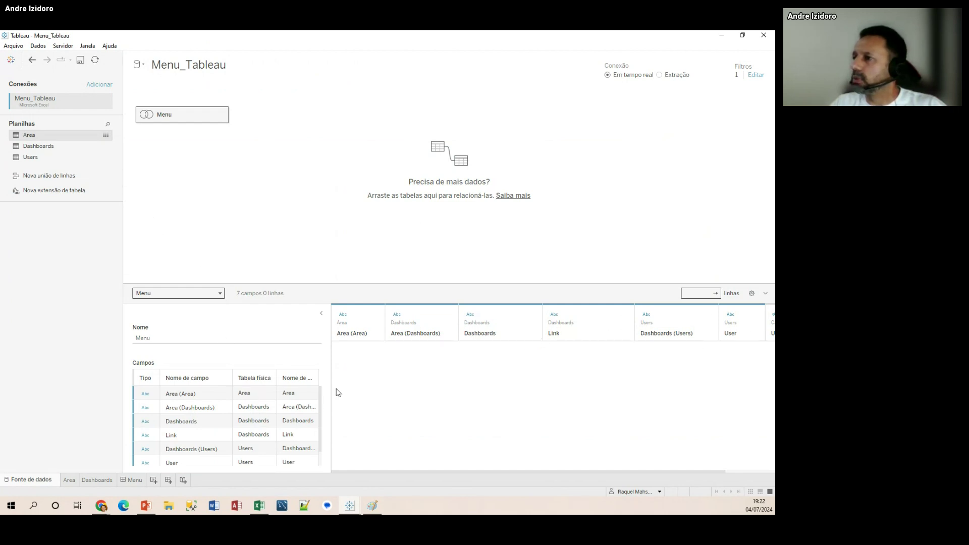
Step: Open the User data source filter for editing and inspect its formula-based condition
{"action": "left_click", "coordinate": [756, 75]}
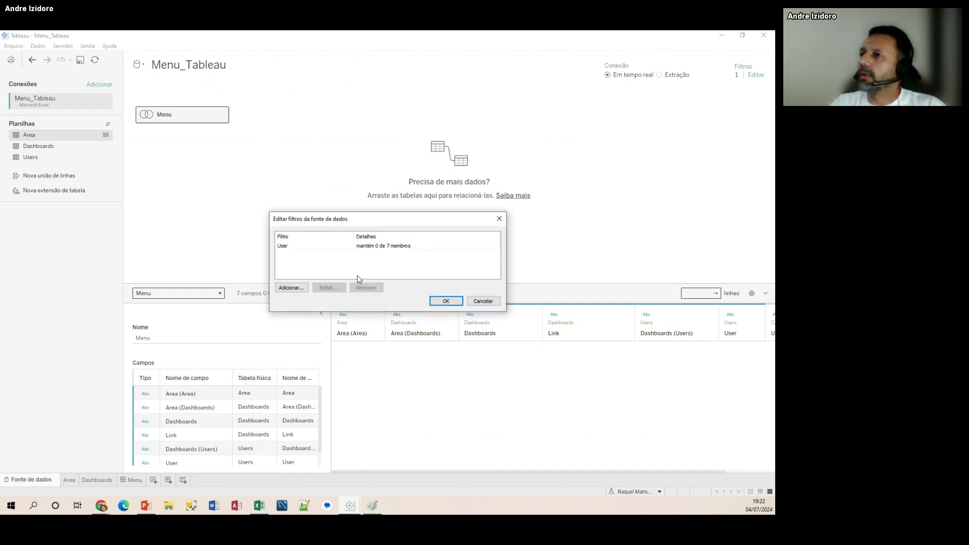
{"action": "left_click", "coordinate": [320, 247]}
{"action": "left_click", "coordinate": [329, 287]}
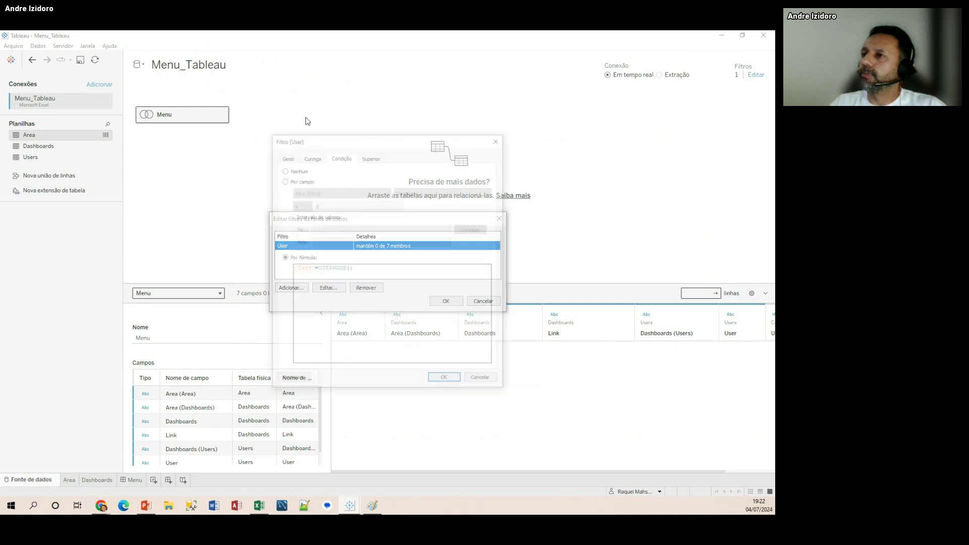
{"action": "left_click", "coordinate": [312, 157]}
{"action": "left_click", "coordinate": [341, 157]}
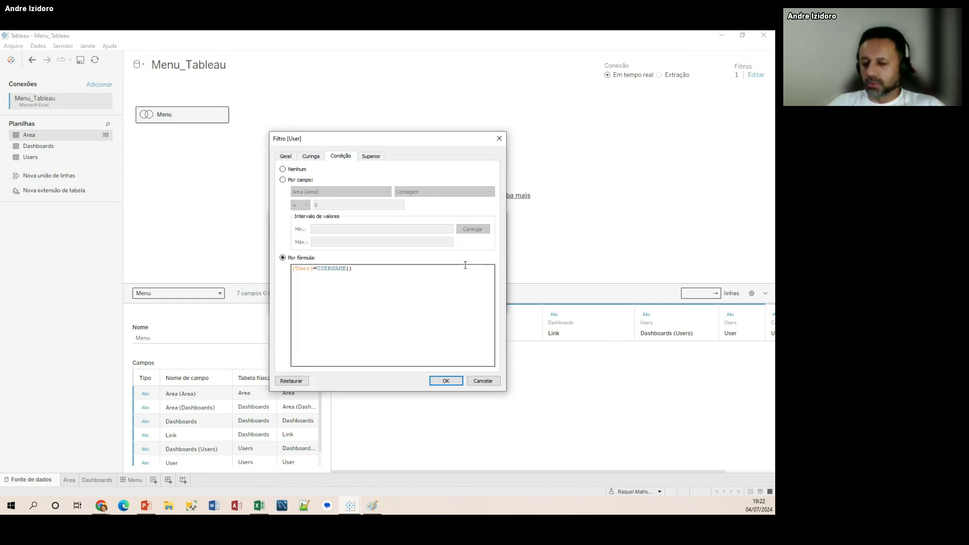
Step: Try re-entering the USERNAME function from the suggested functions in the User filter's condition formula, and discard the edit
{"action": "key", "text": "BackSpace"}
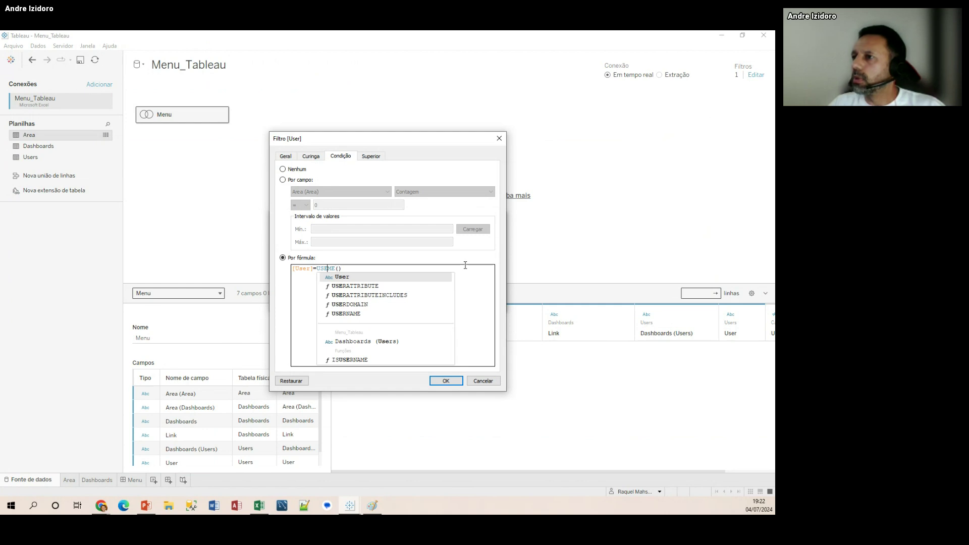
{"action": "key", "text": "Down"}
{"action": "key", "text": "Down"}
{"action": "key", "text": "Down"}
{"action": "key", "text": "Down"}
{"action": "key", "text": "Down"}
{"action": "key", "text": "Down"}
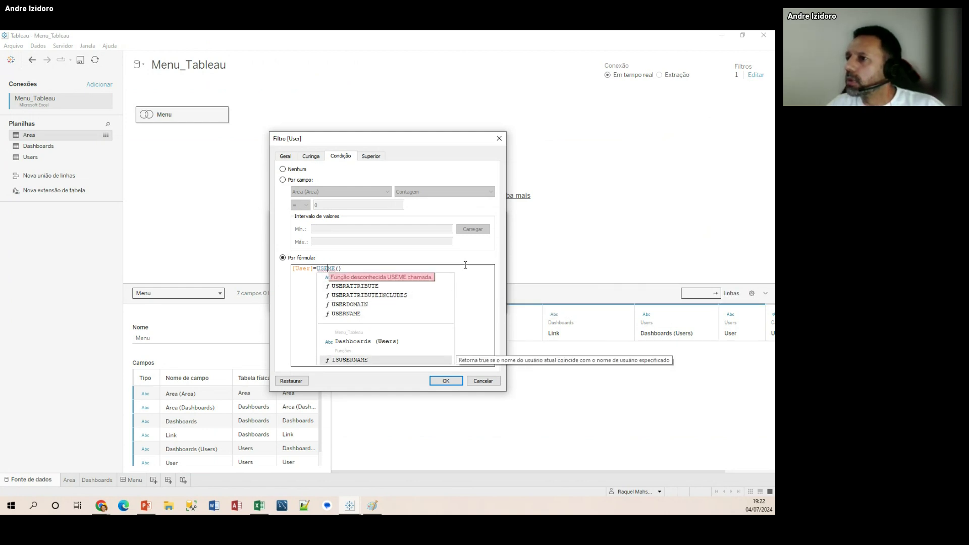
{"action": "key", "text": "Up"}
{"action": "key", "text": "Up"}
{"action": "key", "text": "Up"}
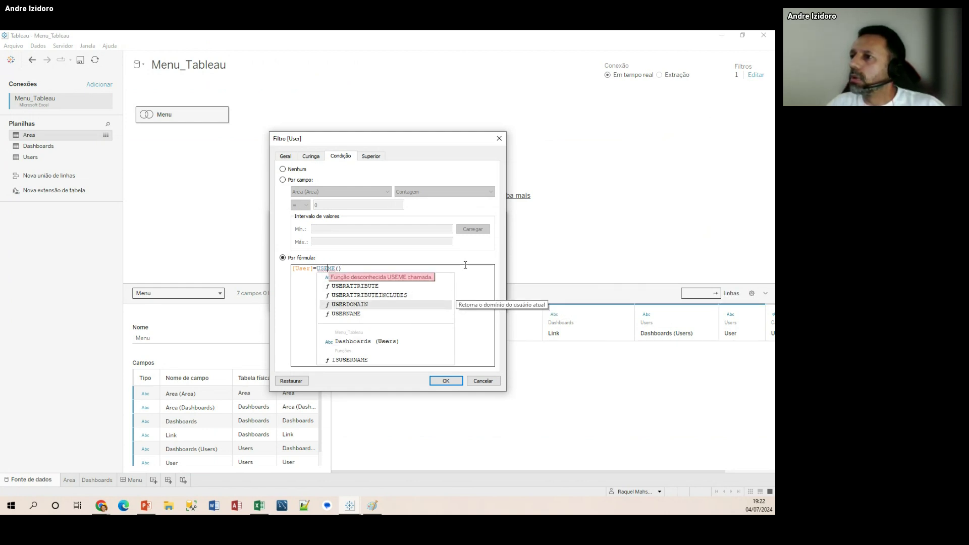
{"action": "key", "text": "Down"}
{"action": "key", "text": "Return"}
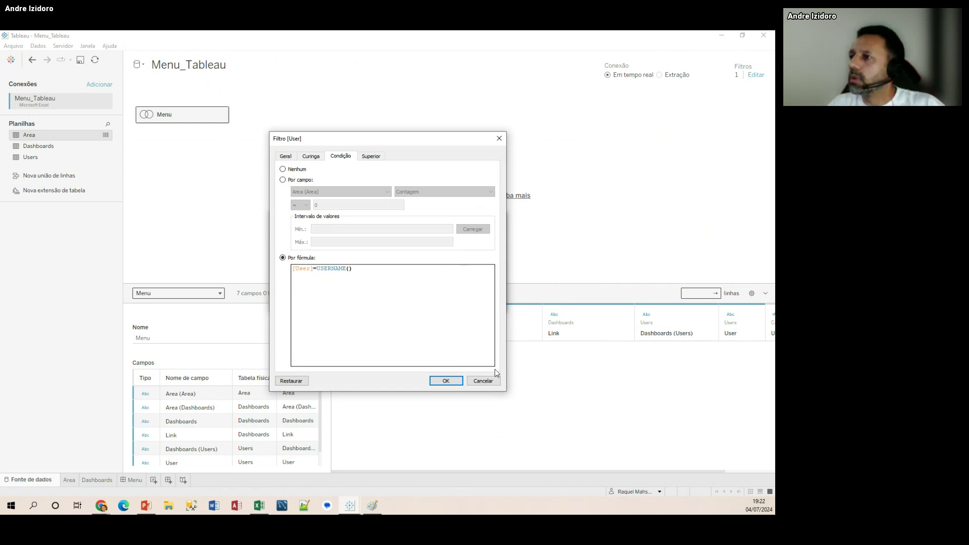
{"action": "left_click", "coordinate": [484, 382]}
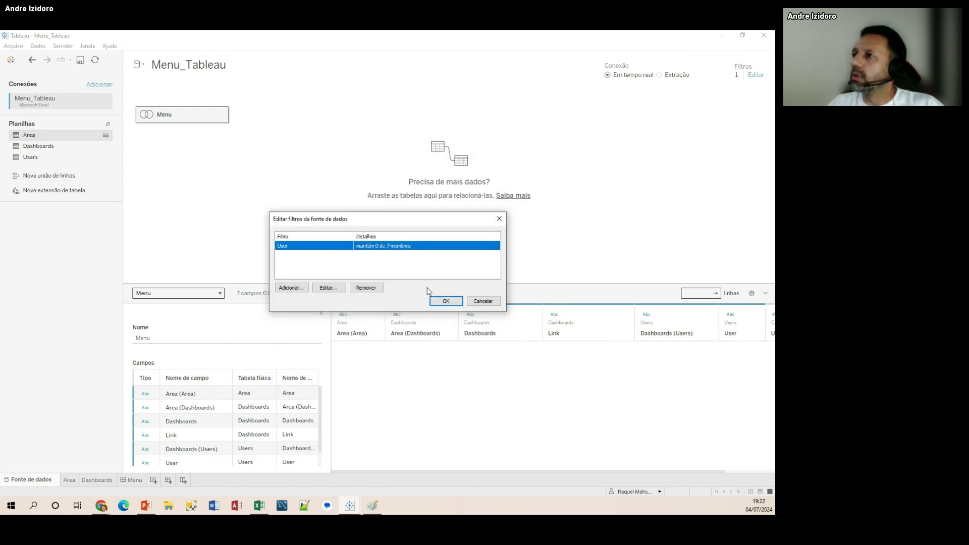
{"action": "left_click", "coordinate": [492, 302]}
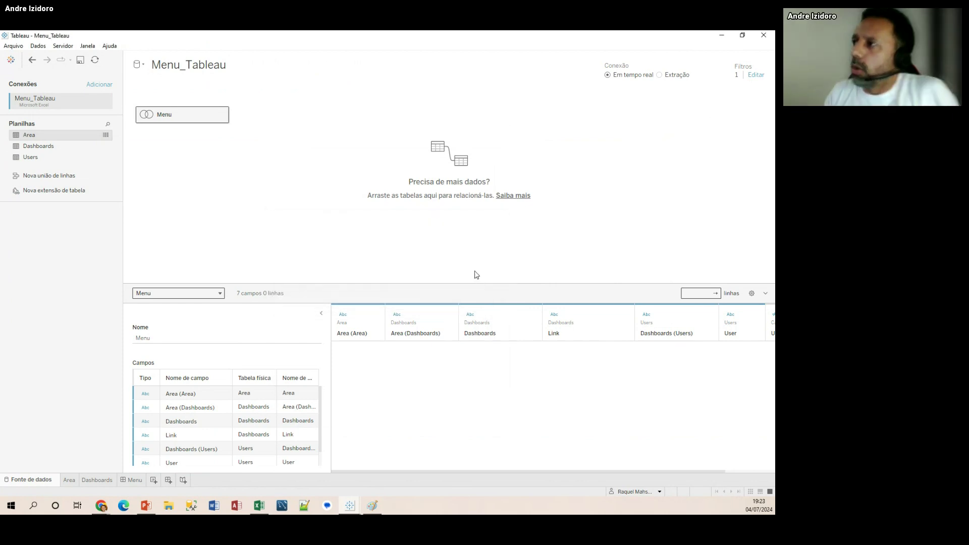
Step: Remove the User filter from the Menu_Tableau data source and display the Menu dashboard
{"action": "left_click", "coordinate": [752, 80]}
{"action": "left_click", "coordinate": [485, 299]}
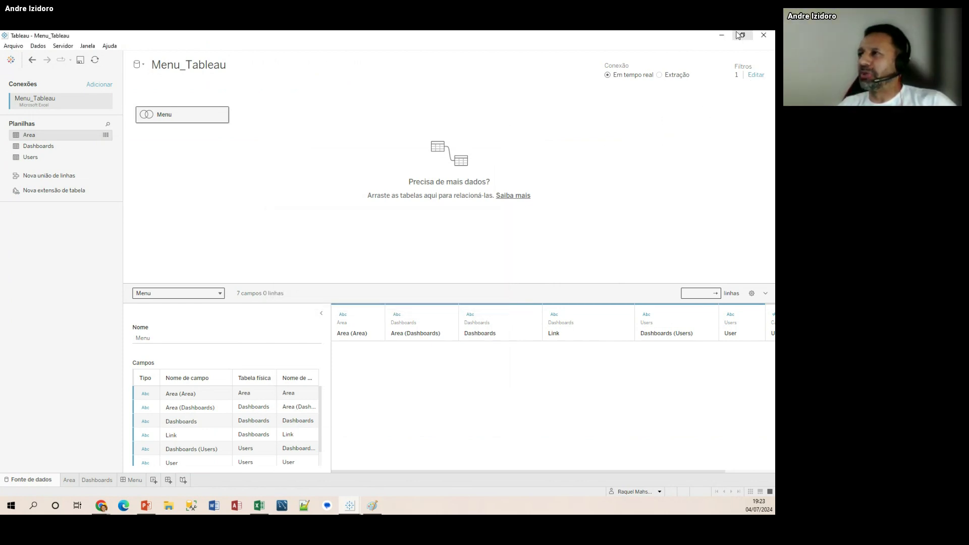
{"action": "left_click", "coordinate": [746, 78]}
{"action": "left_click", "coordinate": [340, 246]}
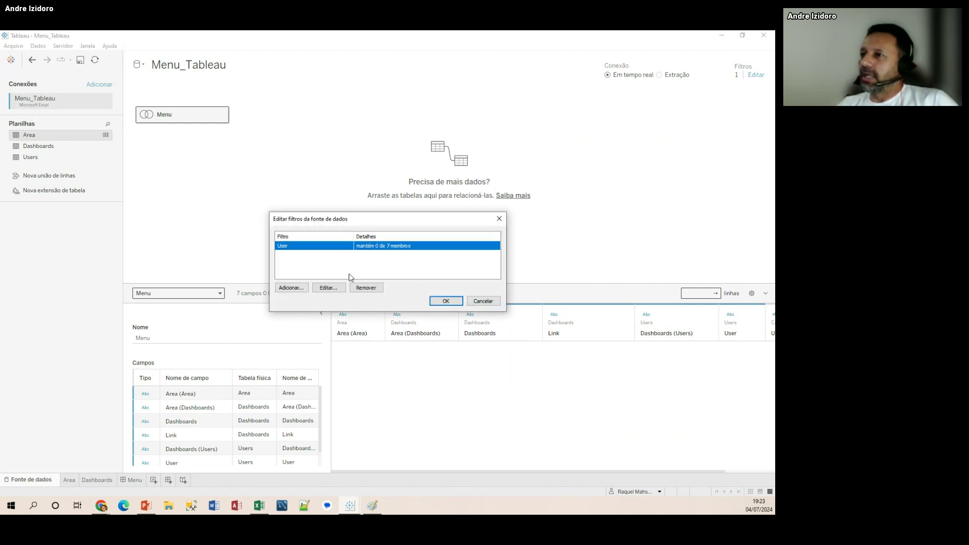
{"action": "left_click", "coordinate": [367, 288]}
{"action": "left_click", "coordinate": [446, 300]}
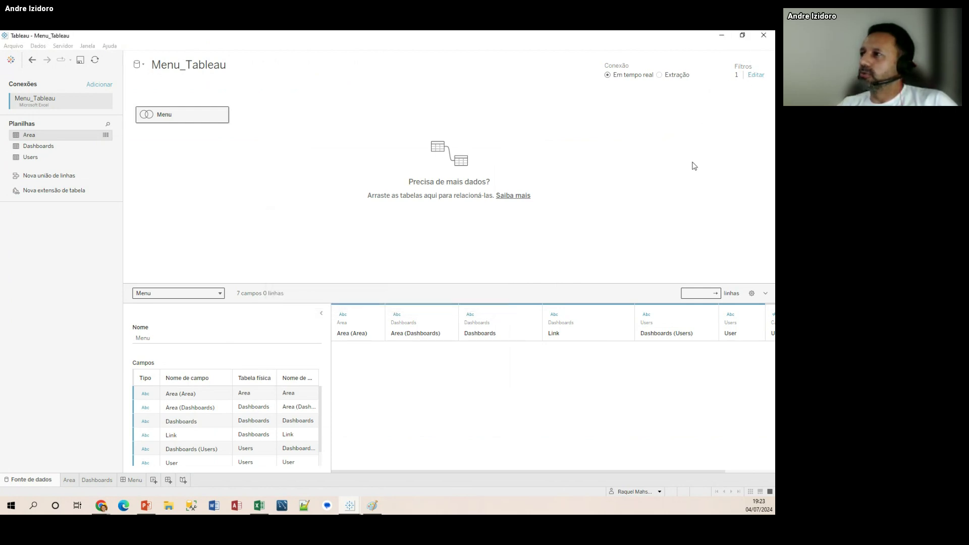
{"action": "left_click", "coordinate": [136, 480]}
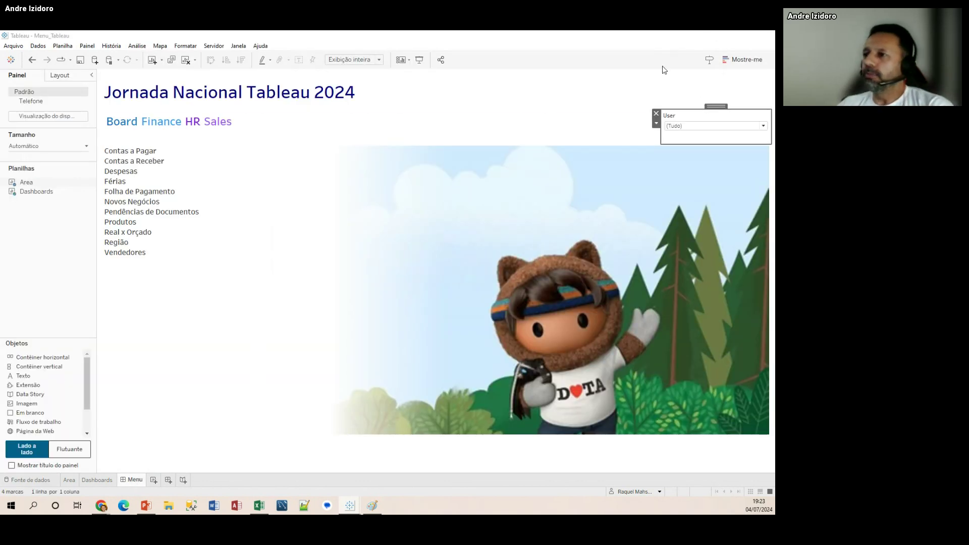
Step: Minimize the Menu_Tableau workbook, close the browser and maximize the blank Tableau workbook Livro3
{"action": "left_click", "coordinate": [723, 36]}
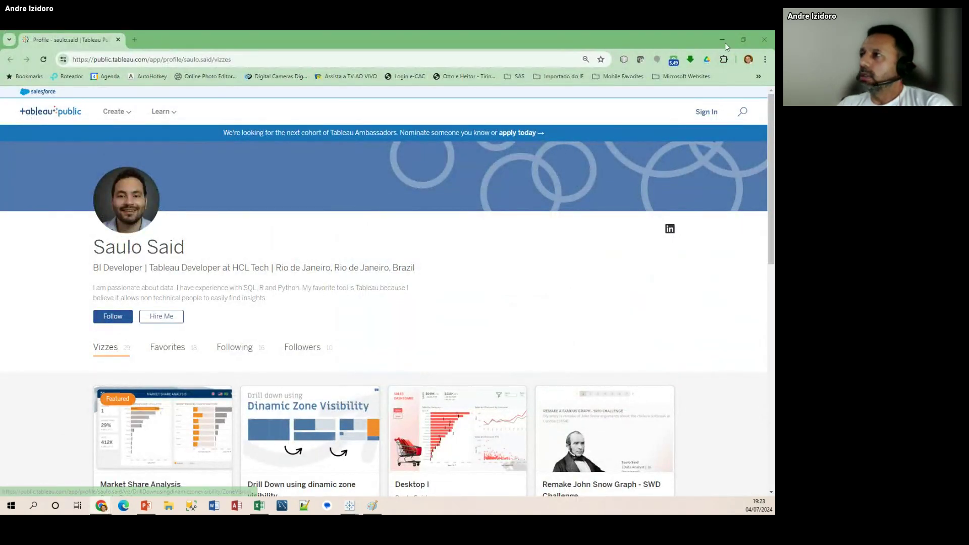
{"action": "left_click", "coordinate": [761, 38]}
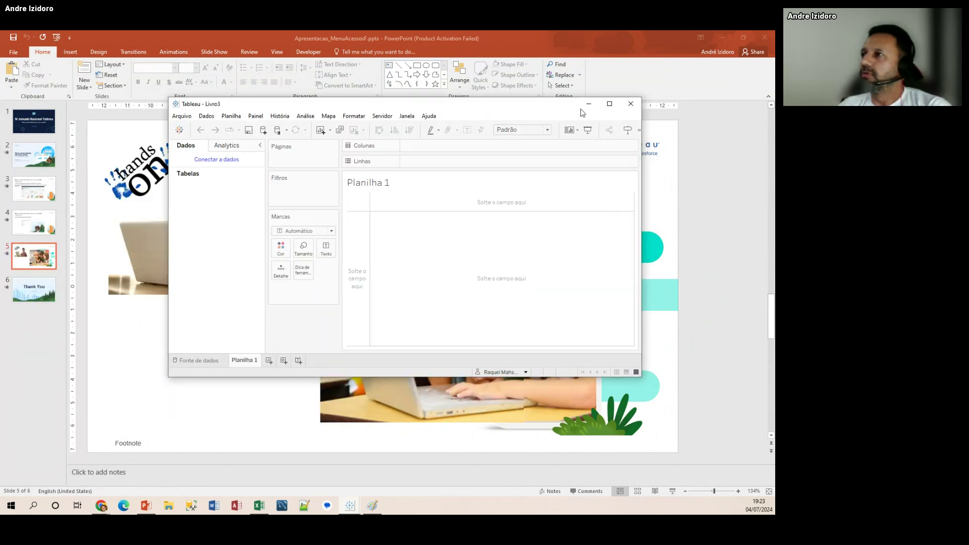
{"action": "left_click", "coordinate": [612, 103]}
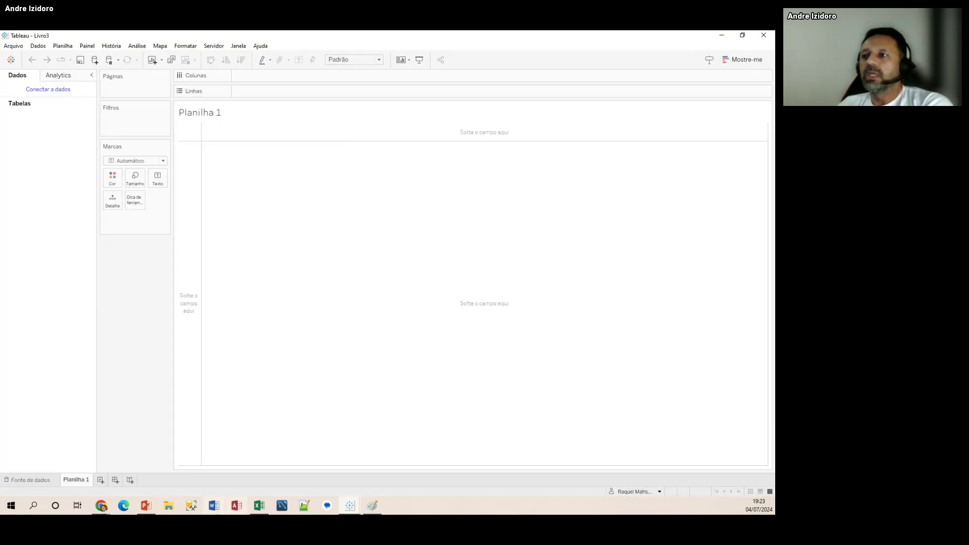
Step: Switch to the Menu_Tableau.xlsx workbook in Excel and maximize its window
{"action": "left_click", "coordinate": [270, 505]}
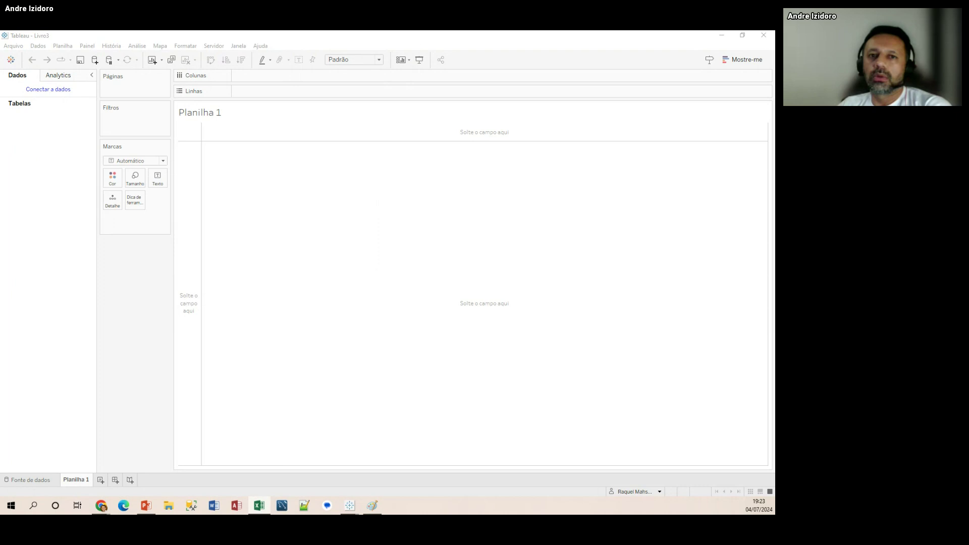
{"action": "left_click_drag", "start_coordinate": [470, 207], "coordinate": [454, 99]}
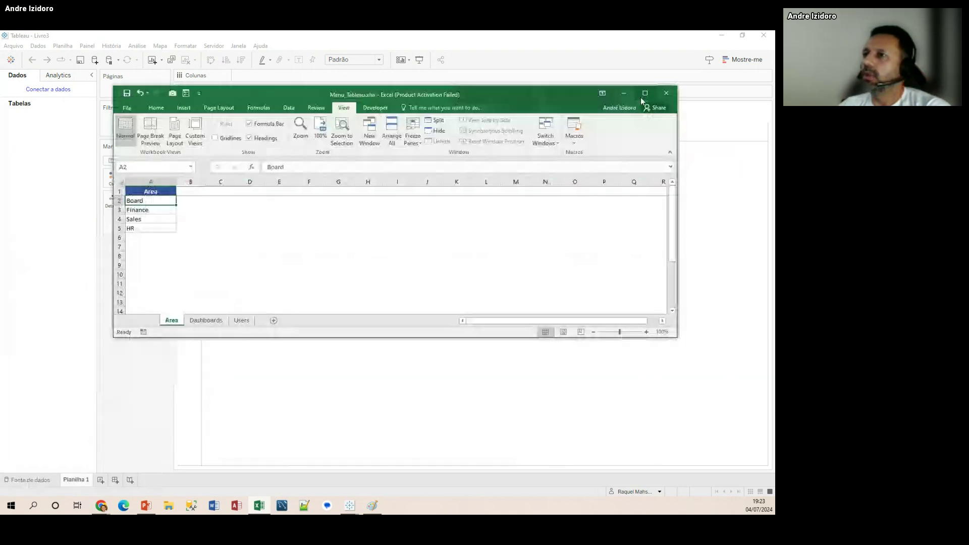
{"action": "left_click", "coordinate": [643, 95]}
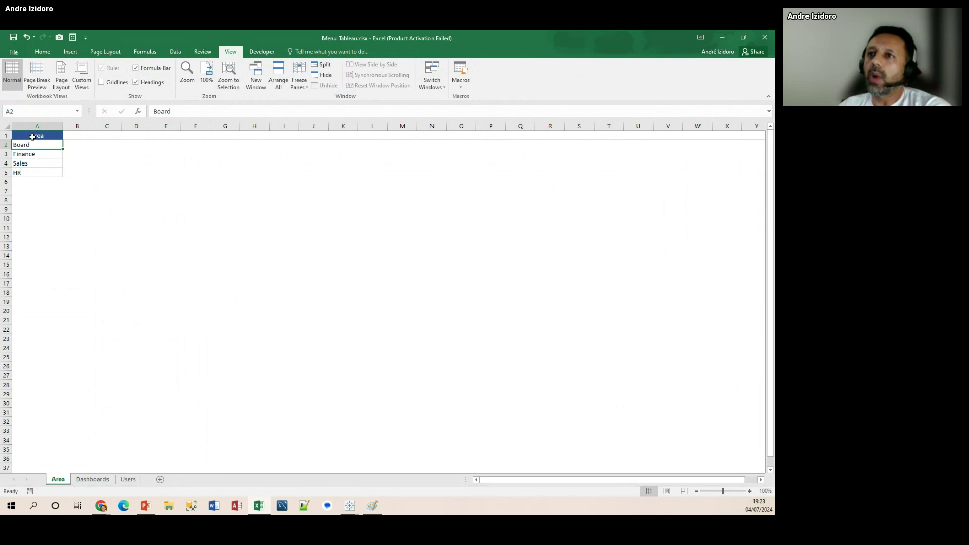
Step: Examine the list of areas on the Area sheet
{"action": "left_click_drag", "start_coordinate": [22, 146], "coordinate": [26, 173]}
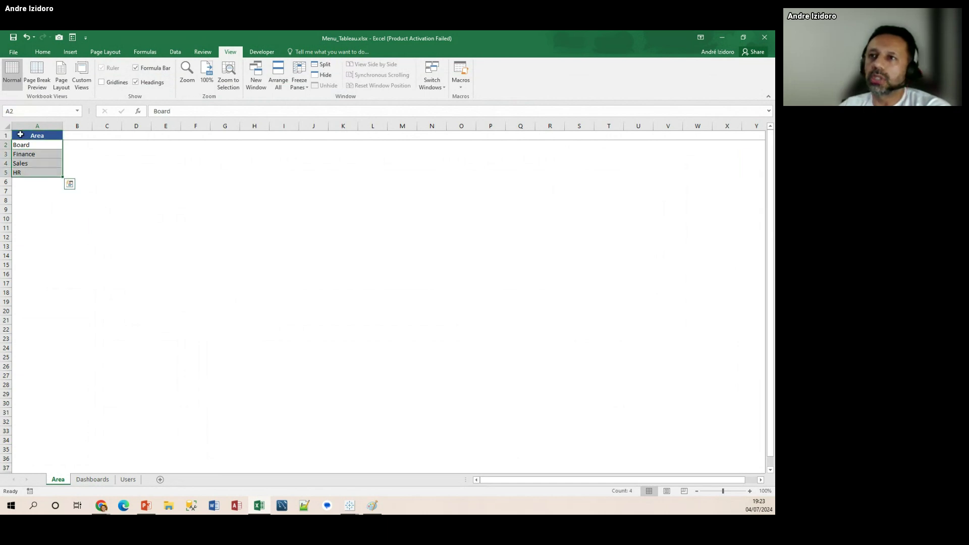
{"action": "left_click", "coordinate": [38, 145]}
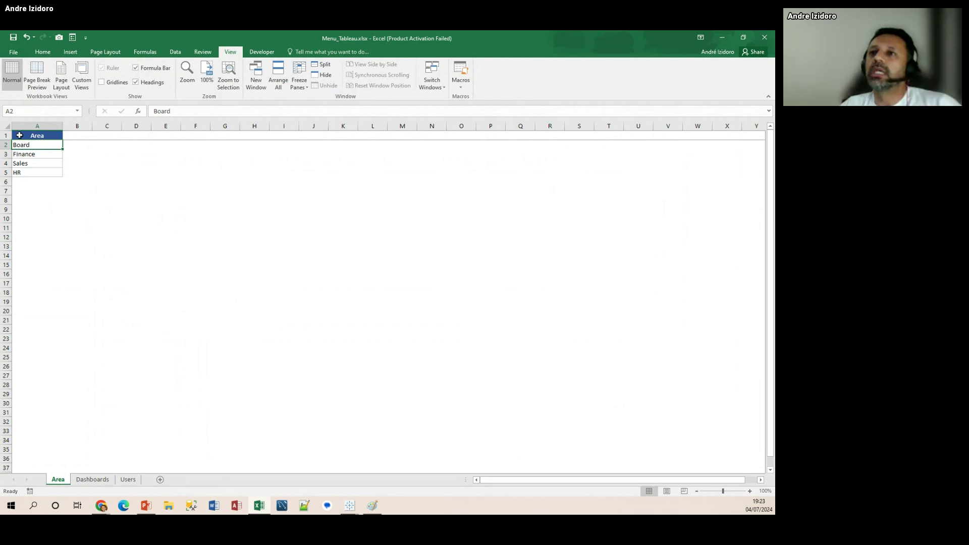
{"action": "left_click_drag", "start_coordinate": [21, 145], "coordinate": [22, 172]}
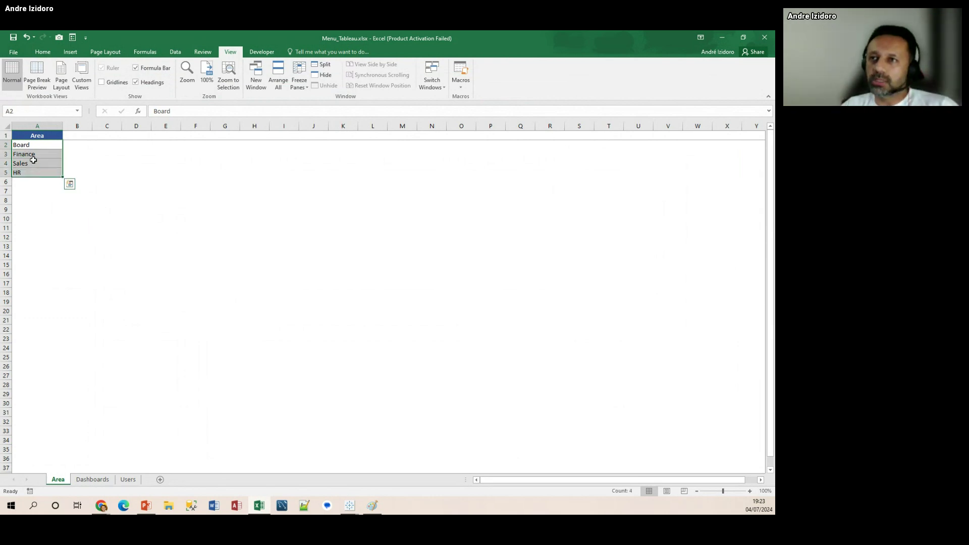
{"action": "left_click", "coordinate": [22, 145]}
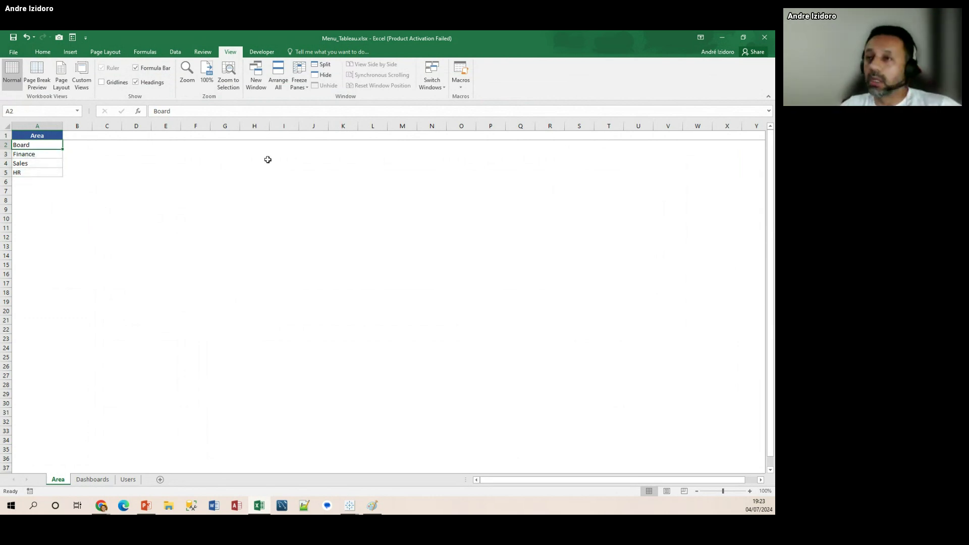
{"action": "key", "text": "ctrl+shift+Down"}
{"action": "key", "text": "ctrl+Home"}
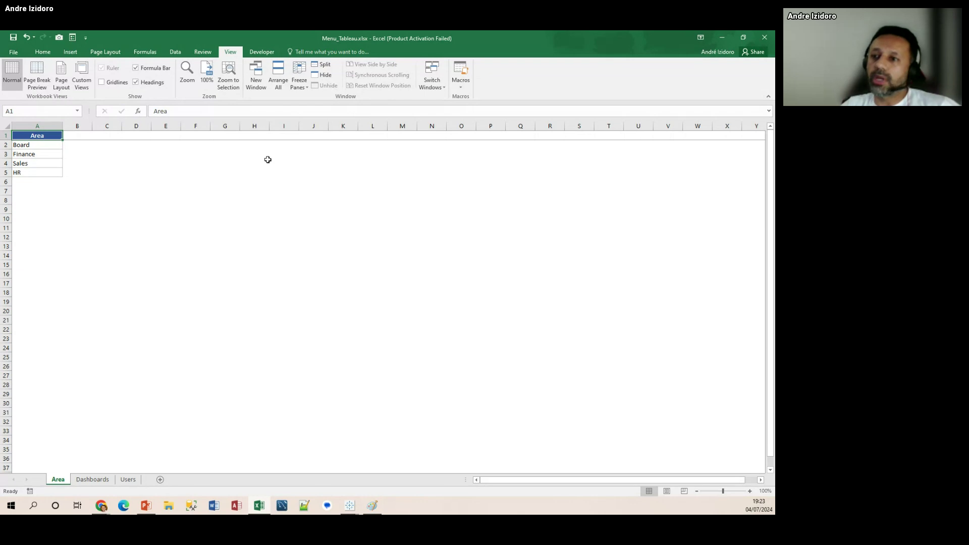
Step: On the Dashboards sheet, examine the dashboard names and the area each belongs to, including the Board rows
{"action": "key", "text": "ctrl+Page_Down"}
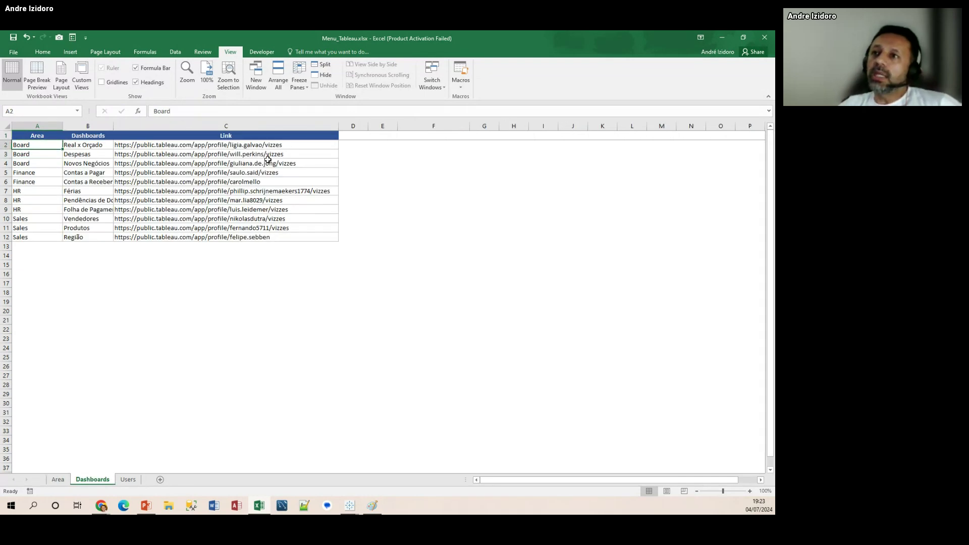
{"action": "key", "text": "Right"}
{"action": "key", "text": "ctrl+shift+Down"}
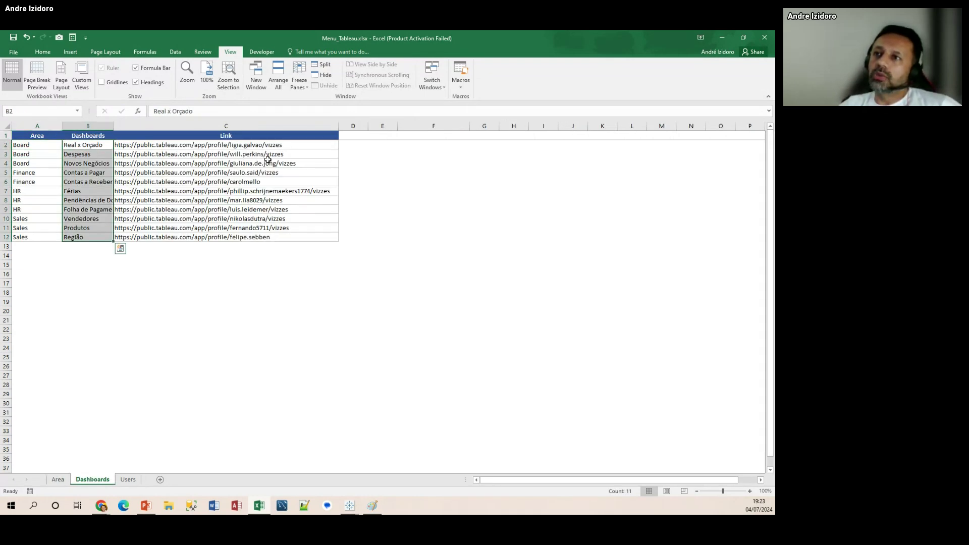
{"action": "key", "text": "Left"}
{"action": "key", "text": "ctrl+shift+Down"}
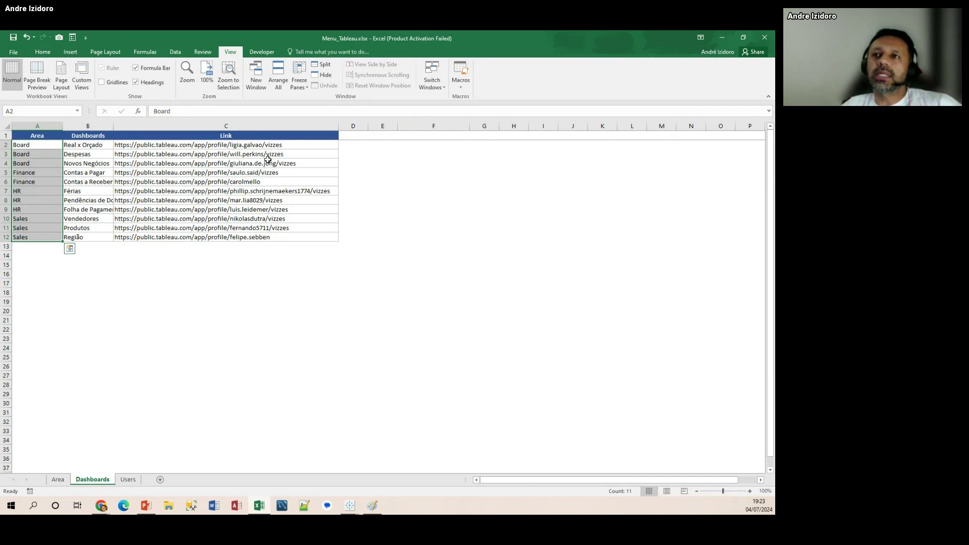
{"action": "key", "text": "Right"}
{"action": "key", "text": "Left"}
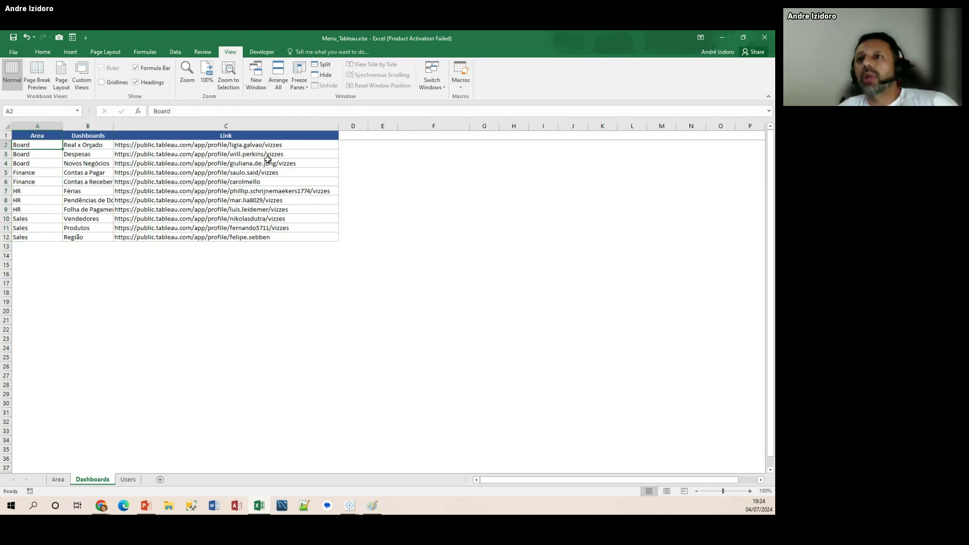
{"action": "key", "text": "shift+Down"}
{"action": "key", "text": "shift+Down"}
{"action": "key", "text": "shift+Down"}
{"action": "key", "text": "Right"}
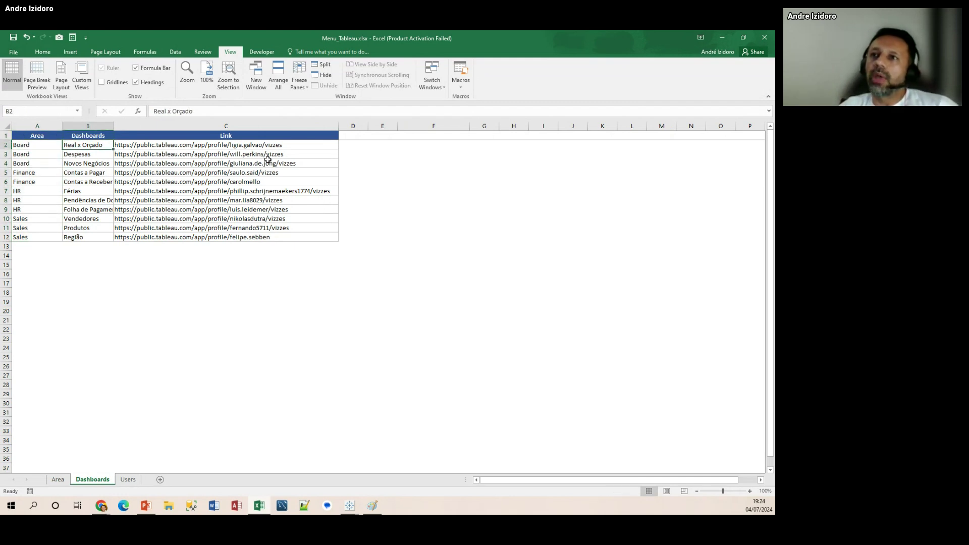
{"action": "key", "text": "Left"}
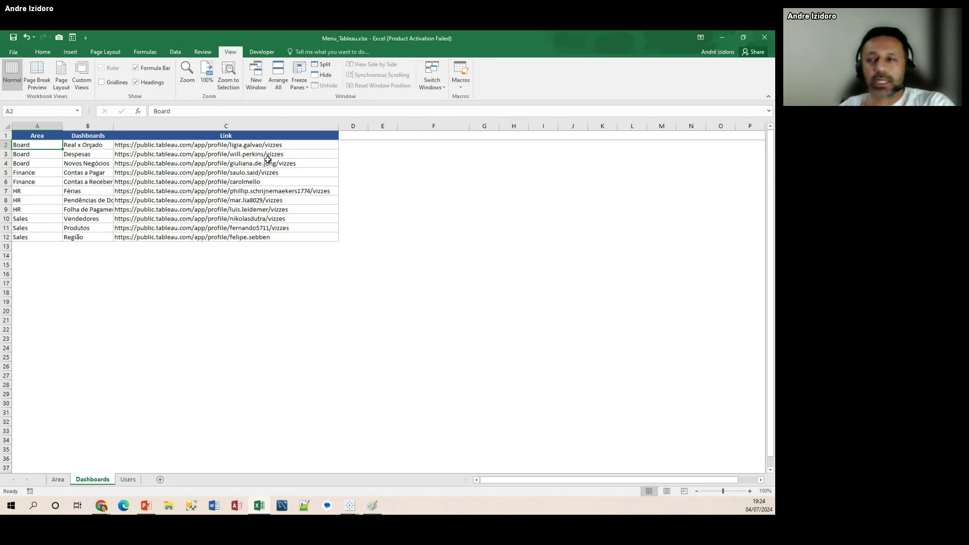
Step: Check the first dashboard's link, and review the Area and Dashboards columns from their headers down
{"action": "key", "text": "Right"}
{"action": "key", "text": "Right"}
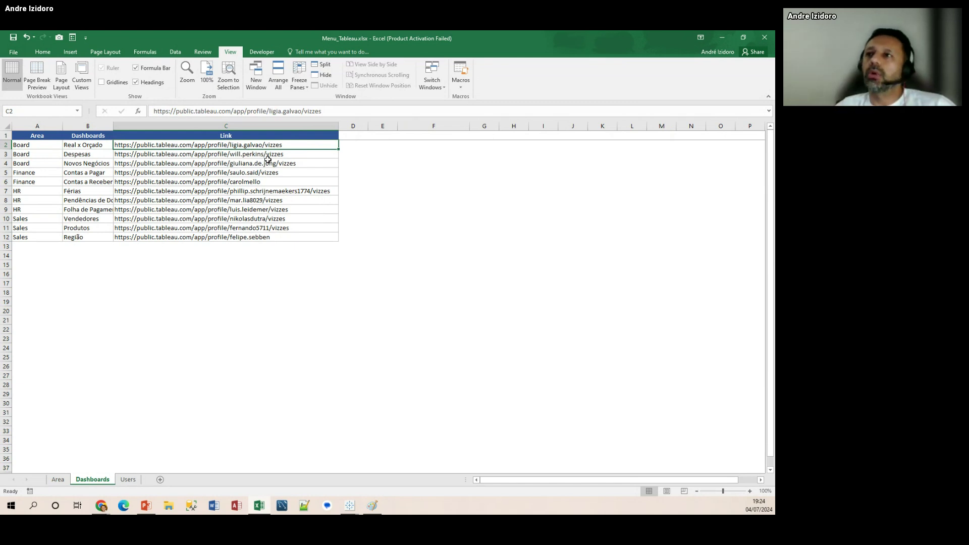
{"action": "key", "text": "Left"}
{"action": "key", "text": "Left"}
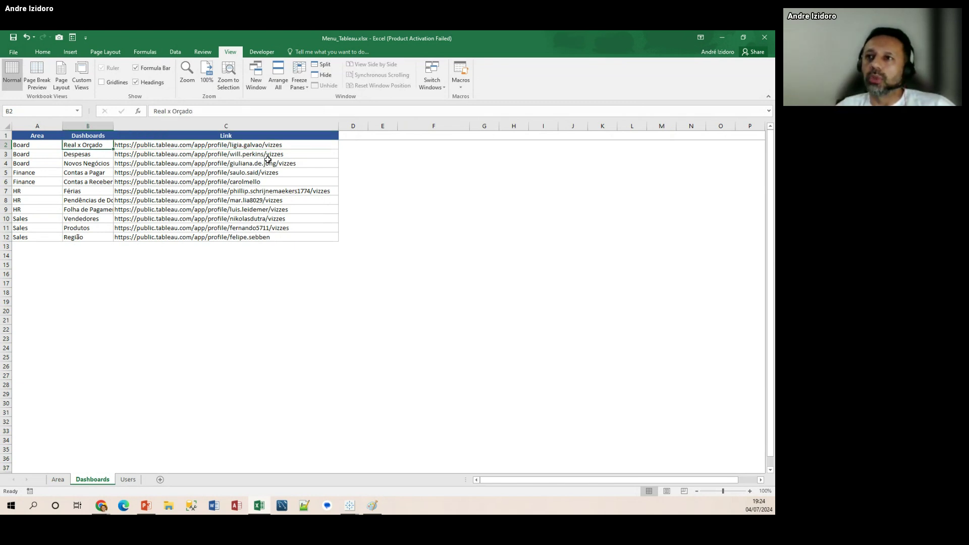
{"action": "key", "text": "Down"}
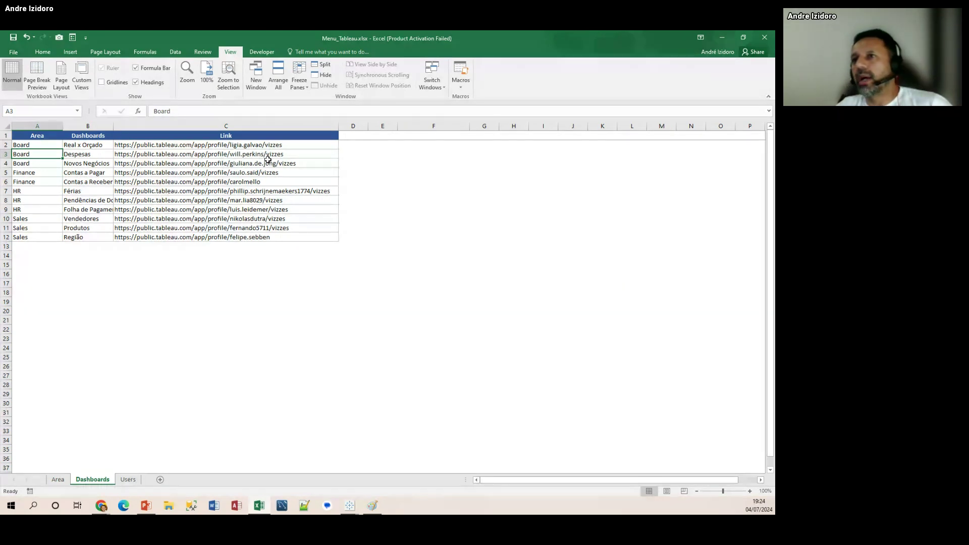
{"action": "key", "text": "Up"}
{"action": "key", "text": "Up"}
{"action": "key", "text": "ctrl+shift+Down"}
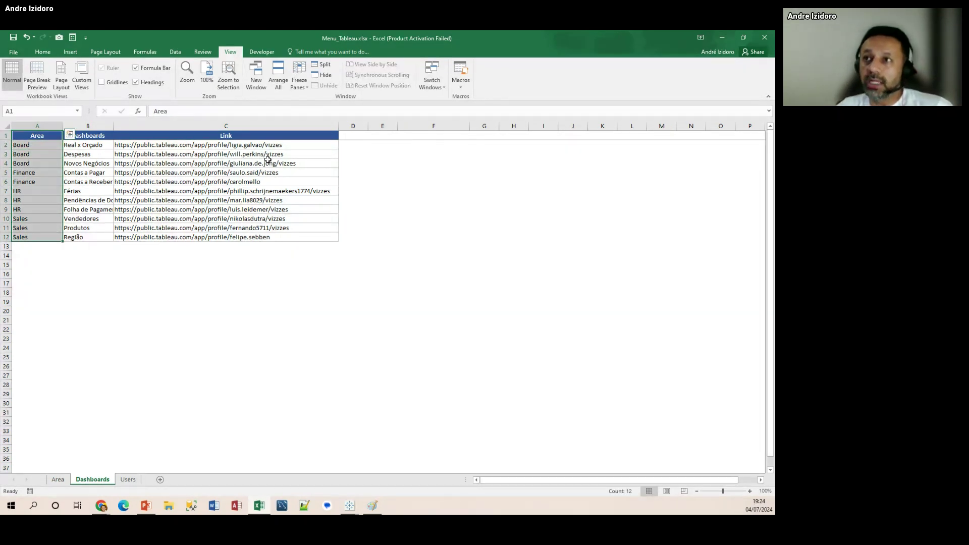
{"action": "key", "text": "Right"}
{"action": "key", "text": "ctrl+shift+Down"}
{"action": "key", "text": "Left"}
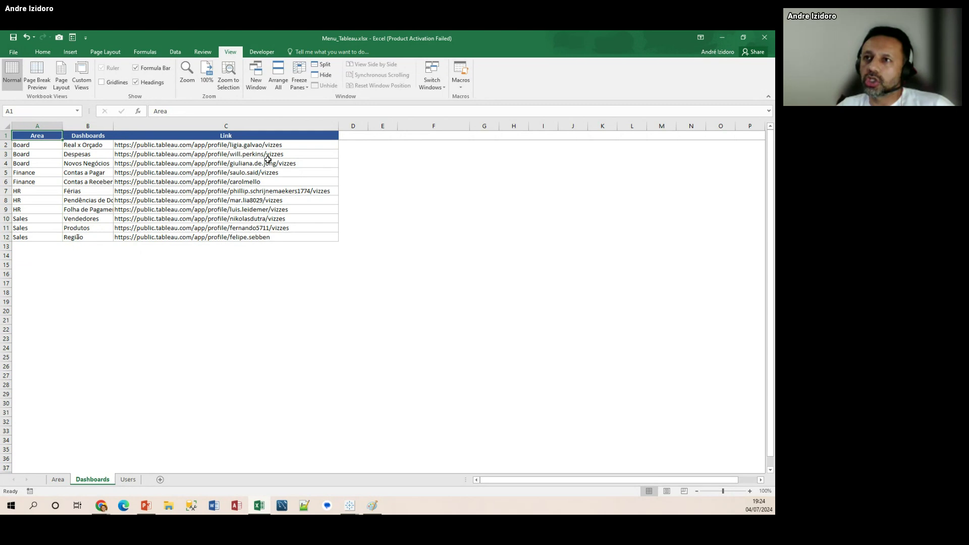
Step: Review the Area, Dashboards and Link column headers on the Dashboards sheet
{"action": "key", "text": "shift+Right"}
{"action": "key", "text": "ctrl+shift+Down"}
{"action": "key", "text": "Right"}
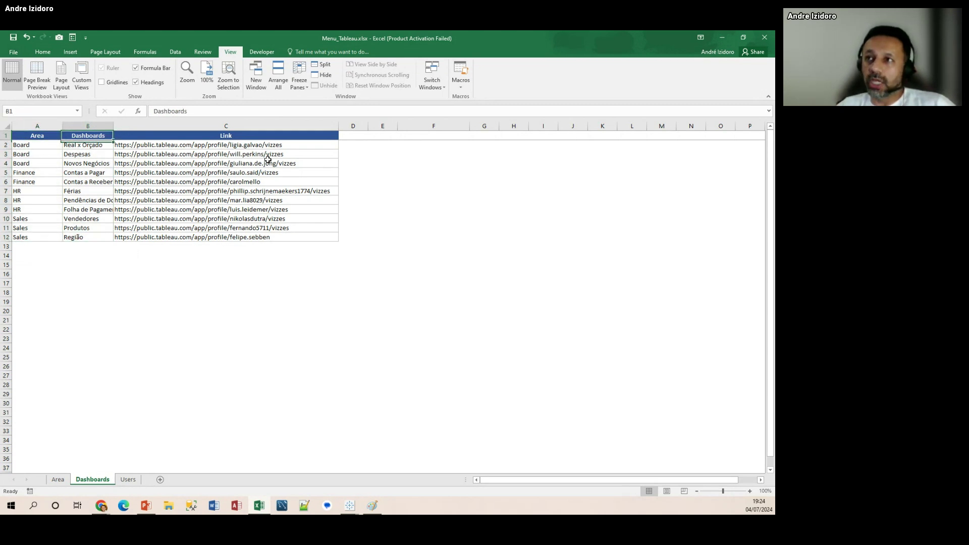
{"action": "key", "text": "Right"}
{"action": "key", "text": "ctrl+shift+Down"}
{"action": "key", "text": "ctrl+shift+Up"}
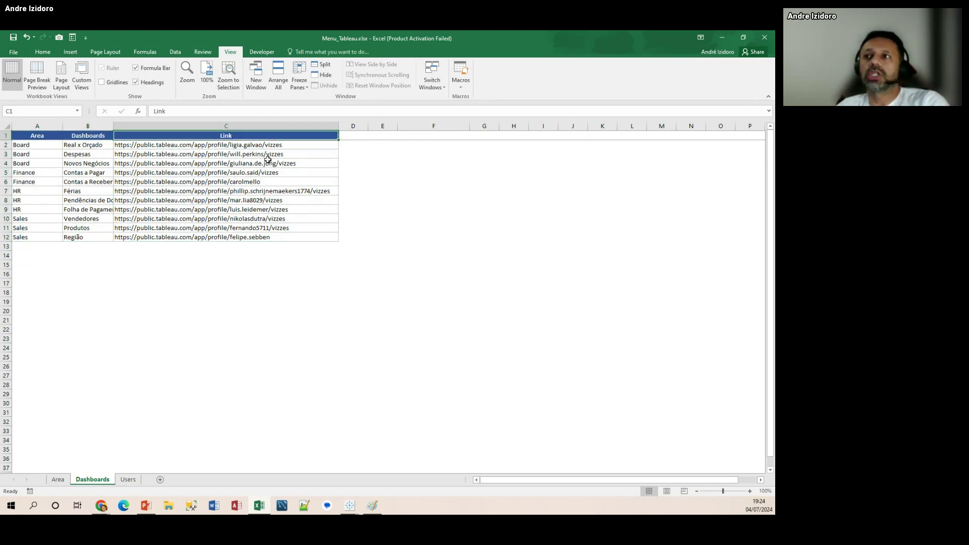
{"action": "key", "text": "Left"}
{"action": "key", "text": "Left"}
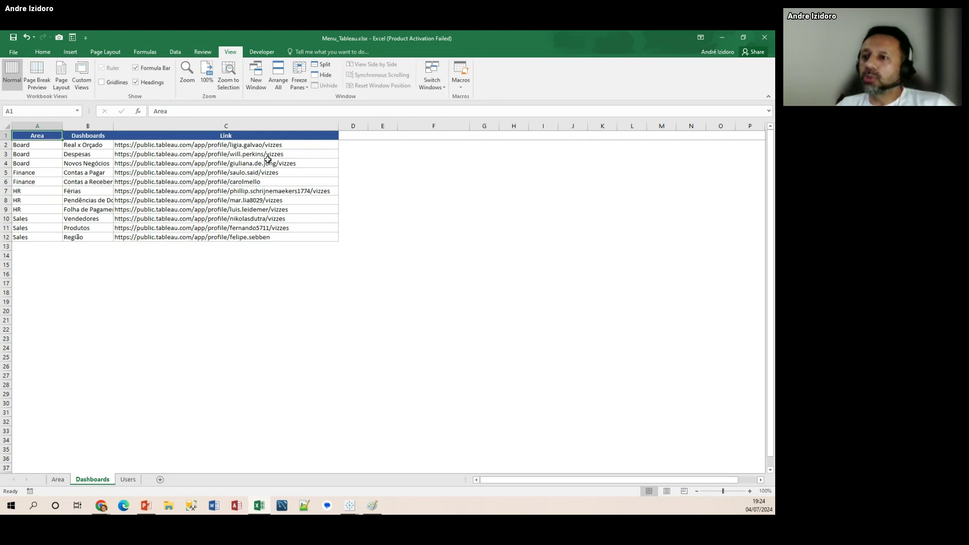
Step: On the Users sheet, widen the User column to fit its longest entry
{"action": "key", "text": "ctrl+Page_Down"}
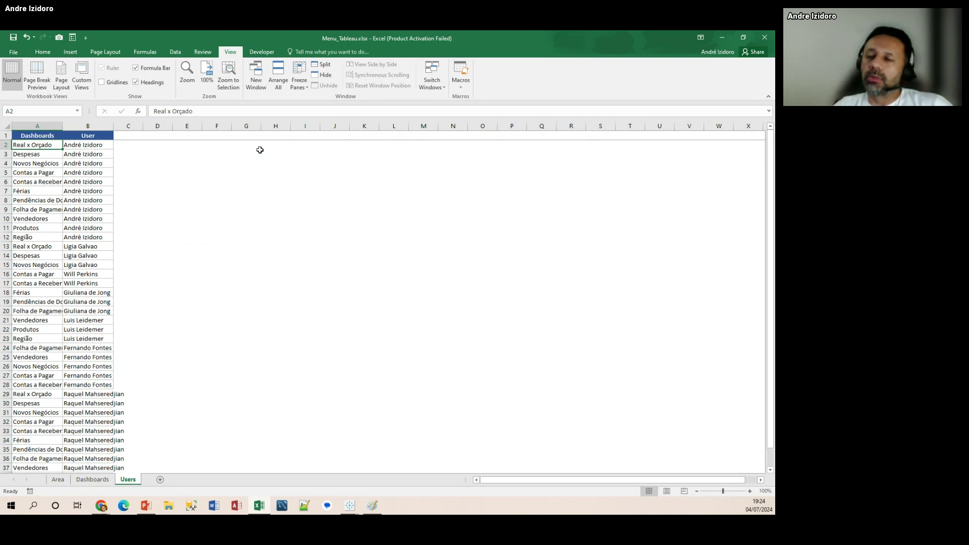
{"action": "double_click", "coordinate": [116, 127]}
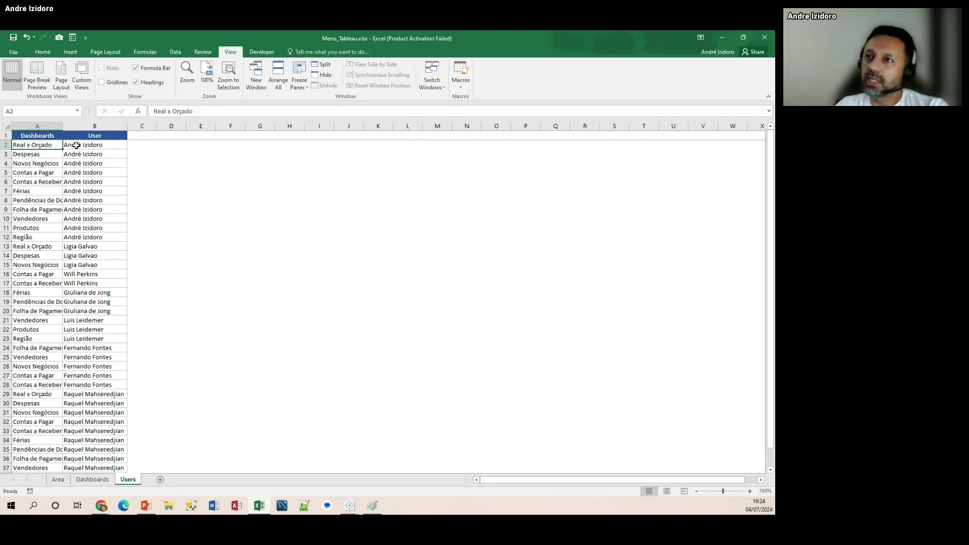
Step: Examine which dashboards are assigned to each user, down to the first empty rows below the list and back to the header
{"action": "left_click_drag", "start_coordinate": [76, 146], "coordinate": [82, 237]}
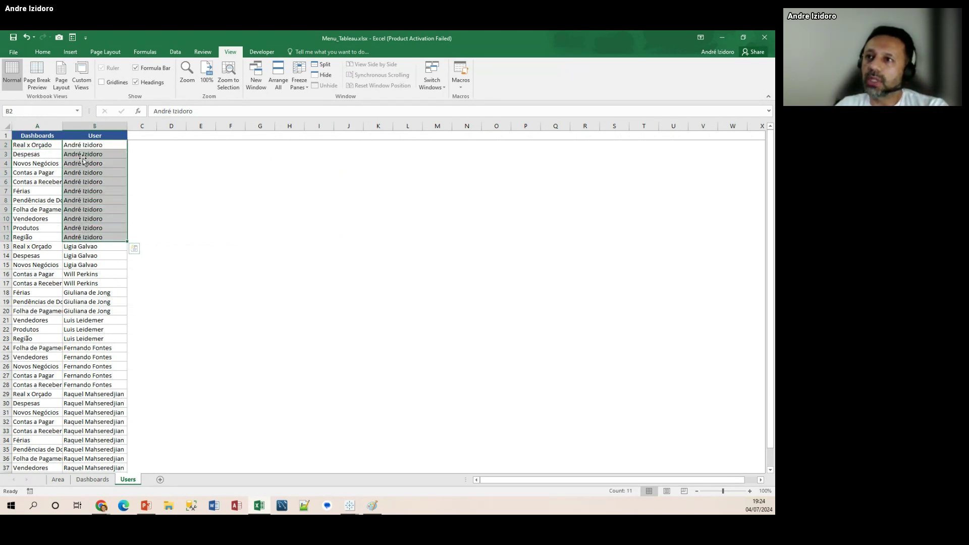
{"action": "left_click_drag", "start_coordinate": [45, 146], "coordinate": [98, 284]}
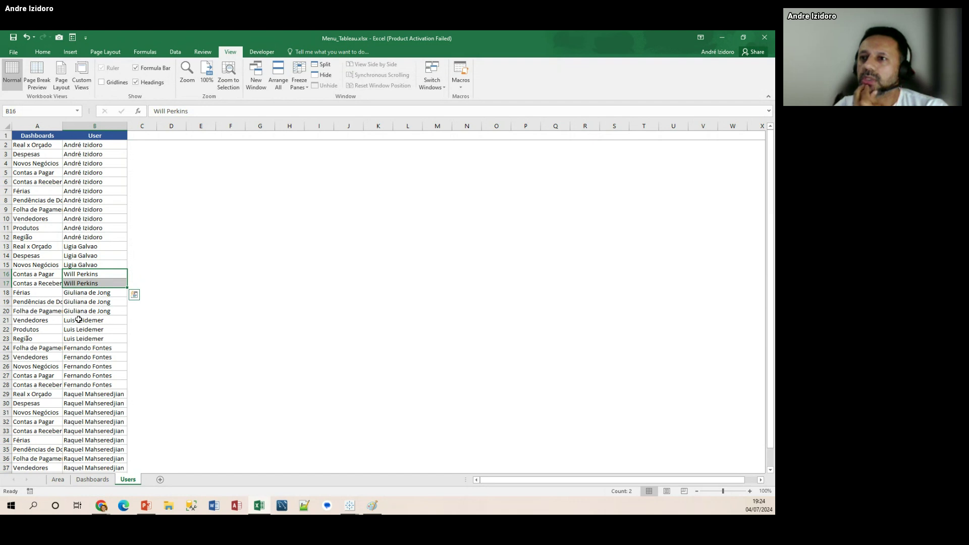
{"action": "scroll", "coordinate": [79, 320], "scroll_direction": "down", "scroll_amount": 3}
{"action": "left_click", "coordinate": [94, 412]}
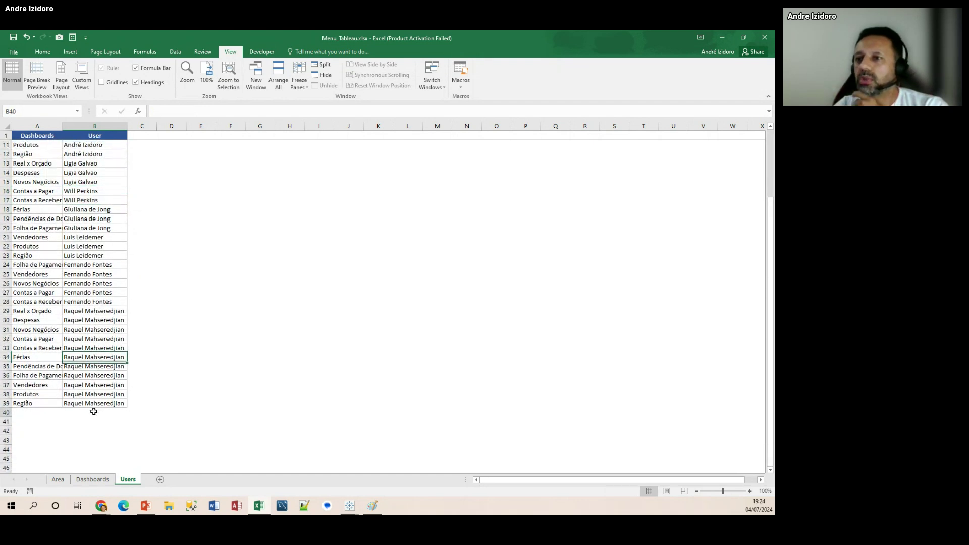
{"action": "scroll", "coordinate": [121, 390], "scroll_direction": "down", "scroll_amount": 2}
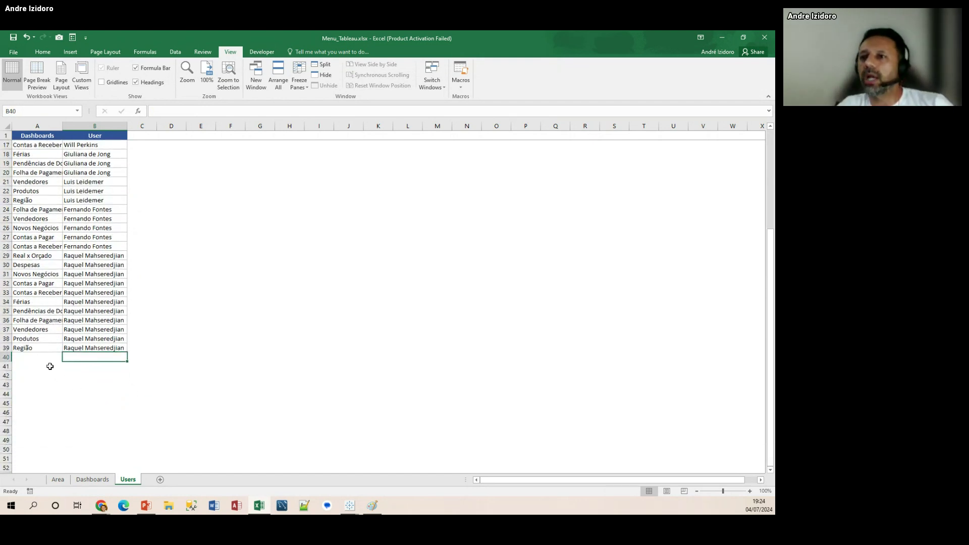
{"action": "left_click_drag", "start_coordinate": [38, 358], "coordinate": [39, 383]}
{"action": "left_click", "coordinate": [73, 358]}
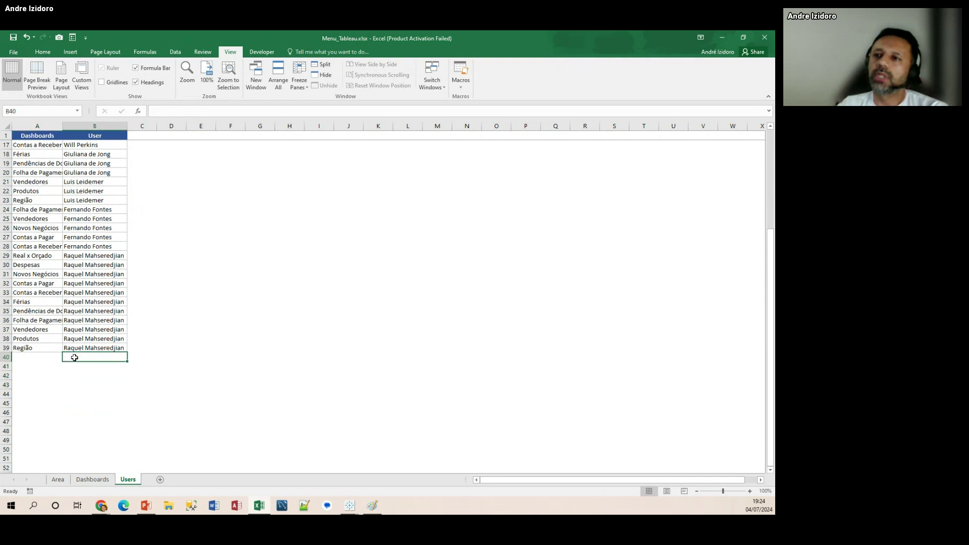
{"action": "scroll", "coordinate": [86, 329], "scroll_direction": "up", "scroll_amount": 4}
{"action": "scroll", "coordinate": [57, 286], "scroll_direction": "up", "scroll_amount": 1}
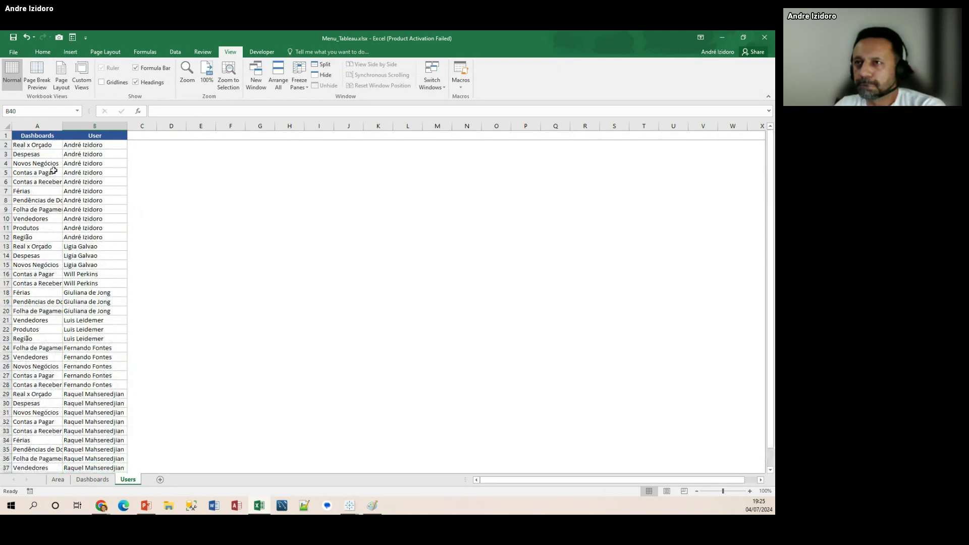
{"action": "left_click", "coordinate": [41, 136]}
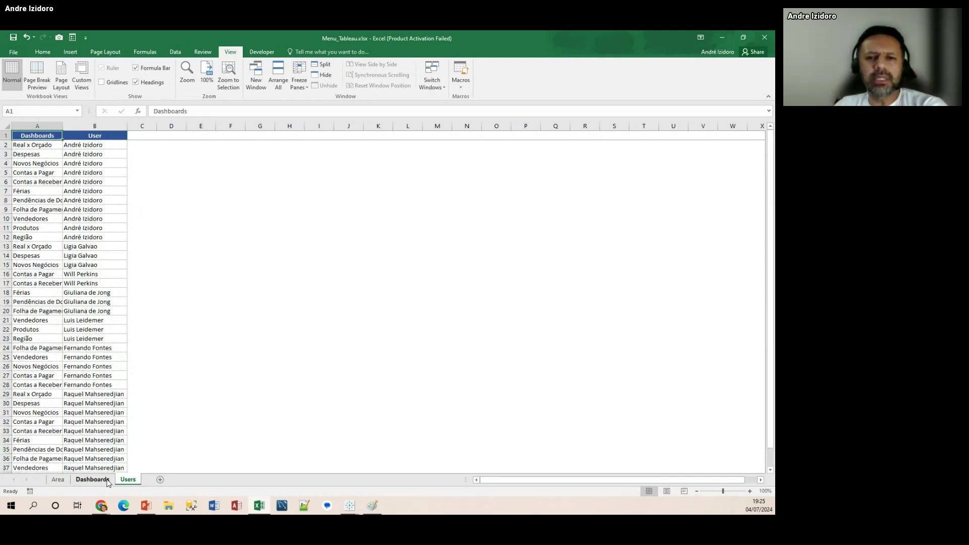
Step: Go back over the Area and Dashboards sheets, ending on the Users sheet
{"action": "left_click", "coordinate": [59, 479]}
{"action": "left_click", "coordinate": [86, 479]}
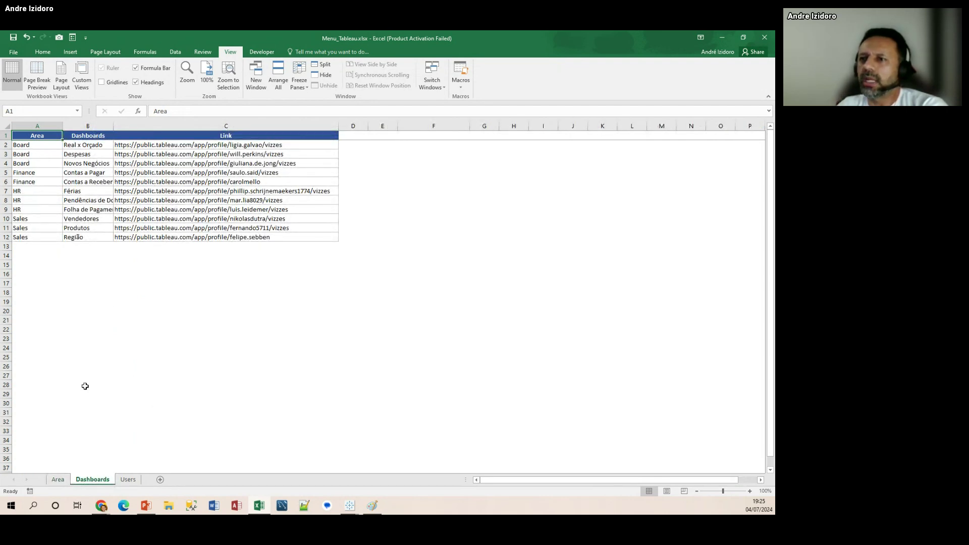
{"action": "left_click", "coordinate": [59, 479]}
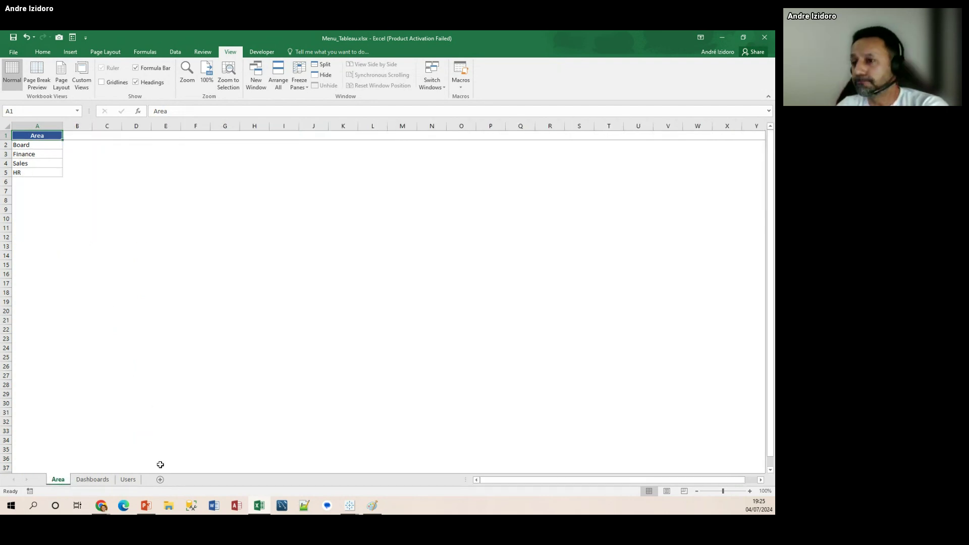
{"action": "left_click", "coordinate": [128, 479]}
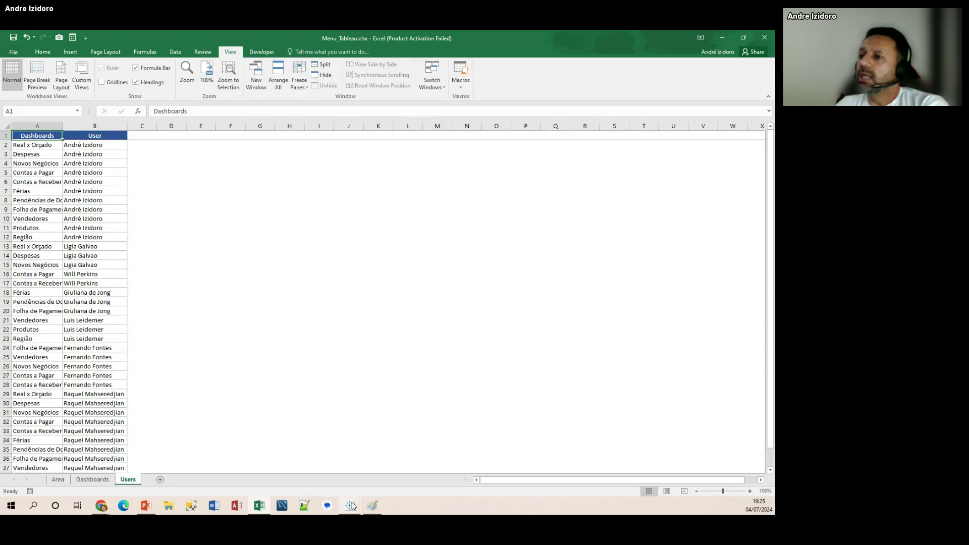
Step: Switch to the blank Livro3 workbook in Tableau and connect it to the Excel file Menu_Tableau.xlsx from the TUG folder
{"action": "mouse_move", "coordinate": [352, 506]}
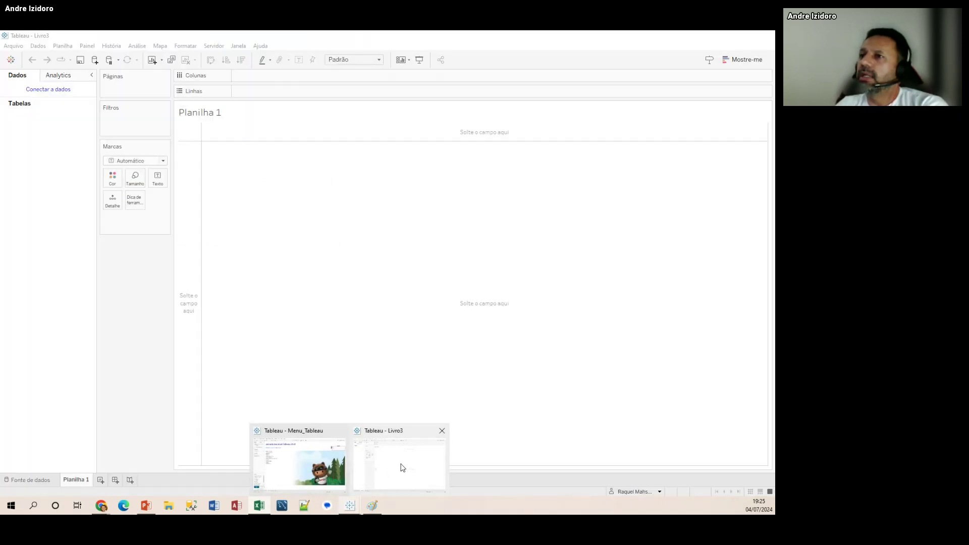
{"action": "left_click", "coordinate": [402, 468]}
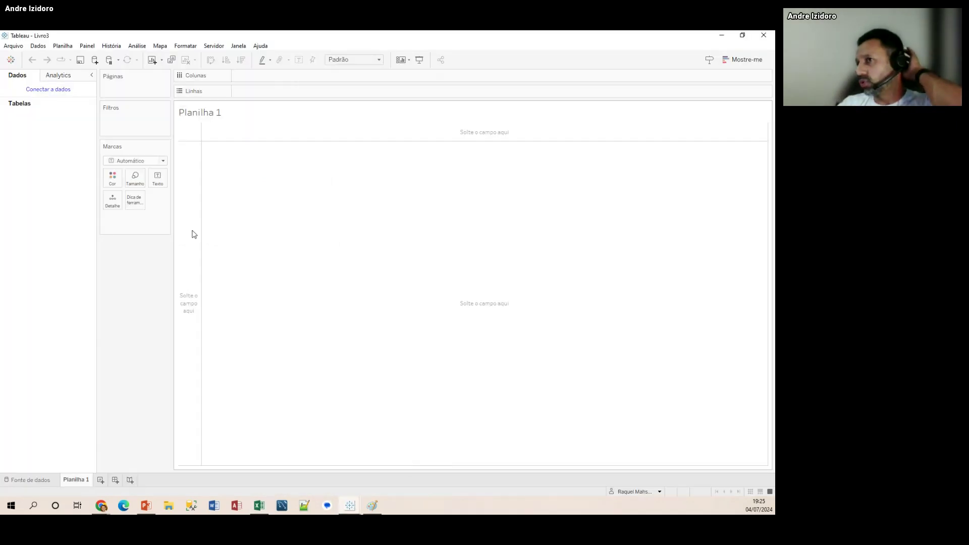
{"action": "left_click", "coordinate": [48, 91]}
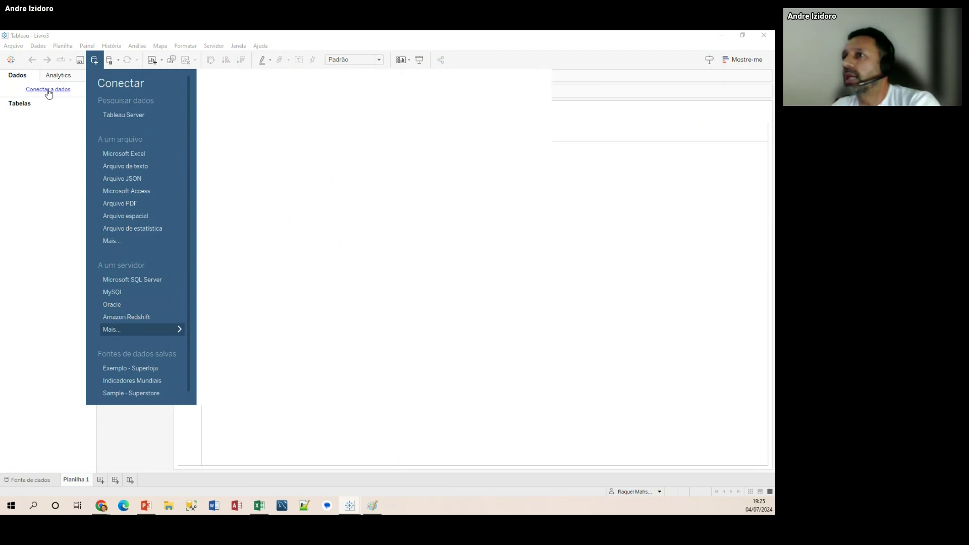
{"action": "left_click", "coordinate": [131, 153]}
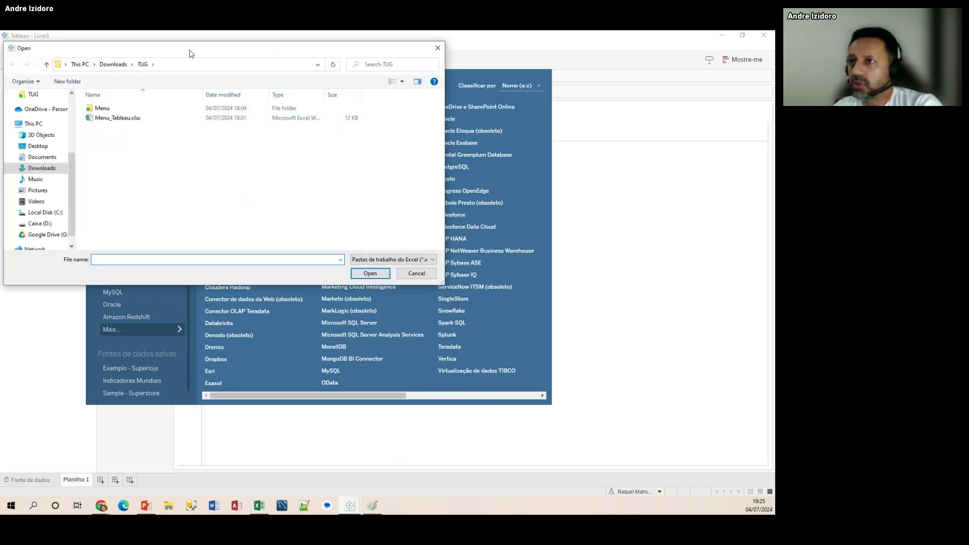
{"action": "left_click_drag", "start_coordinate": [191, 53], "coordinate": [279, 130]}
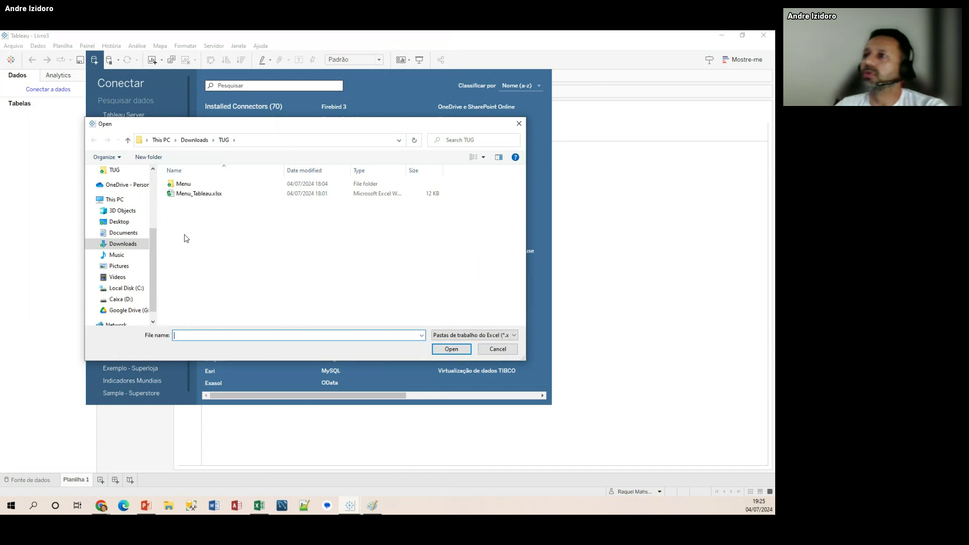
{"action": "left_click", "coordinate": [197, 196]}
{"action": "left_click", "coordinate": [454, 349]}
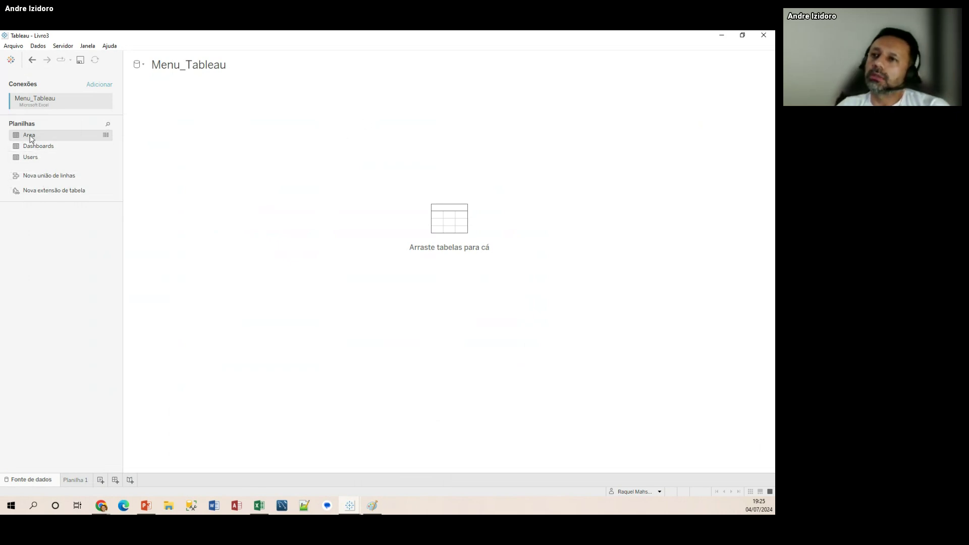
Step: Add the Area sheet to the data source and inner join Dashboards inside it, checking the join clause on Area
{"action": "left_click_drag", "start_coordinate": [30, 137], "coordinate": [221, 158]}
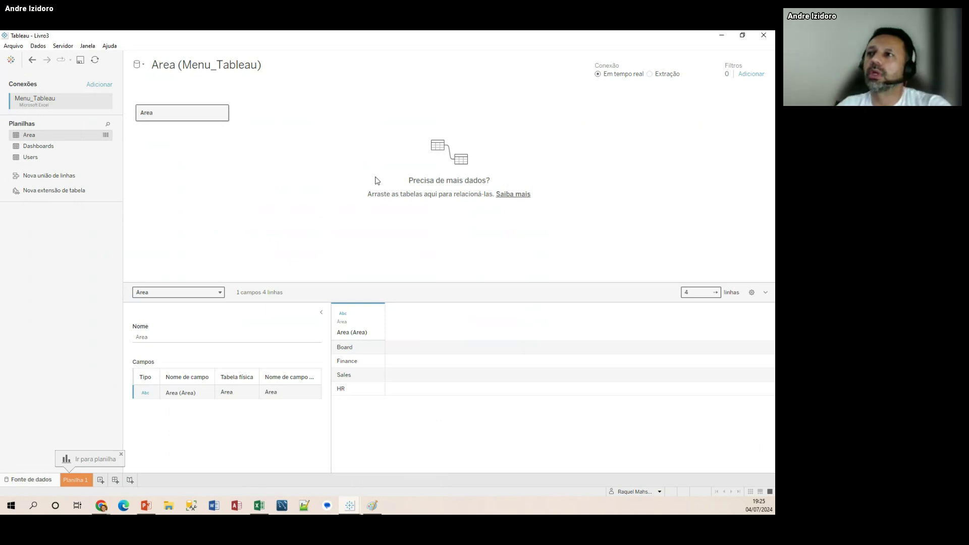
{"action": "double_click", "coordinate": [172, 118]}
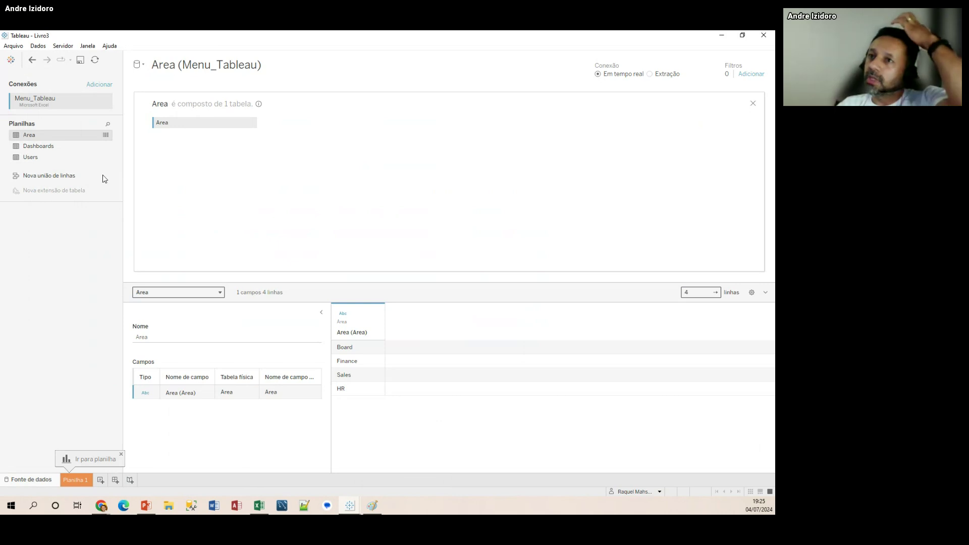
{"action": "left_click_drag", "start_coordinate": [295, 156], "coordinate": [298, 150]}
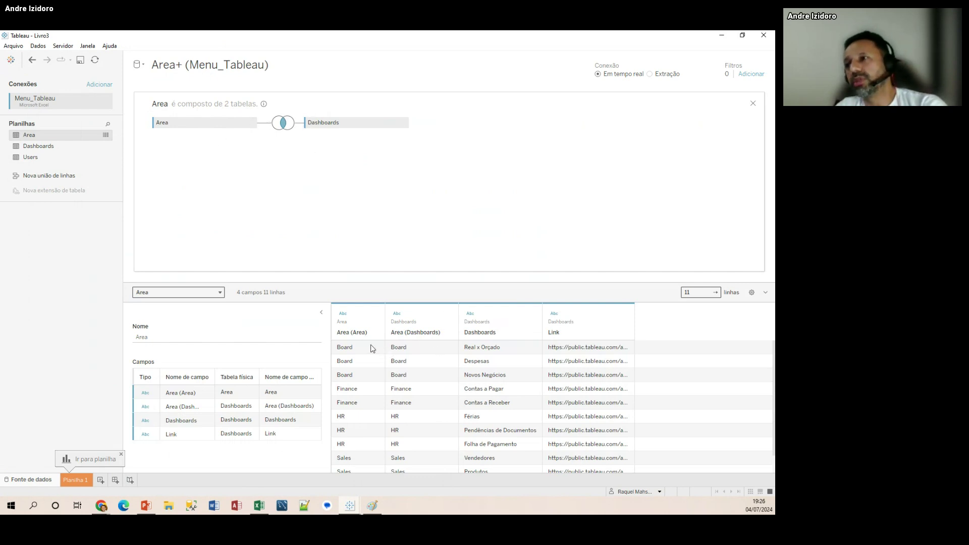
{"action": "left_click", "coordinate": [283, 123]}
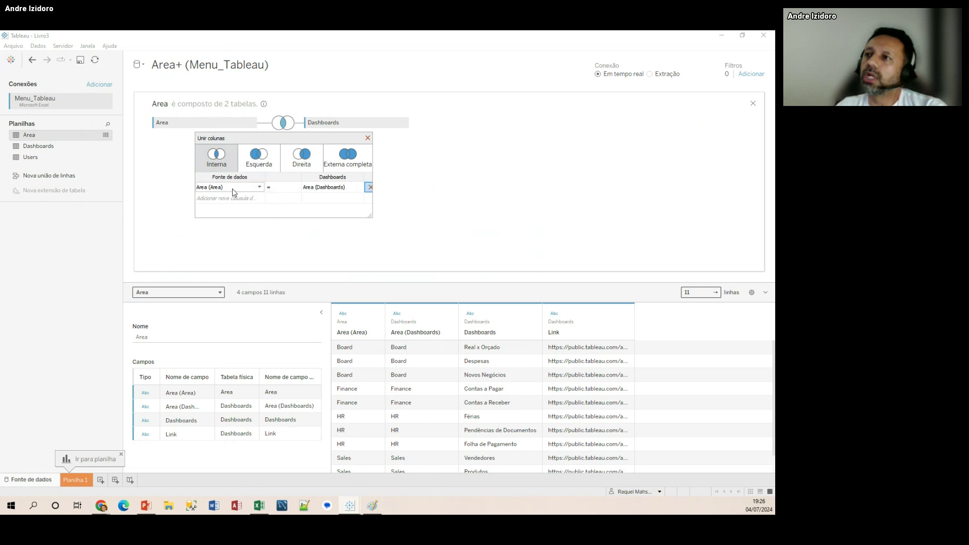
{"action": "left_click", "coordinate": [382, 134]}
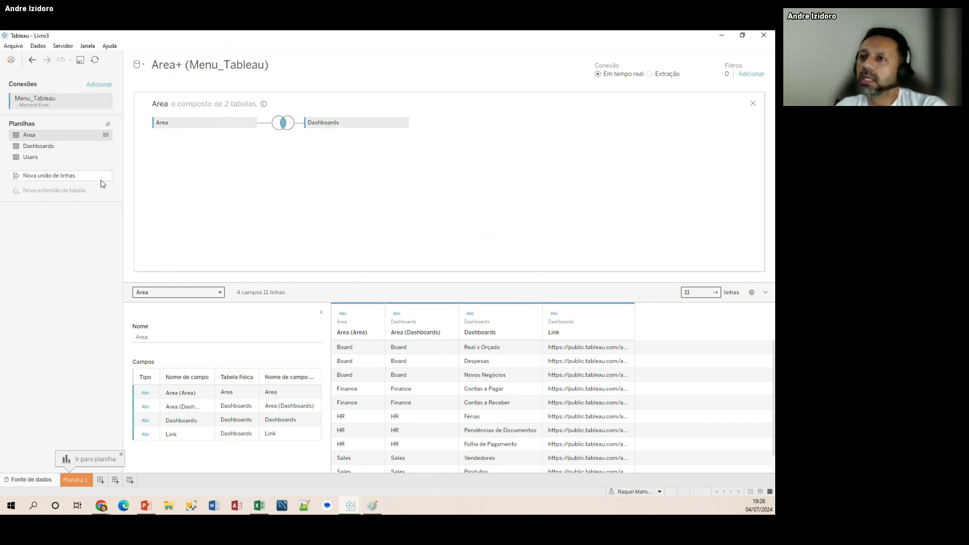
Step: Add the Users sheet as an inner join after Dashboards and check its join clause on the Dashboards field
{"action": "left_click_drag", "start_coordinate": [30, 157], "coordinate": [36, 162]}
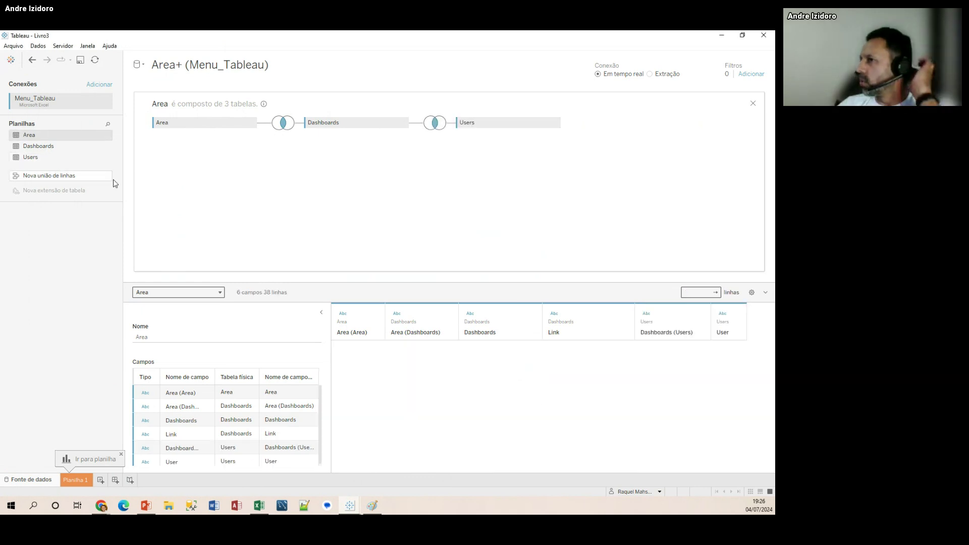
{"action": "left_click", "coordinate": [437, 125]}
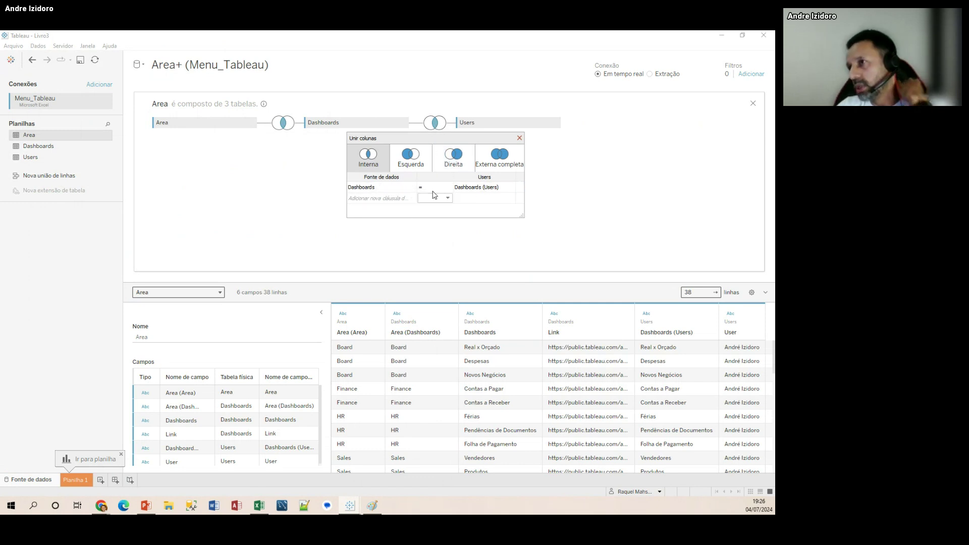
{"action": "left_click", "coordinate": [520, 138]}
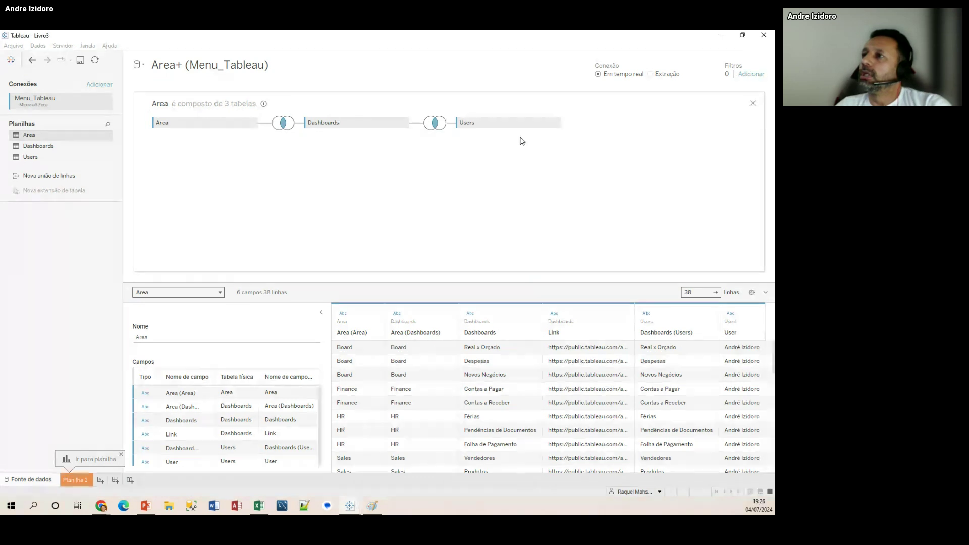
Step: Rename the data source as MenuPaineis
{"action": "left_click", "coordinate": [263, 71]}
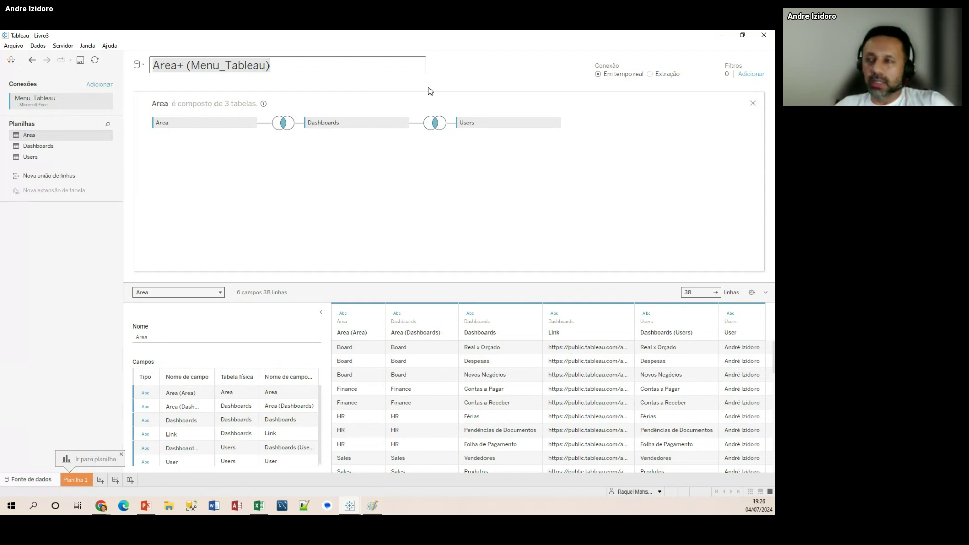
{"action": "type", "text": "Men"}
{"action": "key", "text": "BackSpace"}
{"action": "key", "text": "BackSpace"}
{"action": "key", "text": "BackSpace"}
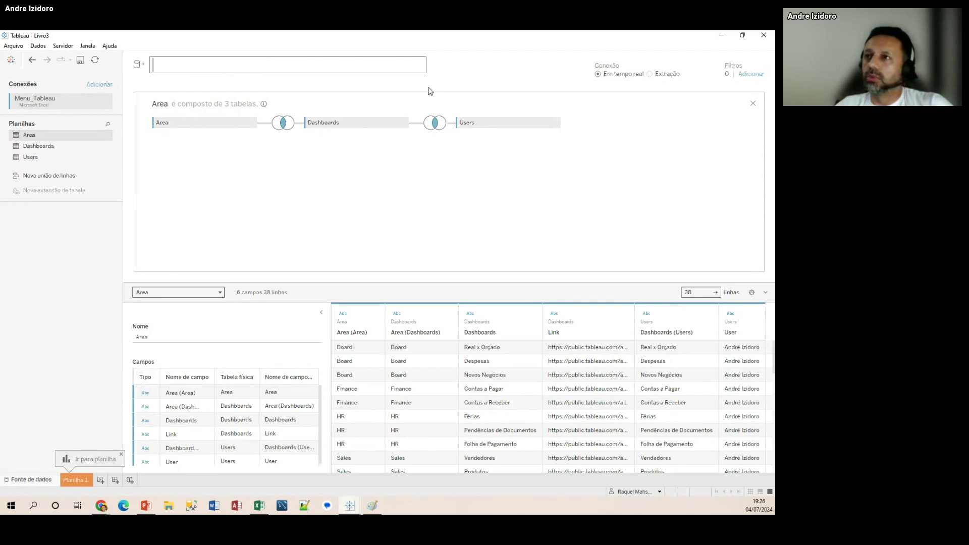
{"action": "type", "text": "Menu"}
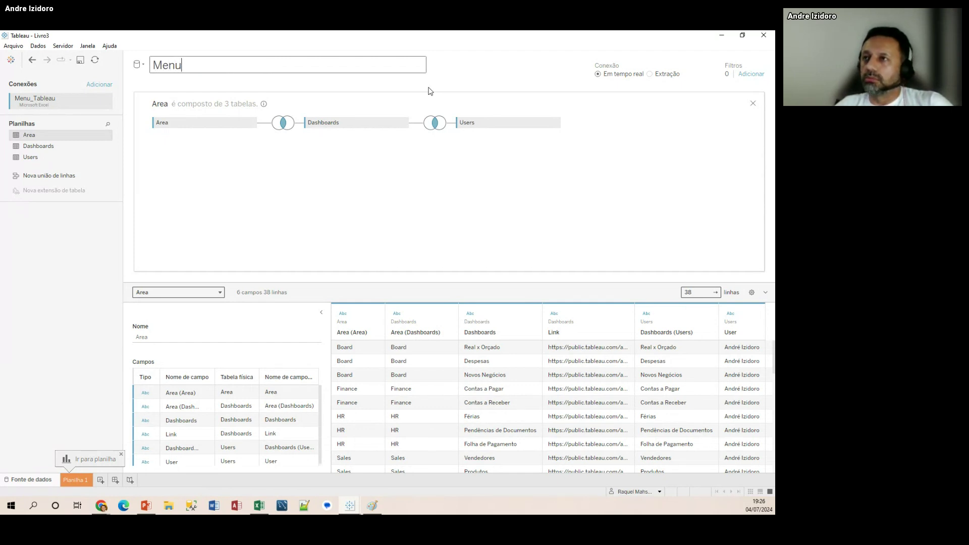
{"action": "type", "text": "Paineis"}
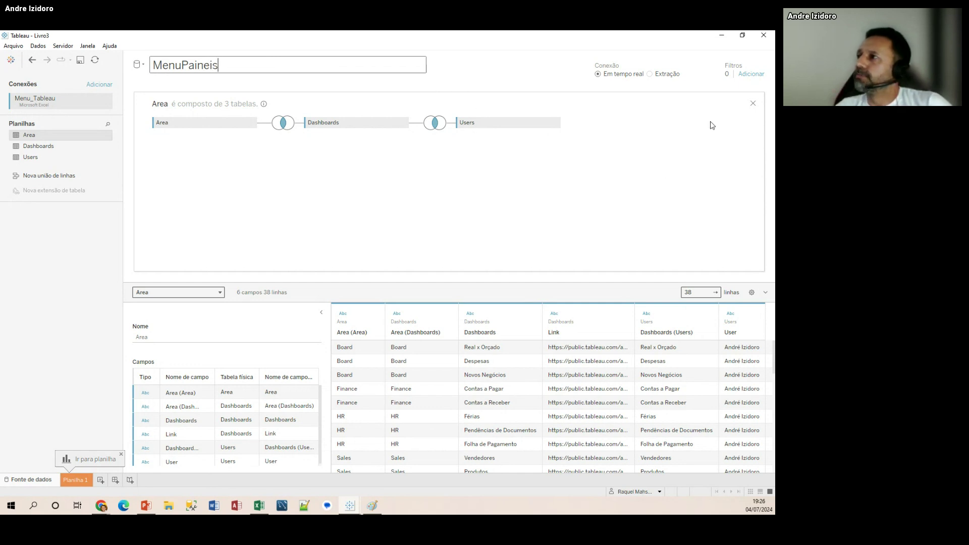
{"action": "key", "text": "Return"}
Step: Close the join view of the Area table and open the Planilha 1 worksheet
{"action": "left_click", "coordinate": [753, 103]}
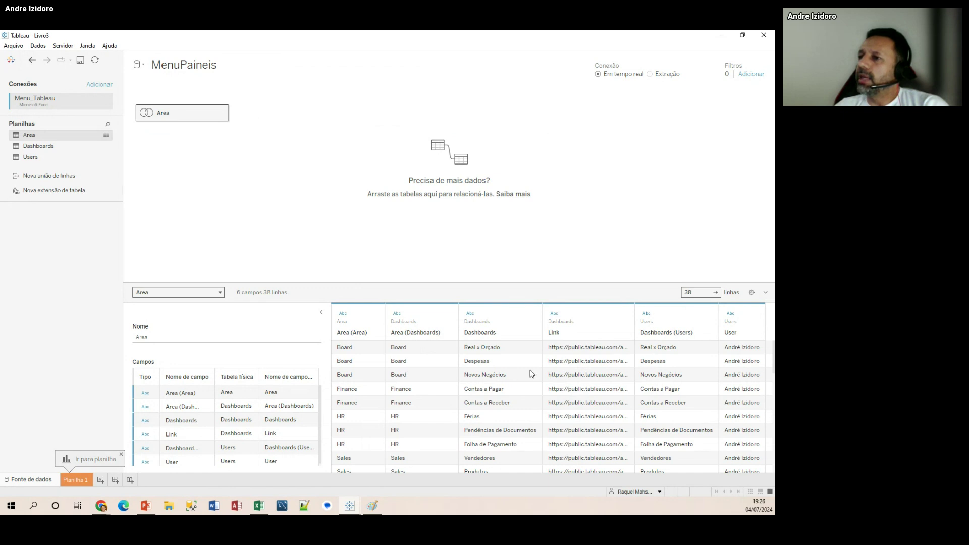
{"action": "left_click", "coordinate": [75, 480]}
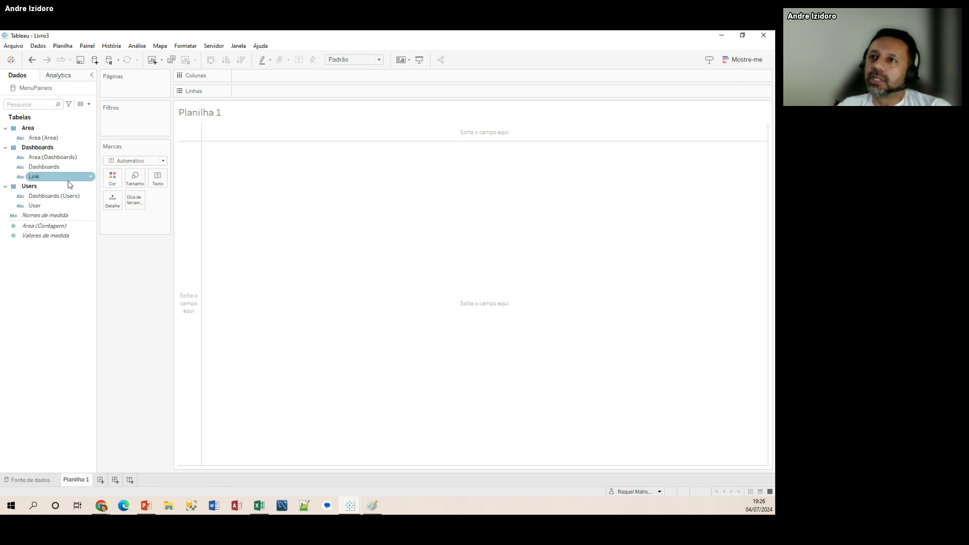
Step: Place the Area (Area) field on rows, swap it to columns, and rename the worksheet as Area
{"action": "left_click_drag", "start_coordinate": [43, 141], "coordinate": [252, 92]}
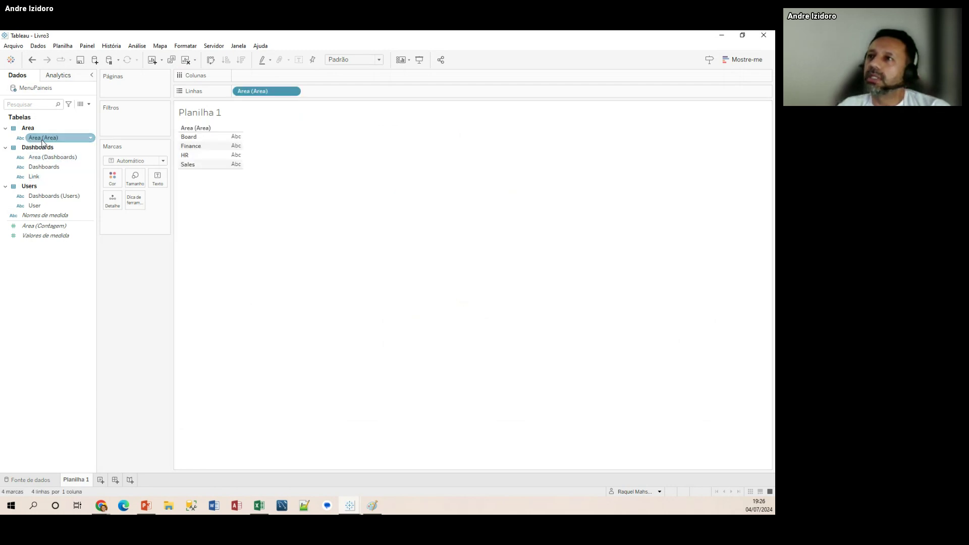
{"action": "key", "text": "ctrl+w"}
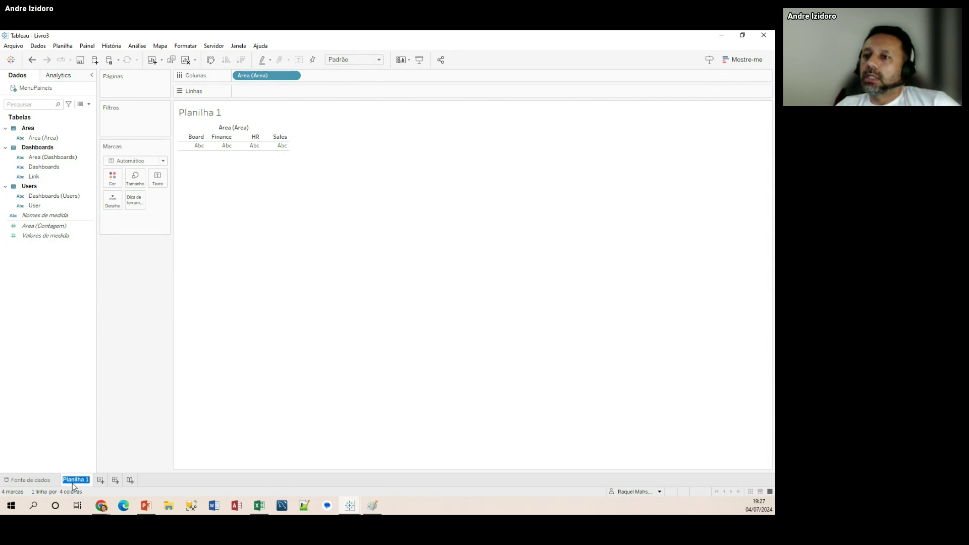
{"action": "type", "text": "Area"}
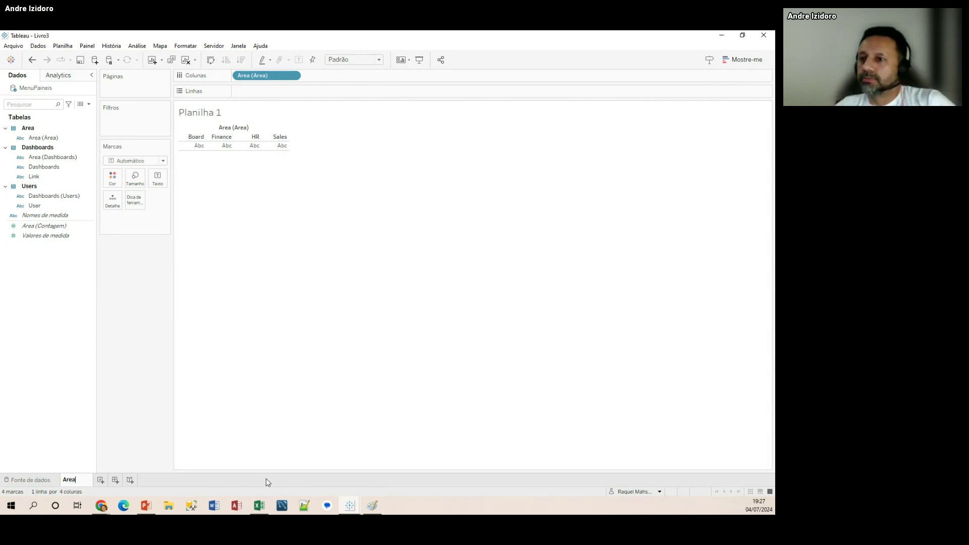
{"action": "key", "text": "Return"}
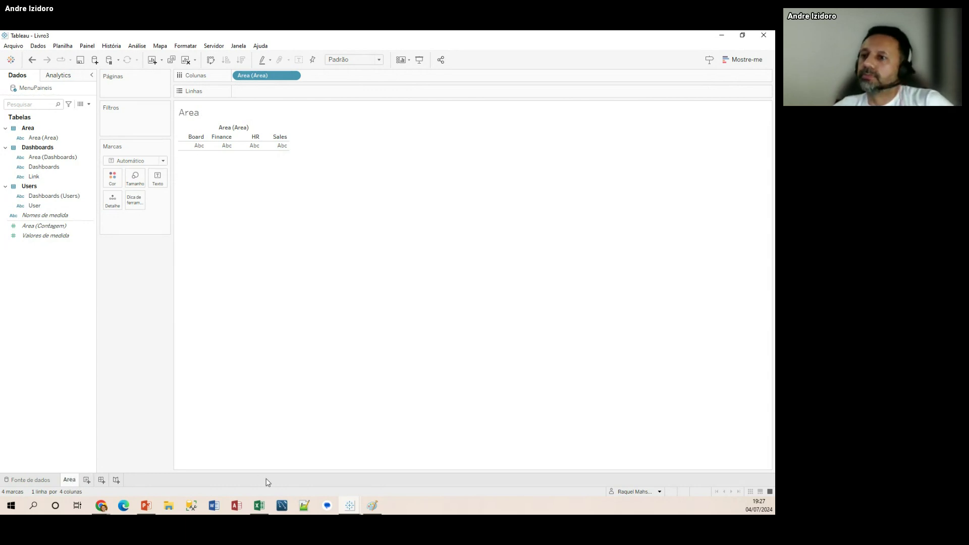
Step: Create a new worksheet listing the Dashboards field on rows and name it Dashboard
{"action": "left_click", "coordinate": [87, 480]}
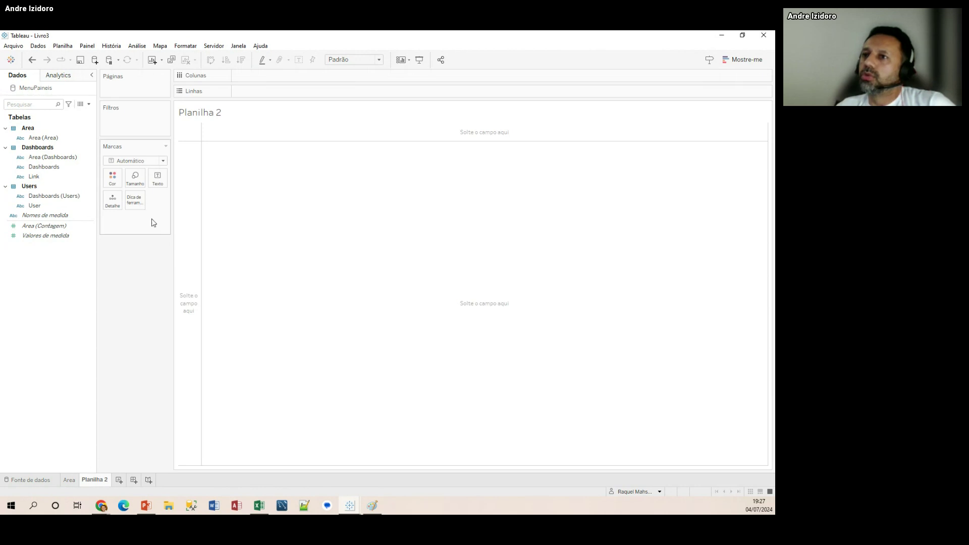
{"action": "left_click", "coordinate": [45, 158]}
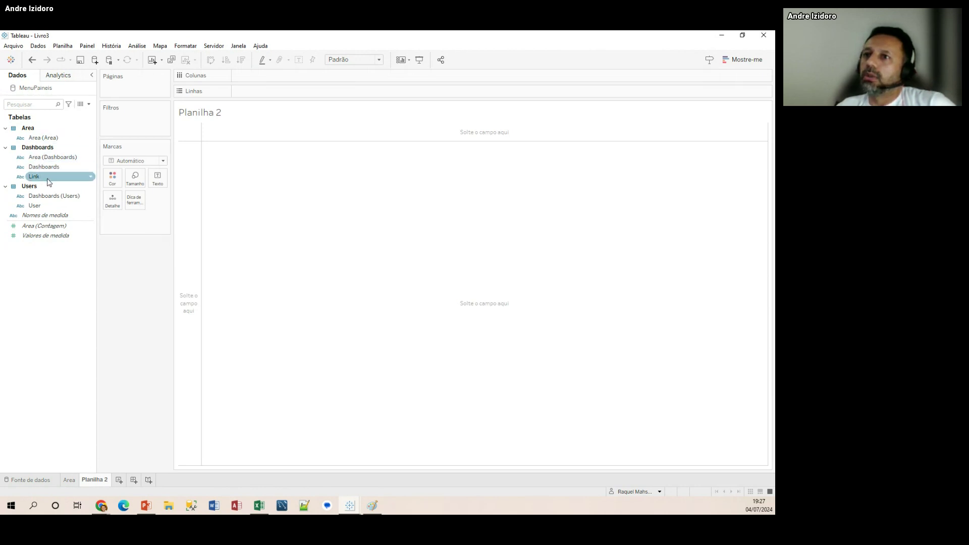
{"action": "double_click", "coordinate": [44, 167]}
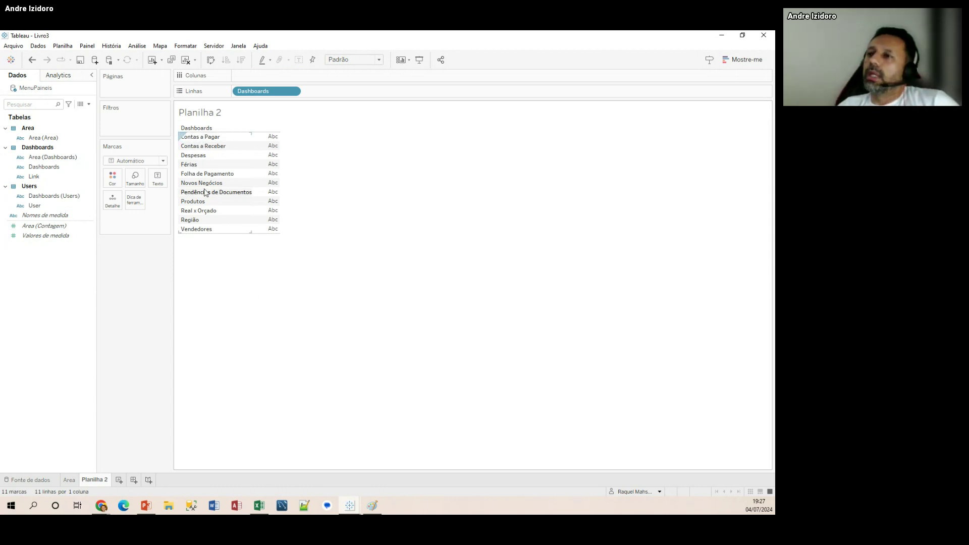
{"action": "double_click", "coordinate": [94, 481]}
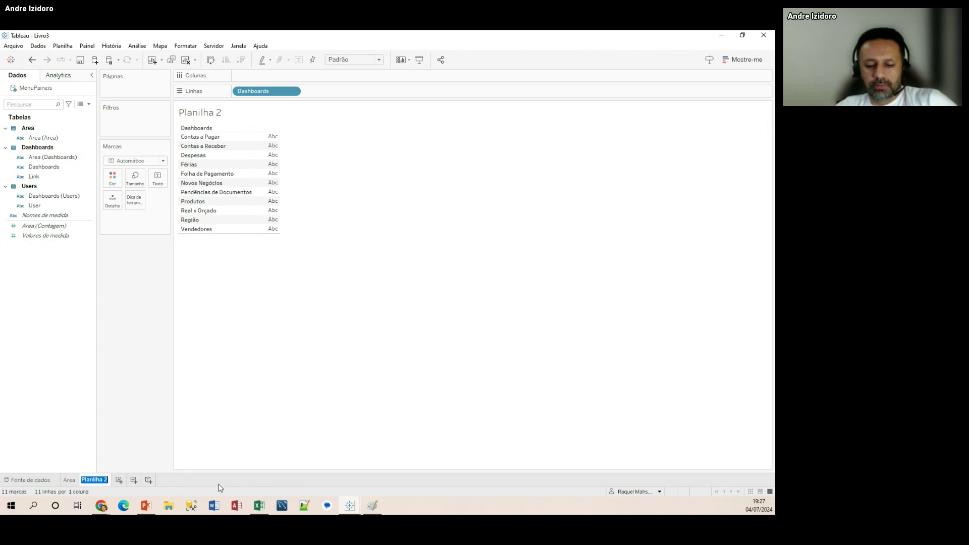
{"action": "type", "text": "Dashboard"}
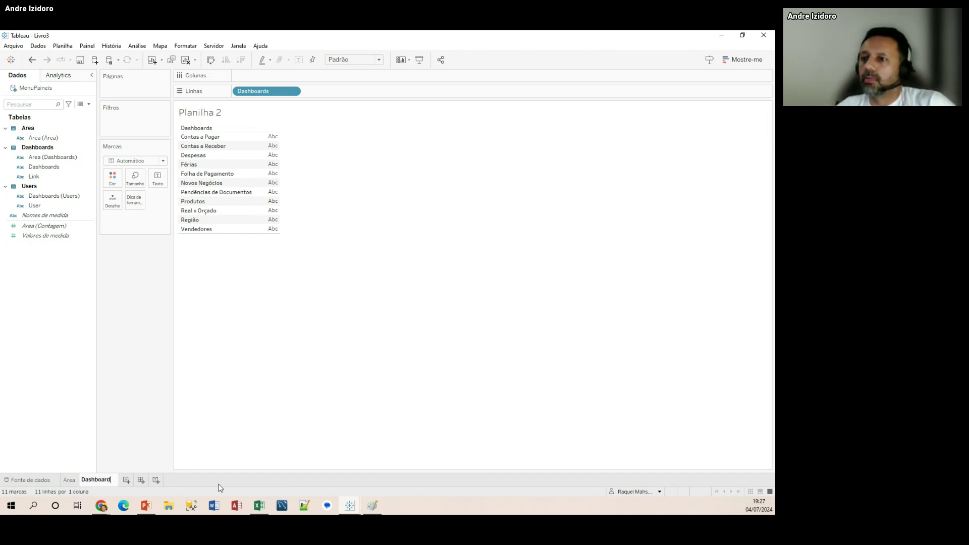
{"action": "key", "text": "Return"}
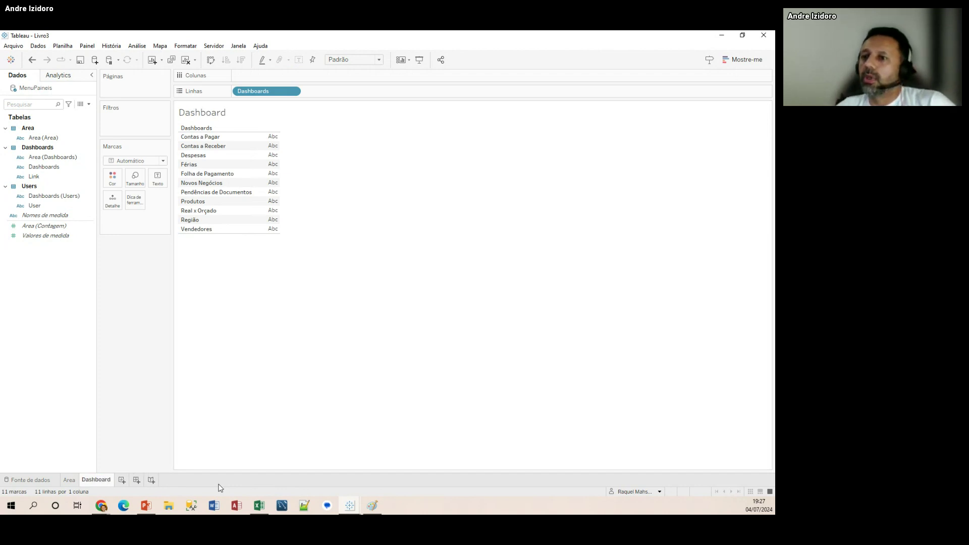
Step: In the Area worksheet, move Area (Area) from columns to the text mark
{"action": "left_click", "coordinate": [68, 479]}
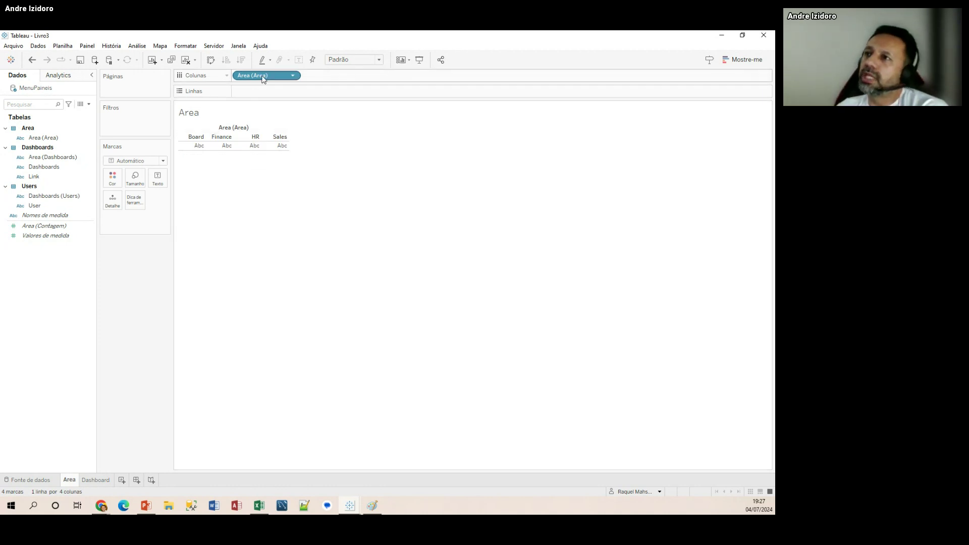
{"action": "left_click_drag", "start_coordinate": [265, 78], "coordinate": [158, 179]}
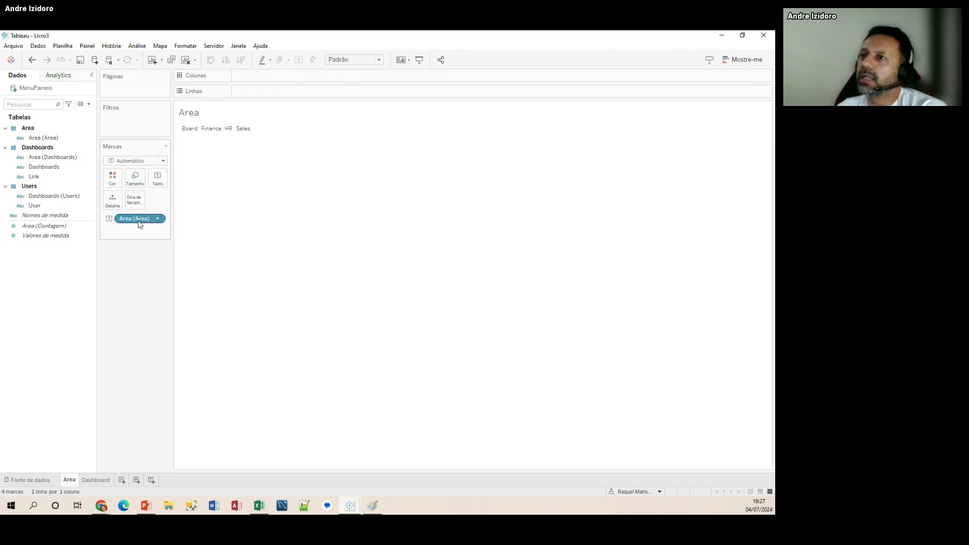
{"action": "left_click_drag", "start_coordinate": [141, 221], "coordinate": [162, 179]}
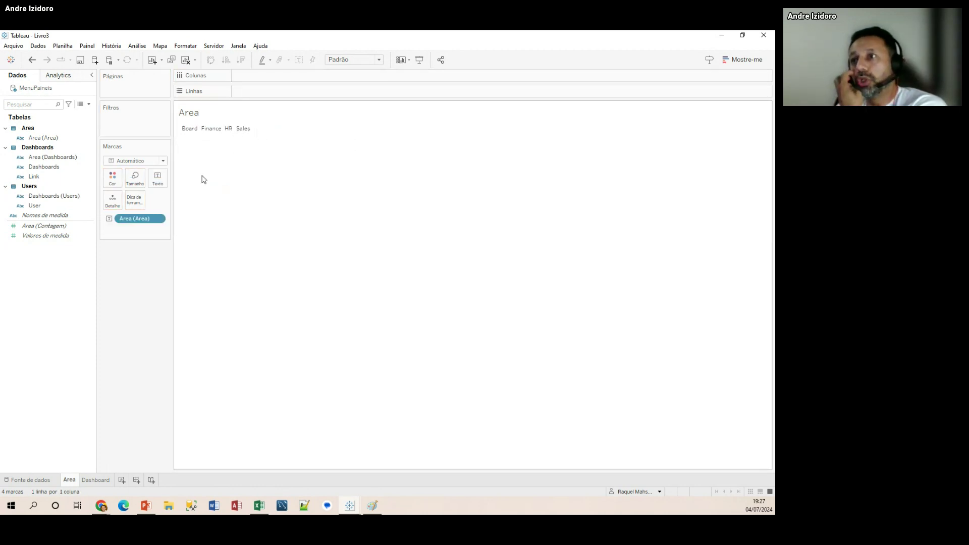
Step: Format the Area (Area) text label as size 18 bold
{"action": "left_click", "coordinate": [157, 181]}
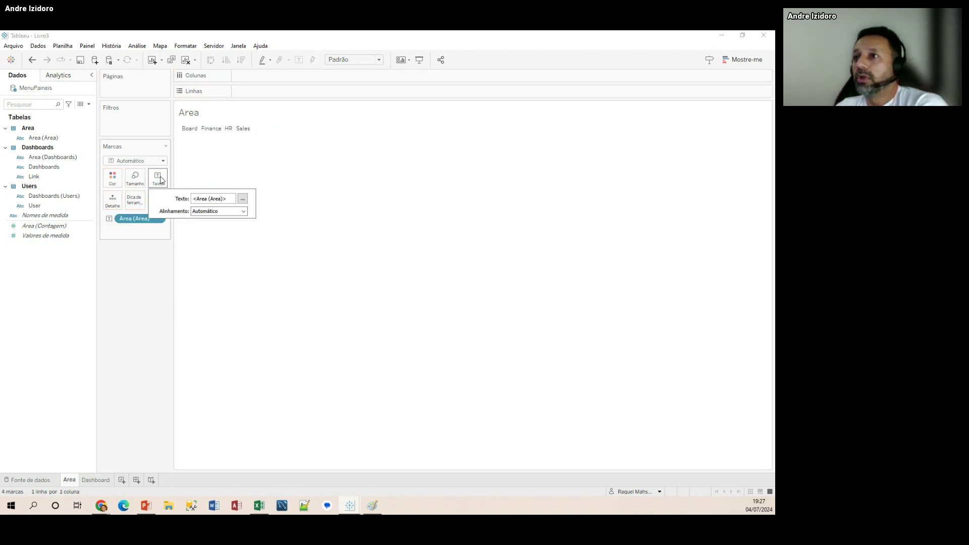
{"action": "left_click", "coordinate": [242, 198]}
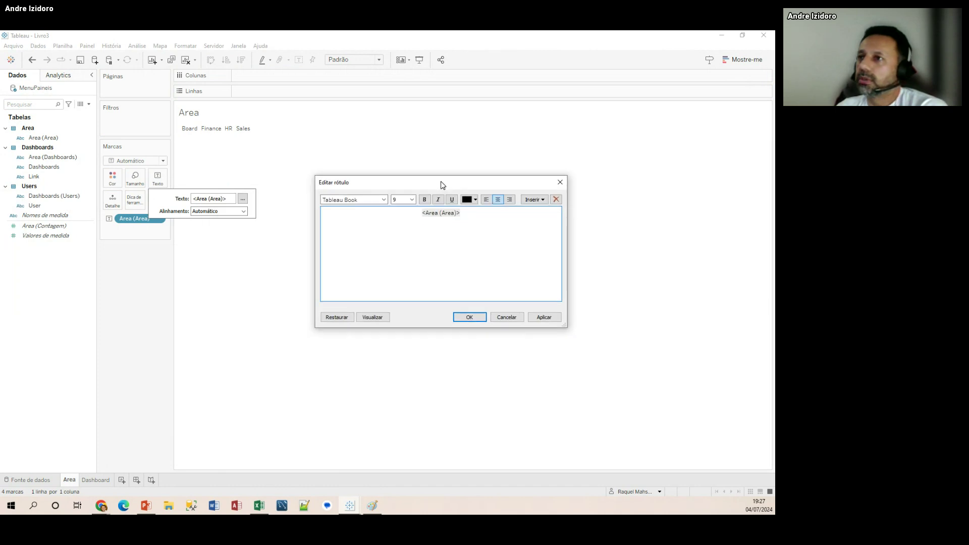
{"action": "left_click_drag", "start_coordinate": [440, 182], "coordinate": [415, 213]}
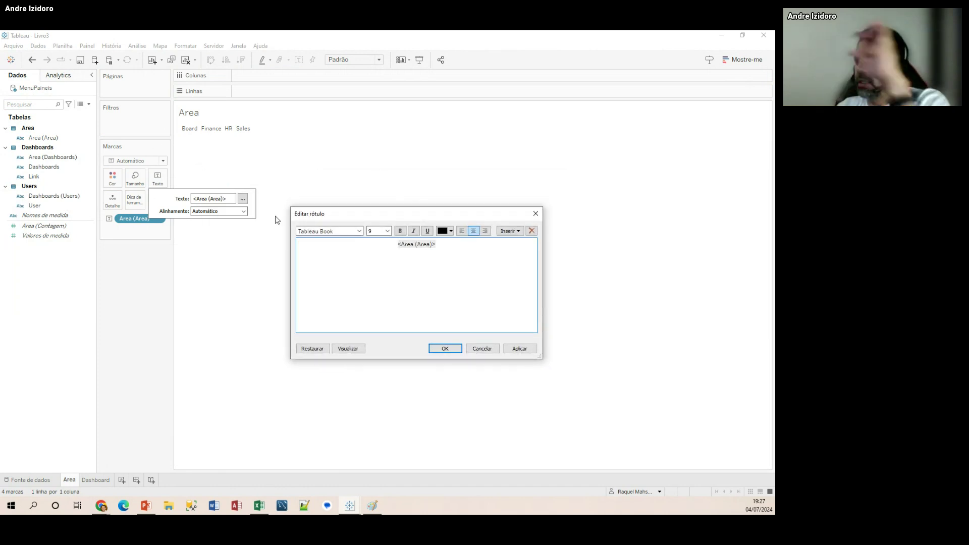
{"action": "left_click", "coordinate": [387, 231]}
{"action": "left_click", "coordinate": [387, 247]}
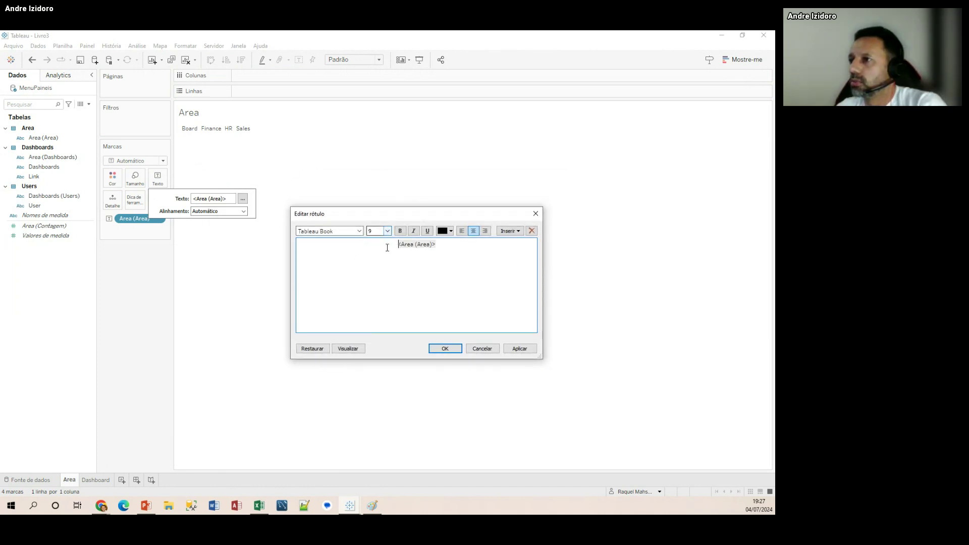
{"action": "left_click_drag", "start_coordinate": [387, 248], "coordinate": [515, 241]}
{"action": "left_click", "coordinate": [388, 231]}
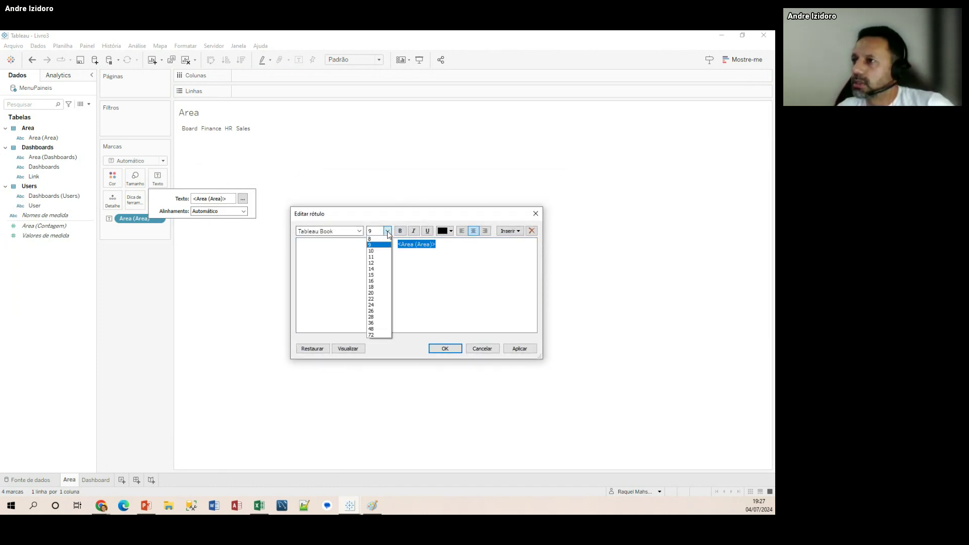
{"action": "left_click", "coordinate": [379, 288]}
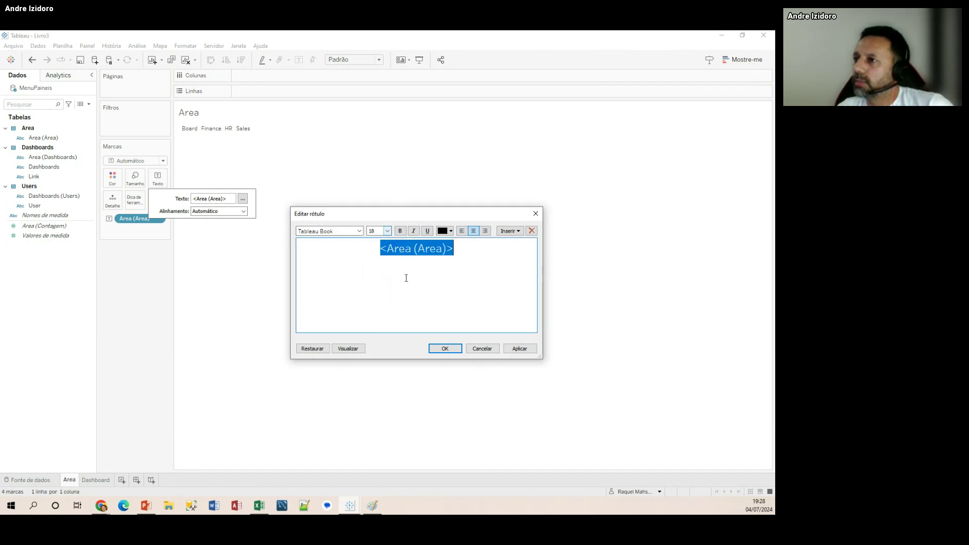
{"action": "left_click", "coordinate": [400, 231]}
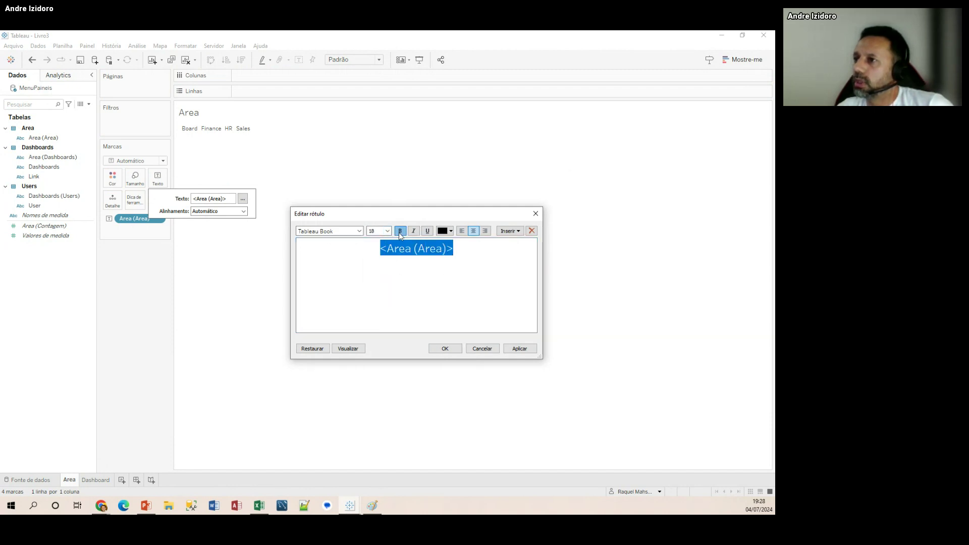
{"action": "left_click", "coordinate": [519, 348]}
{"action": "left_click", "coordinate": [444, 348]}
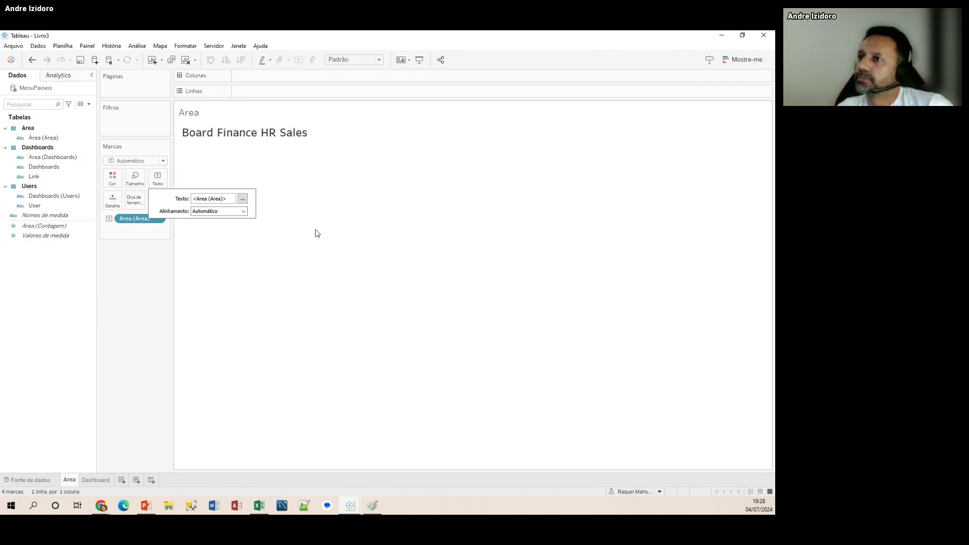
Step: Turn off tooltips for the Area worksheet
{"action": "left_click", "coordinate": [167, 249]}
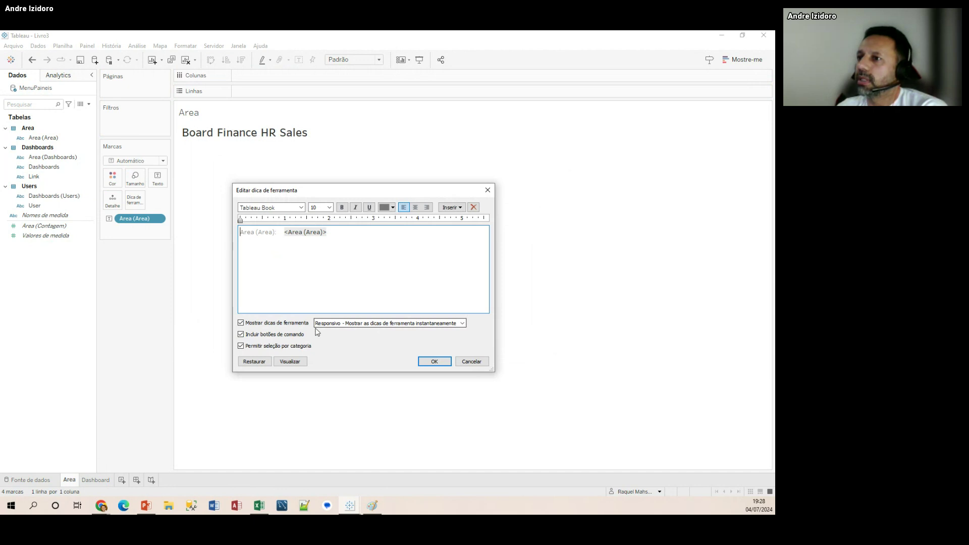
{"action": "left_click", "coordinate": [257, 324]}
{"action": "left_click", "coordinate": [434, 362]}
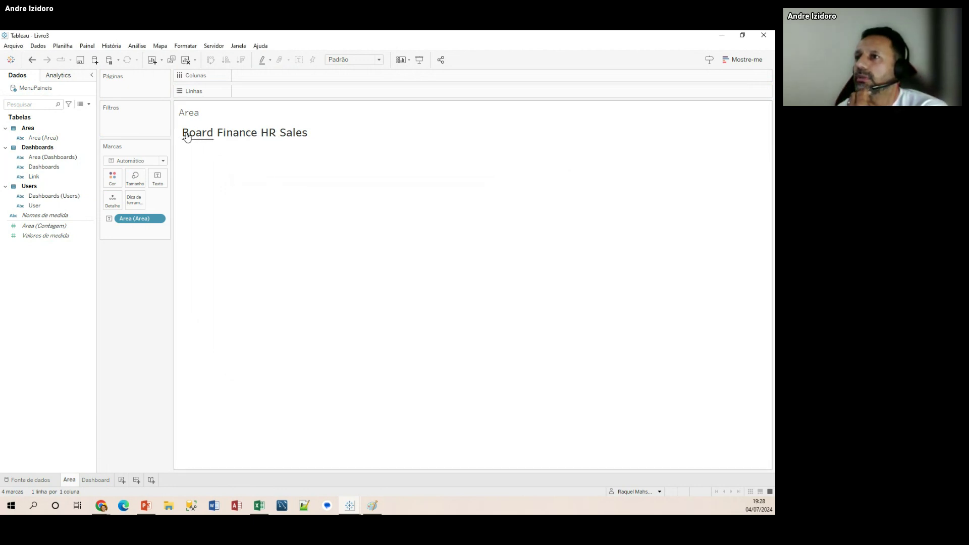
Step: Add the Link field to the Dashboard worksheet and place it as a detail mark
{"action": "left_click", "coordinate": [88, 481]}
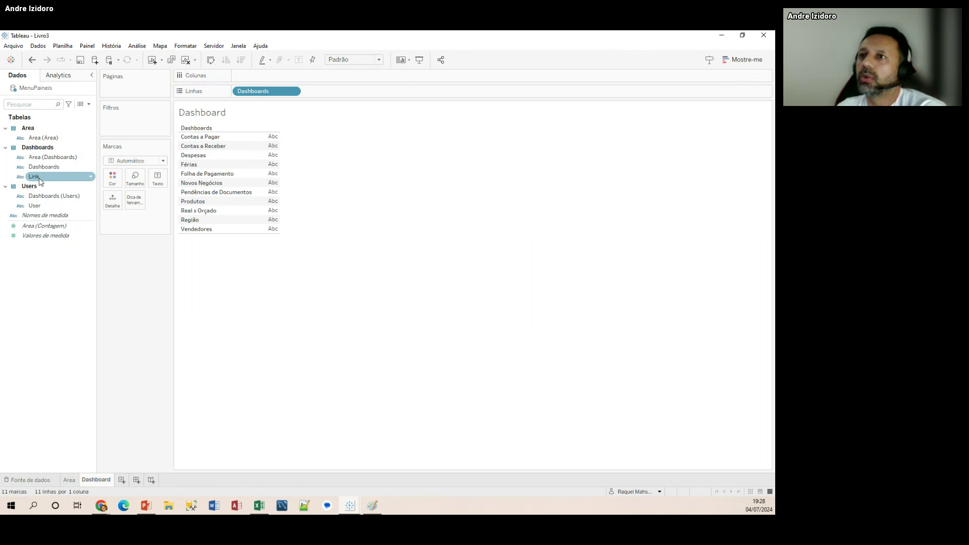
{"action": "left_click_drag", "start_coordinate": [39, 181], "coordinate": [259, 178]}
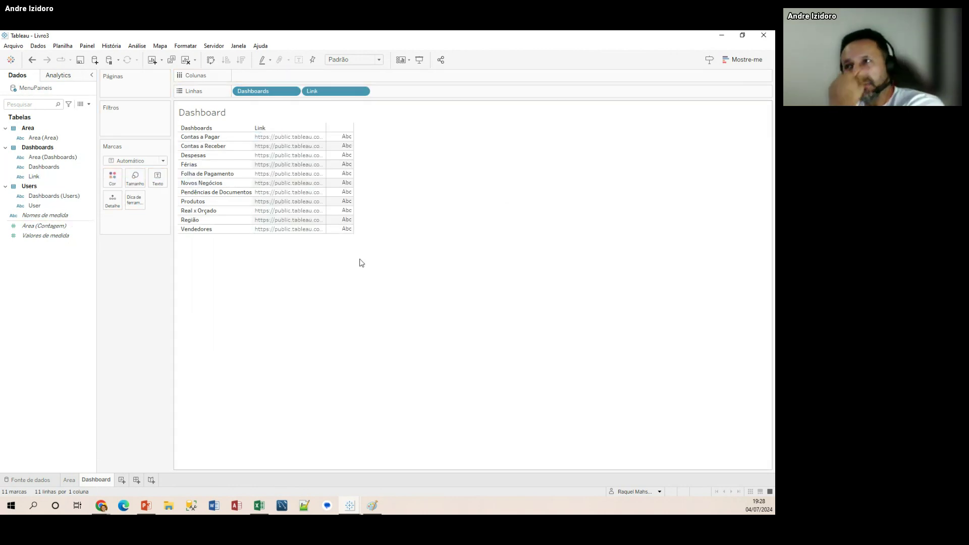
{"action": "left_click_drag", "start_coordinate": [321, 97], "coordinate": [157, 178]}
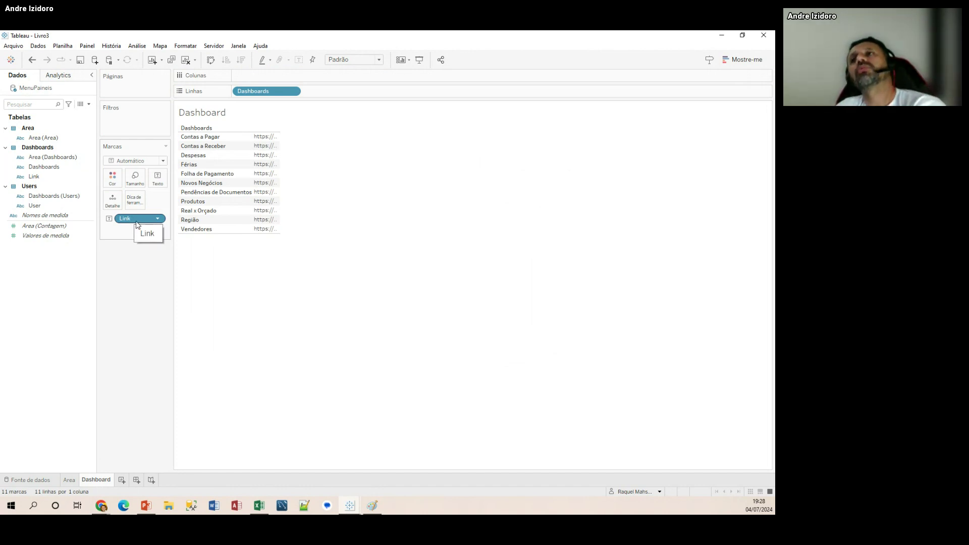
{"action": "left_click_drag", "start_coordinate": [136, 225], "coordinate": [113, 198]}
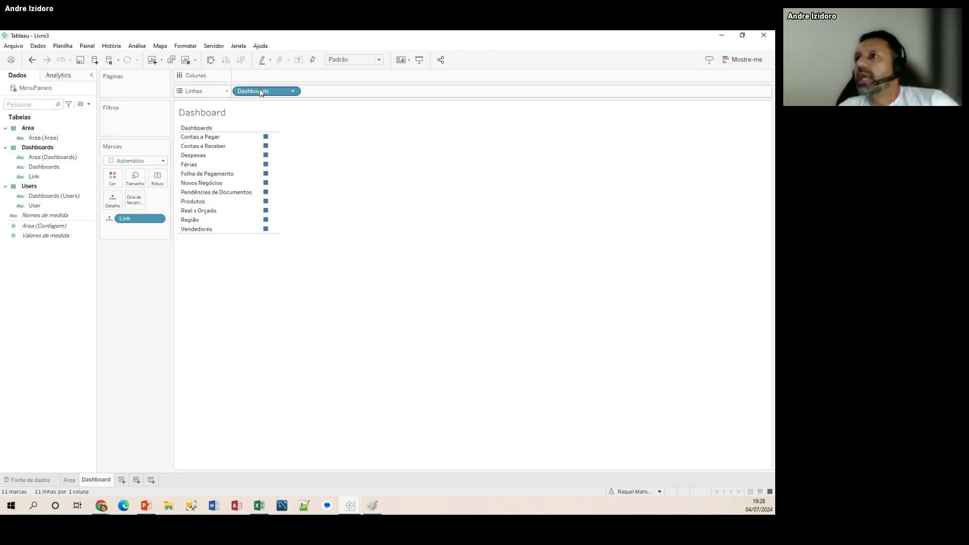
Step: Copy the Dashboards field from rows to the text mark and hide its row header
{"action": "left_click_drag", "start_coordinate": [260, 91], "coordinate": [158, 180]}
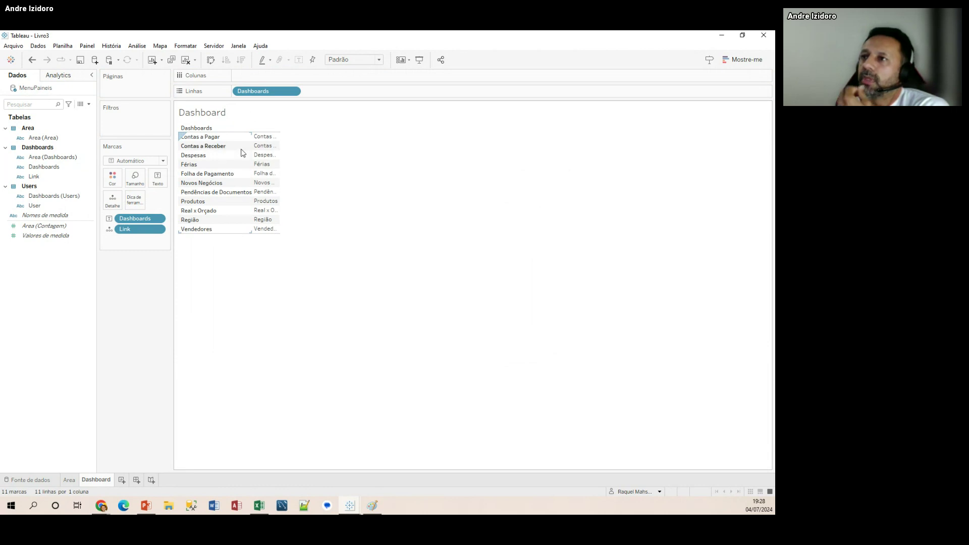
{"action": "left_click", "coordinate": [294, 93]}
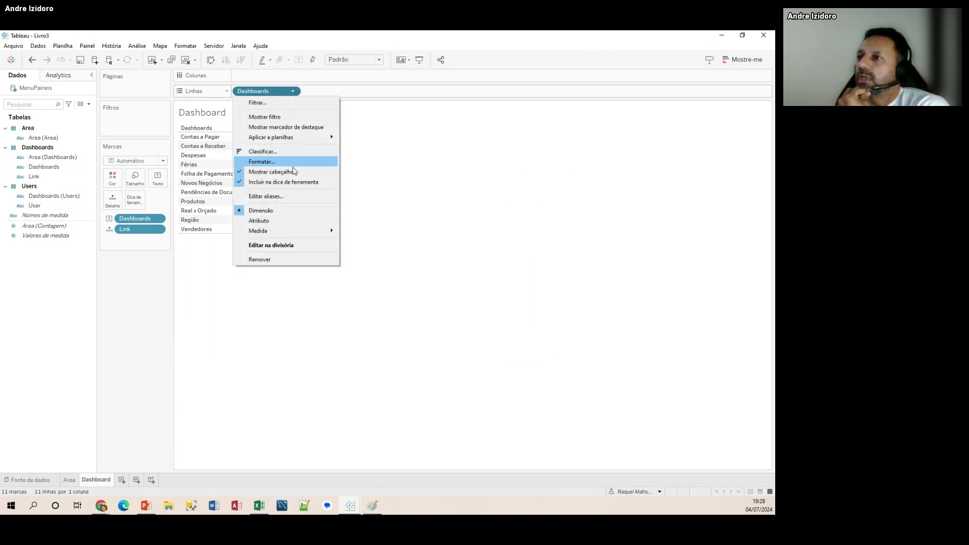
{"action": "left_click", "coordinate": [263, 171]}
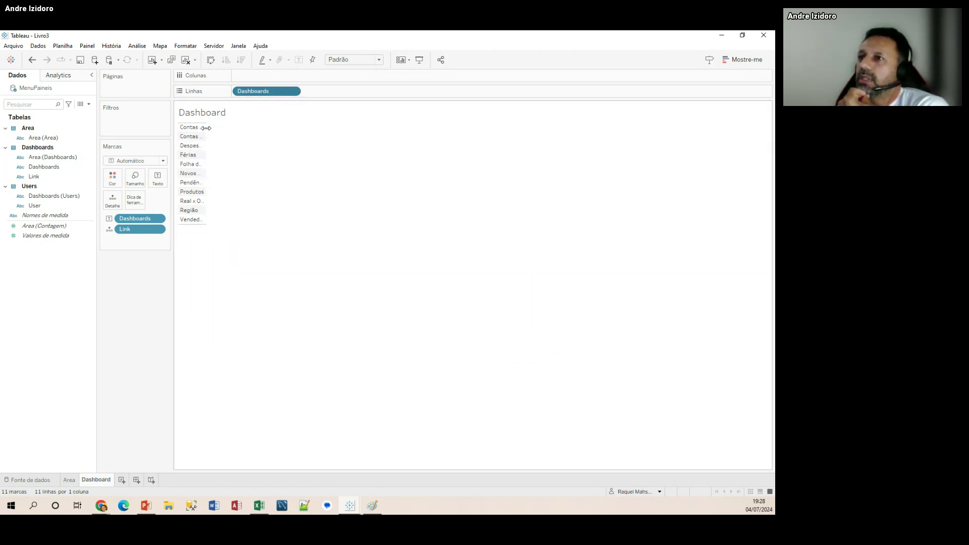
Step: Widen the dashboard name column and set the Dashboard worksheet's fit to Ajustar largura
{"action": "left_click", "coordinate": [374, 59]}
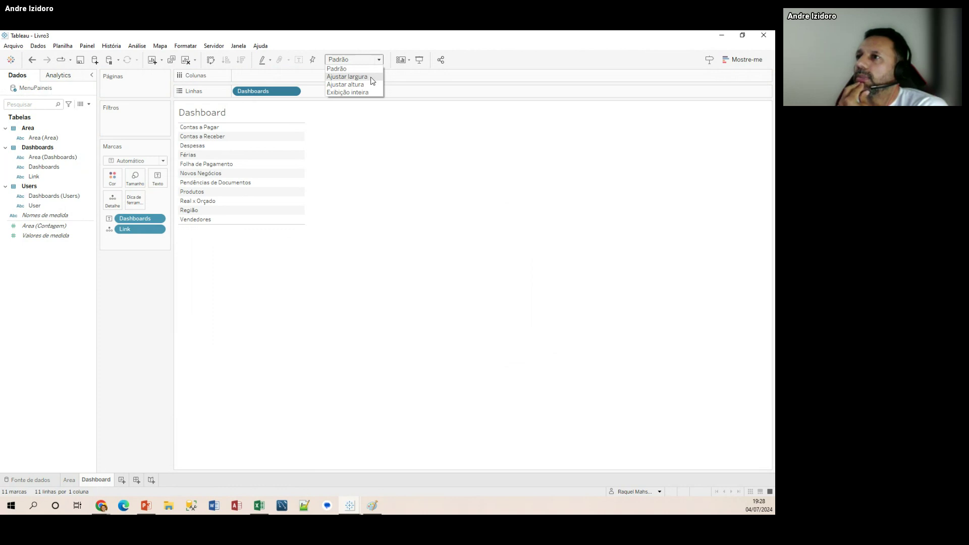
{"action": "left_click", "coordinate": [371, 76]}
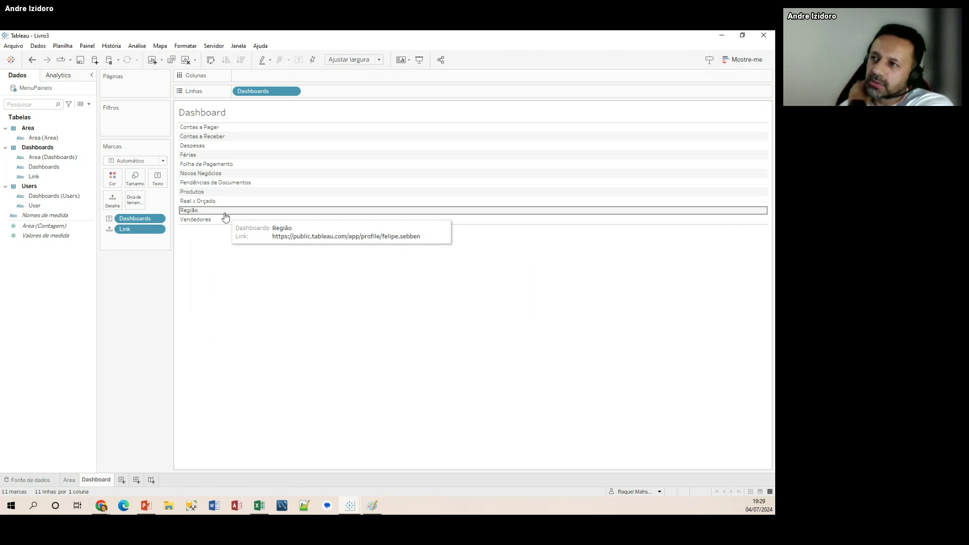
Step: Turn off tooltips for the Dashboard worksheet and return to the Area worksheet
{"action": "left_click", "coordinate": [136, 201]}
{"action": "left_click", "coordinate": [246, 323]}
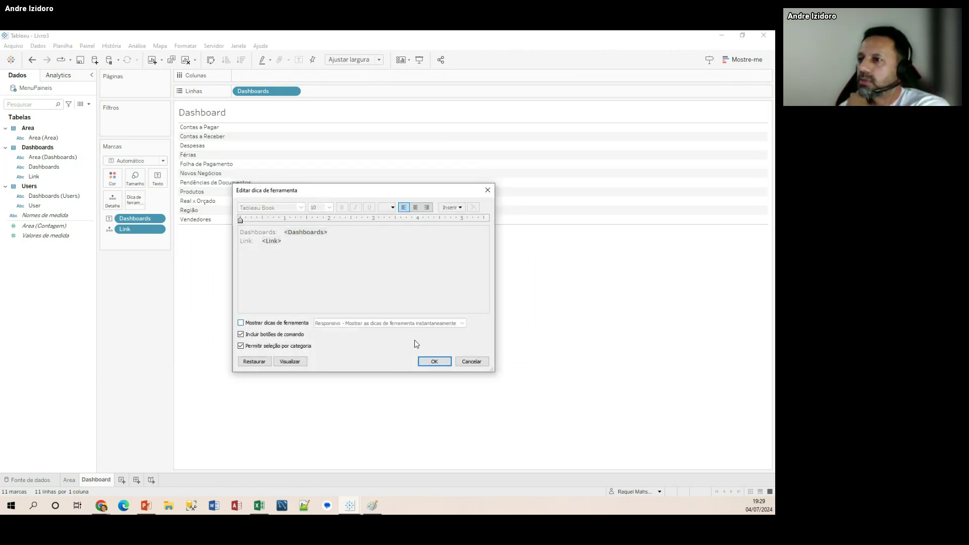
{"action": "left_click", "coordinate": [434, 361]}
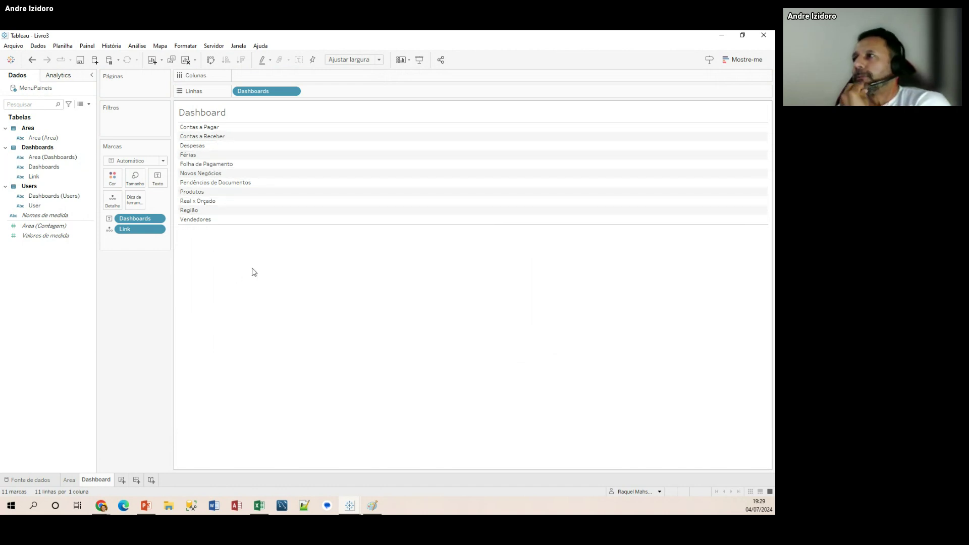
{"action": "left_click", "coordinate": [68, 480]}
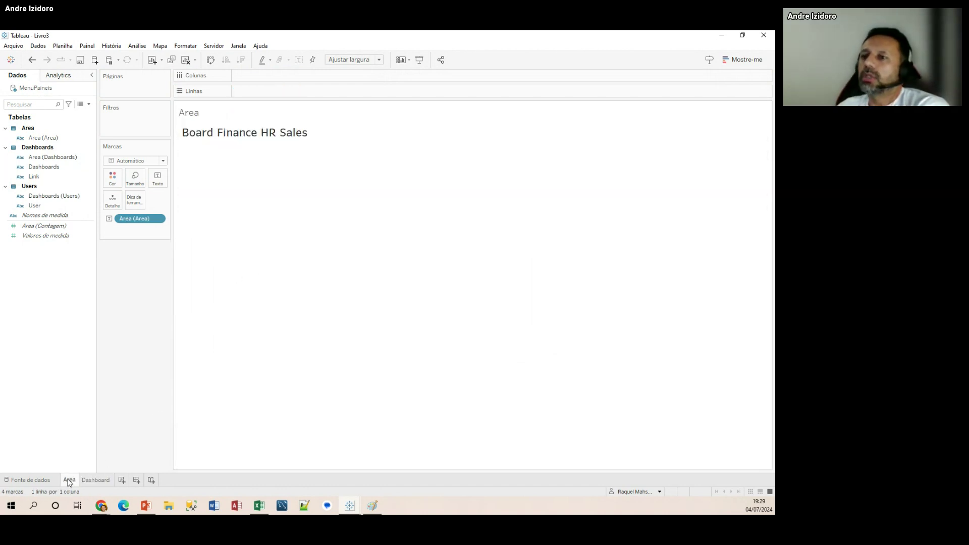
Step: Add a blank worksheet and a new dashboard, and set the dashboard's size to Automático
{"action": "left_click", "coordinate": [123, 480]}
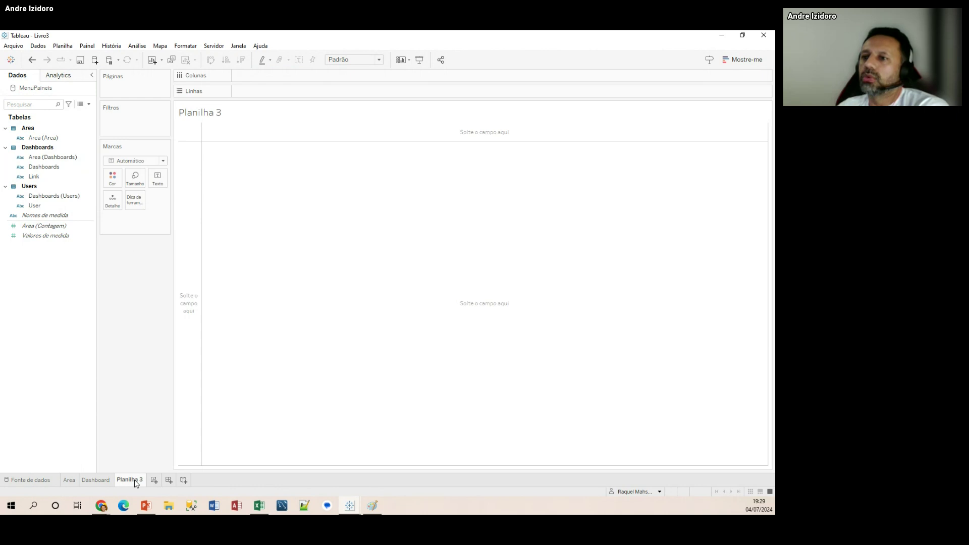
{"action": "left_click", "coordinate": [169, 480]}
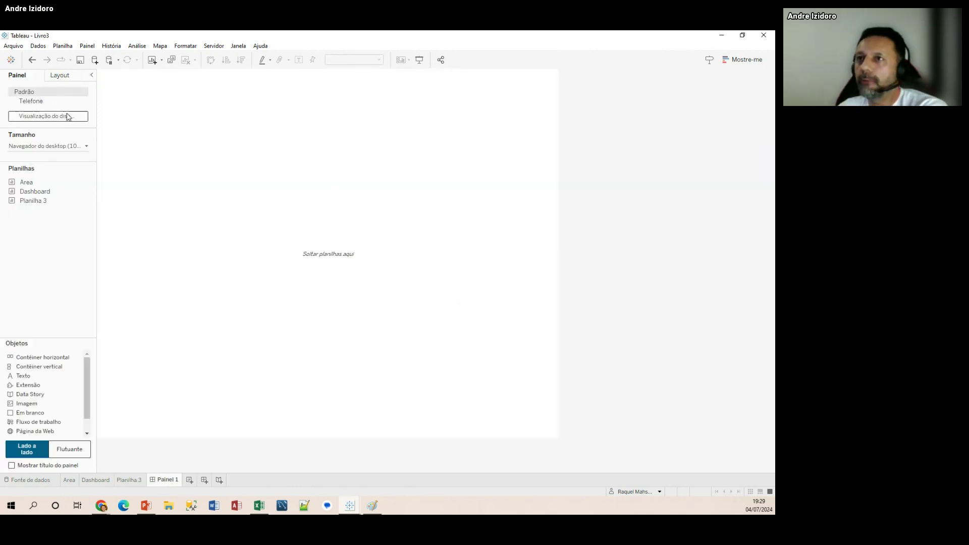
{"action": "left_click", "coordinate": [56, 146]}
{"action": "left_click", "coordinate": [70, 162]}
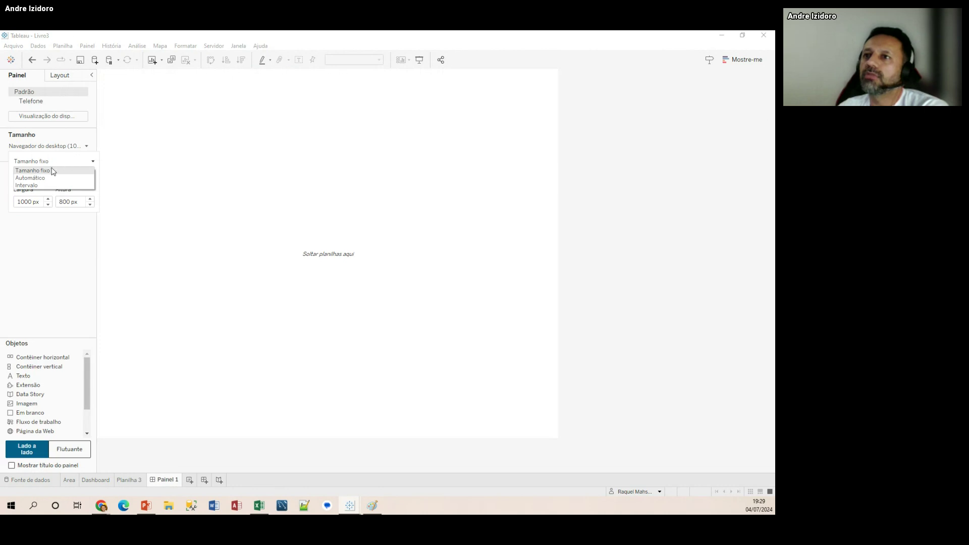
{"action": "left_click", "coordinate": [40, 179]}
{"action": "left_click", "coordinate": [75, 220]}
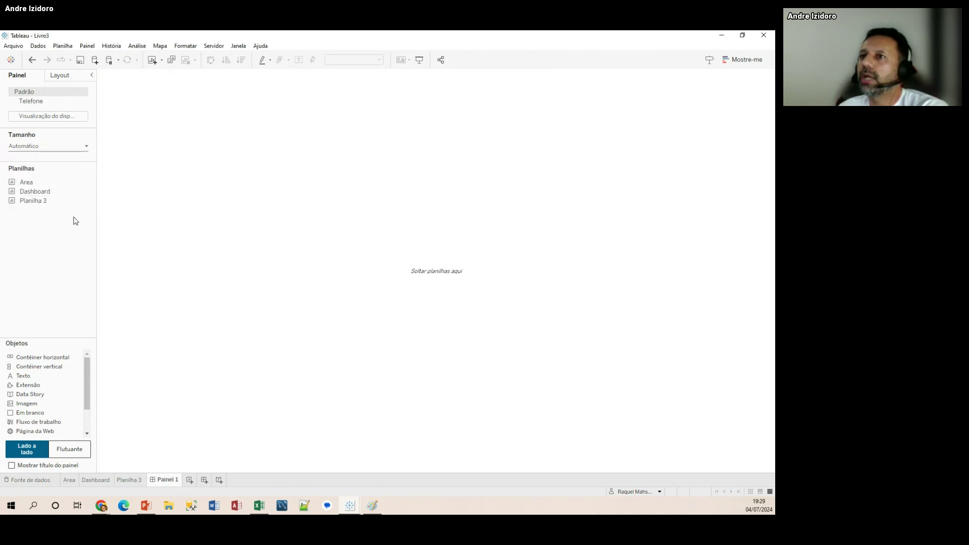
Step: Add a text object reading "Menu personalizado de Paineis" to the empty dashboard
{"action": "mouse_move", "coordinate": [28, 185]}
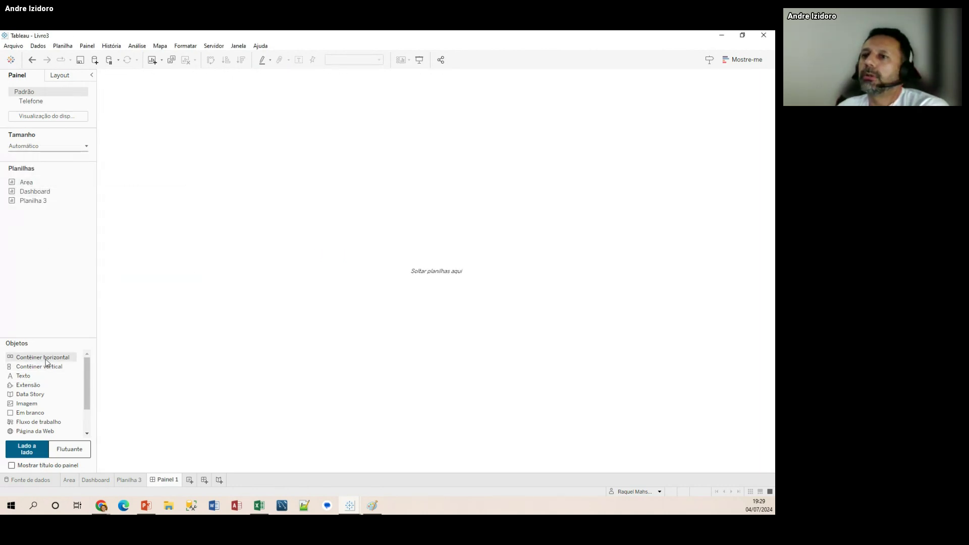
{"action": "left_click_drag", "start_coordinate": [61, 367], "coordinate": [225, 112]}
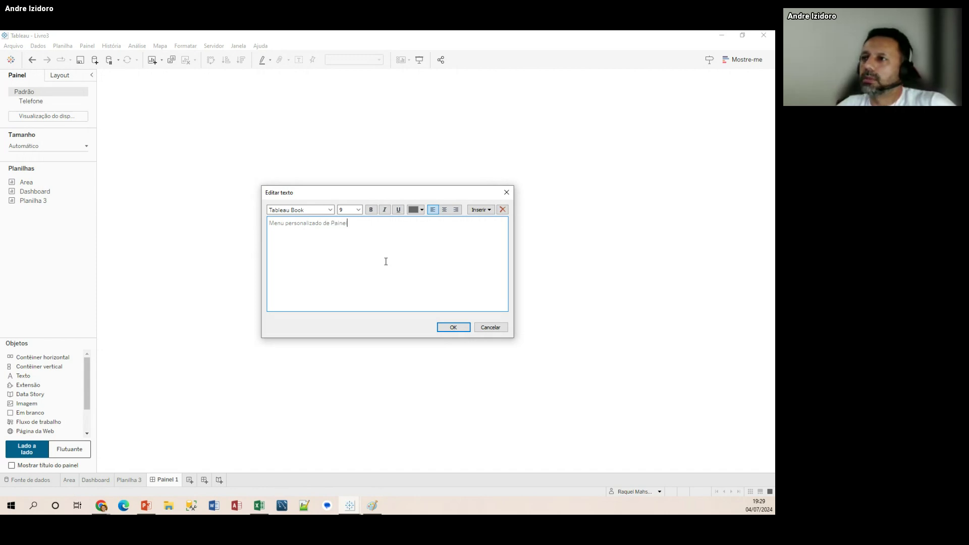
{"action": "left_click", "coordinate": [453, 328]}
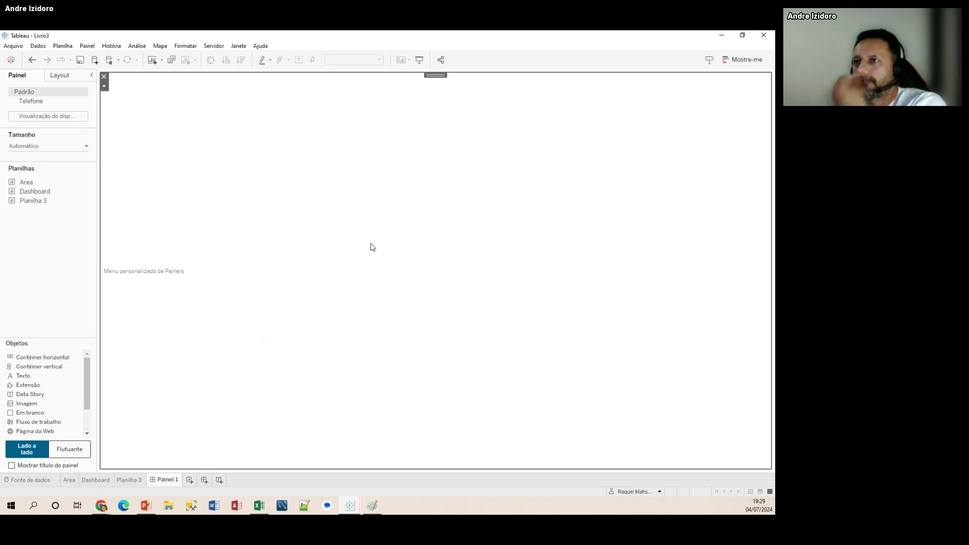
Step: Format the dashboard's title text as 26 point bold
{"action": "double_click", "coordinate": [220, 229]}
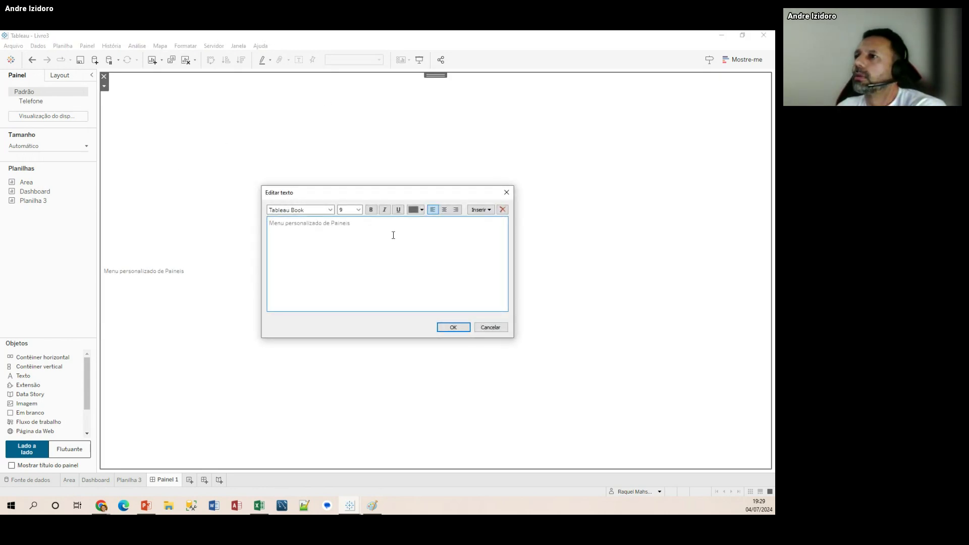
{"action": "left_click_drag", "start_coordinate": [392, 234], "coordinate": [167, 208]}
{"action": "left_click", "coordinate": [357, 210]}
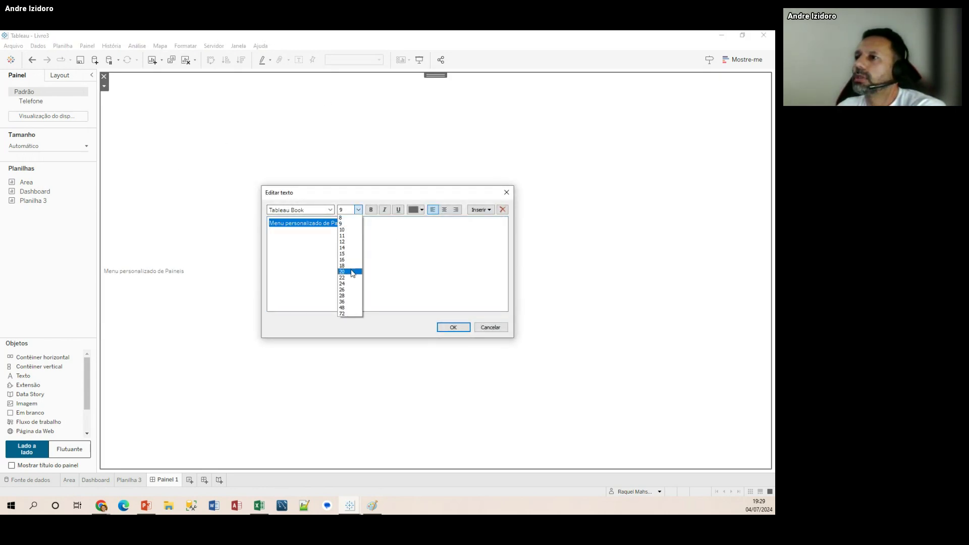
{"action": "left_click", "coordinate": [352, 290]}
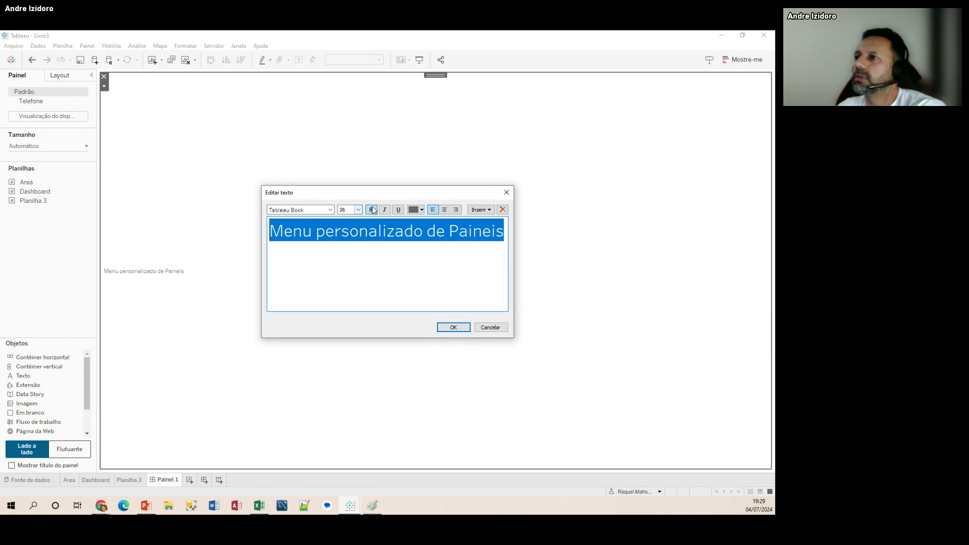
{"action": "left_click", "coordinate": [371, 209]}
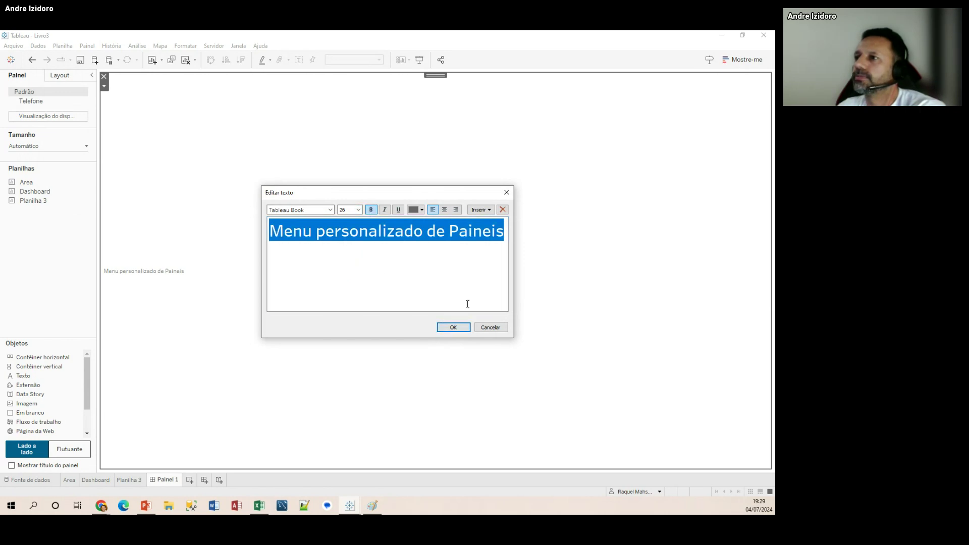
{"action": "left_click", "coordinate": [456, 327]}
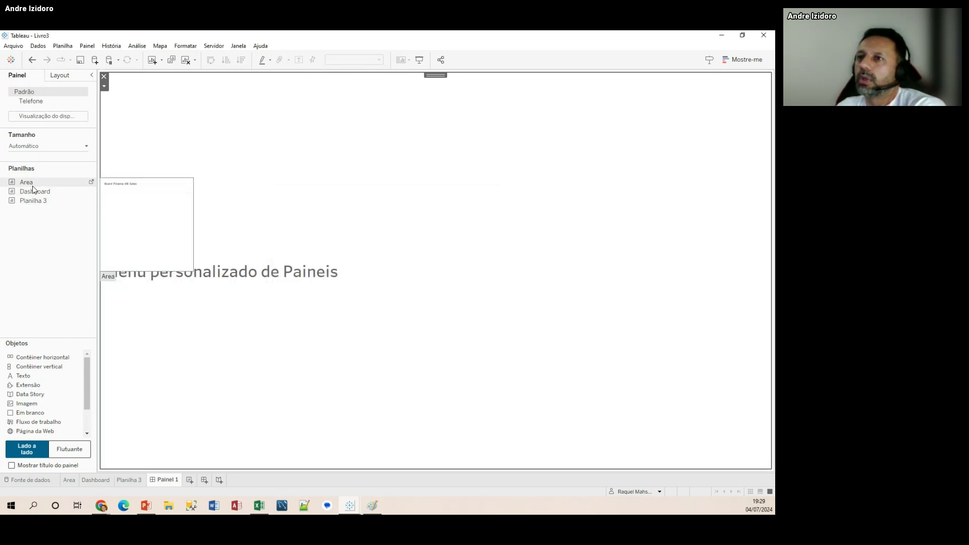
Step: Place the Area worksheet below the title text and the Dashboard worksheet below Area
{"action": "mouse_move", "coordinate": [31, 184]}
{"action": "left_click_drag", "start_coordinate": [31, 184], "coordinate": [389, 368]}
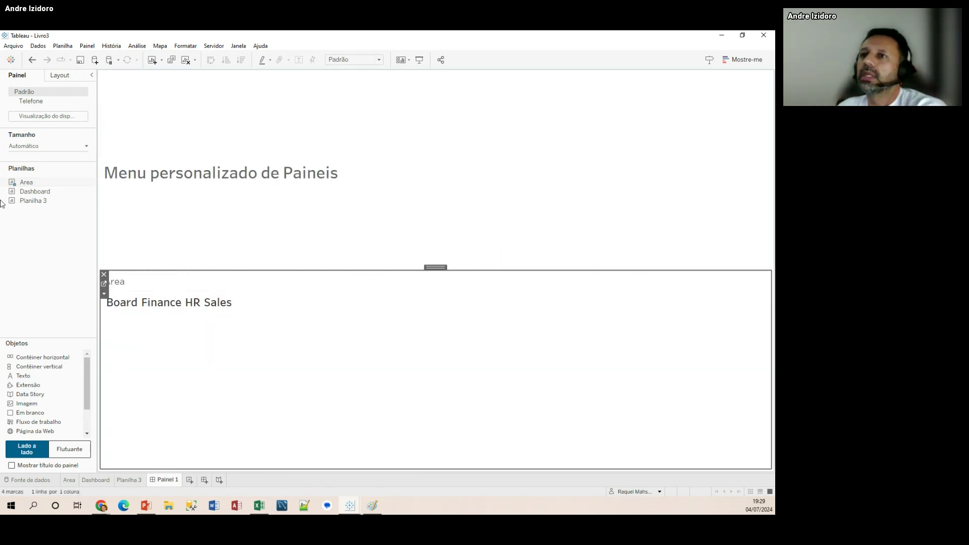
{"action": "right_click", "coordinate": [32, 192]}
{"action": "left_click_drag", "start_coordinate": [31, 192], "coordinate": [406, 427]}
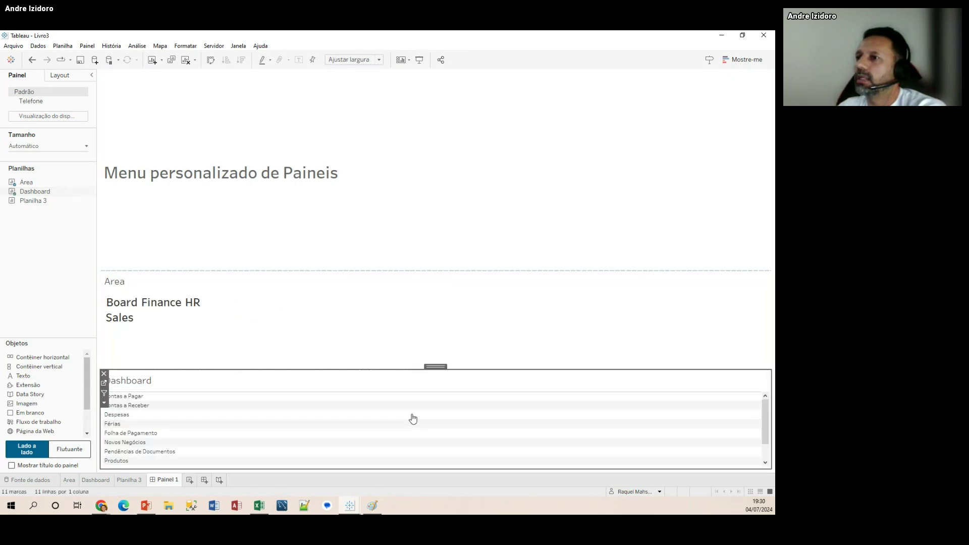
Step: Shrink the title text to a narrow strip and reduce the Area view's height so the Dashboard list gets more room
{"action": "left_click", "coordinate": [343, 220]}
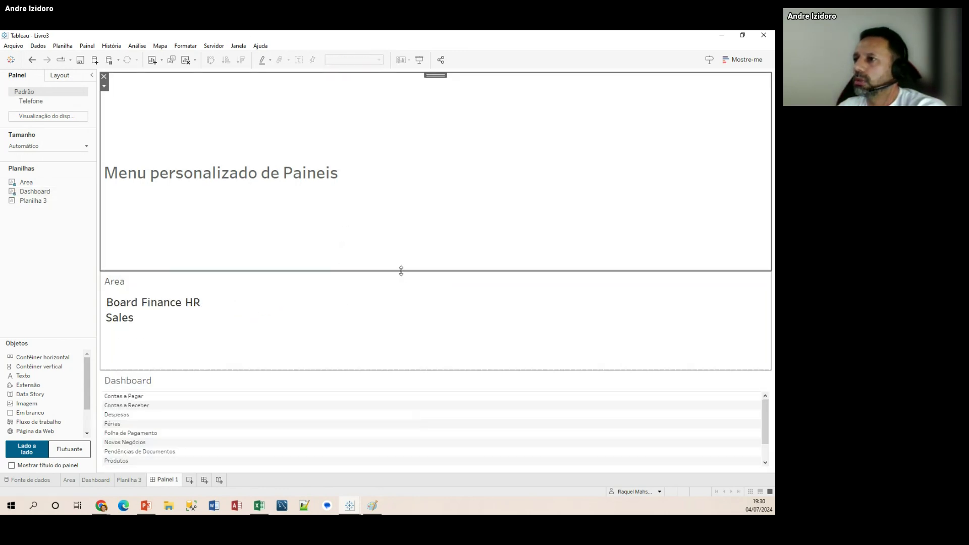
{"action": "left_click_drag", "start_coordinate": [401, 271], "coordinate": [411, 105]}
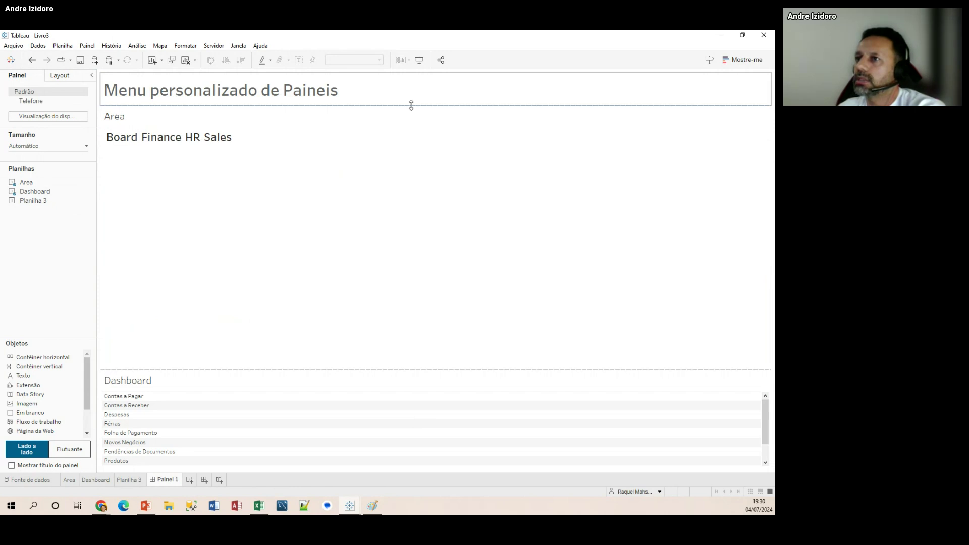
{"action": "left_click", "coordinate": [374, 354]}
{"action": "left_click_drag", "start_coordinate": [381, 369], "coordinate": [357, 183]}
Step: Set the Area view's fit to Ajustar largura and reduce its height further
{"action": "left_click", "coordinate": [295, 151]}
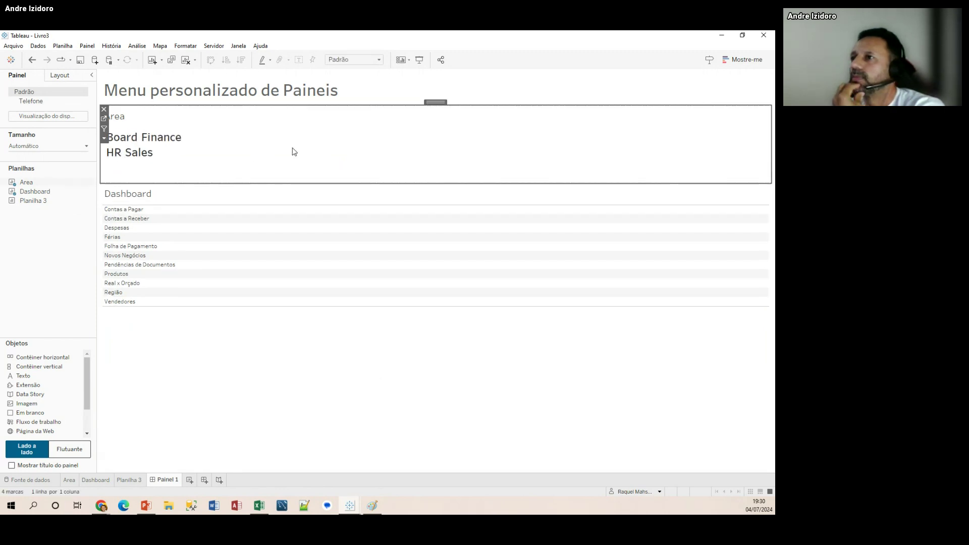
{"action": "left_click", "coordinate": [104, 138]}
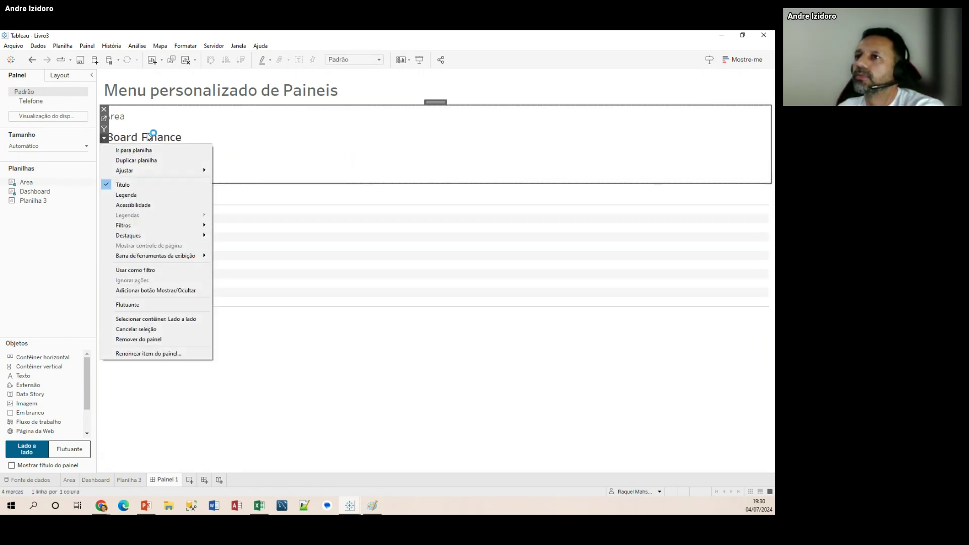
{"action": "mouse_move", "coordinate": [163, 170]}
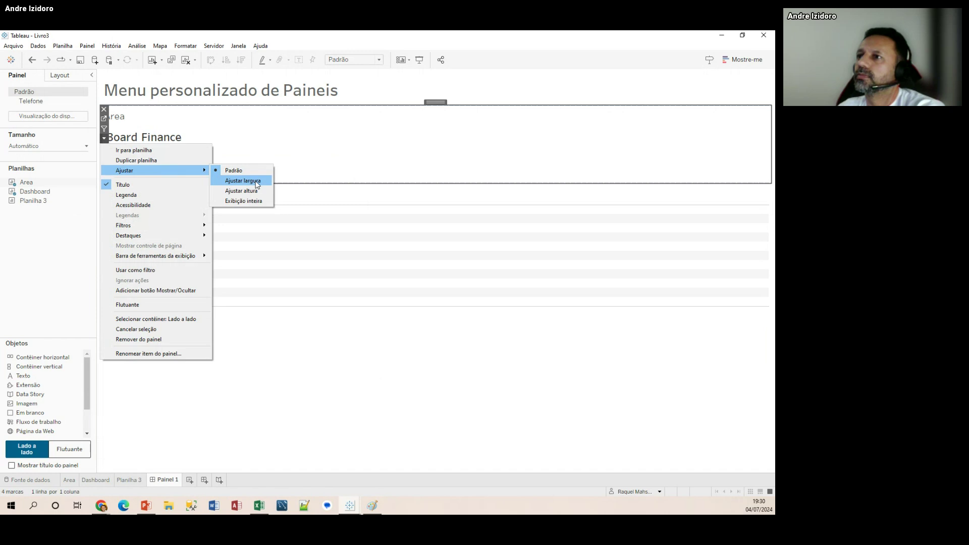
{"action": "left_click", "coordinate": [257, 185]}
{"action": "left_click", "coordinate": [327, 180]}
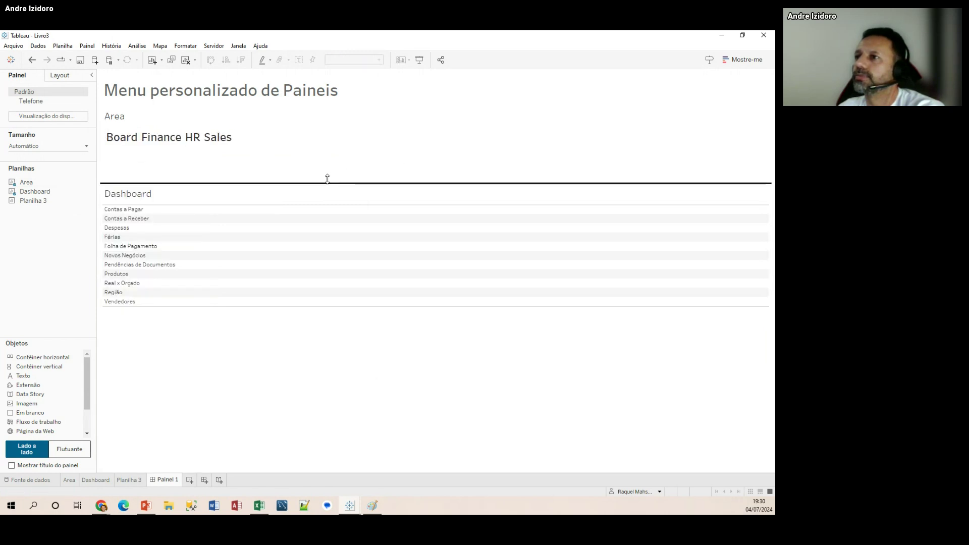
{"action": "left_click_drag", "start_coordinate": [327, 179], "coordinate": [333, 156]}
Step: Hide the titles of the Area and Dashboard views on the dashboard
{"action": "left_click", "coordinate": [710, 126]}
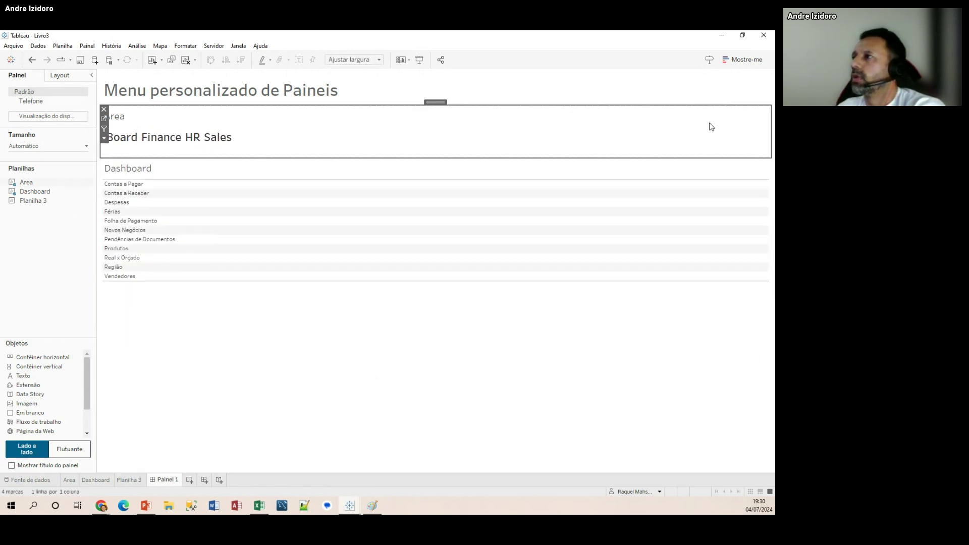
{"action": "left_click", "coordinate": [104, 138]}
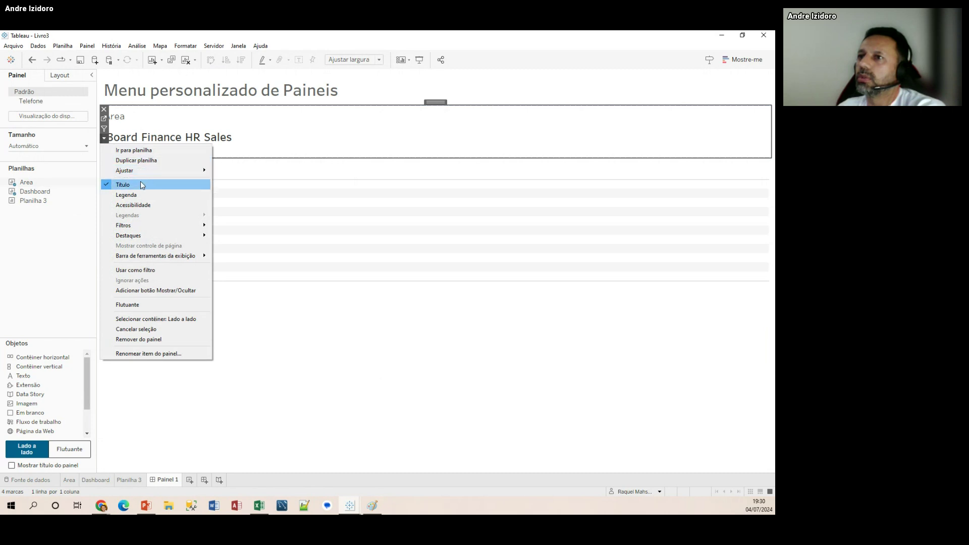
{"action": "left_click", "coordinate": [142, 185]}
{"action": "left_click", "coordinate": [224, 168]}
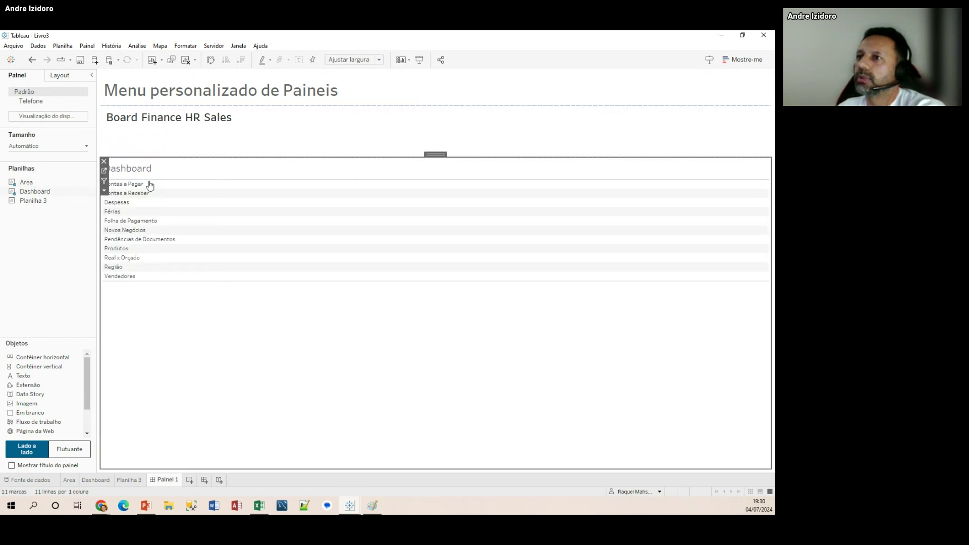
{"action": "left_click", "coordinate": [105, 191]}
{"action": "left_click", "coordinate": [132, 235]}
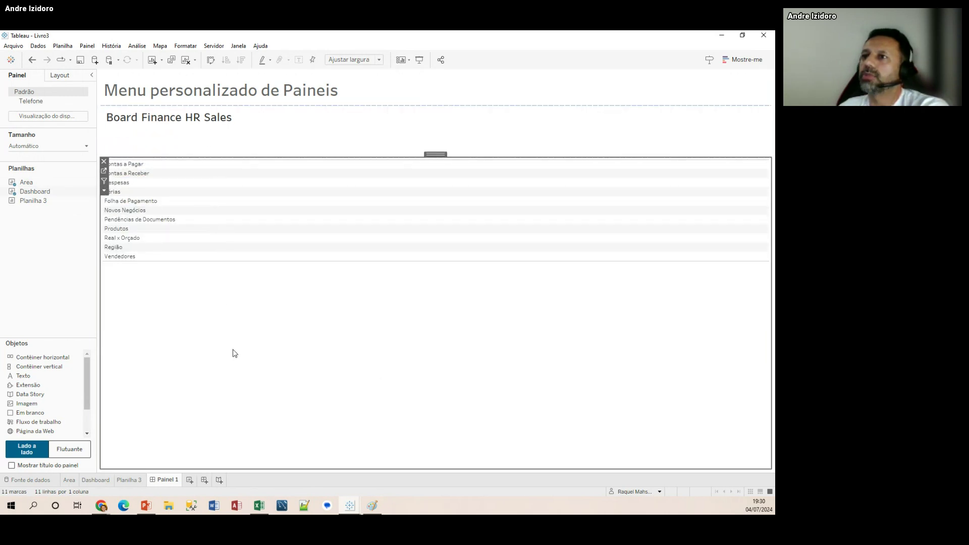
Step: Insert the image BG05.png beside the Dashboard list with Ajustar imagem enabled
{"action": "left_click", "coordinate": [56, 294]}
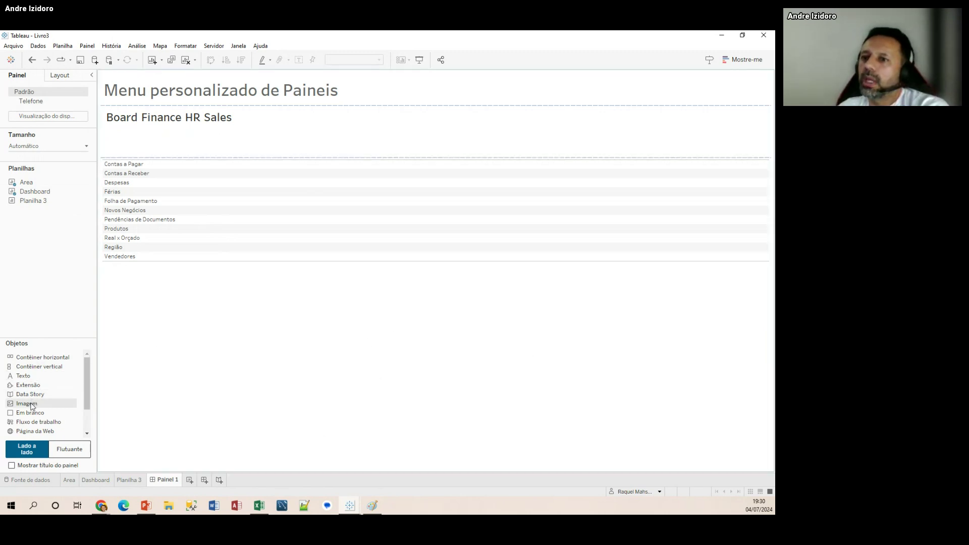
{"action": "left_click_drag", "start_coordinate": [27, 404], "coordinate": [473, 295]}
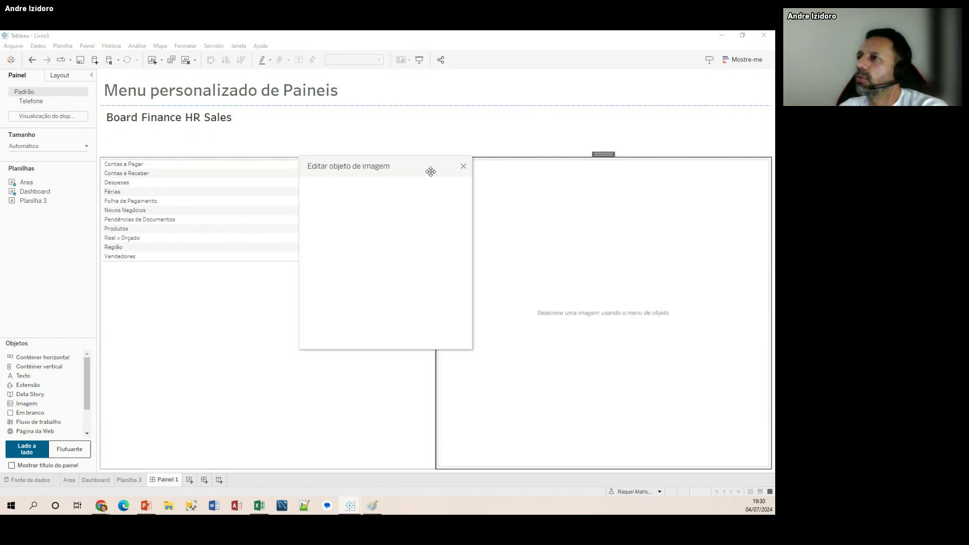
{"action": "left_click", "coordinate": [441, 214]}
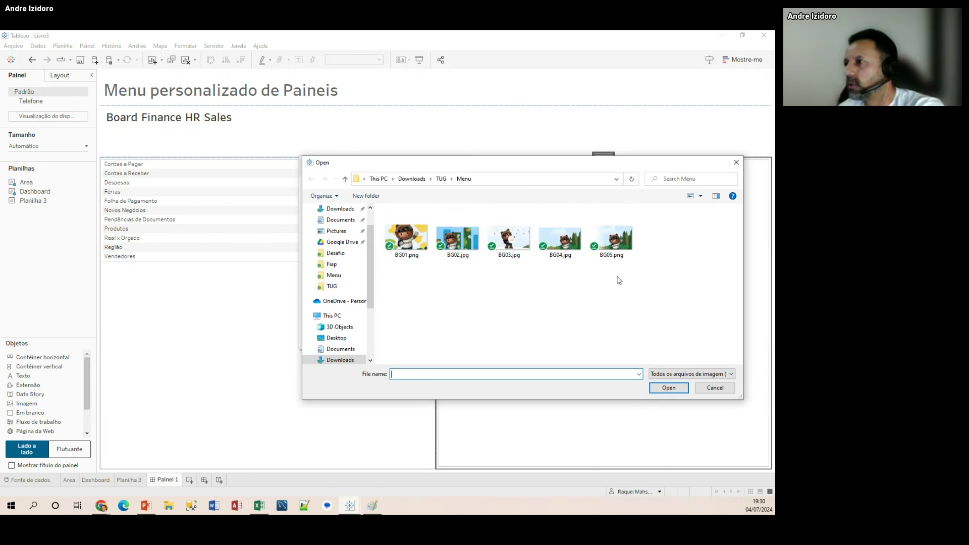
{"action": "left_click", "coordinate": [615, 255]}
{"action": "left_click", "coordinate": [669, 388]}
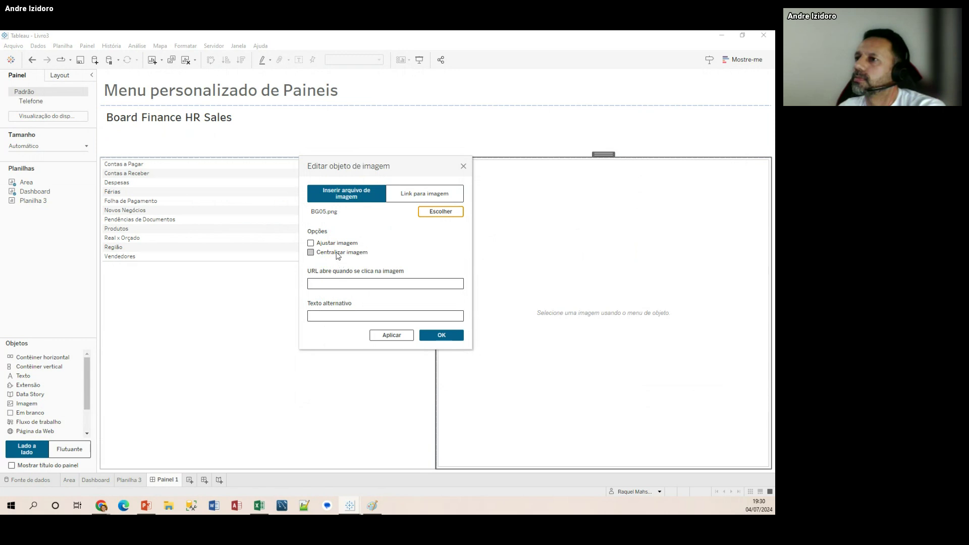
{"action": "left_click", "coordinate": [333, 244]}
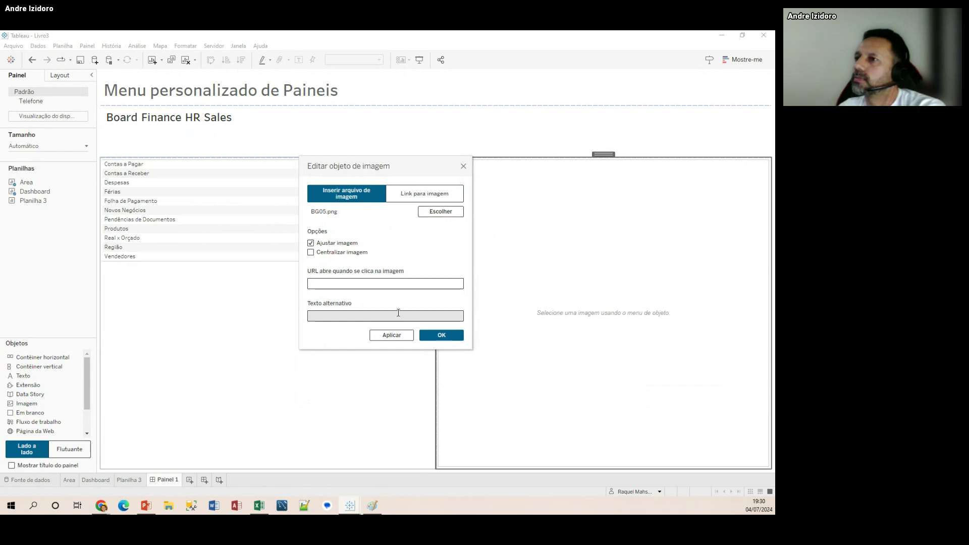
{"action": "left_click", "coordinate": [438, 334]}
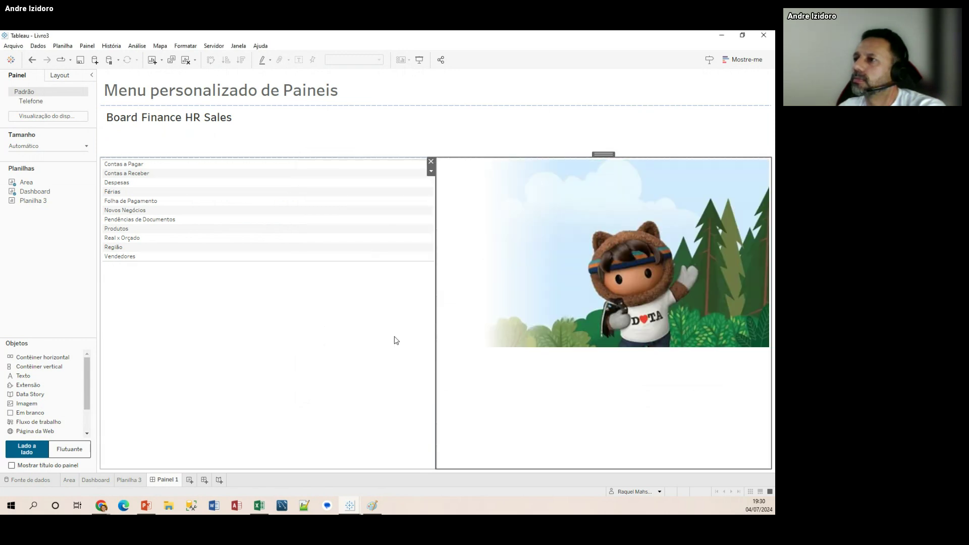
Step: Test selecting various dashboard names in the list, clear the selection, and select the Area view
{"action": "left_click", "coordinate": [327, 390]}
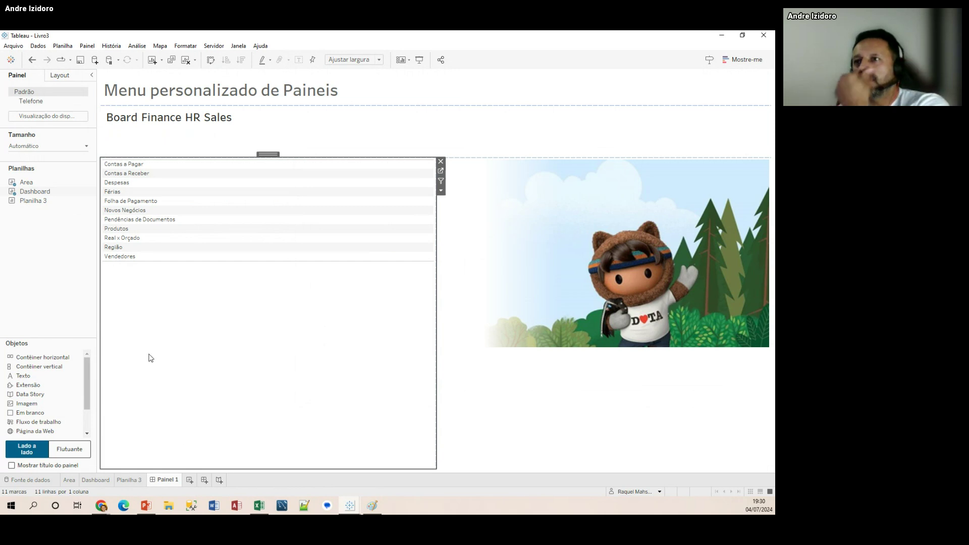
{"action": "left_click", "coordinate": [120, 174]}
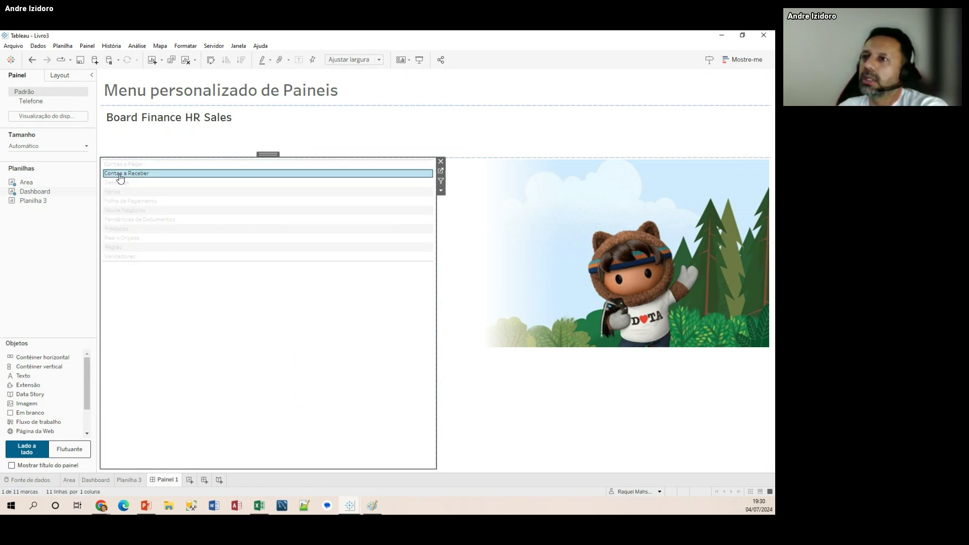
{"action": "left_click", "coordinate": [121, 228]}
{"action": "left_click", "coordinate": [125, 256]}
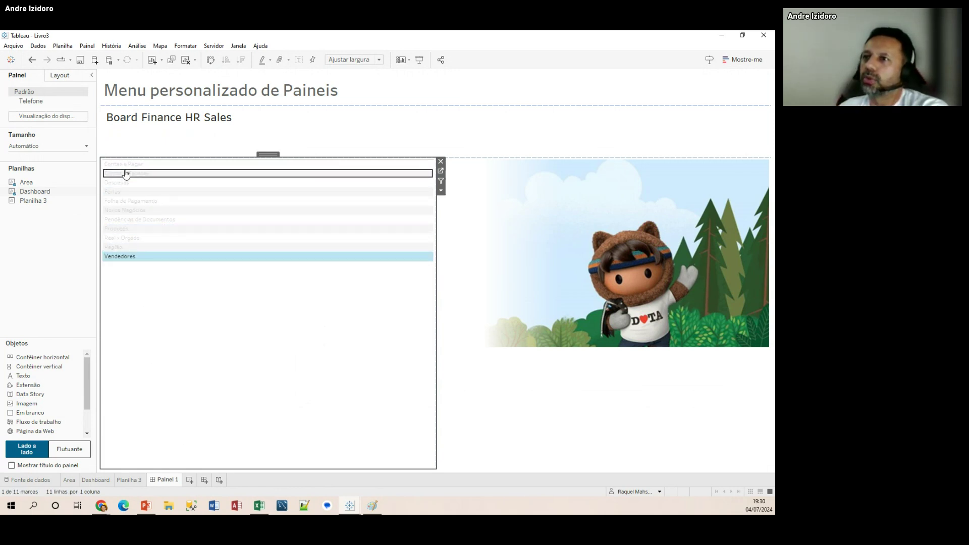
{"action": "left_click", "coordinate": [143, 173]}
{"action": "left_click", "coordinate": [141, 164]}
{"action": "left_click", "coordinate": [139, 201]}
{"action": "left_click", "coordinate": [151, 238]}
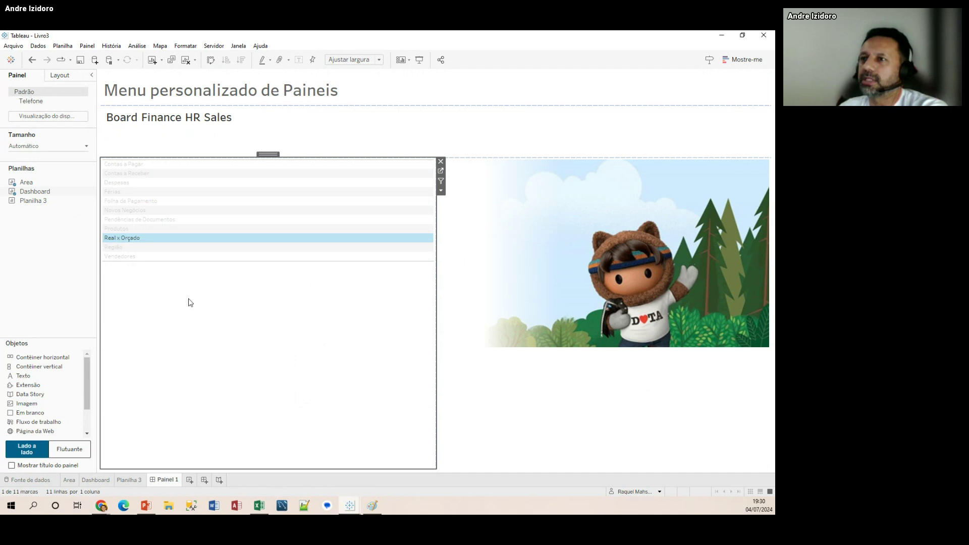
{"action": "left_click", "coordinate": [189, 299]}
{"action": "left_click", "coordinate": [346, 141]}
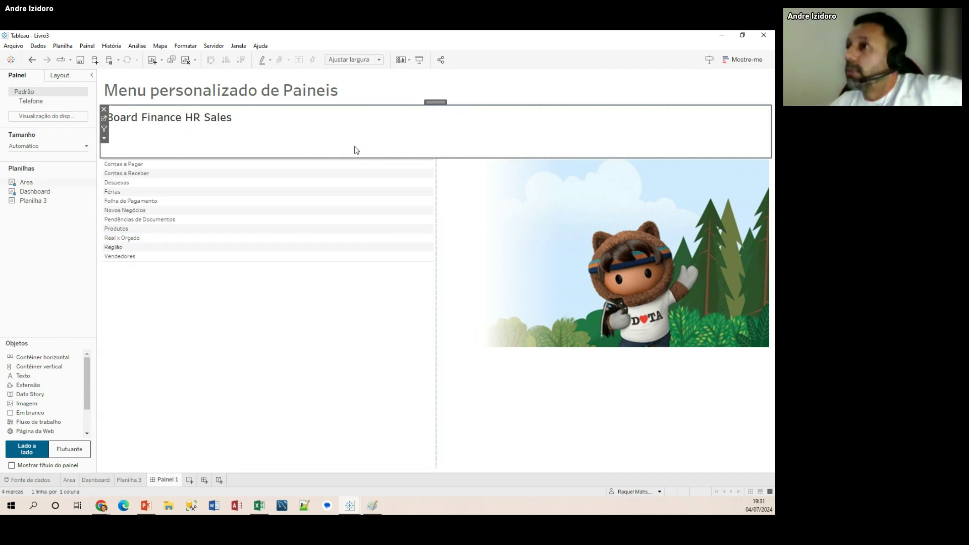
Step: Reduce the Area view's height slightly and test filtering the Dashboard list by Board, Finance, HR and Sales
{"action": "left_click_drag", "start_coordinate": [425, 159], "coordinate": [423, 142]}
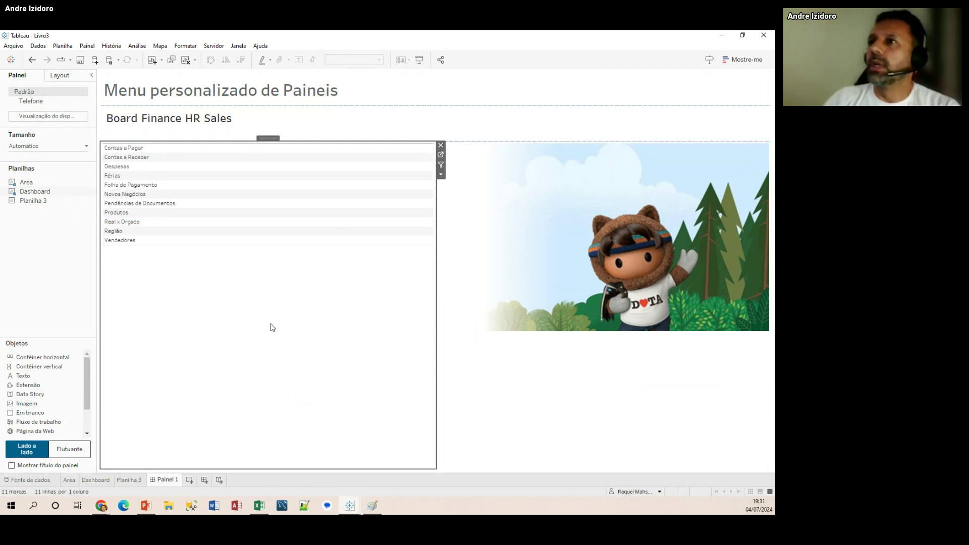
{"action": "left_click", "coordinate": [168, 119]}
{"action": "left_click", "coordinate": [170, 124]}
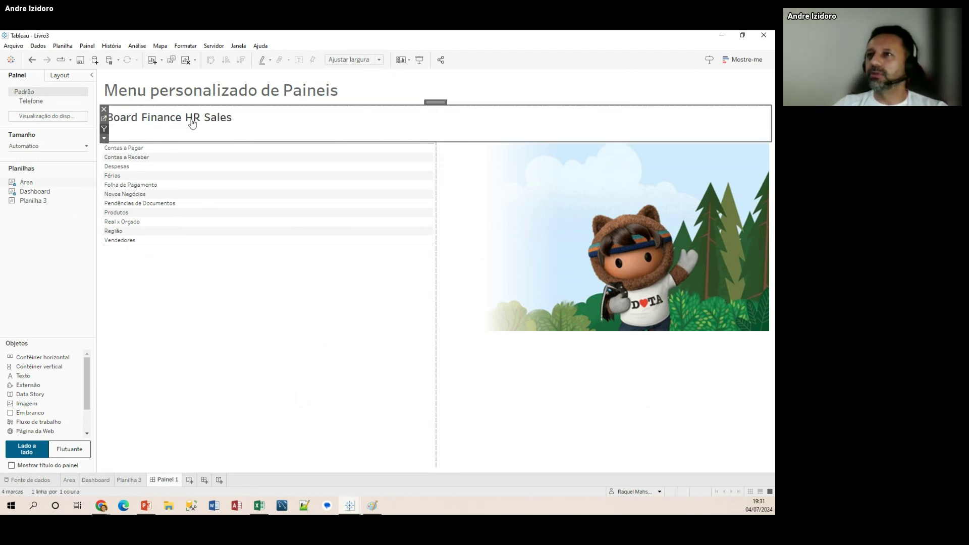
{"action": "left_click", "coordinate": [129, 125]}
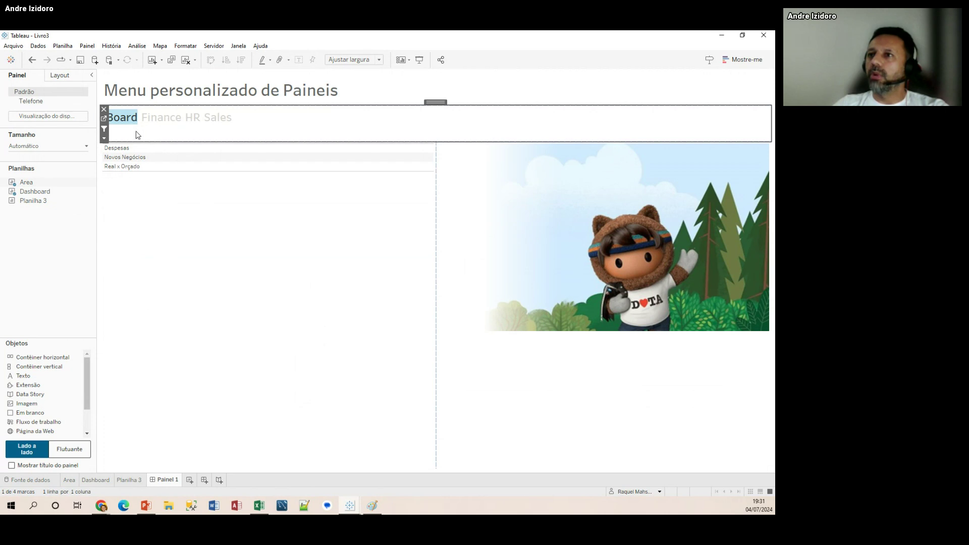
{"action": "left_click", "coordinate": [169, 126]}
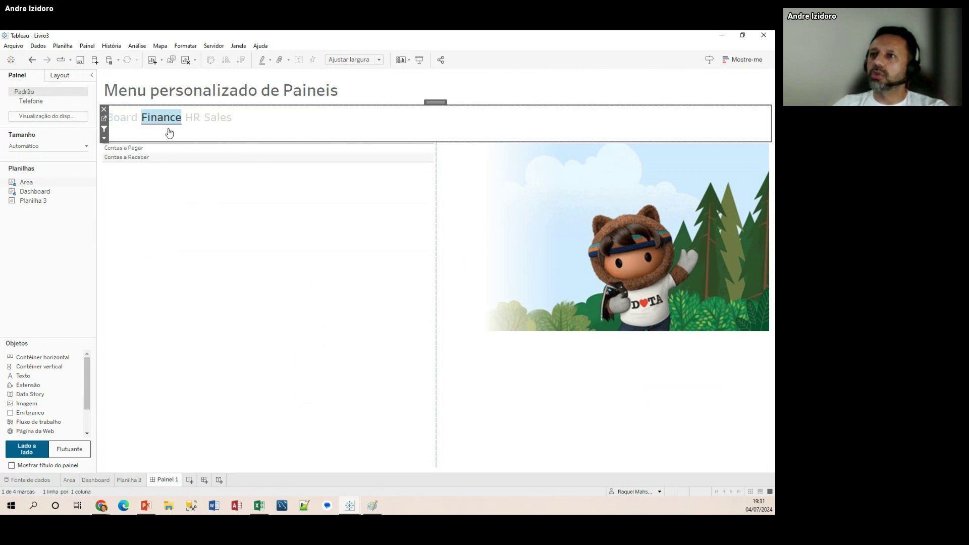
{"action": "left_click", "coordinate": [193, 123]}
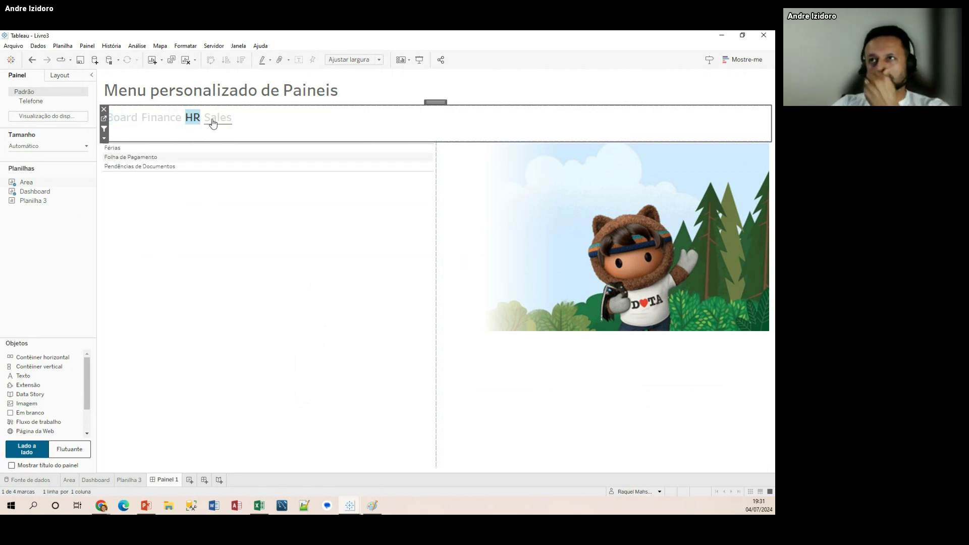
{"action": "left_click", "coordinate": [213, 123]}
{"action": "left_click", "coordinate": [215, 120]}
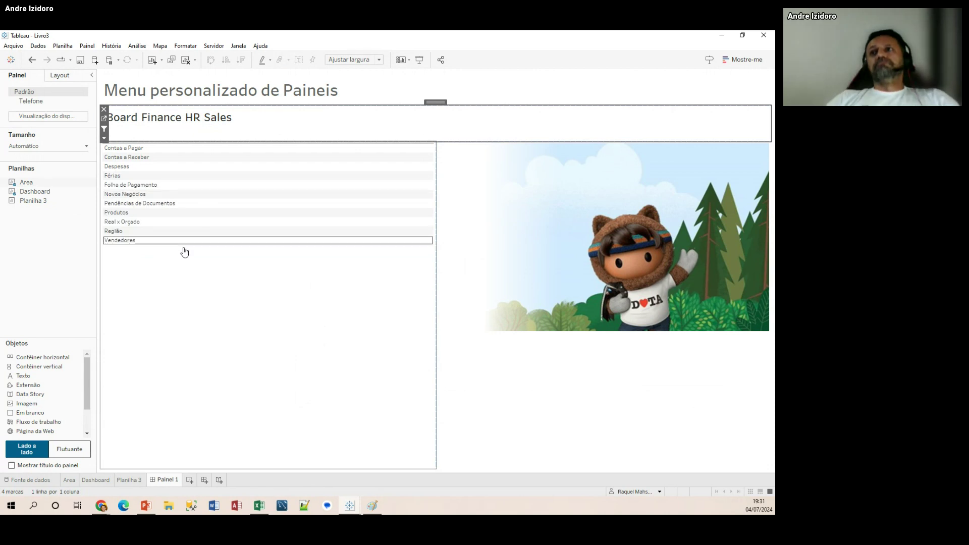
Step: Add a go-to-URL action that uses only the Dashboard sheet as source and runs on Selecionar
{"action": "left_click", "coordinate": [191, 343]}
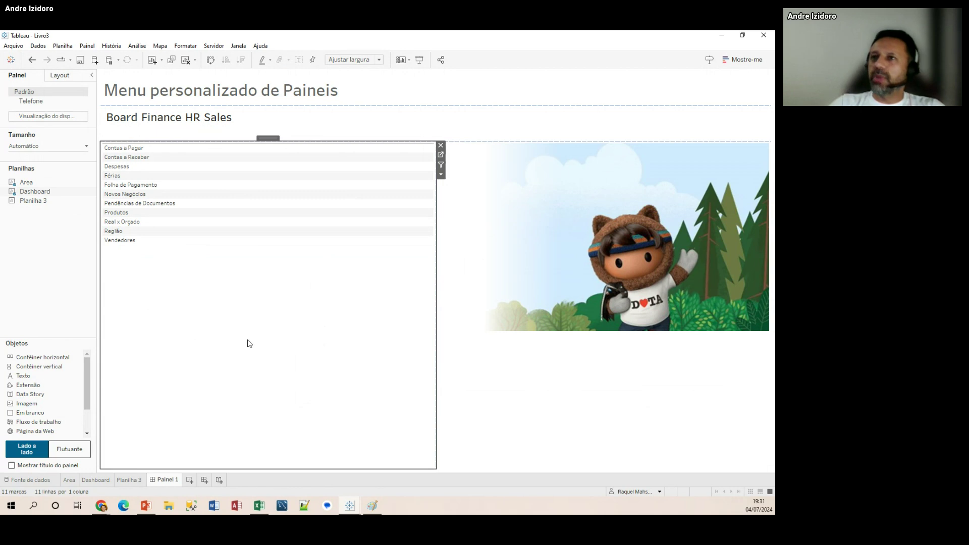
{"action": "left_click", "coordinate": [63, 46]}
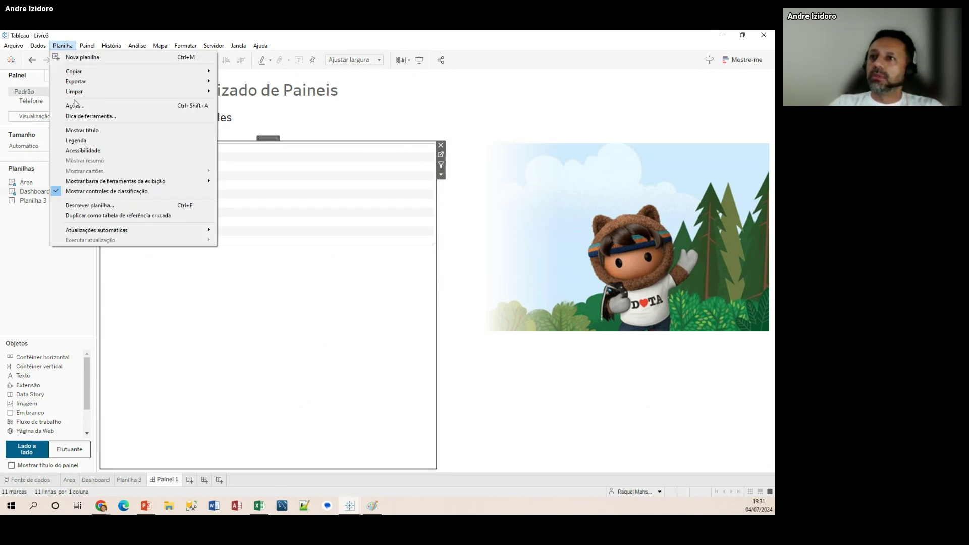
{"action": "key", "text": "Escape"}
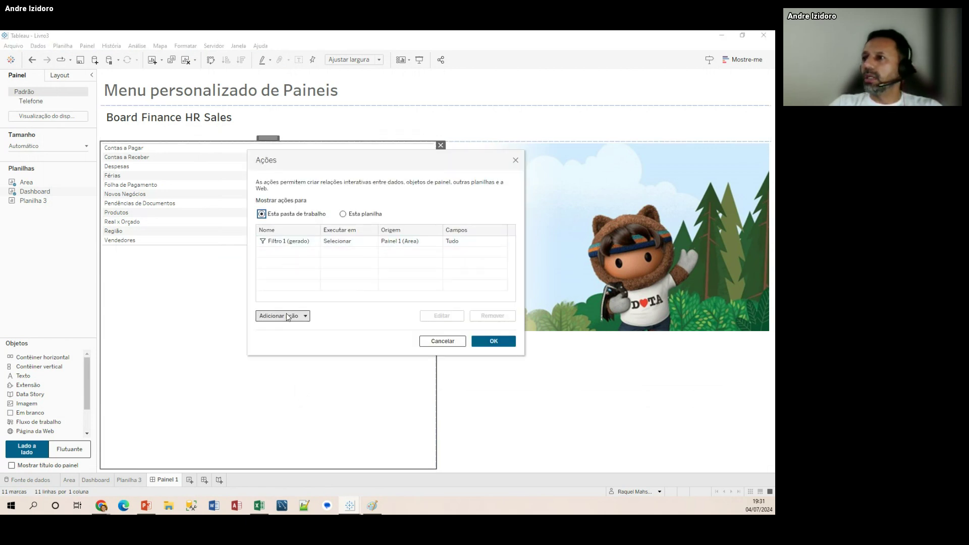
{"action": "left_click", "coordinate": [286, 317]}
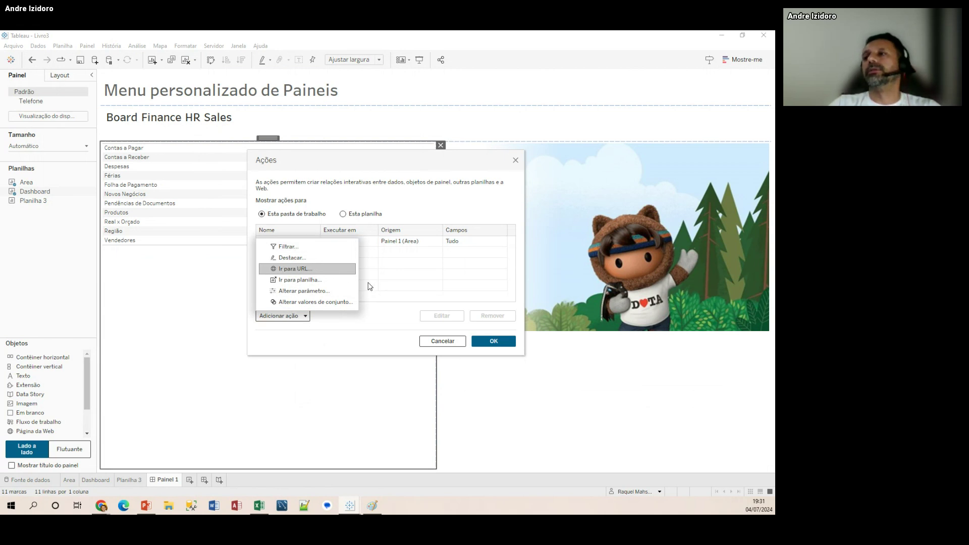
{"action": "left_click", "coordinate": [323, 269]}
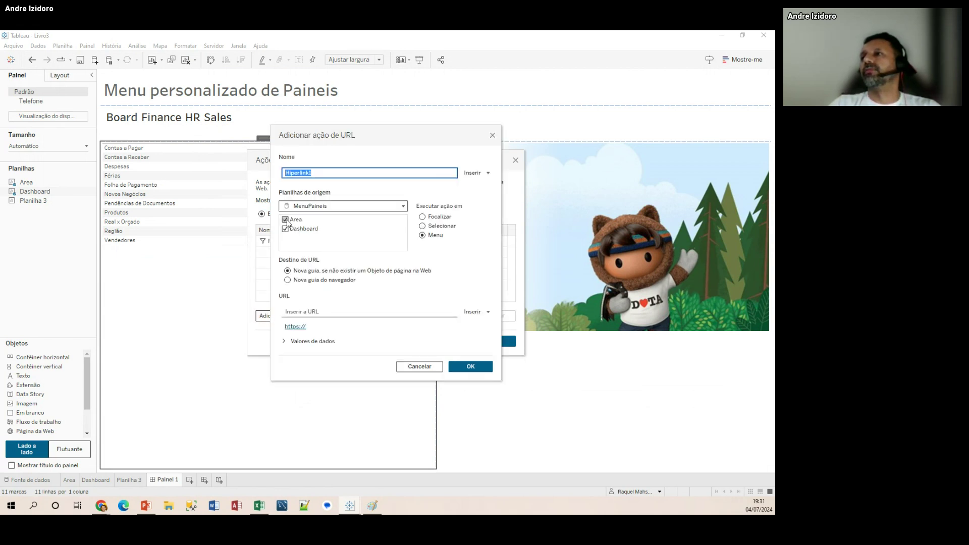
{"action": "left_click", "coordinate": [285, 220]}
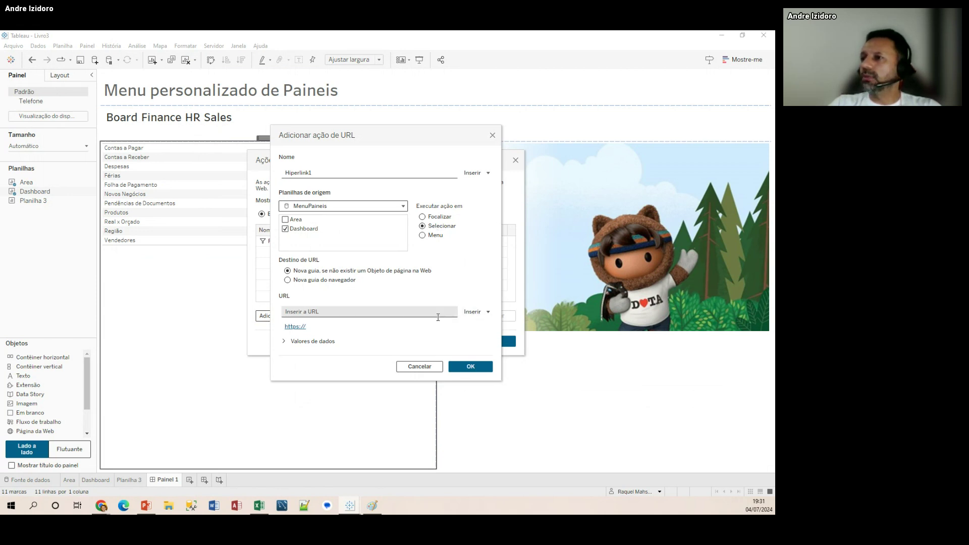
Step: Insert the Link field as the action's URL and confirm the new action
{"action": "left_click", "coordinate": [477, 314]}
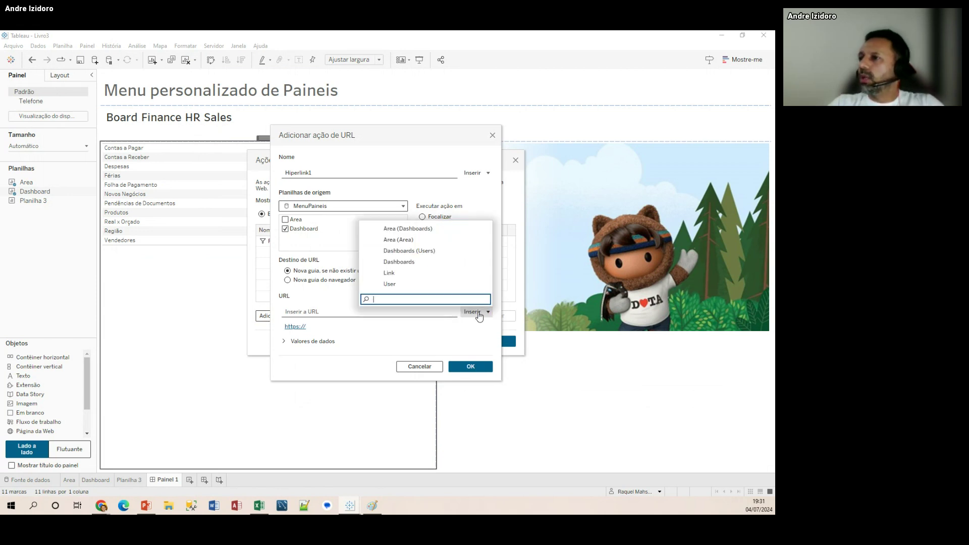
{"action": "left_click", "coordinate": [399, 273]}
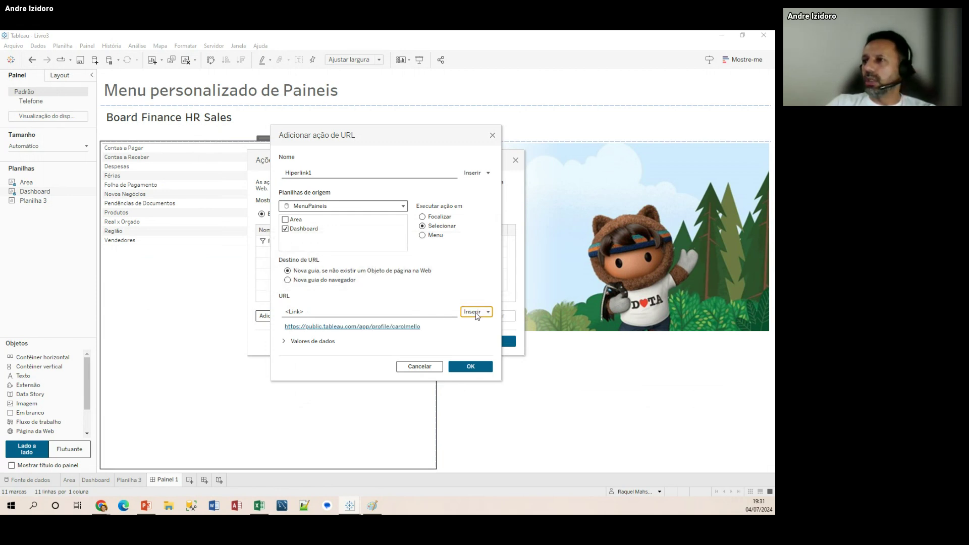
{"action": "left_click", "coordinate": [476, 313]}
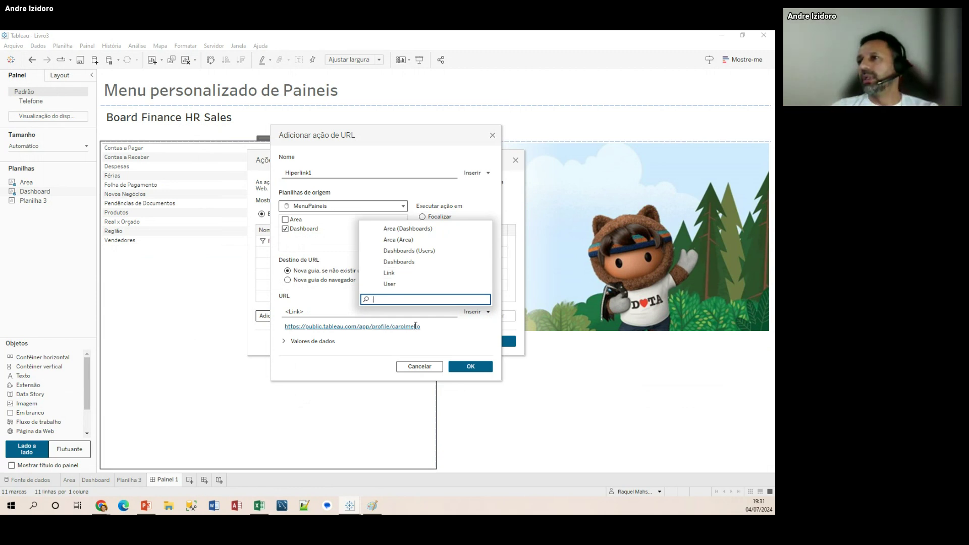
{"action": "left_click", "coordinate": [433, 347]}
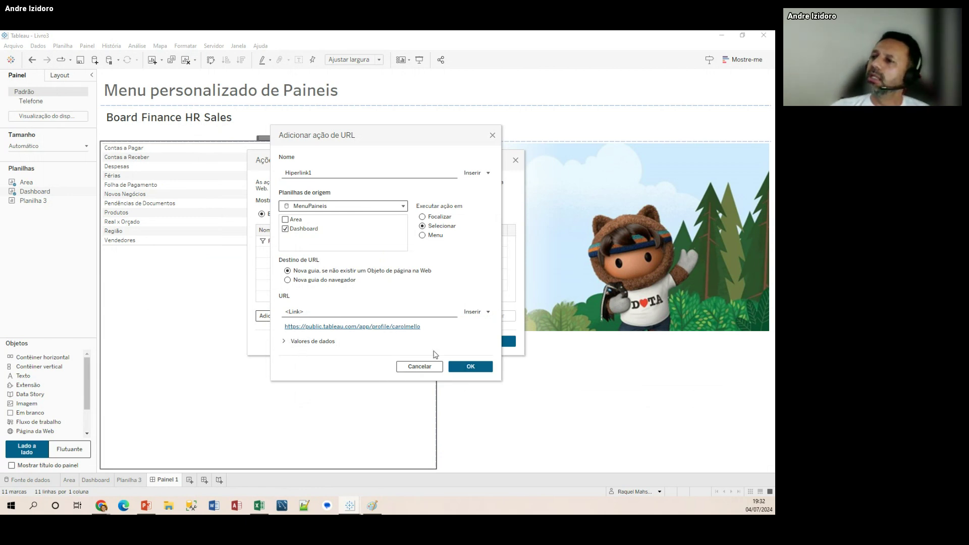
{"action": "left_click", "coordinate": [470, 368]}
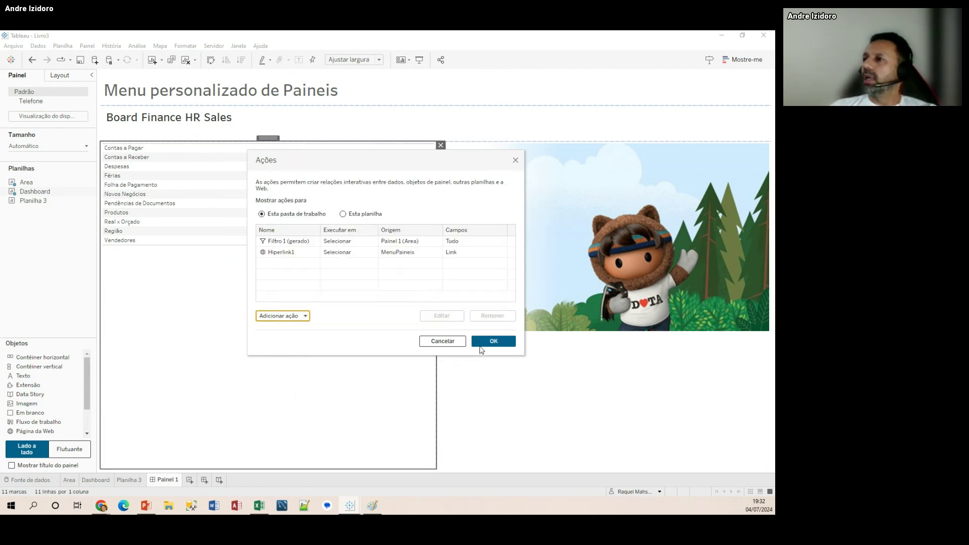
{"action": "left_click", "coordinate": [495, 341]}
Step: Test the links of Pendências de Documentos and Férias in the browser, return to the dashboard and clear the selection
{"action": "left_click", "coordinate": [124, 204]}
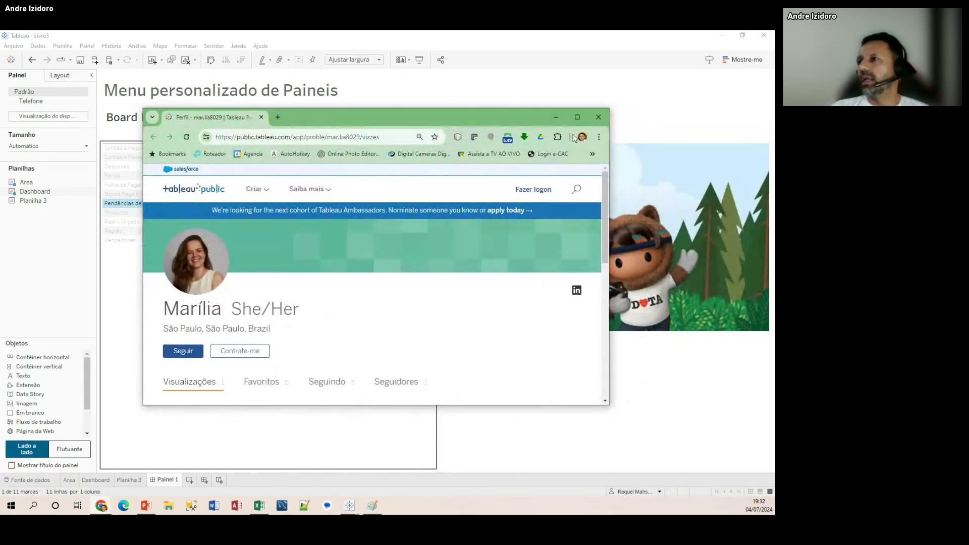
{"action": "left_click", "coordinate": [577, 117]}
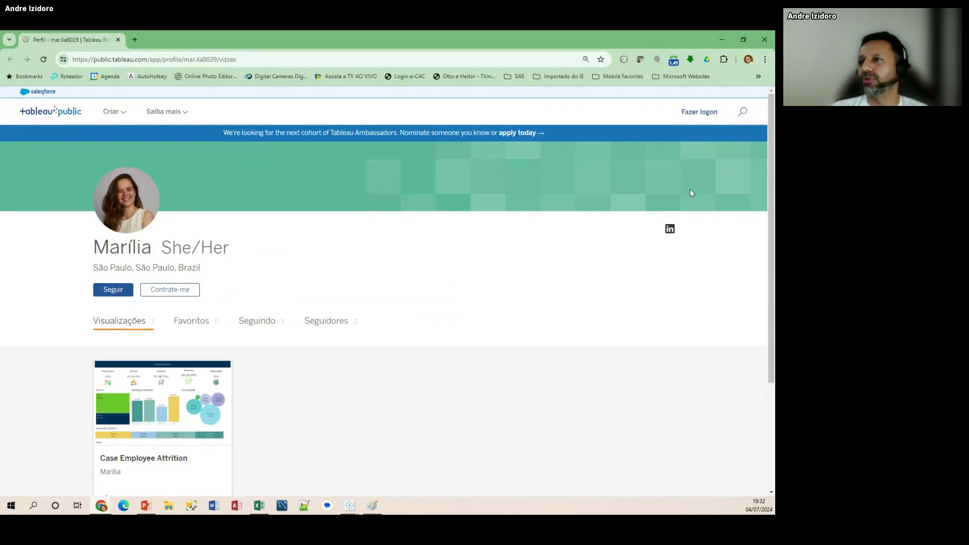
{"action": "left_click", "coordinate": [722, 43]}
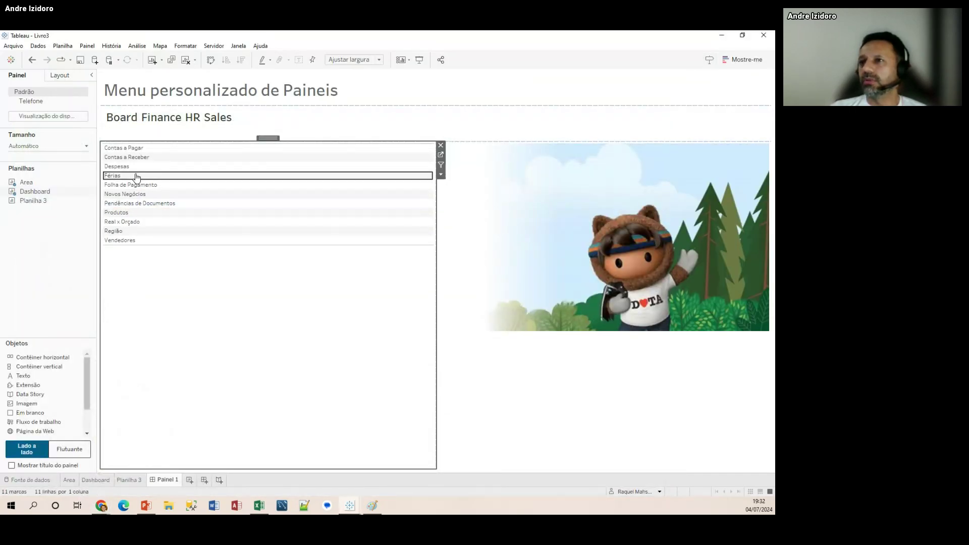
{"action": "left_click", "coordinate": [139, 175]}
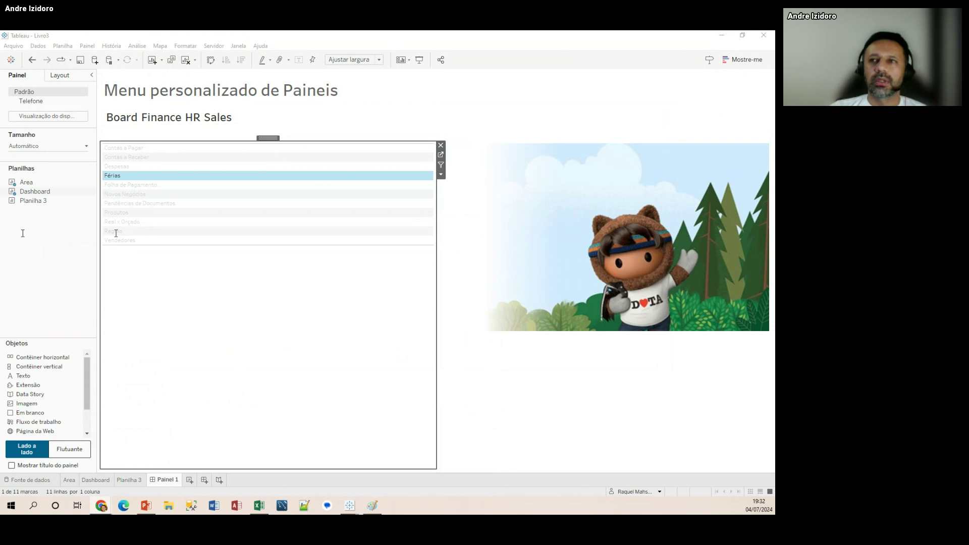
{"action": "left_click", "coordinate": [589, 103]}
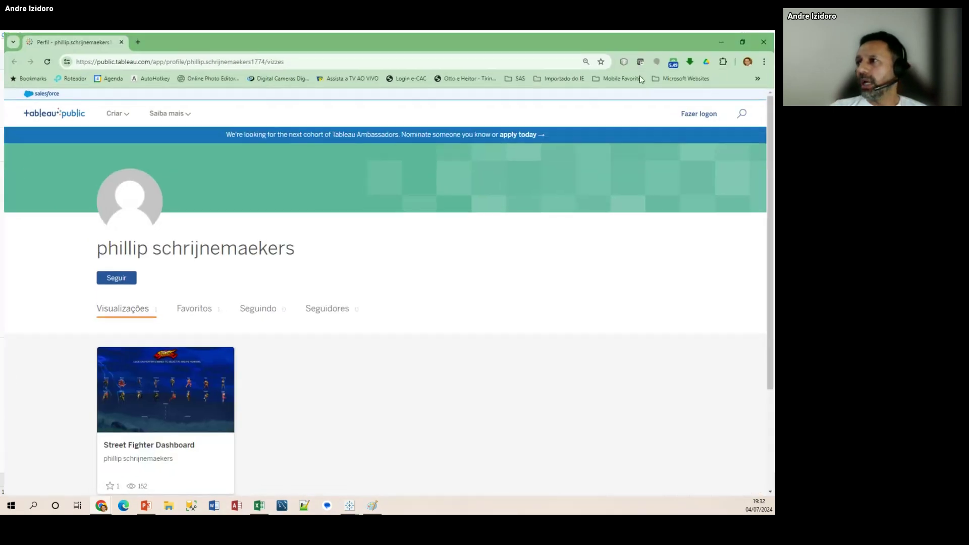
{"action": "left_click", "coordinate": [762, 34]}
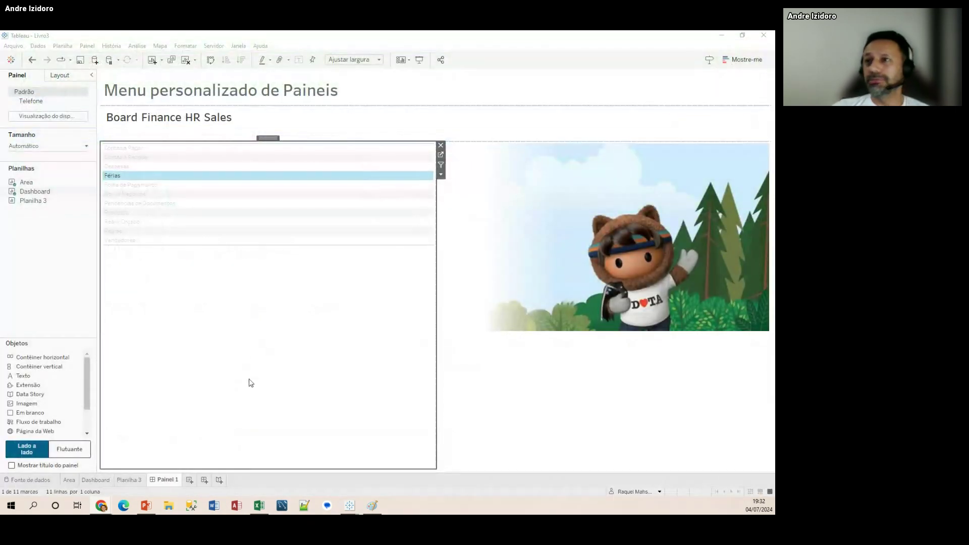
{"action": "left_click", "coordinate": [236, 313]}
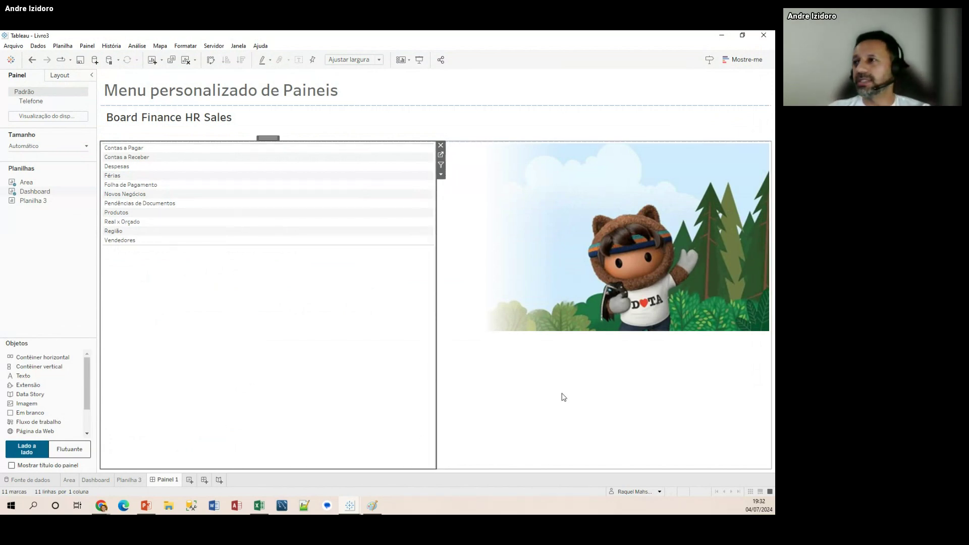
Step: Test the Finance, Sales, Board and HR filters in presentation mode, clear the filter and exit the presentation
{"action": "left_click", "coordinate": [420, 59]}
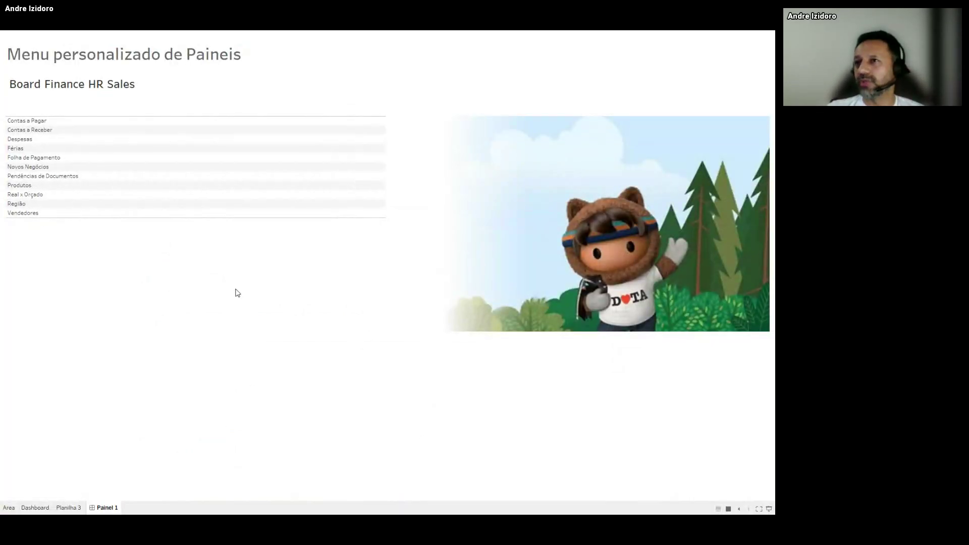
{"action": "left_click", "coordinate": [65, 85]}
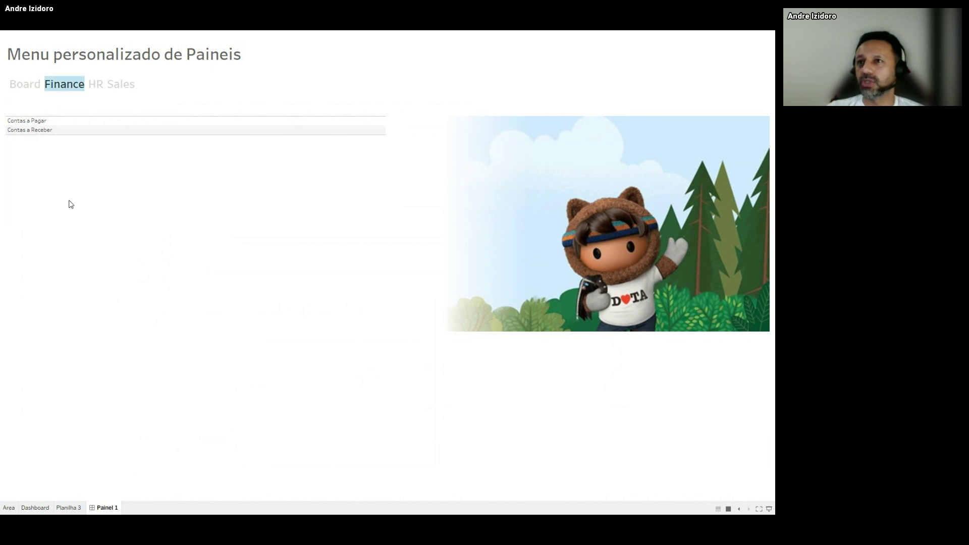
{"action": "left_click", "coordinate": [121, 85]}
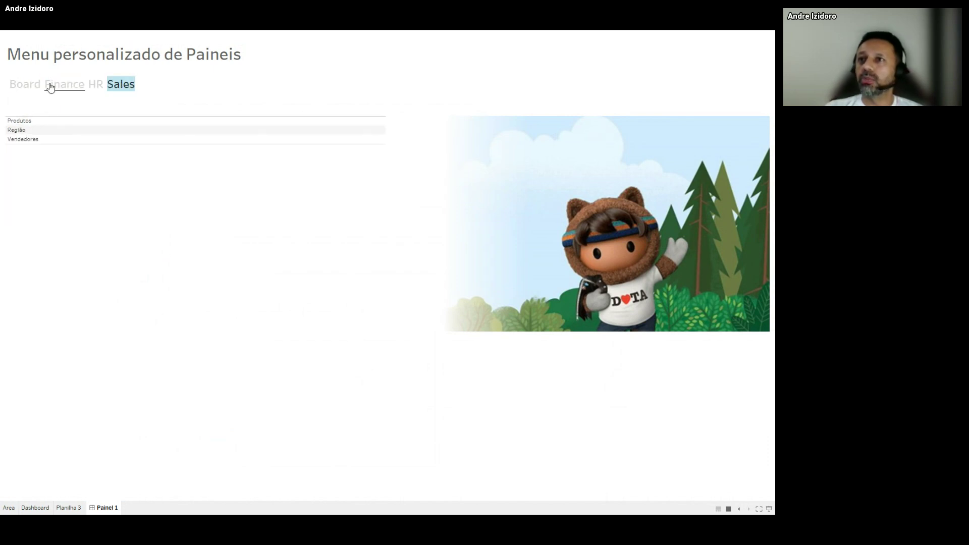
{"action": "left_click", "coordinate": [33, 84]}
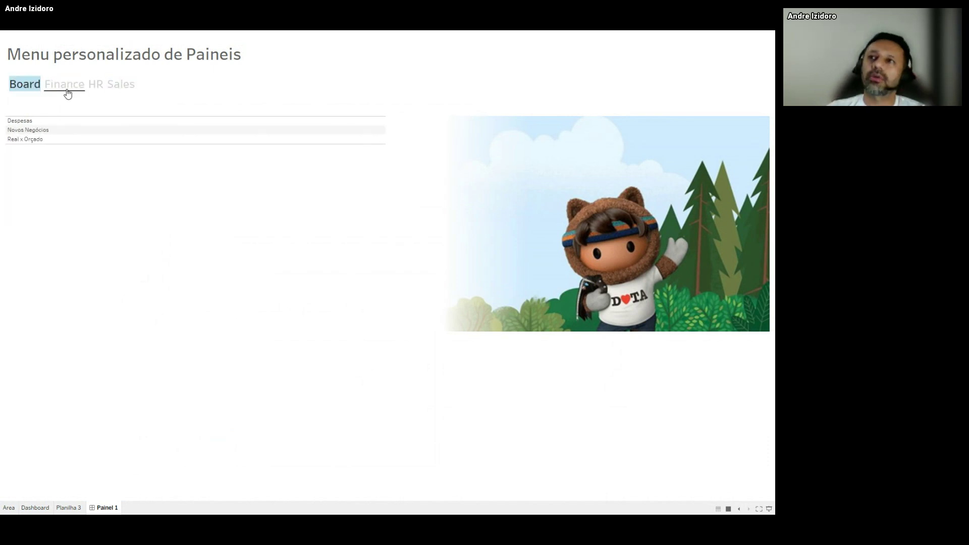
{"action": "left_click", "coordinate": [68, 90]}
{"action": "left_click", "coordinate": [95, 87]}
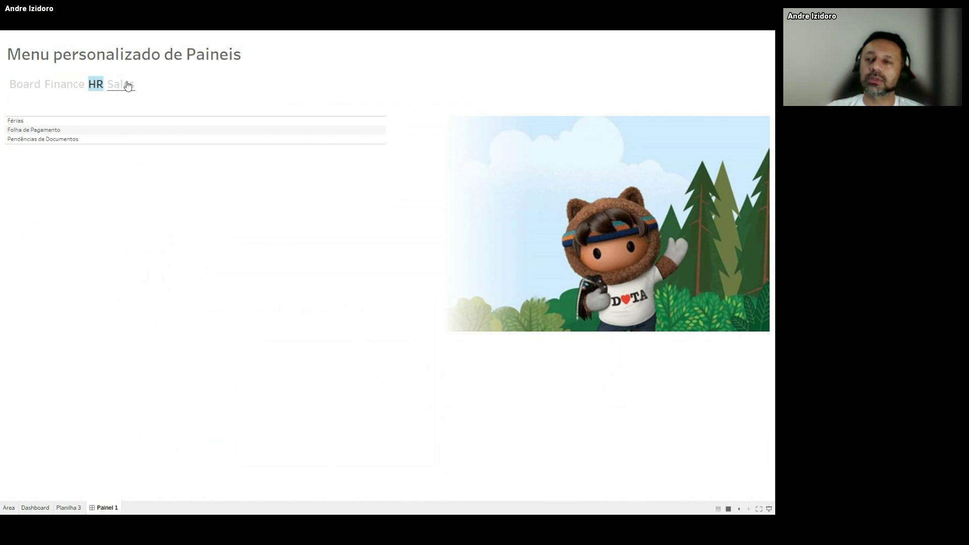
{"action": "left_click", "coordinate": [128, 86]}
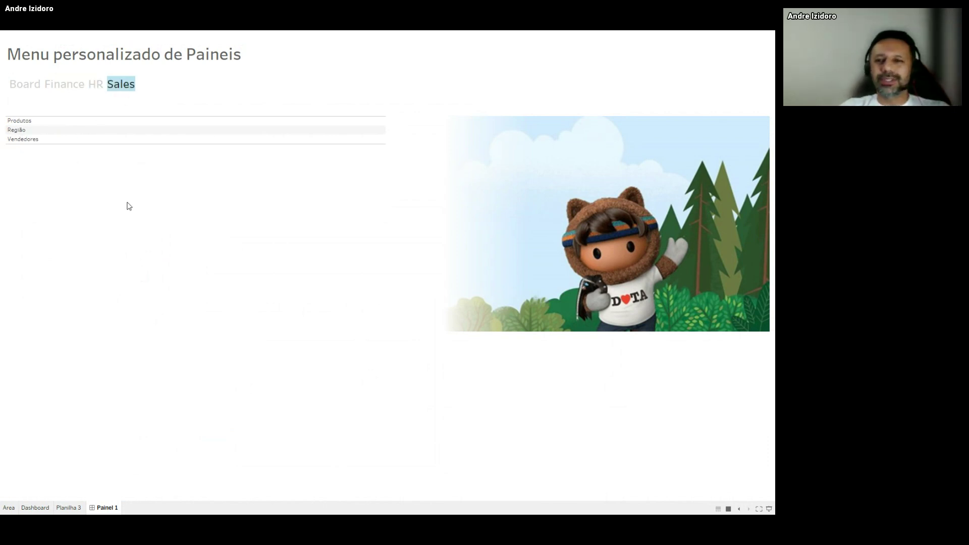
{"action": "left_click", "coordinate": [120, 88]}
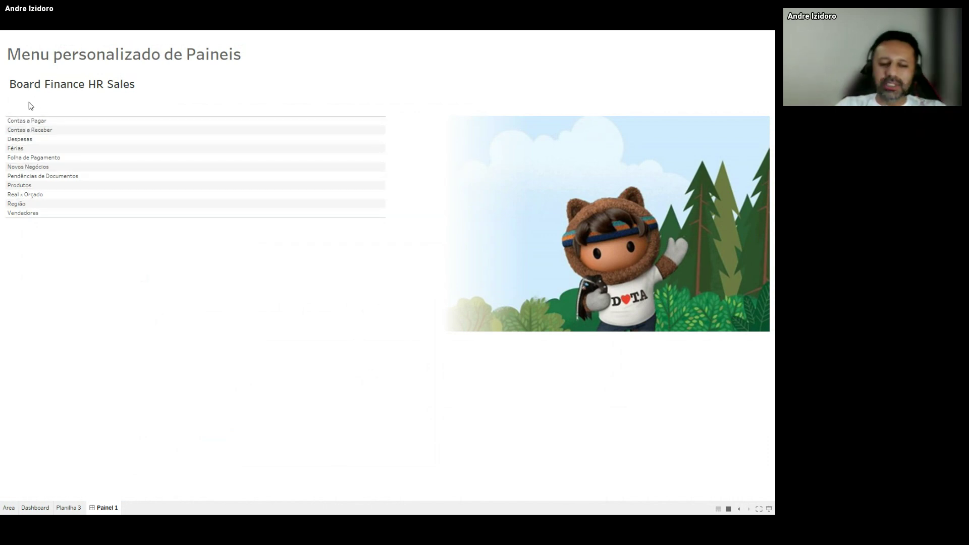
{"action": "key", "text": "Escape"}
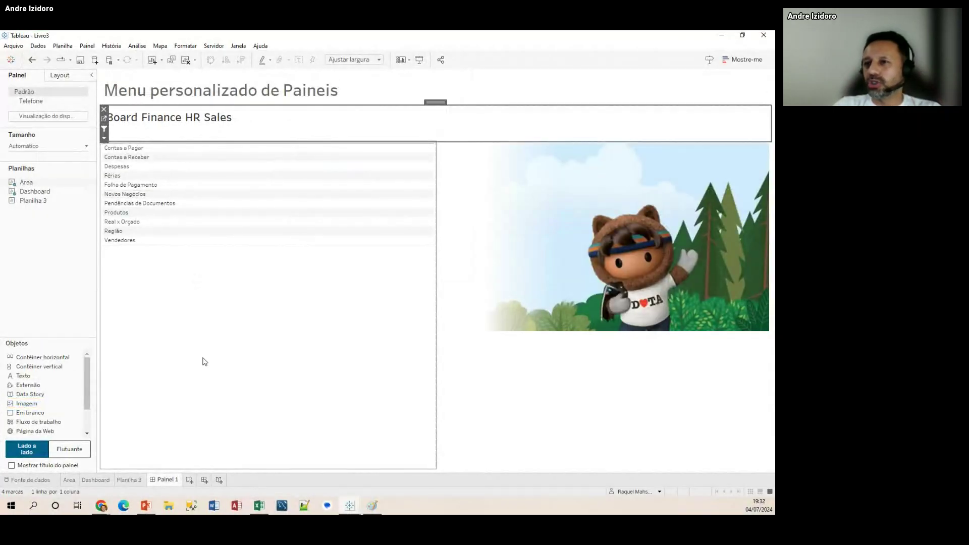
Step: Open the Dashboard worksheet and review the mark types available for it
{"action": "left_click", "coordinate": [441, 154]}
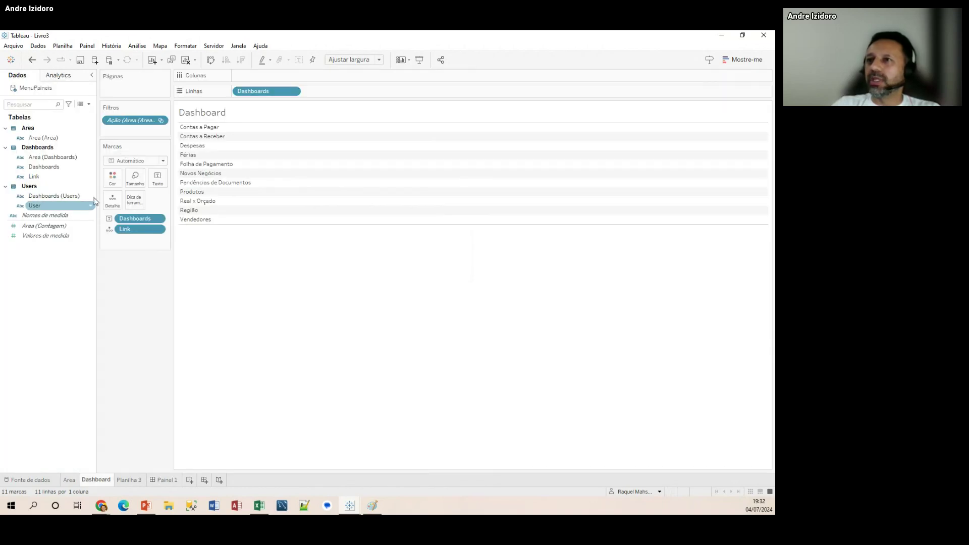
{"action": "left_click", "coordinate": [155, 160]}
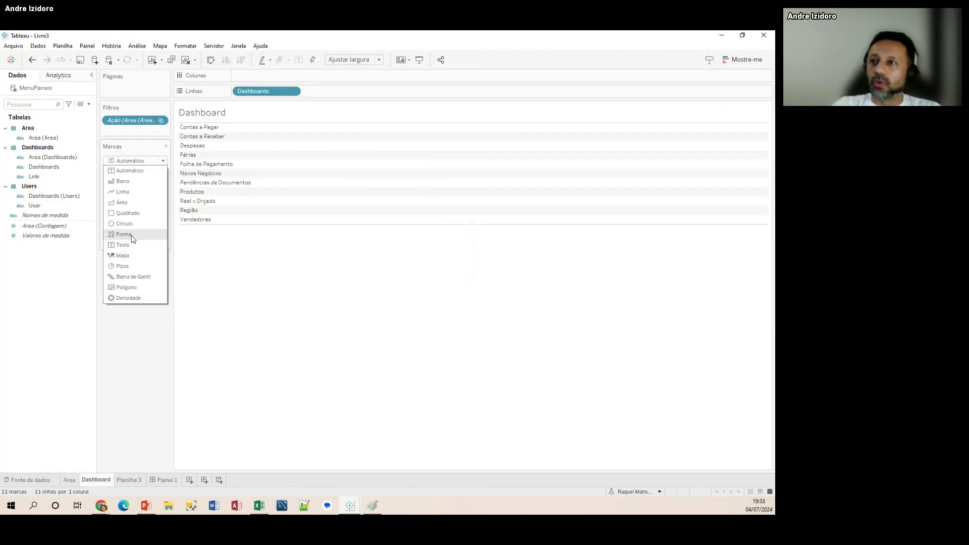
{"action": "left_click", "coordinate": [132, 340]}
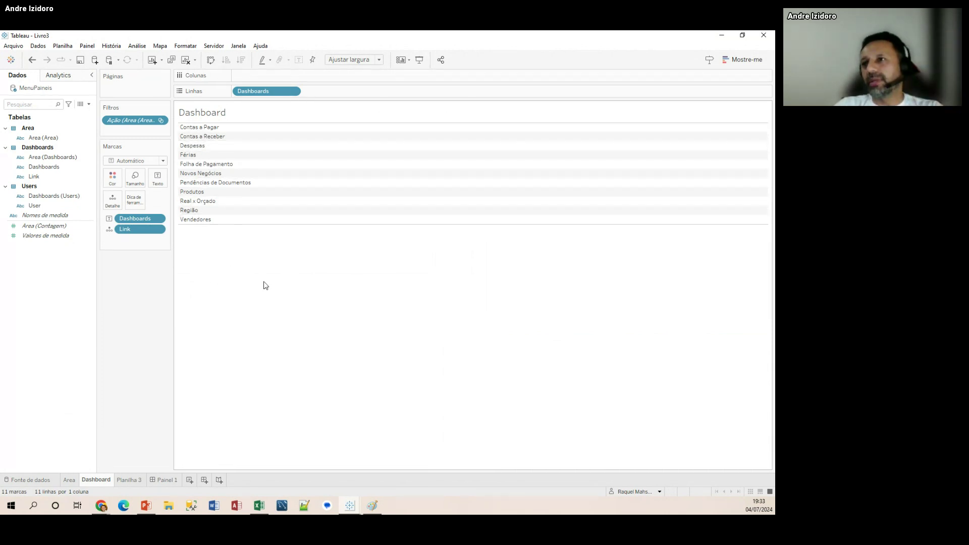
{"action": "left_click", "coordinate": [69, 481]}
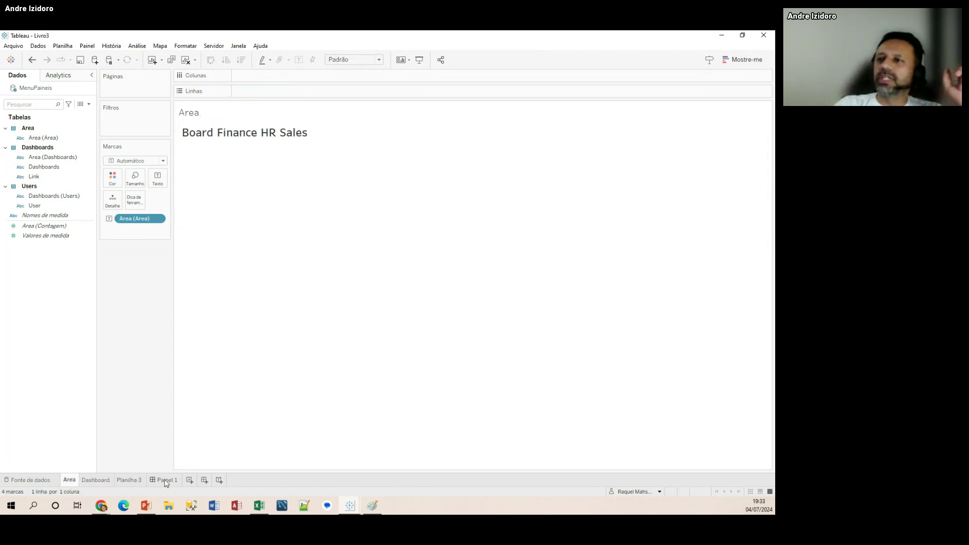
{"action": "left_click", "coordinate": [167, 480]}
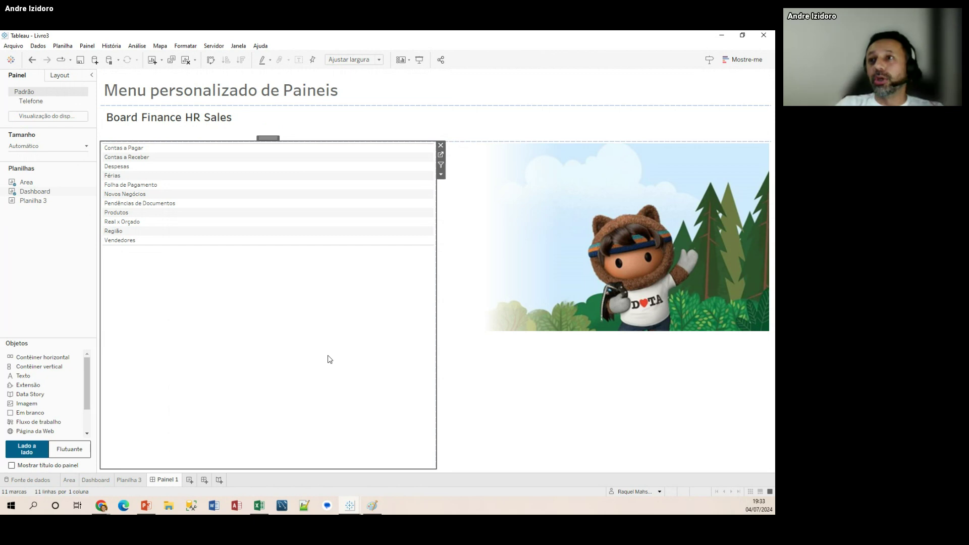
{"action": "left_click", "coordinate": [129, 479]}
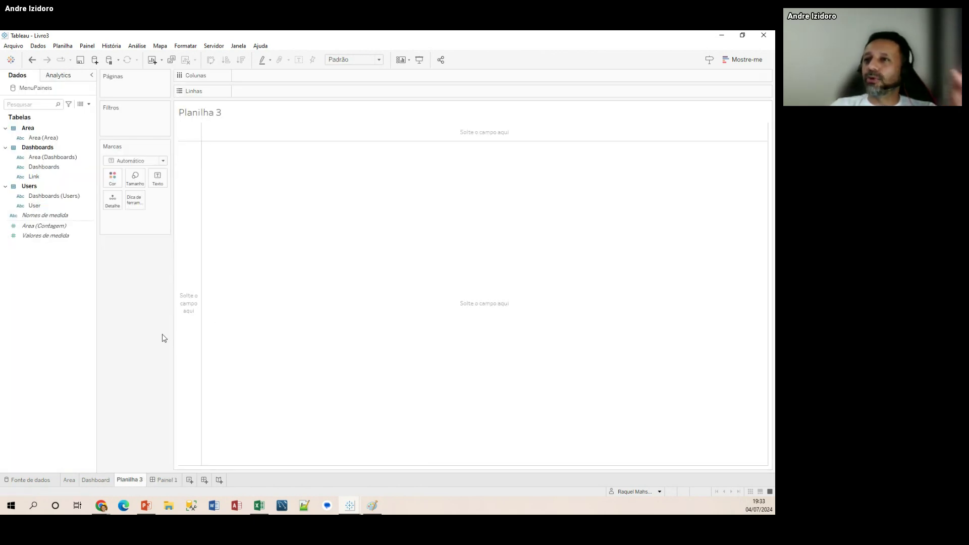
{"action": "left_click", "coordinate": [169, 481]}
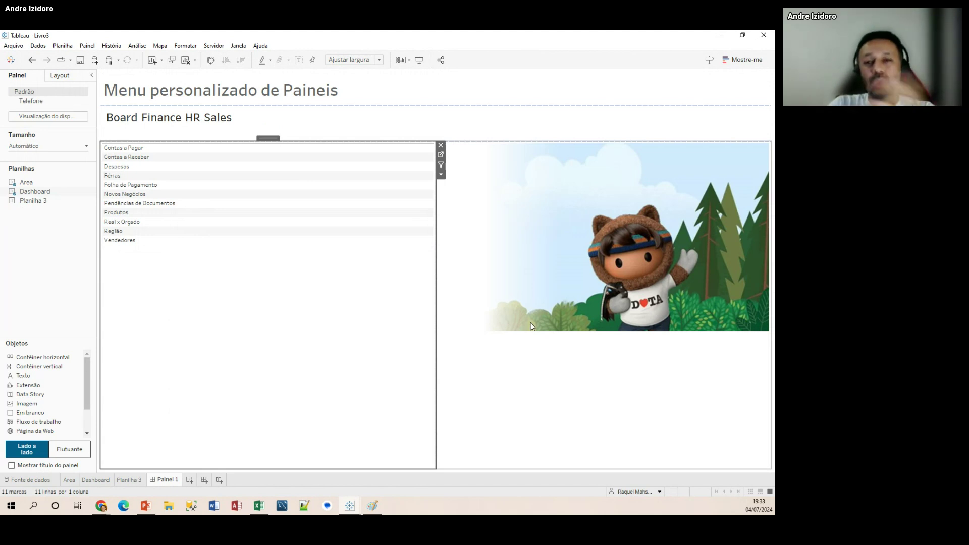
Step: On Planilha 3, create a calculated field with the formula USERNAME() and add it to the worksheet
{"action": "left_click", "coordinate": [126, 479]}
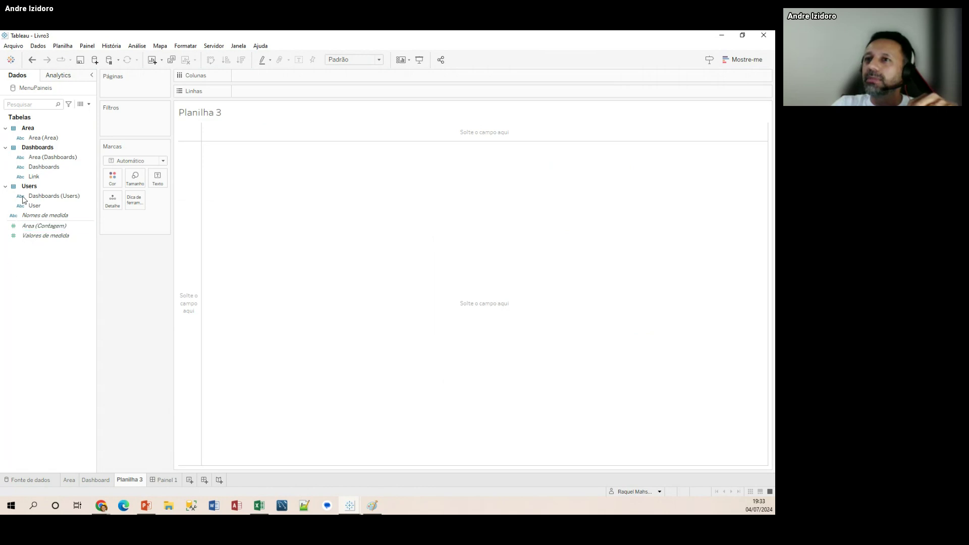
{"action": "left_click", "coordinate": [92, 138]}
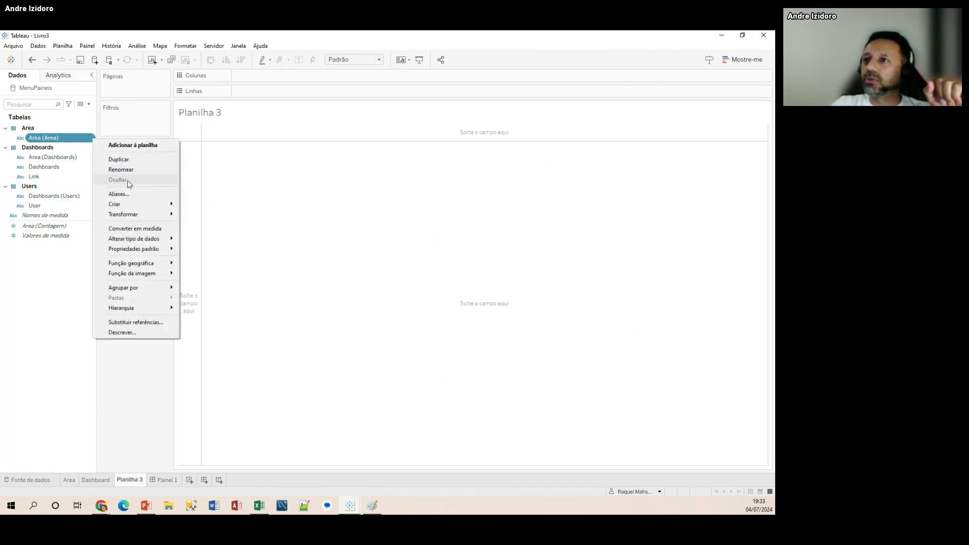
{"action": "right_click", "coordinate": [49, 264]}
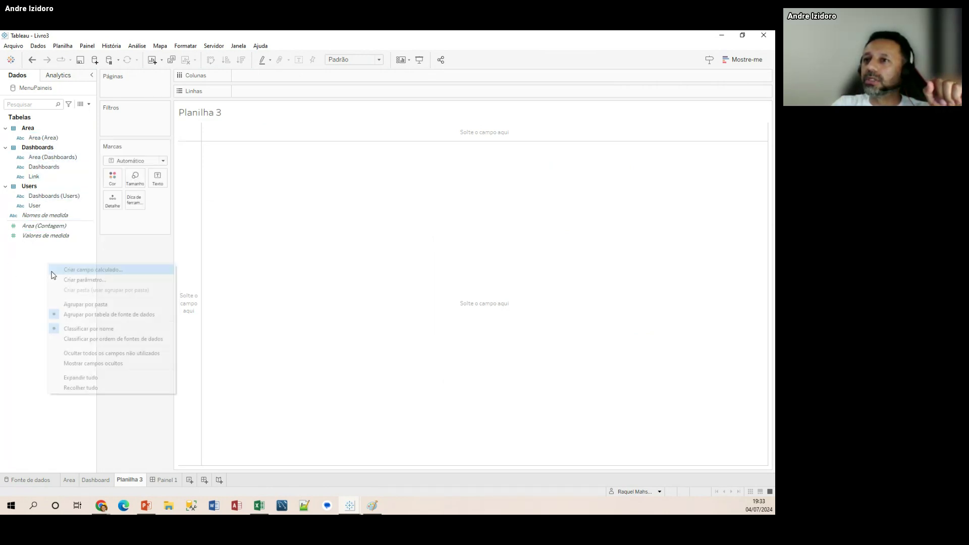
{"action": "left_click", "coordinate": [116, 265]}
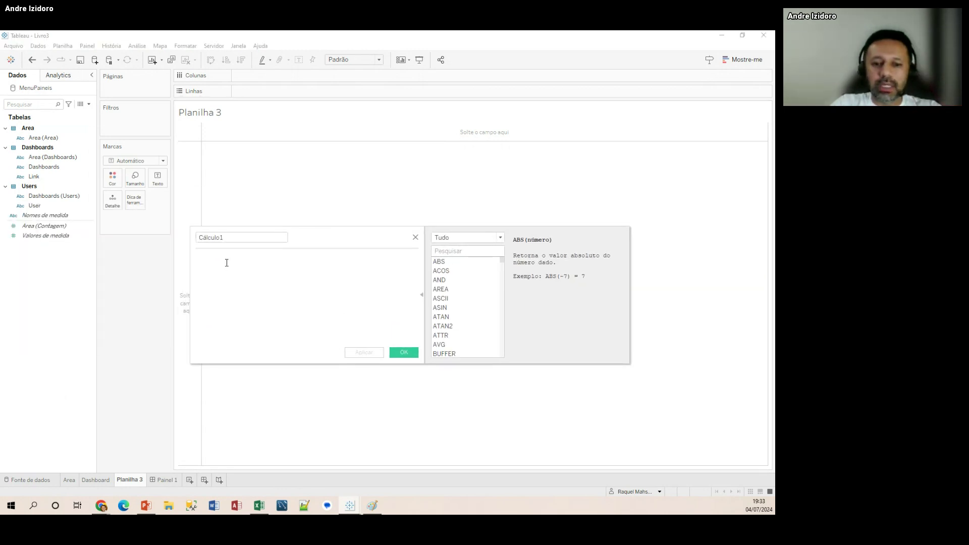
{"action": "type", "text": "="}
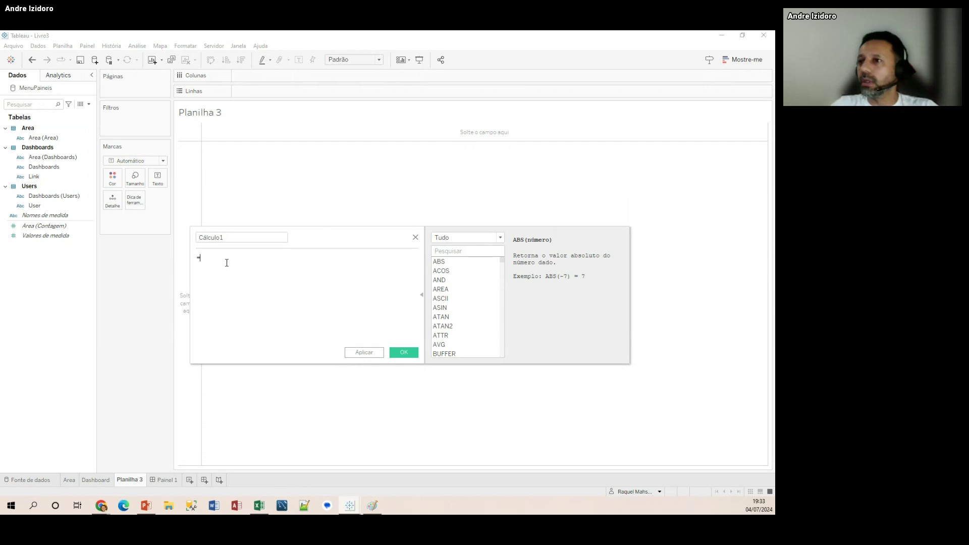
{"action": "type", "text": "user"}
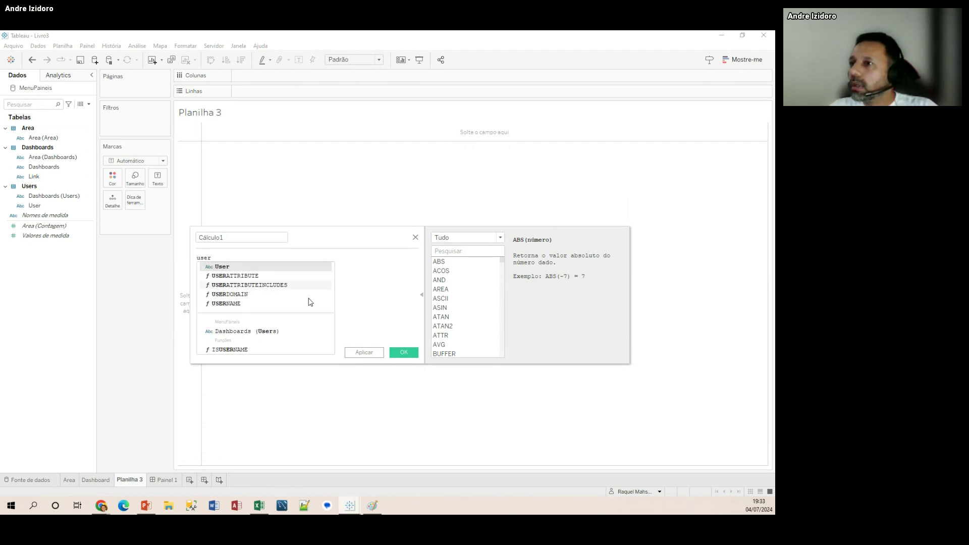
{"action": "left_click", "coordinate": [219, 303]}
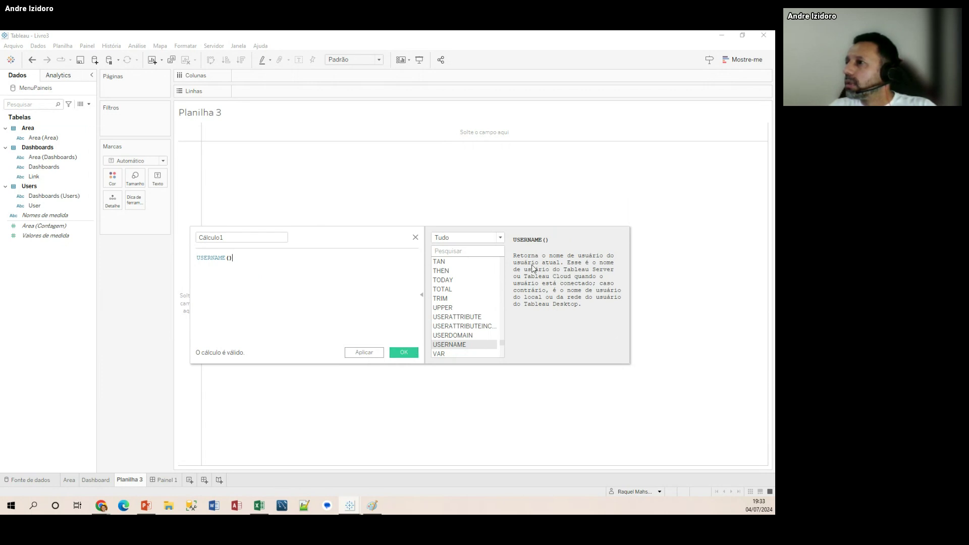
{"action": "left_click", "coordinate": [365, 352]}
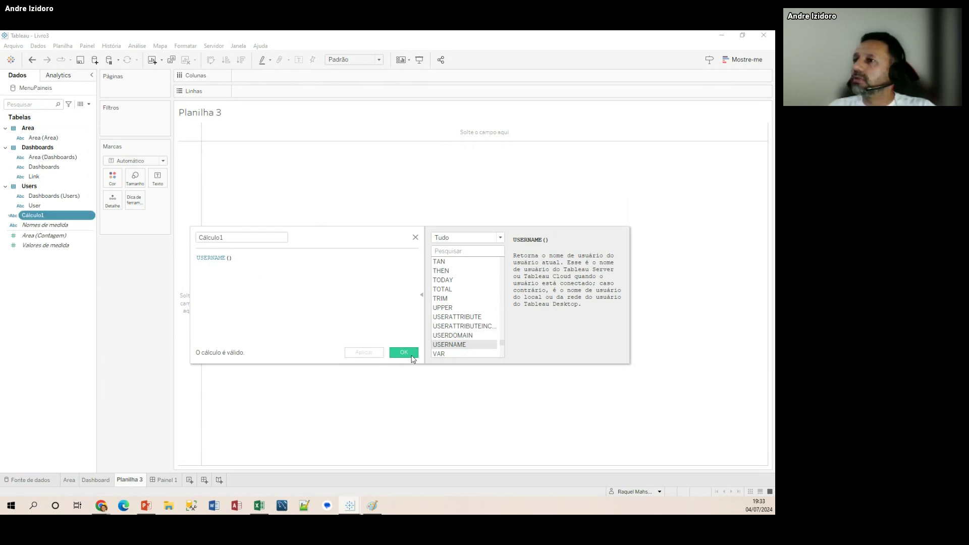
{"action": "left_click", "coordinate": [404, 352]}
{"action": "double_click", "coordinate": [42, 217]}
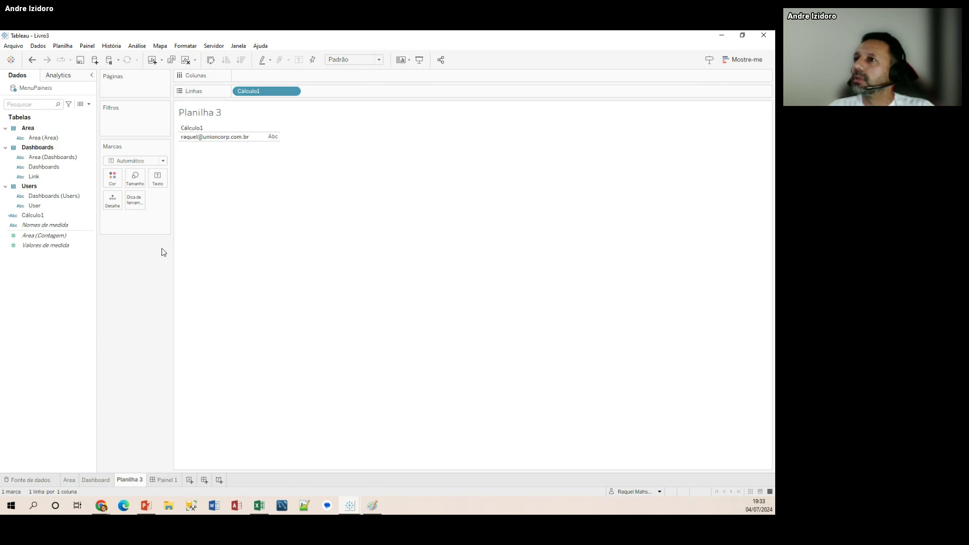
Step: Replace the Cálculo1 formula with the user function FULLNAME() and confirm the change
{"action": "left_click", "coordinate": [91, 216]}
{"action": "left_click", "coordinate": [92, 218]}
{"action": "left_click", "coordinate": [90, 216]}
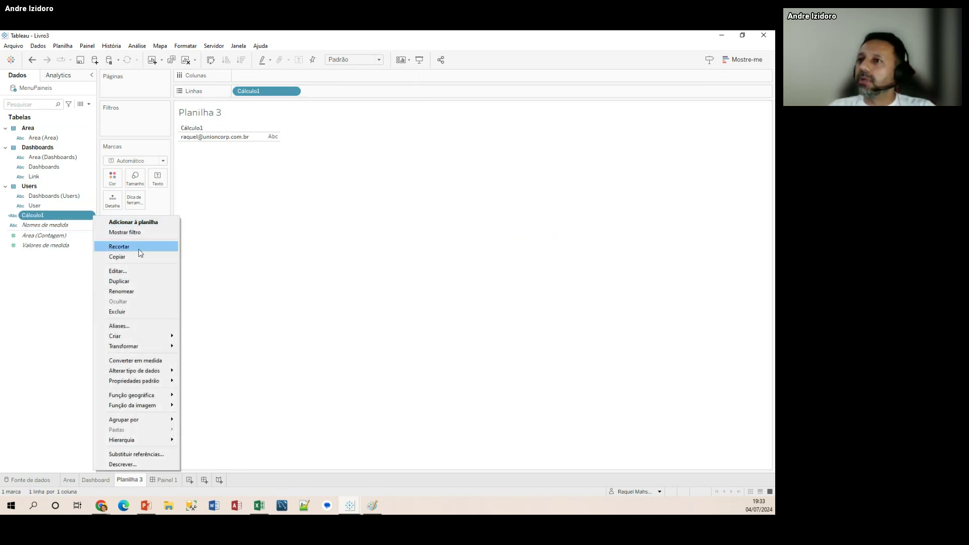
{"action": "left_click", "coordinate": [121, 271]}
{"action": "left_click", "coordinate": [474, 239]}
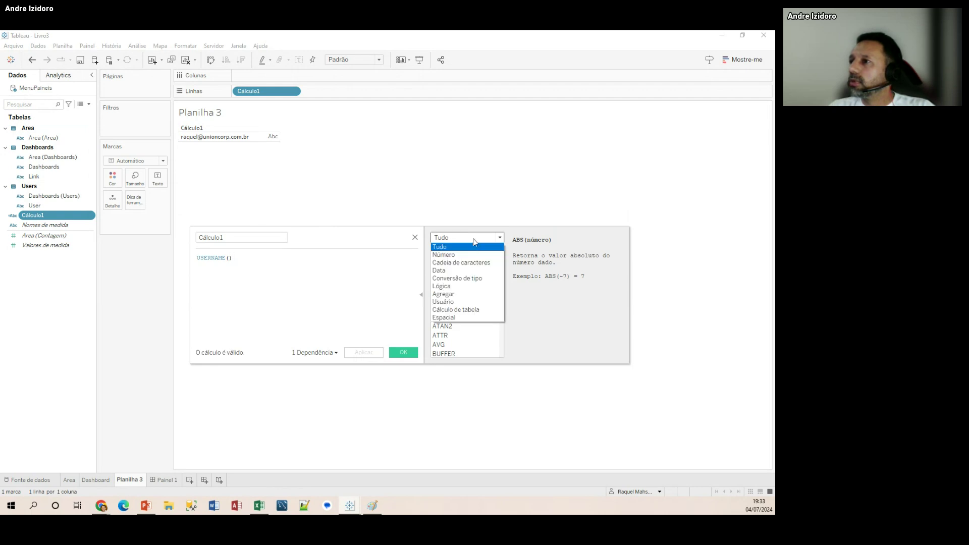
{"action": "left_click", "coordinate": [467, 302]}
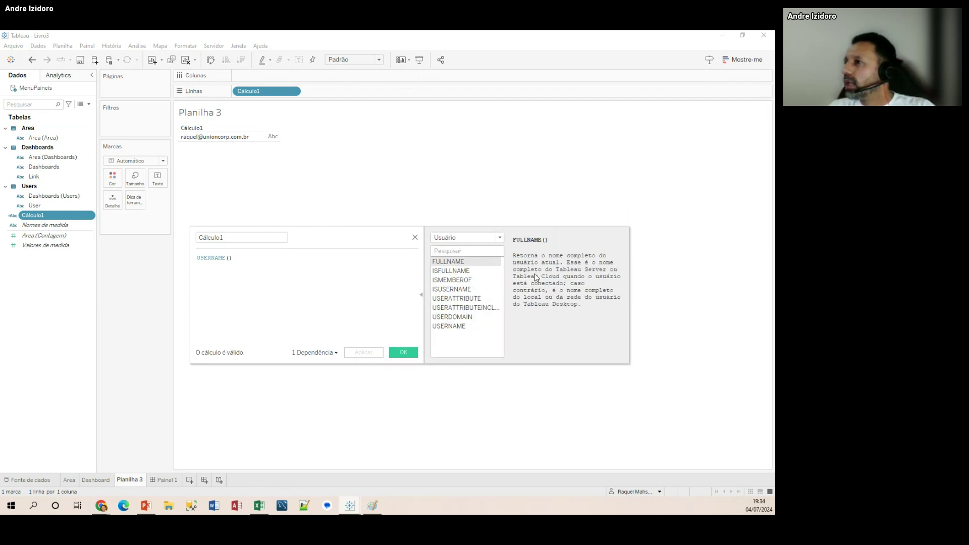
{"action": "double_click", "coordinate": [441, 263]}
{"action": "left_click_drag", "start_coordinate": [233, 258], "coordinate": [72, 261]}
{"action": "key", "text": "BackSpace"}
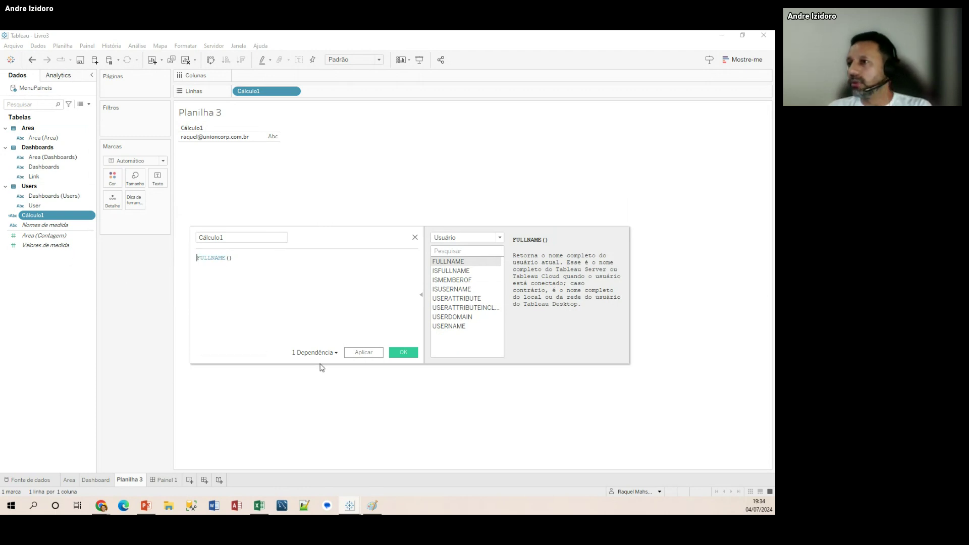
{"action": "left_click", "coordinate": [359, 353]}
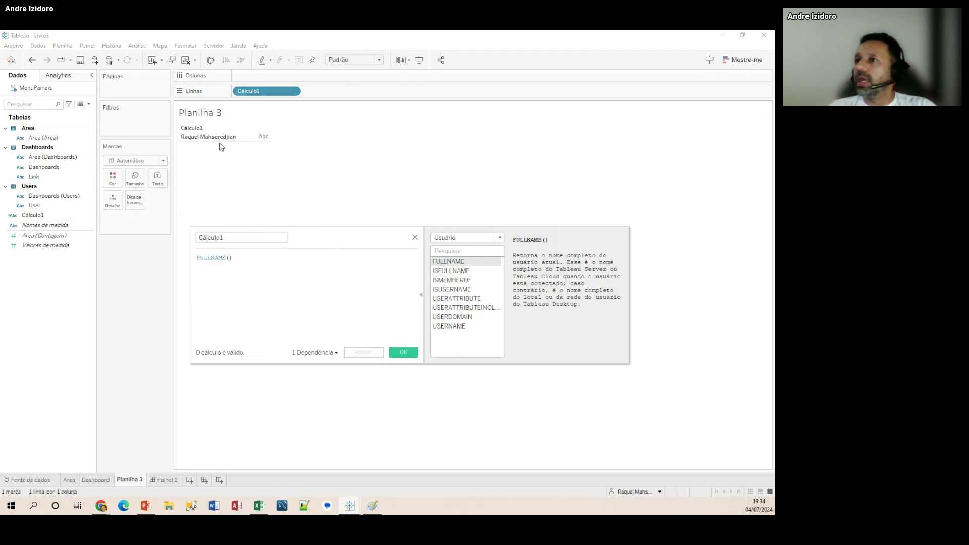
{"action": "left_click", "coordinate": [403, 352]}
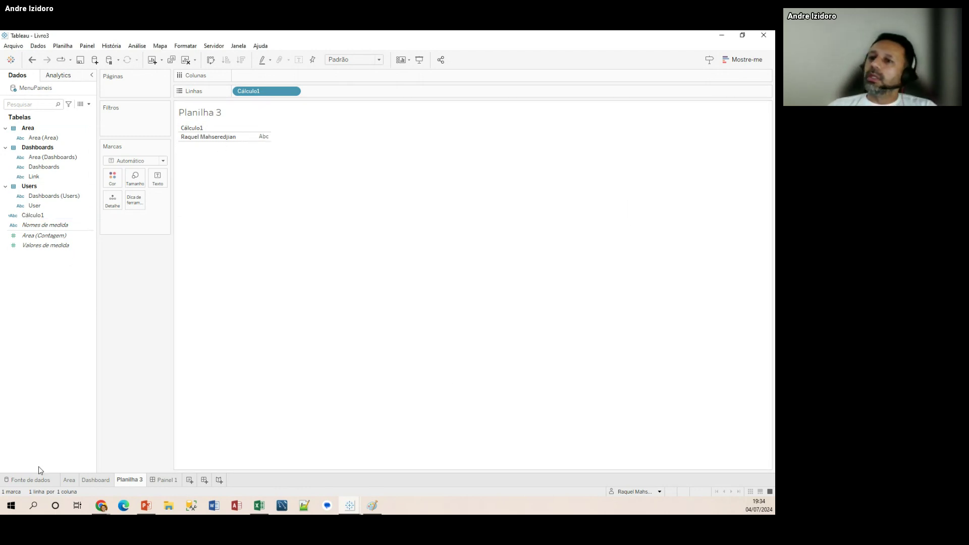
Step: Delete the Planilha 3 worksheet and check which filters are available for the Area view on the dashboard
{"action": "right_click", "coordinate": [128, 479]}
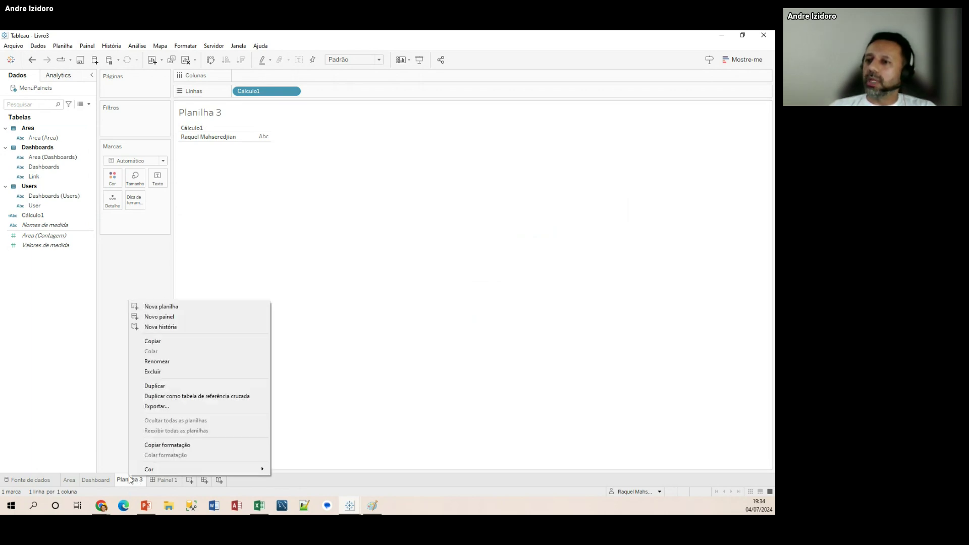
{"action": "left_click", "coordinate": [177, 373]}
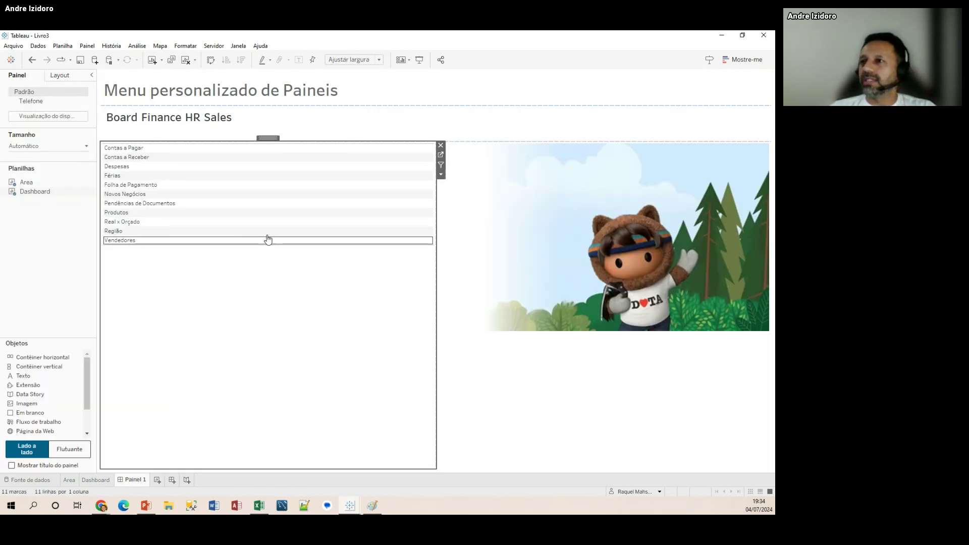
{"action": "left_click", "coordinate": [501, 138]}
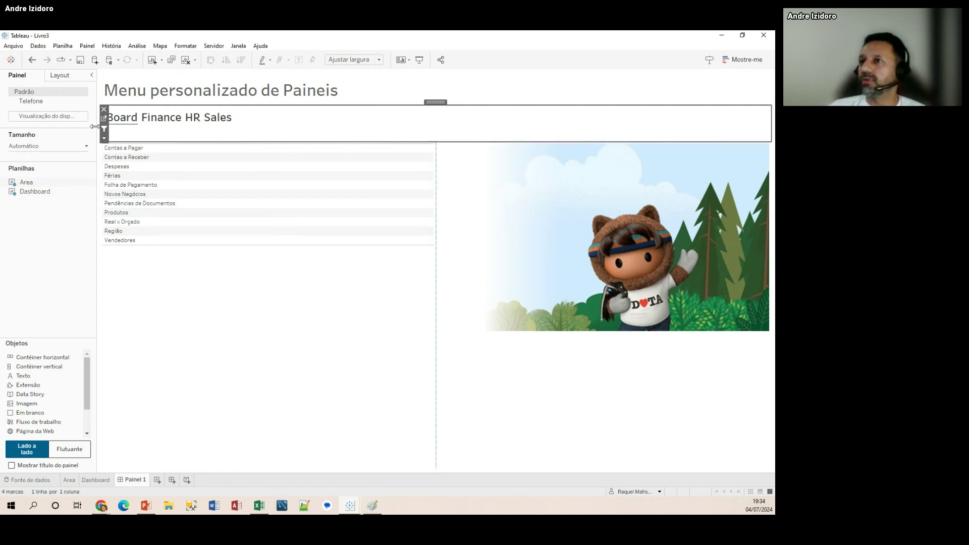
{"action": "left_click", "coordinate": [105, 140]}
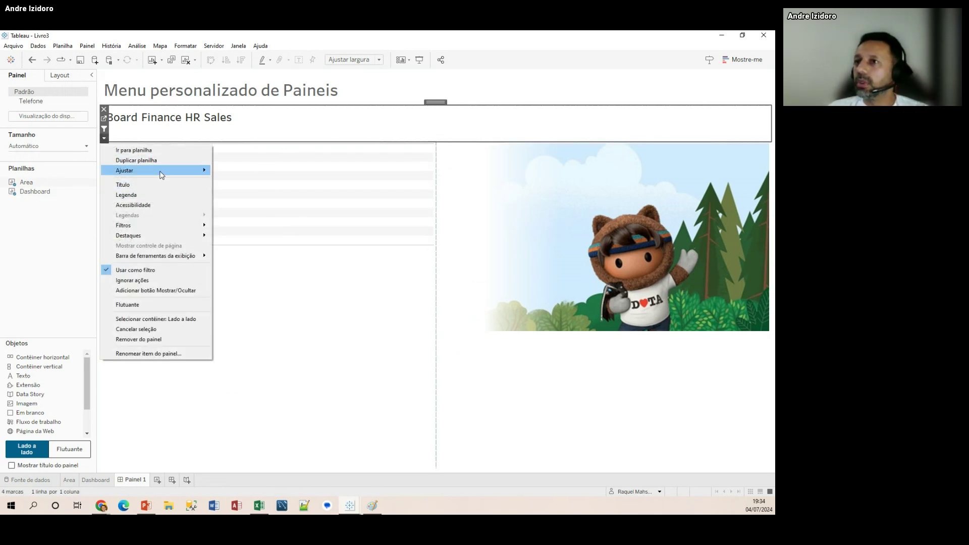
{"action": "mouse_move", "coordinate": [161, 170]}
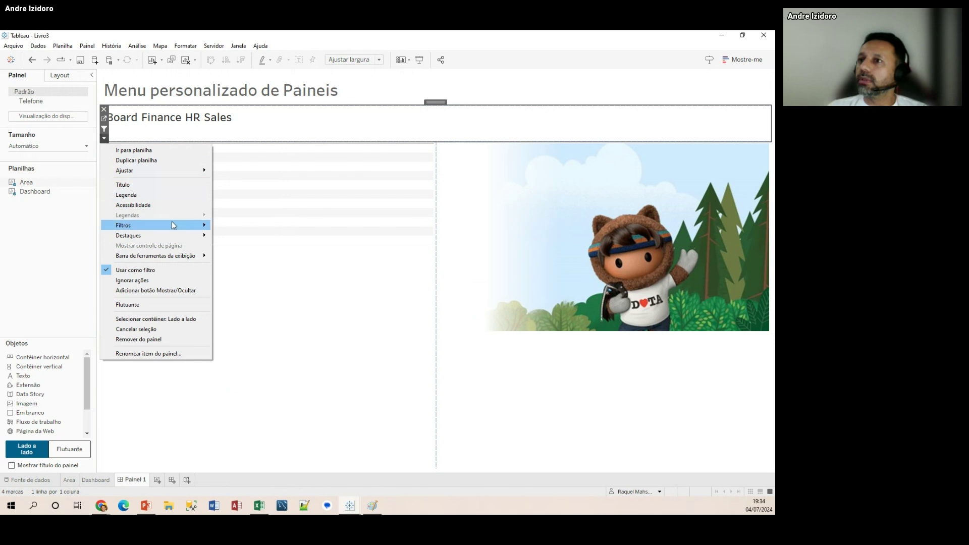
{"action": "mouse_move", "coordinate": [174, 226]}
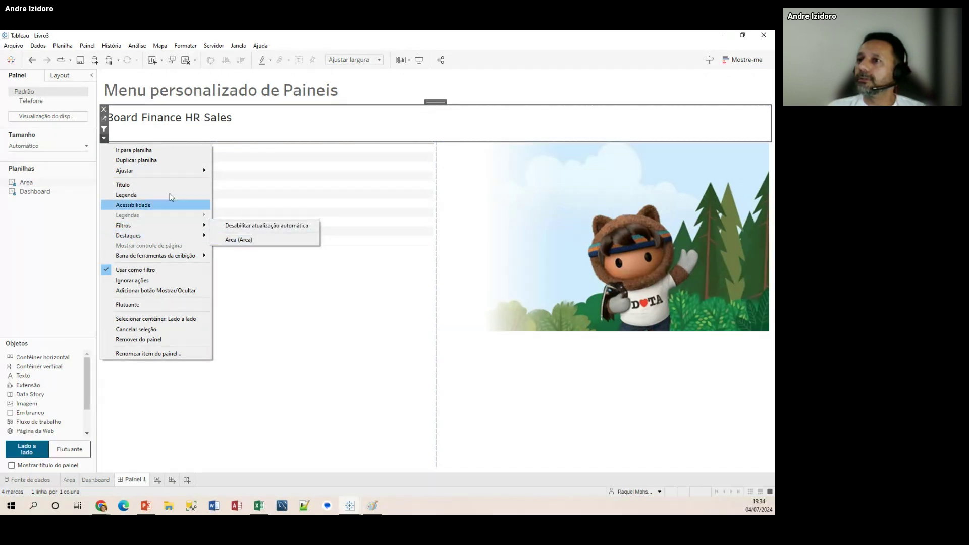
{"action": "left_click", "coordinate": [283, 136]}
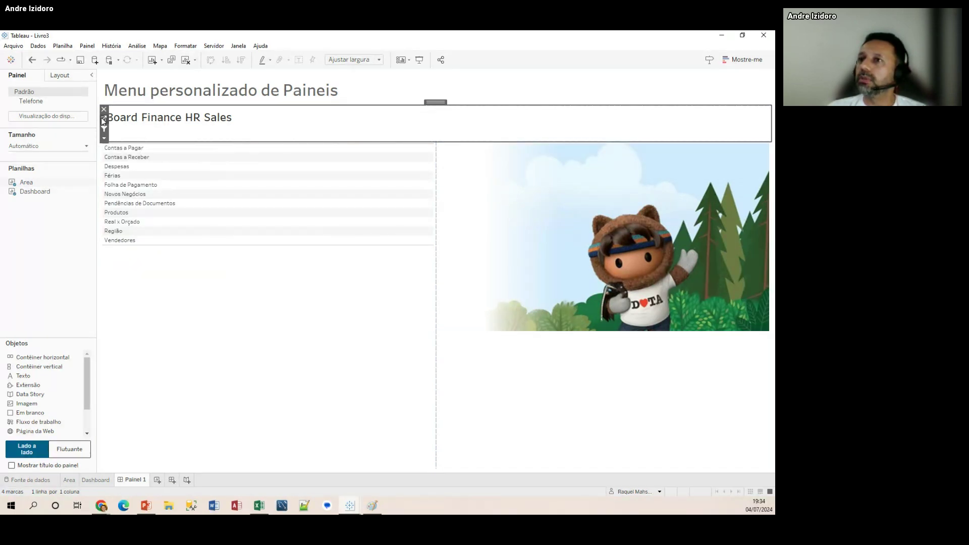
Step: Add User as a filter on the Area worksheet with all of its values selected
{"action": "left_click", "coordinate": [105, 119]}
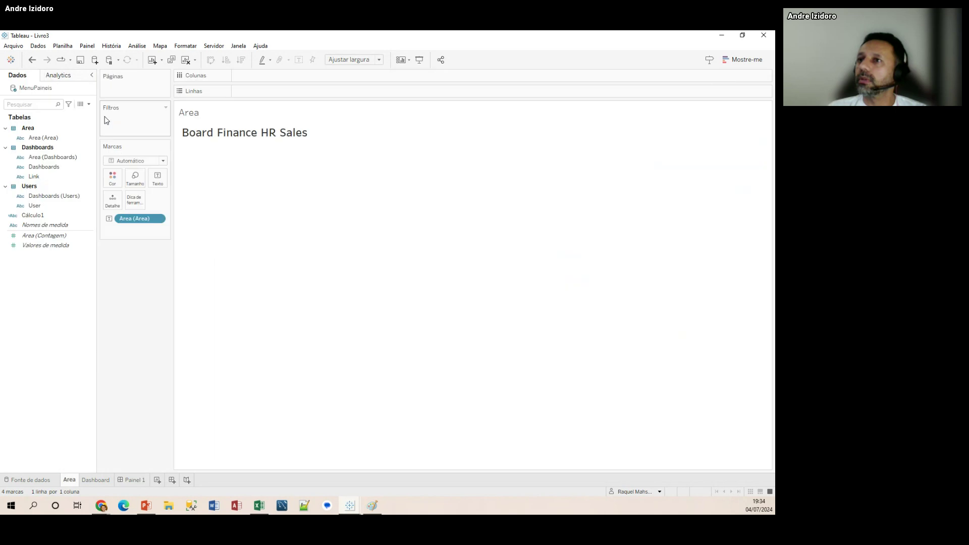
{"action": "left_click", "coordinate": [45, 177]}
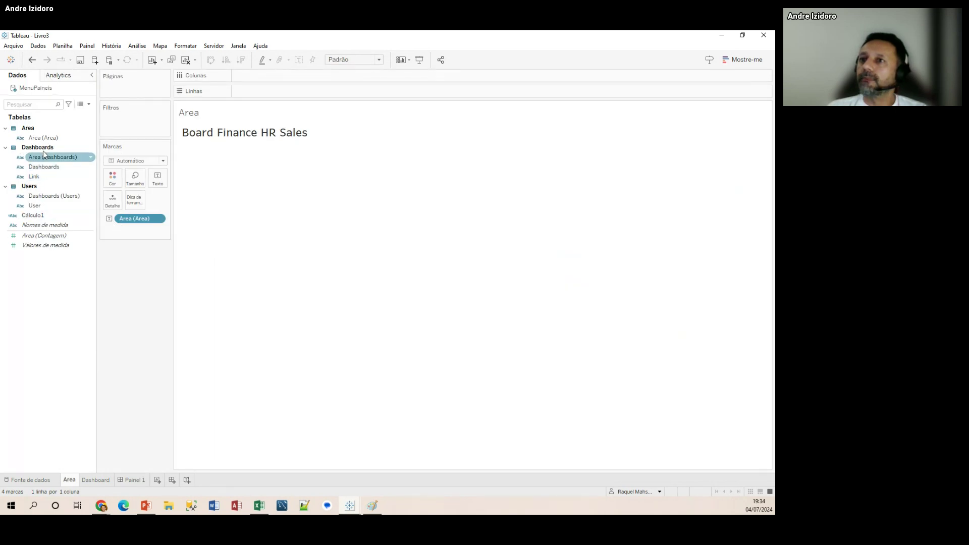
{"action": "left_click_drag", "start_coordinate": [45, 207], "coordinate": [136, 121]}
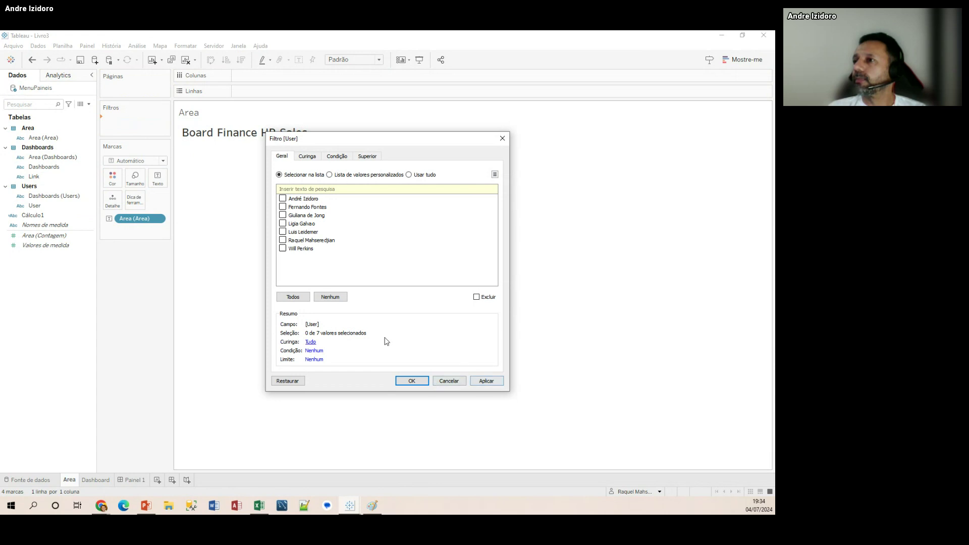
{"action": "left_click", "coordinate": [293, 297]}
{"action": "left_click", "coordinate": [487, 384]}
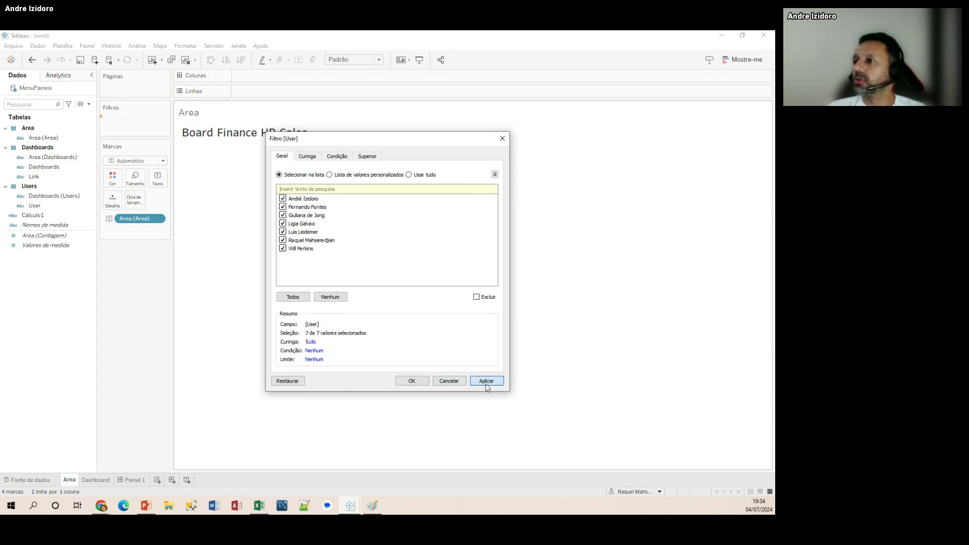
{"action": "left_click", "coordinate": [410, 382]}
Step: Show the Area view's User filter on the Painel 1 dashboard and select its filter card
{"action": "left_click", "coordinate": [135, 480]}
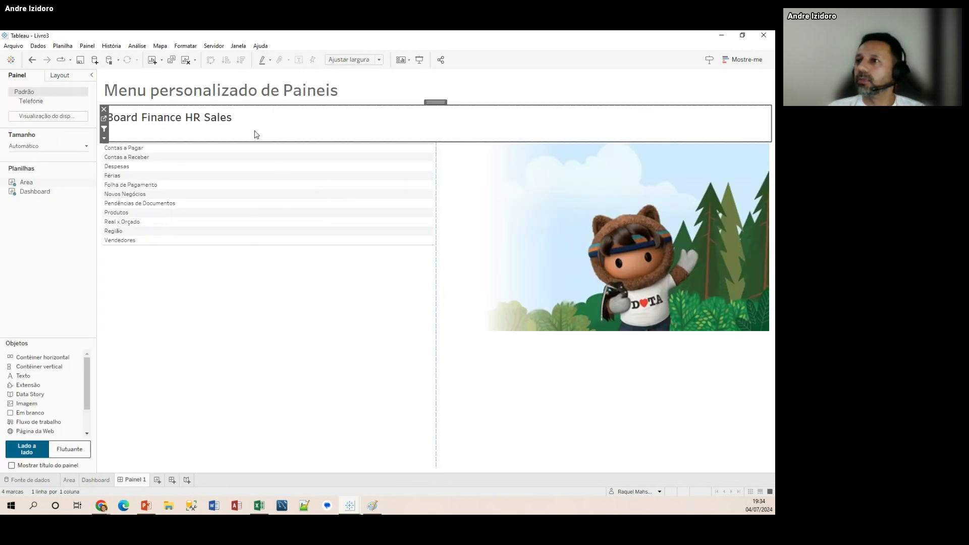
{"action": "left_click", "coordinate": [104, 139]}
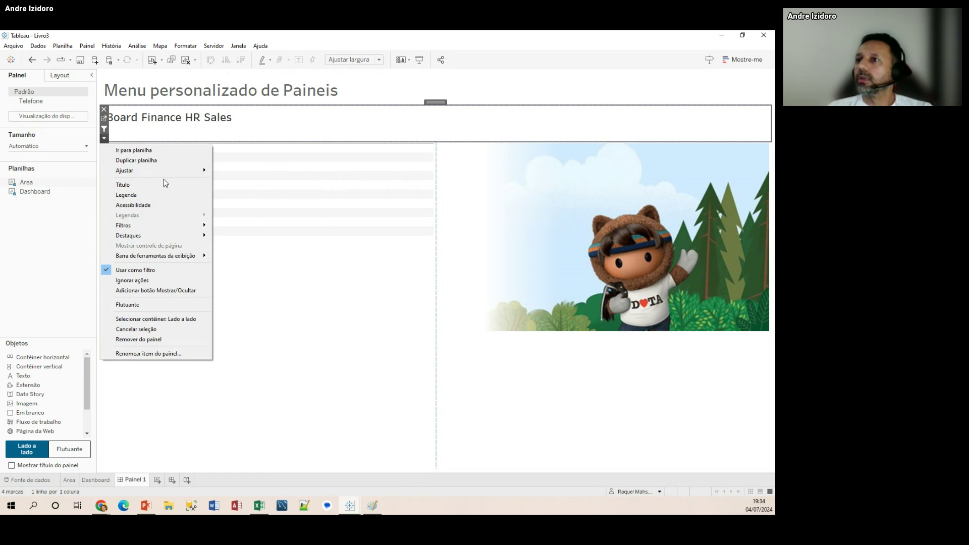
{"action": "mouse_move", "coordinate": [168, 225]}
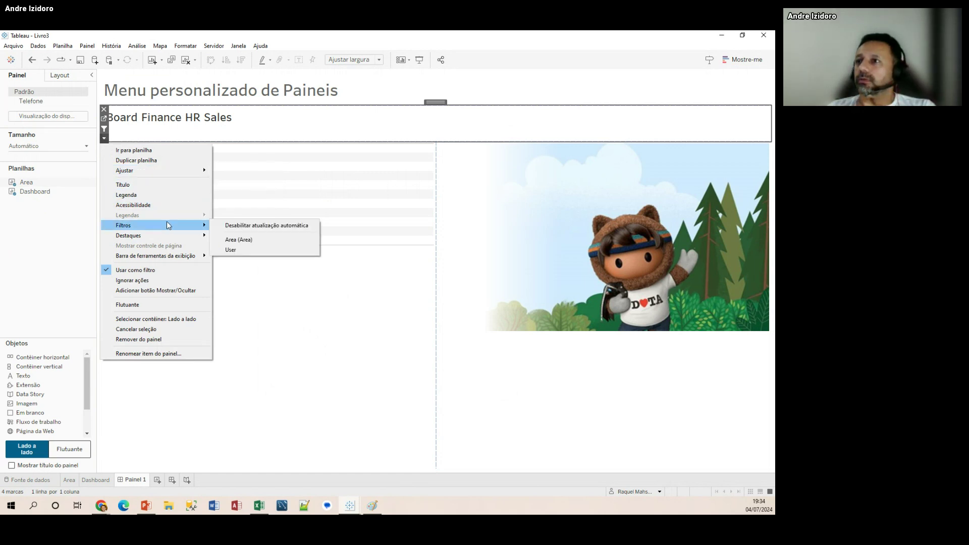
{"action": "left_click", "coordinate": [244, 249]}
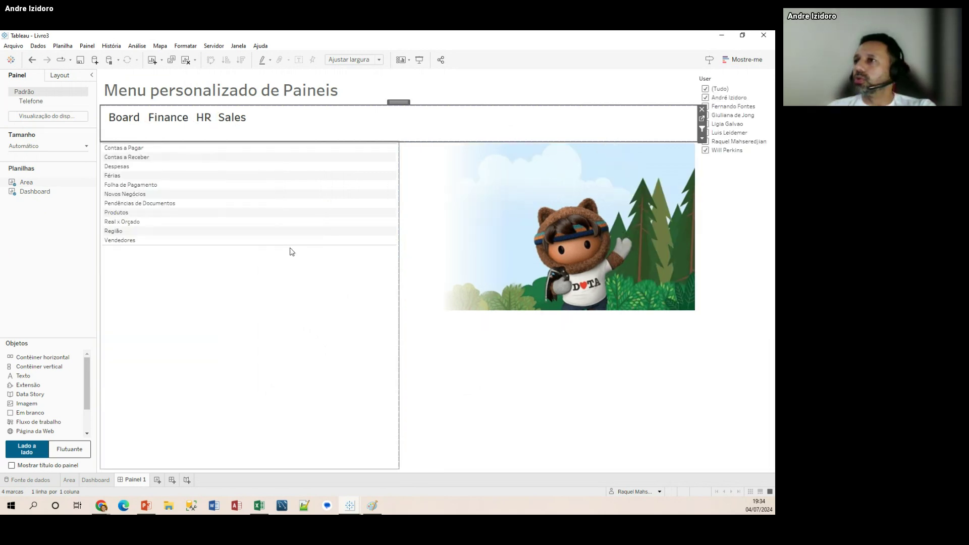
{"action": "left_click", "coordinate": [750, 85]}
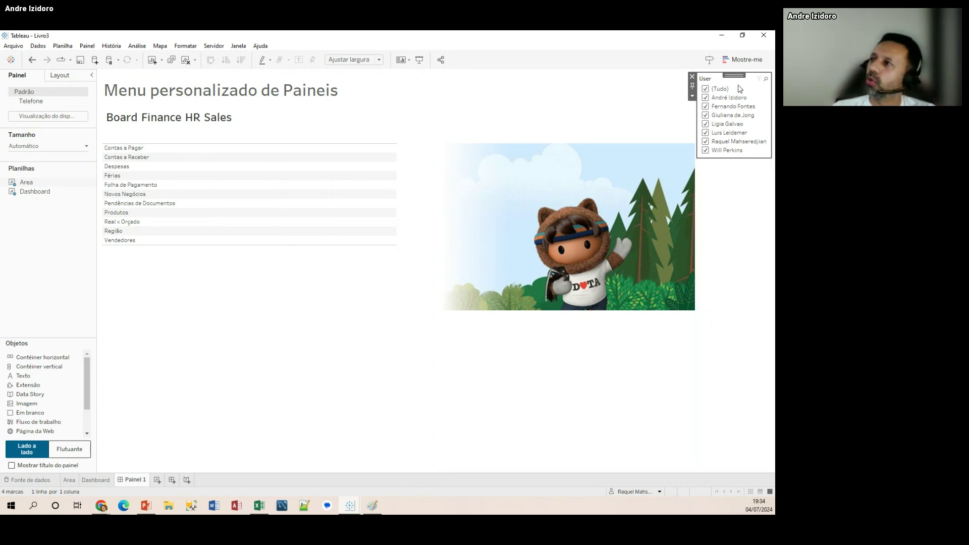
Step: Change the User filter on the Painel 1 dashboard to a single-value list
{"action": "left_click", "coordinate": [701, 83]}
{"action": "left_click", "coordinate": [693, 96]}
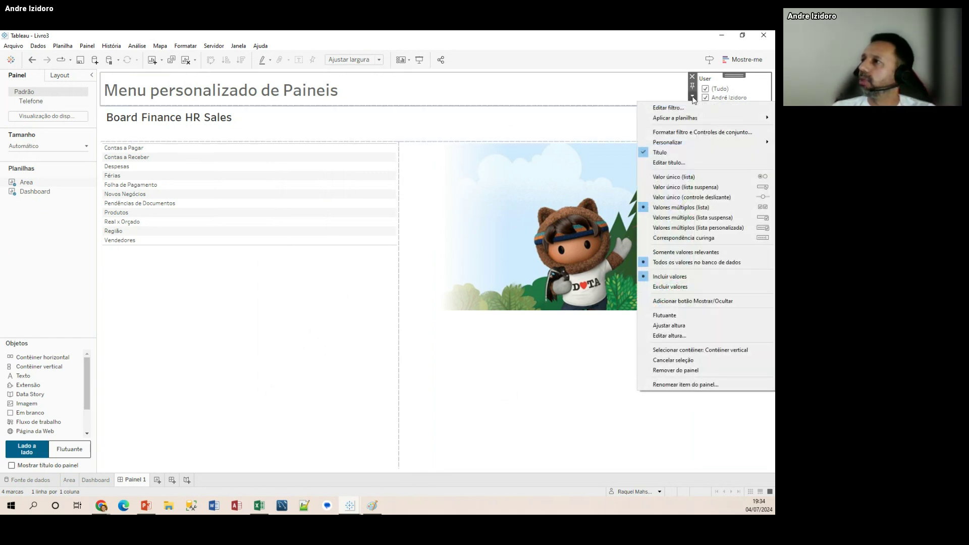
{"action": "left_click", "coordinate": [741, 176]}
Step: Test the User filter by choosing individual users one after another and check which areas the menu offers each
{"action": "left_click", "coordinate": [706, 116]}
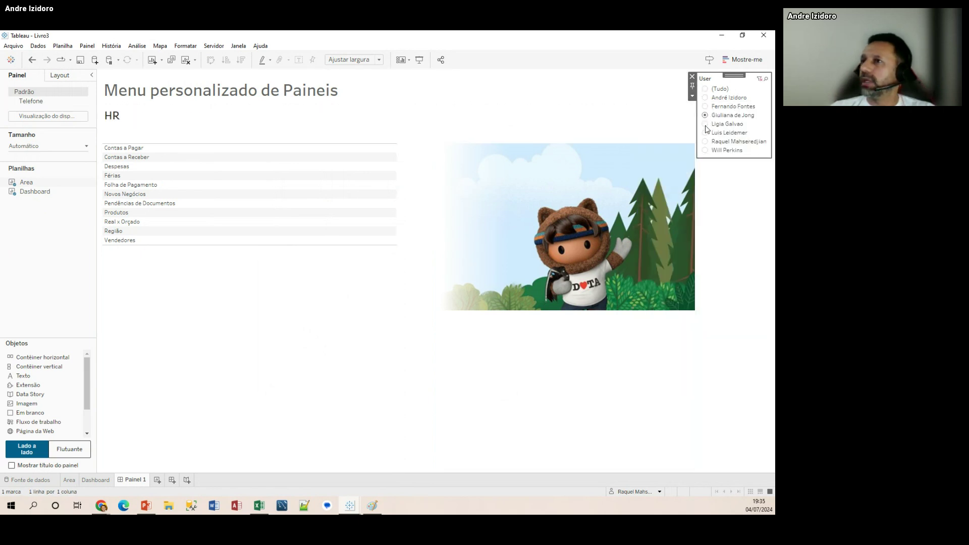
{"action": "key", "text": "Down"}
{"action": "key", "text": "Down"}
{"action": "key", "text": "Down"}
{"action": "key", "text": "Down"}
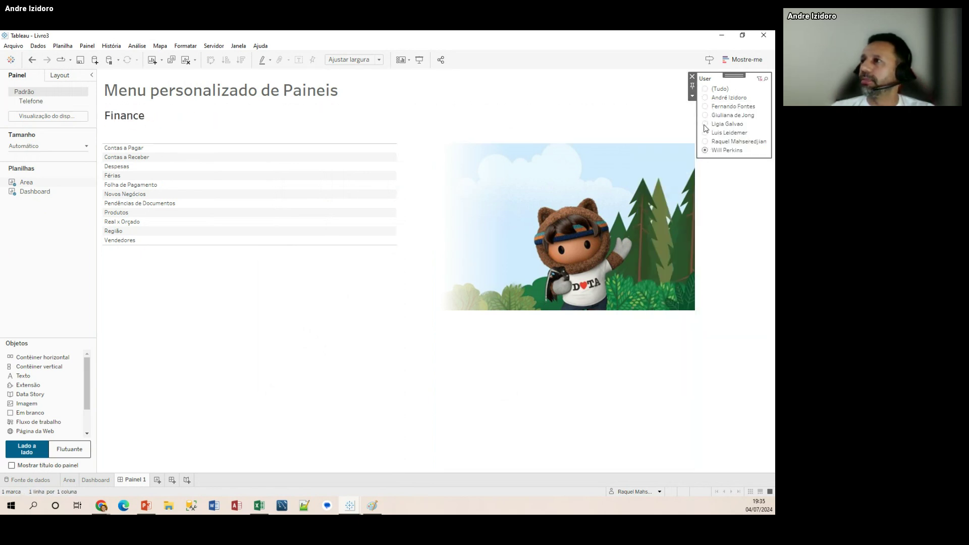
{"action": "left_click", "coordinate": [707, 116]}
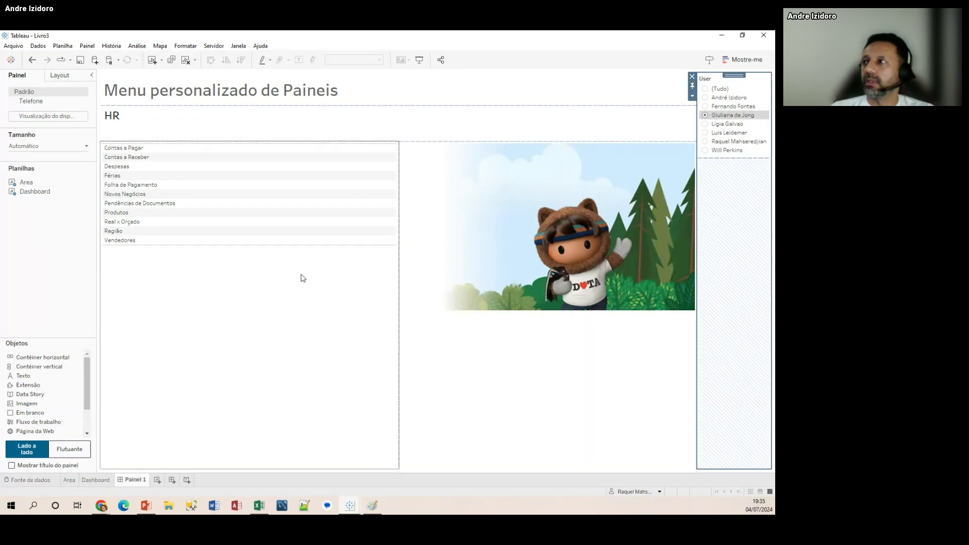
{"action": "left_click", "coordinate": [716, 120]}
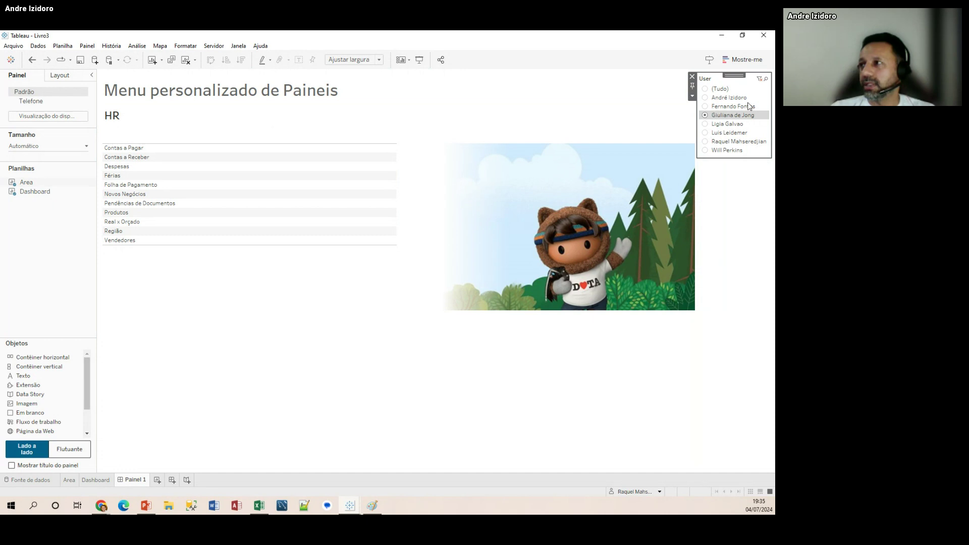
{"action": "left_click", "coordinate": [368, 121]}
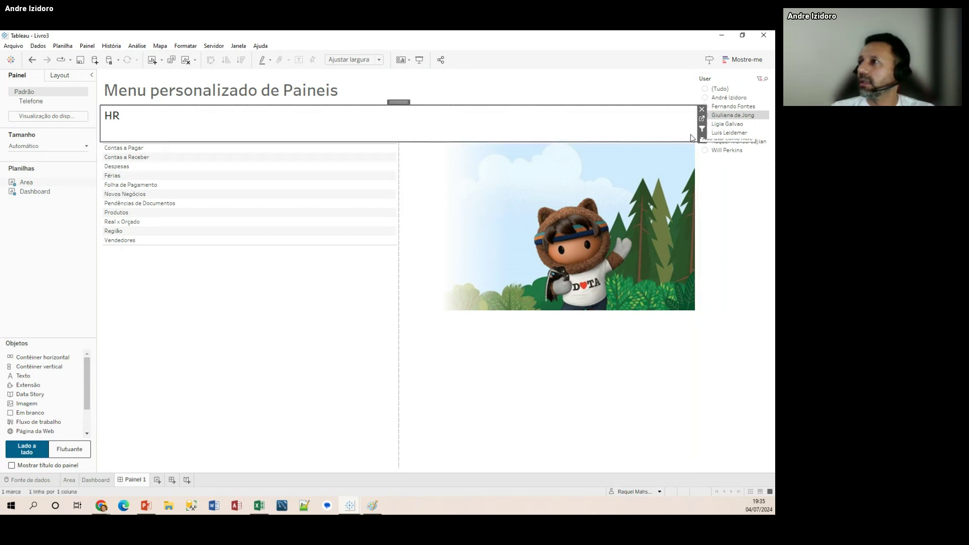
{"action": "left_click", "coordinate": [747, 206]}
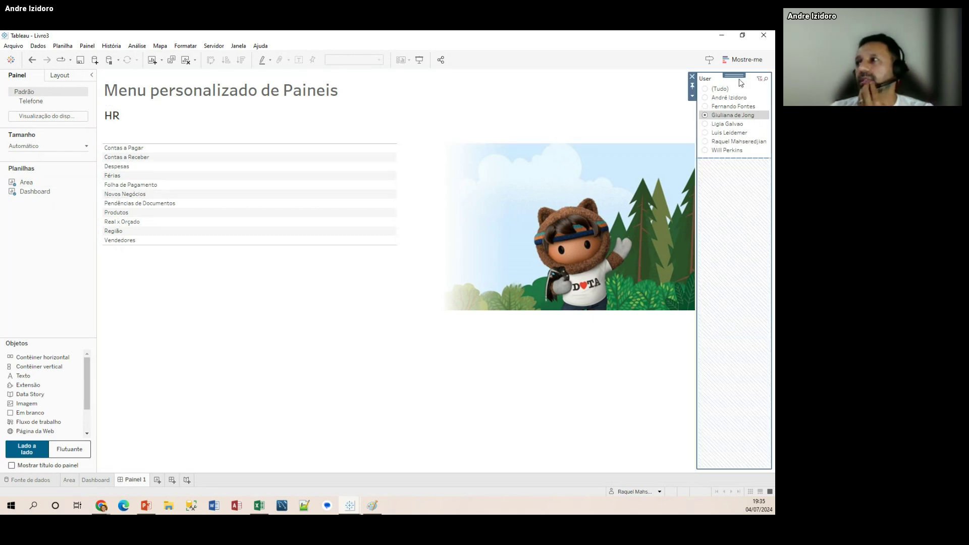
{"action": "left_click", "coordinate": [692, 96]}
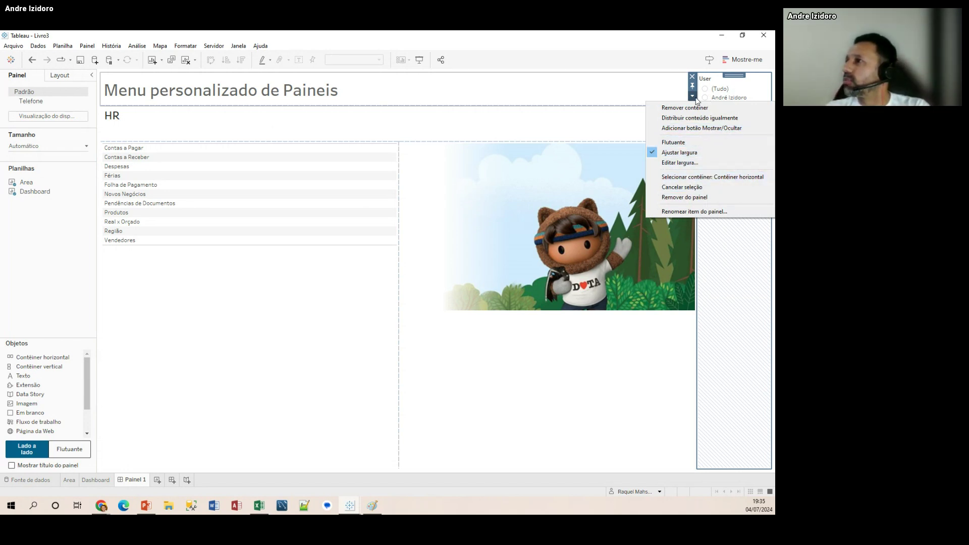
{"action": "left_click", "coordinate": [268, 368]}
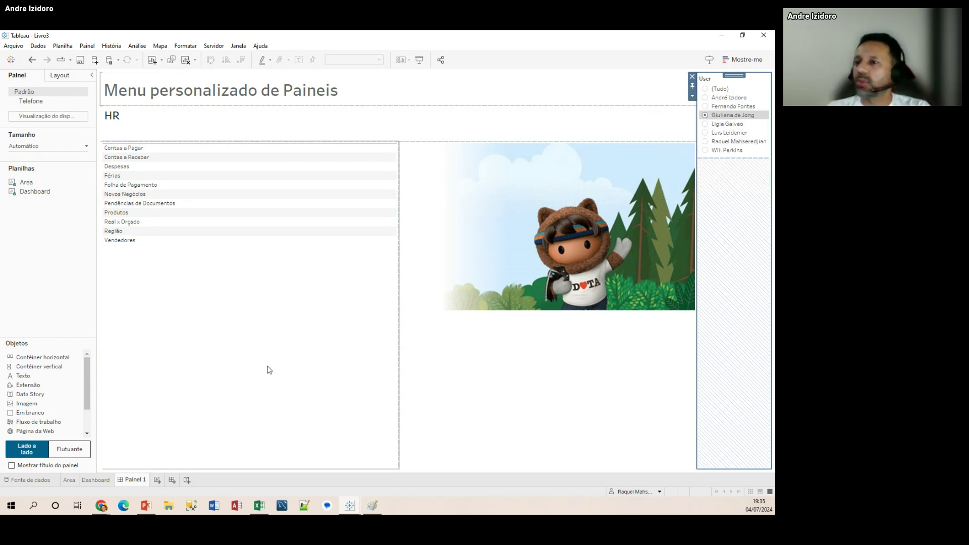
{"action": "left_click", "coordinate": [31, 481]}
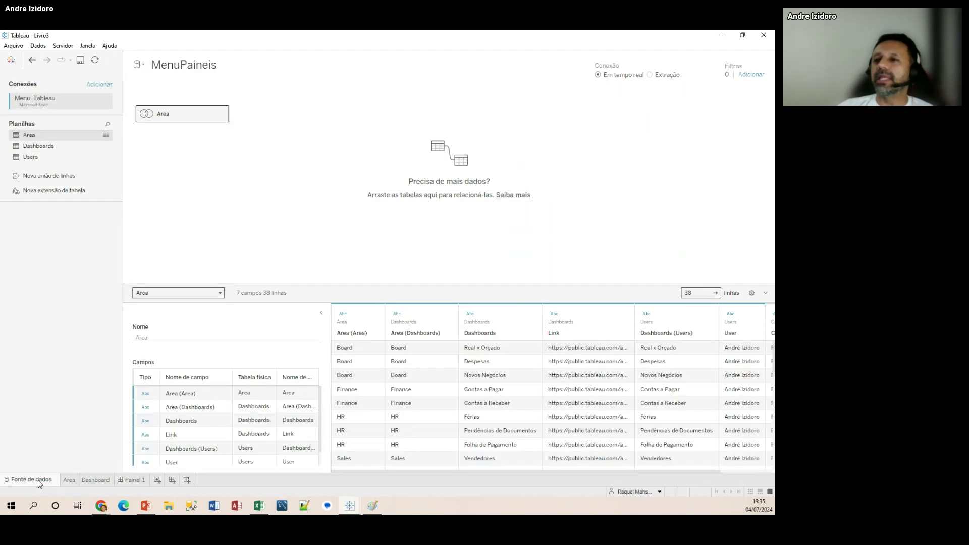
{"action": "left_click", "coordinate": [754, 74]}
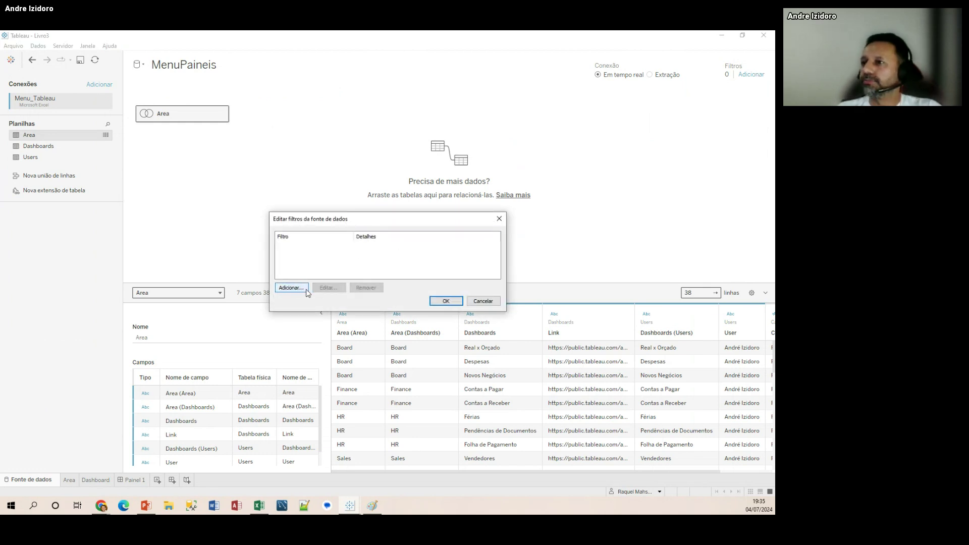
{"action": "left_click", "coordinate": [483, 301]}
{"action": "left_click", "coordinate": [96, 481]}
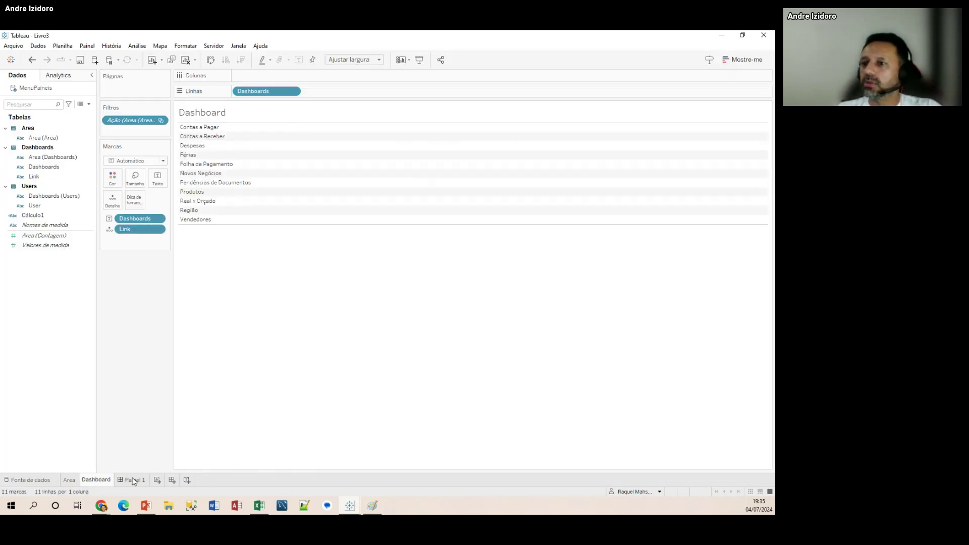
{"action": "left_click", "coordinate": [134, 480]}
{"action": "left_click", "coordinate": [97, 480]}
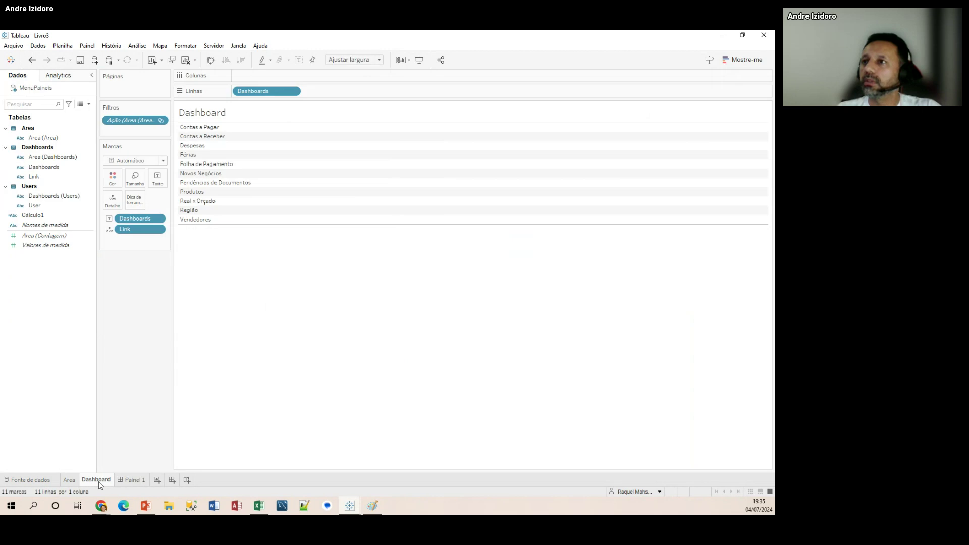
Step: Add a filter on the User field to the MenuPaineis data source and base its condition on a formula
{"action": "left_click", "coordinate": [36, 480]}
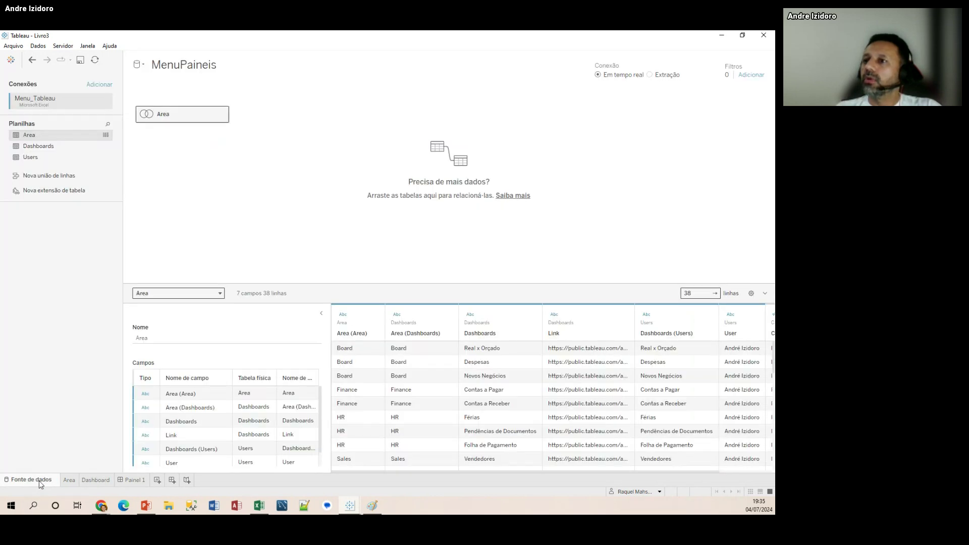
{"action": "left_click", "coordinate": [747, 75]}
{"action": "left_click", "coordinate": [292, 288]}
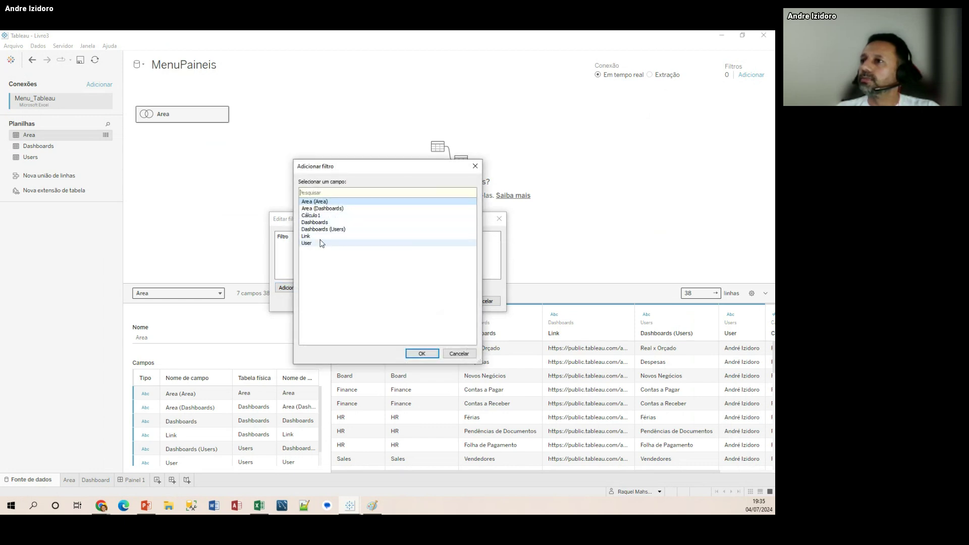
{"action": "double_click", "coordinate": [317, 245]}
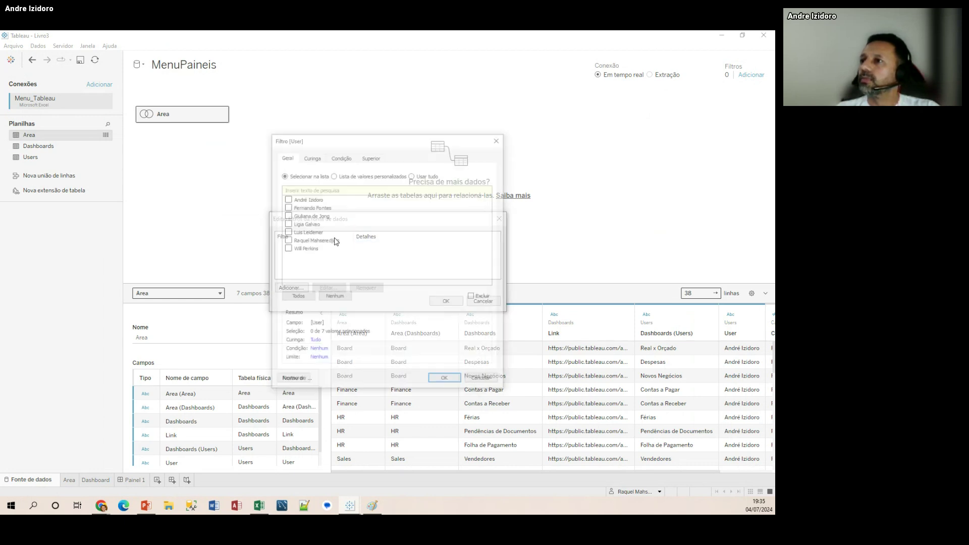
{"action": "left_click", "coordinate": [338, 157]}
{"action": "left_click", "coordinate": [300, 257]}
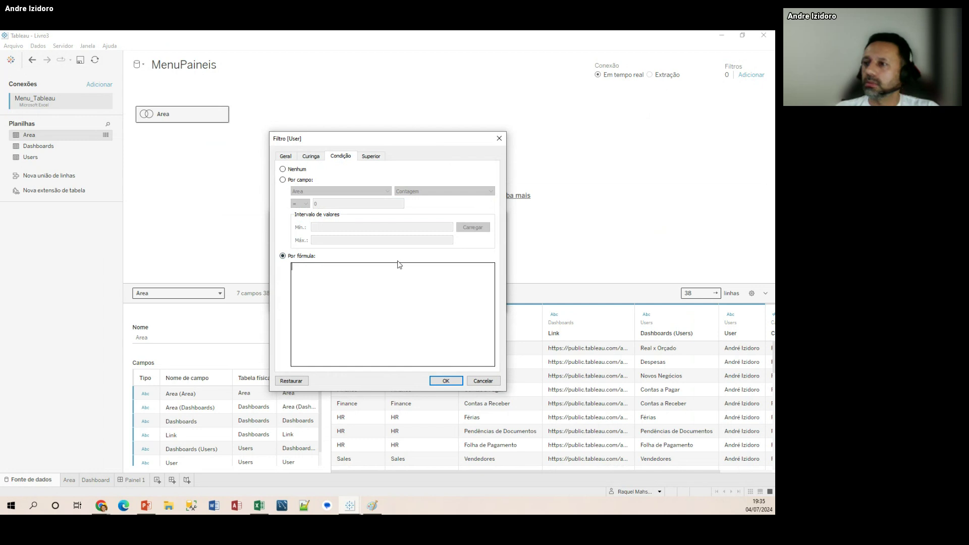
Step: Set the User filter's condition formula to [User]=FULLNAME() and apply the data source filter
{"action": "type", "text": "use"}
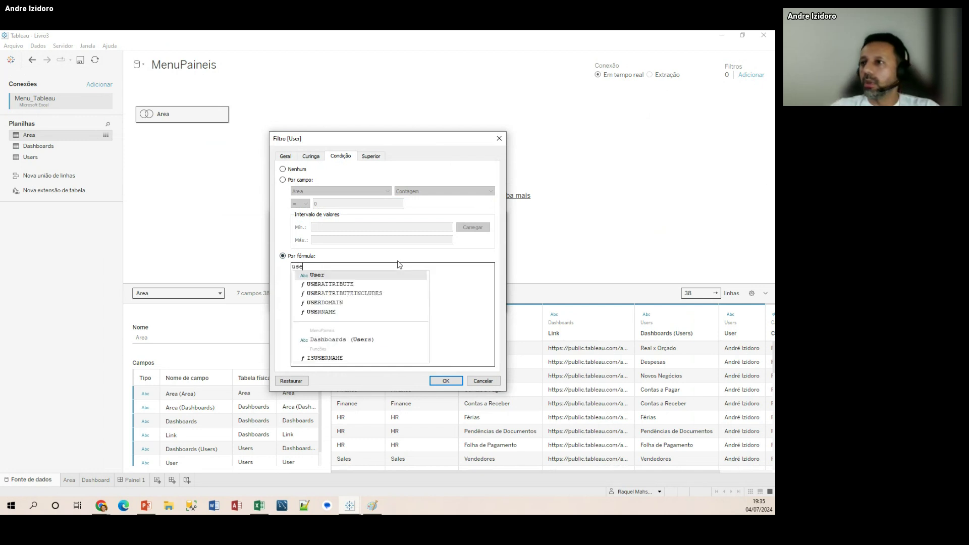
{"action": "type", "text": "r"}
{"action": "key", "text": "Return"}
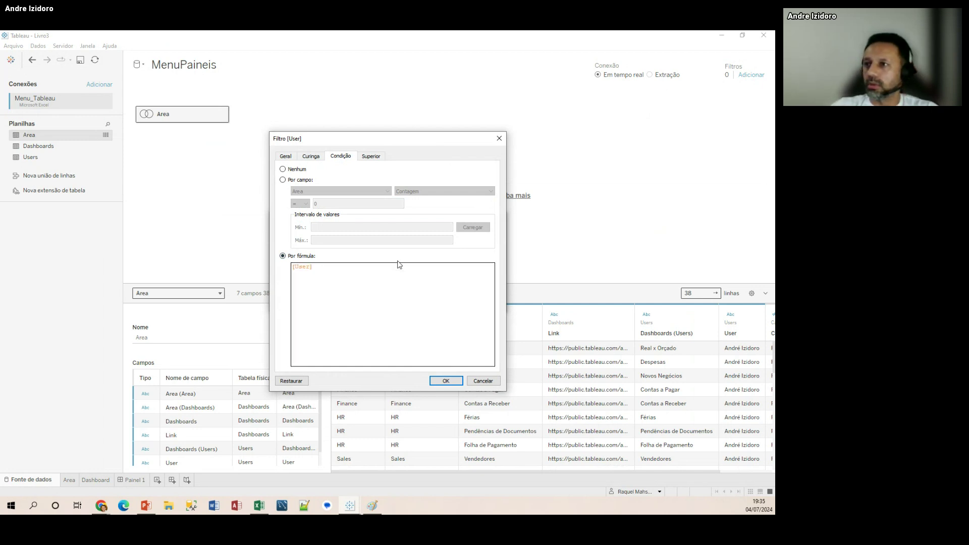
{"action": "type", "text": "="}
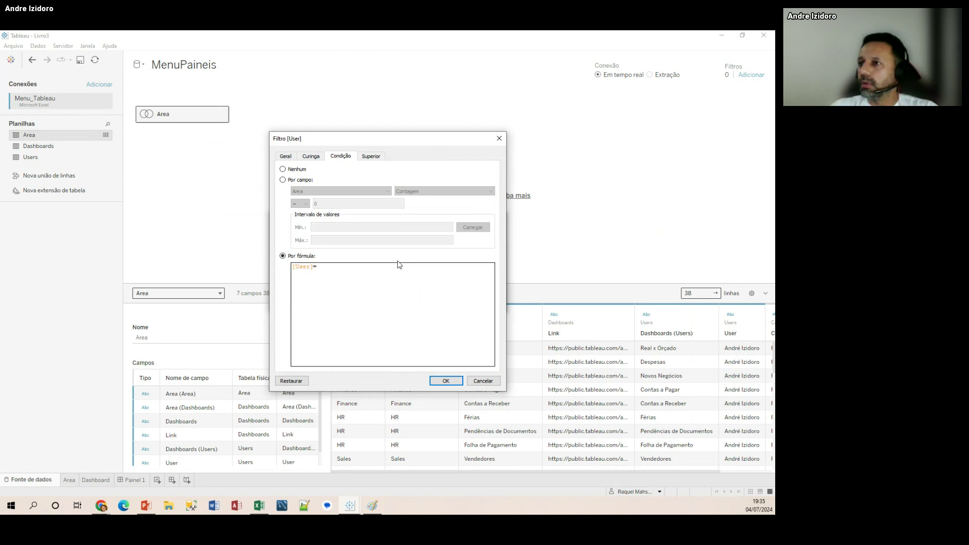
{"action": "type", "text": "f"}
{"action": "key", "text": "BackSpace"}
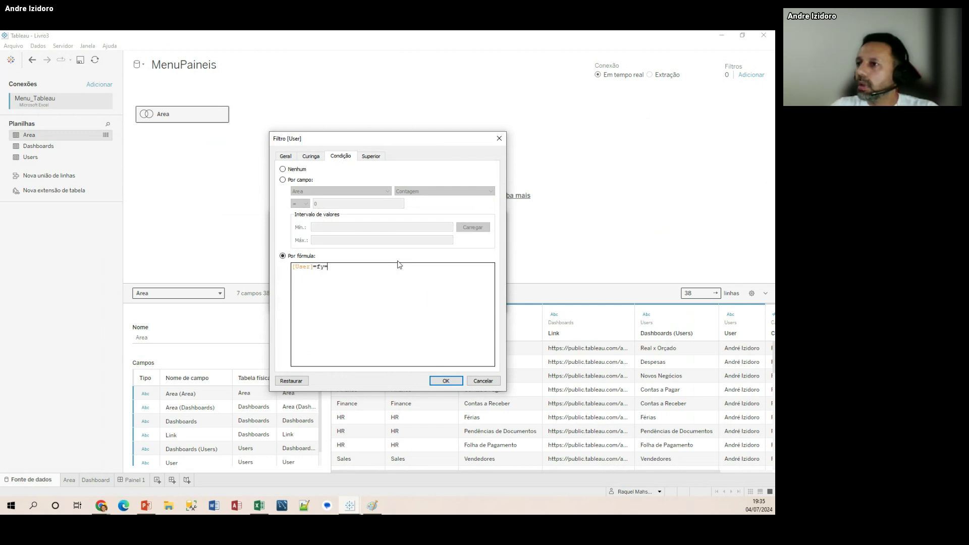
{"action": "type", "text": "u"}
{"action": "key", "text": "Return"}
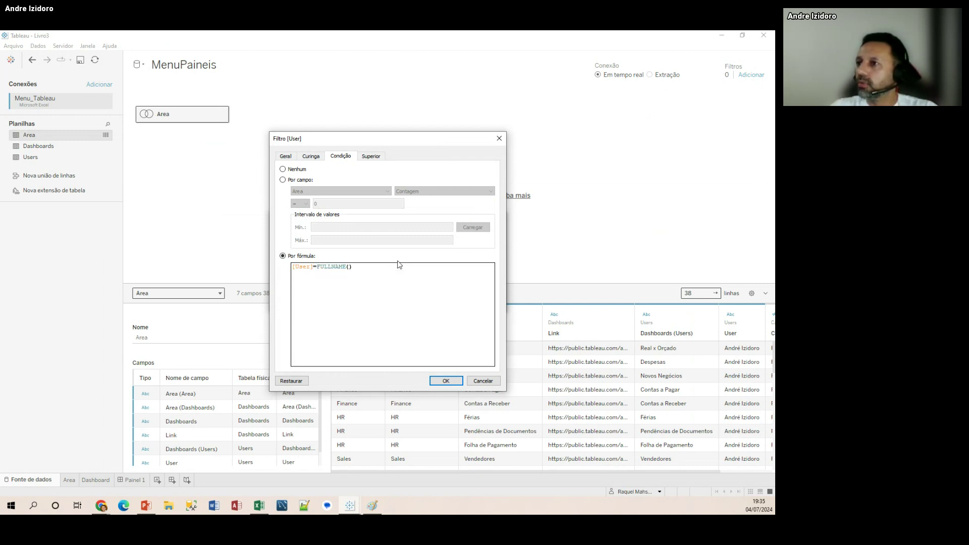
{"action": "left_click", "coordinate": [446, 381]}
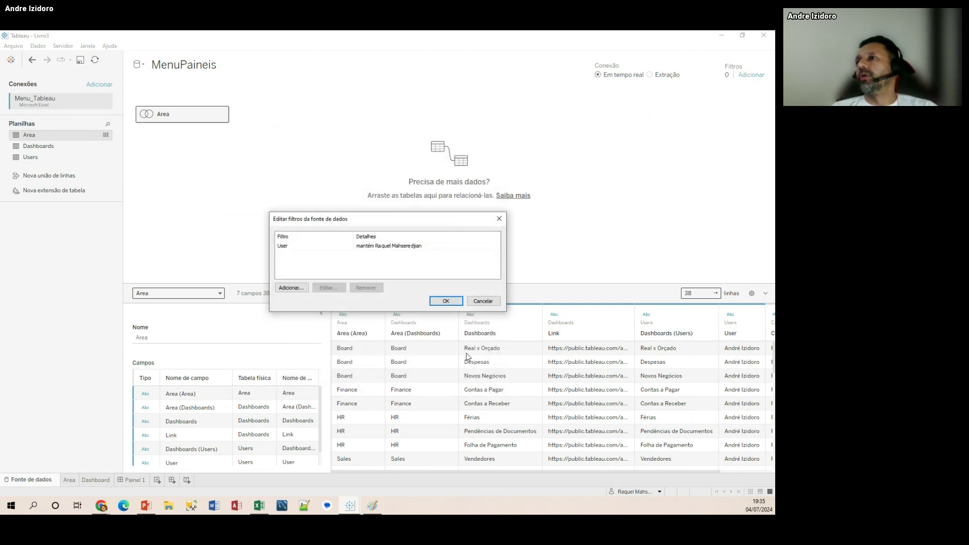
{"action": "left_click", "coordinate": [436, 301]}
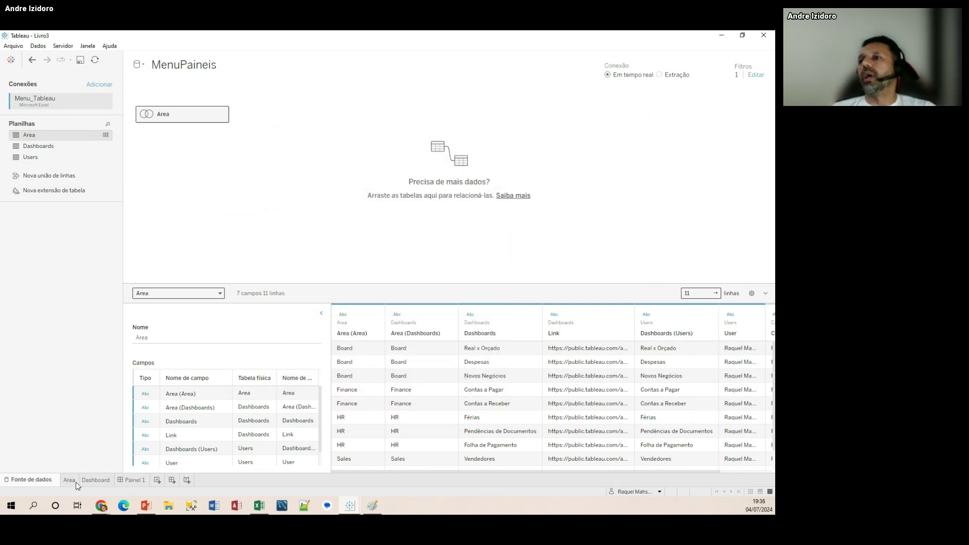
Step: Return to the Painel 1 dashboard and set its User filter to (Tudo)
{"action": "left_click", "coordinate": [135, 480]}
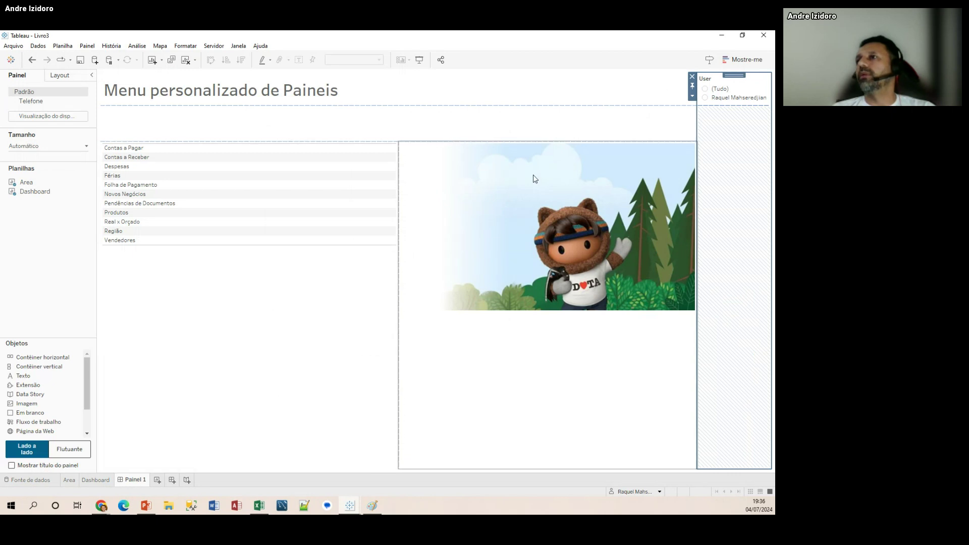
{"action": "left_click", "coordinate": [574, 123]}
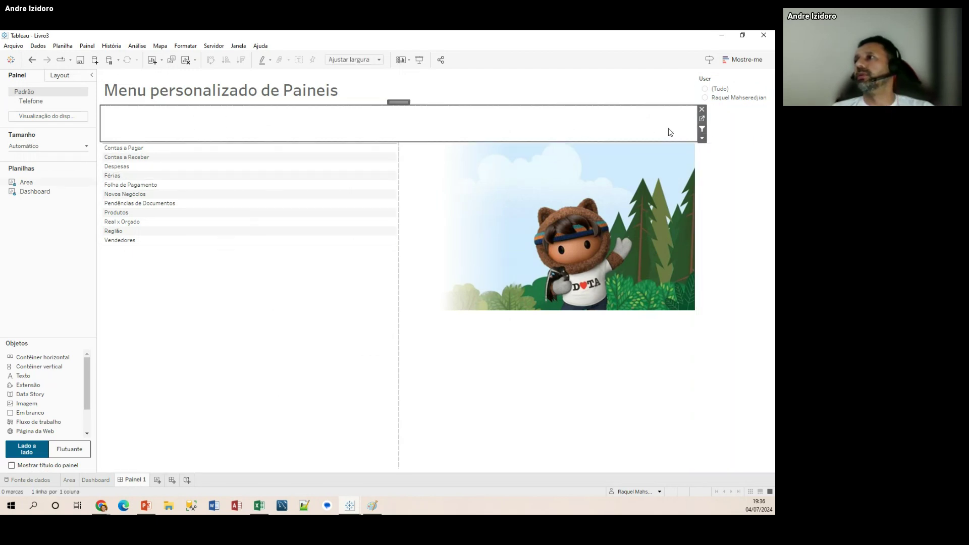
{"action": "left_click", "coordinate": [720, 89]}
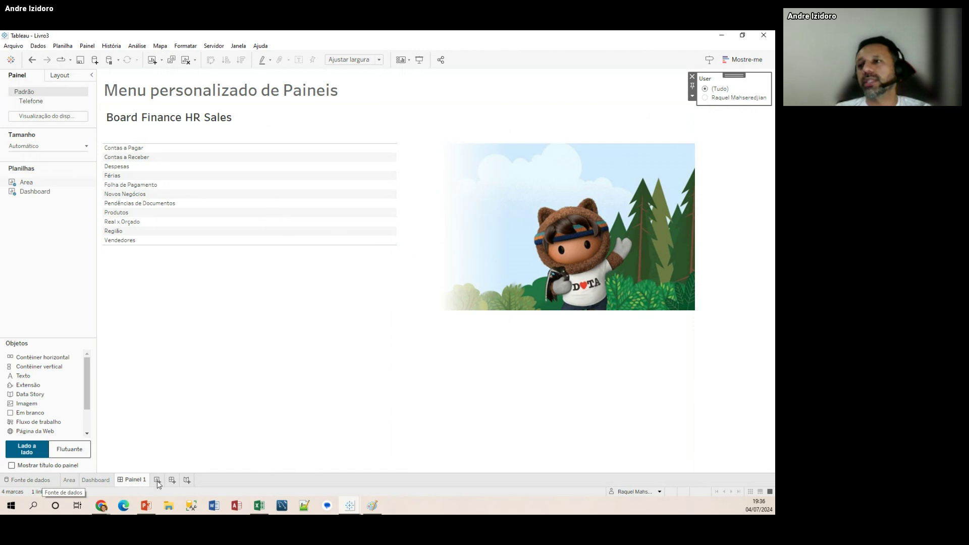
Step: Switch to Excel, review the Area and Dashboards sheets of Menu_Tableau.xlsx, and return to Tableau
{"action": "left_click", "coordinate": [259, 506]}
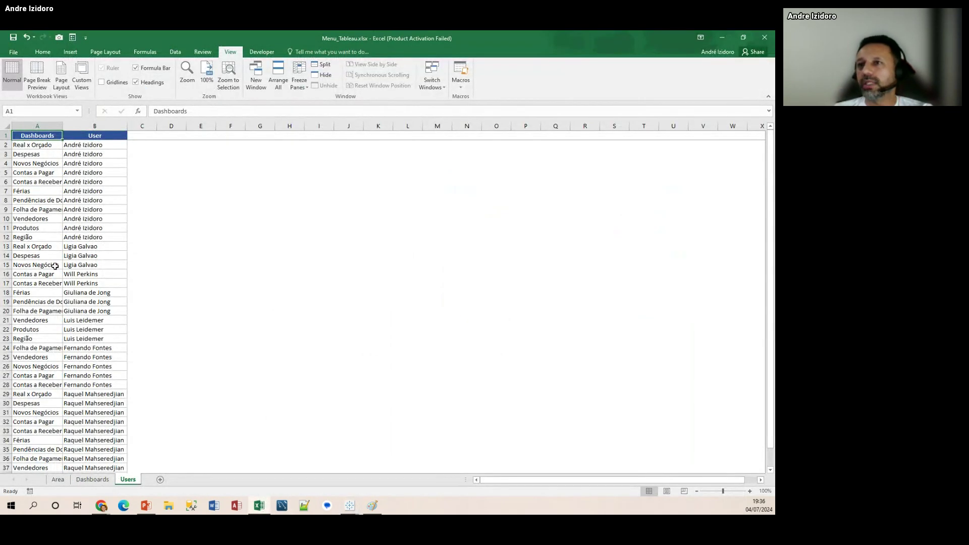
{"action": "left_click", "coordinate": [58, 479]}
{"action": "left_click", "coordinate": [92, 480]}
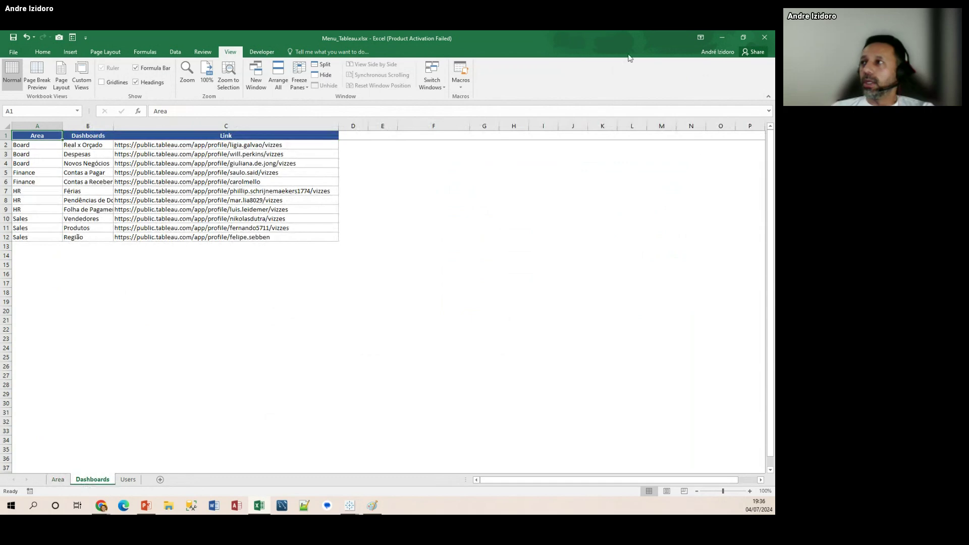
{"action": "left_click", "coordinate": [721, 38]}
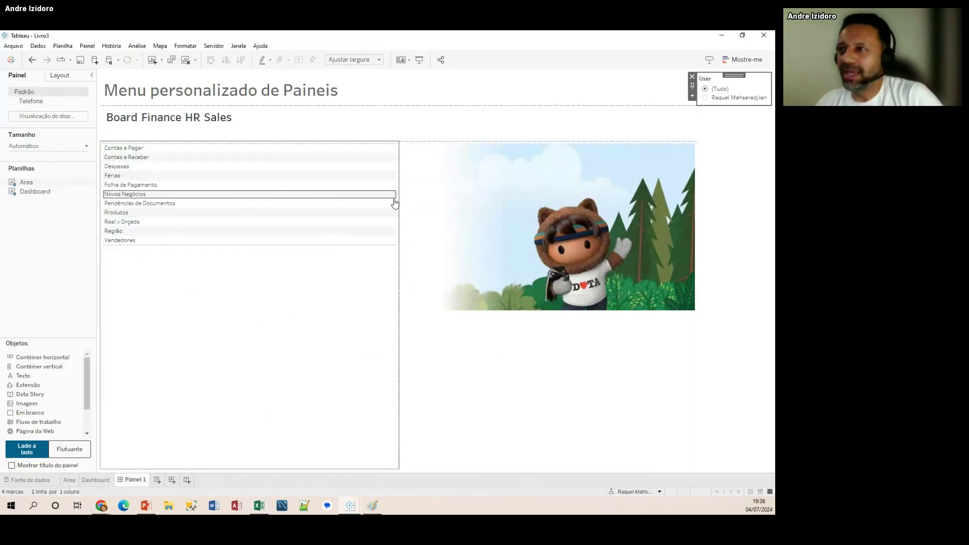
{"action": "left_click", "coordinate": [310, 328]}
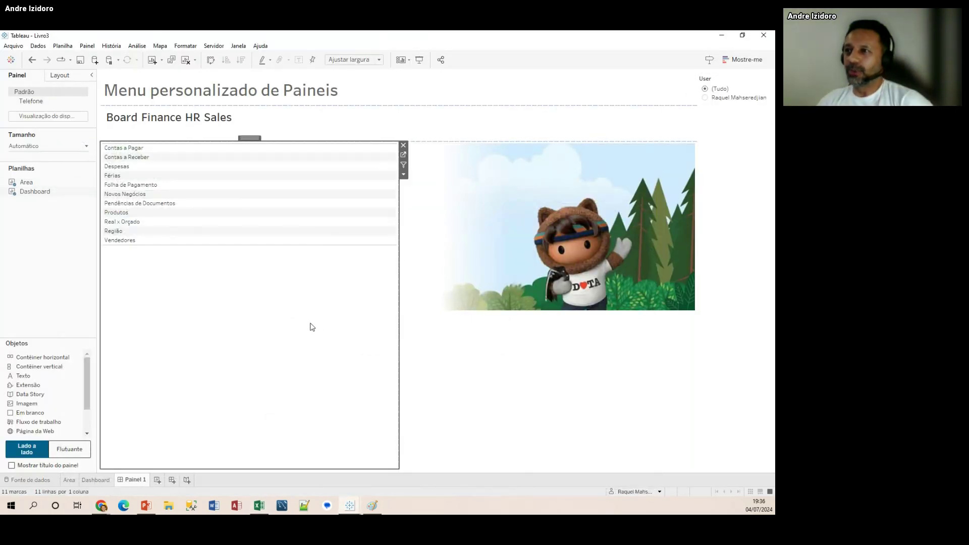
{"action": "left_click", "coordinate": [531, 354]}
{"action": "left_click", "coordinate": [713, 322]}
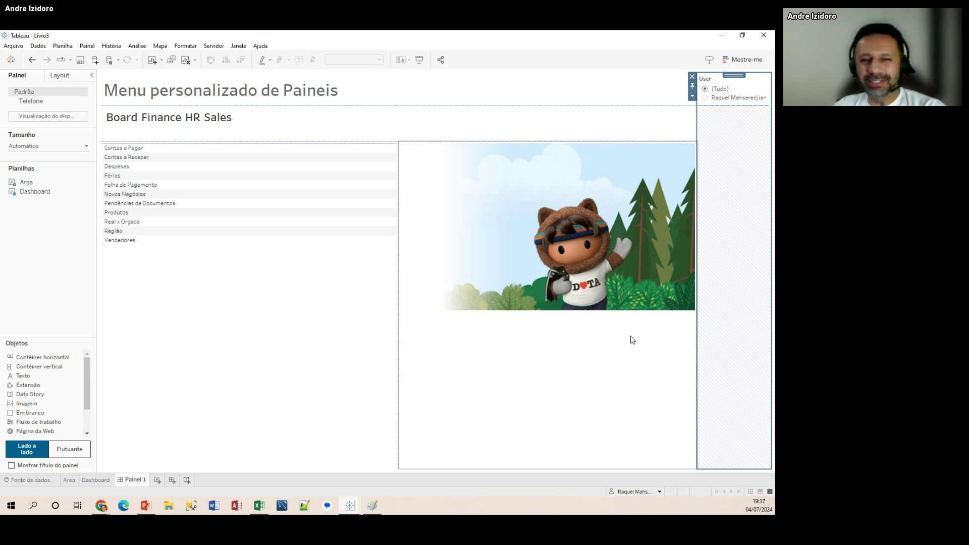
Step: Switch to the PowerPoint presentation and go to the closing Thank You slide
{"action": "left_click", "coordinate": [722, 37]}
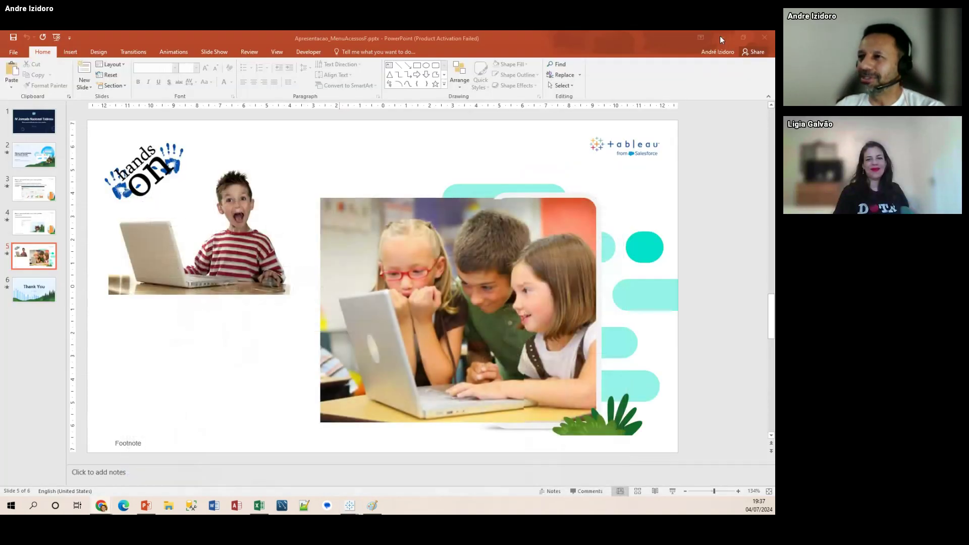
{"action": "left_click", "coordinate": [31, 290]}
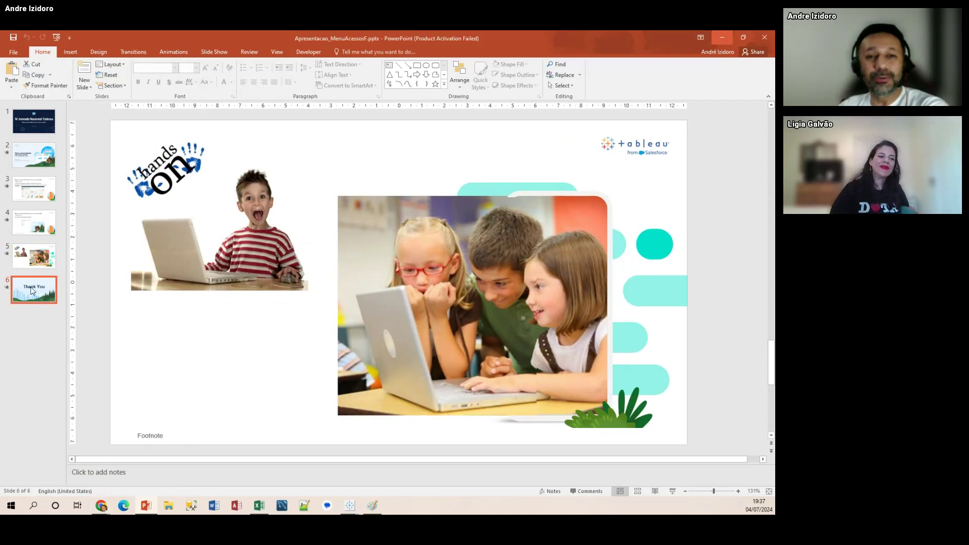
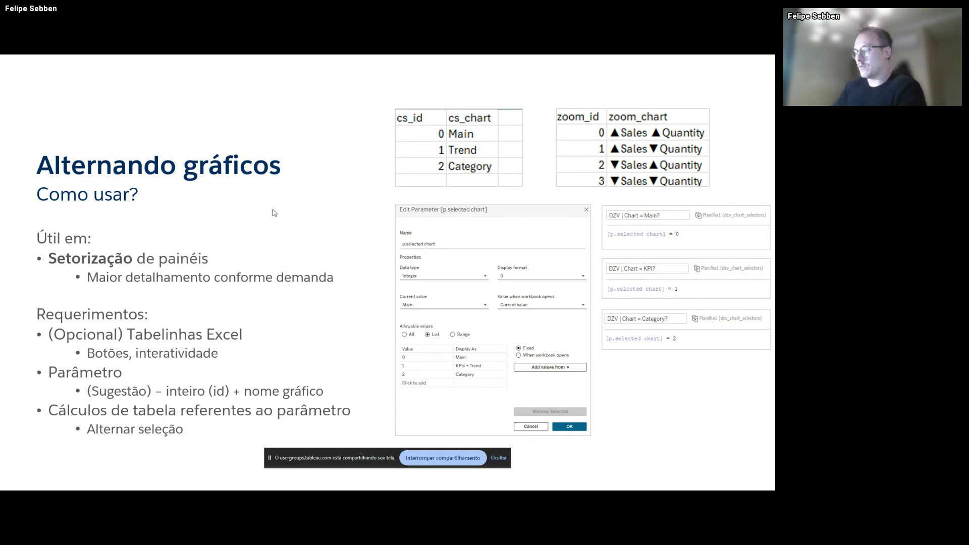
Step: Switch from the slides to the Tableau workbook with Dynamic Zone Visibility examples and view its Chart Swapping dashboard in presentation mode
{"action": "key", "text": "alt+Tab"}
{"action": "key", "text": "alt+Tab"}
{"action": "key", "text": "alt+Tab"}
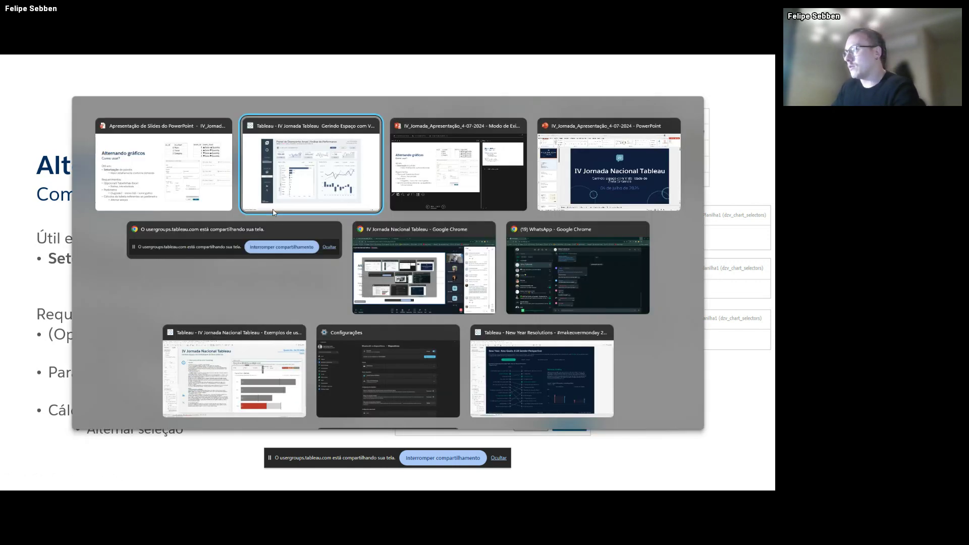
{"action": "key", "text": "alt+Tab"}
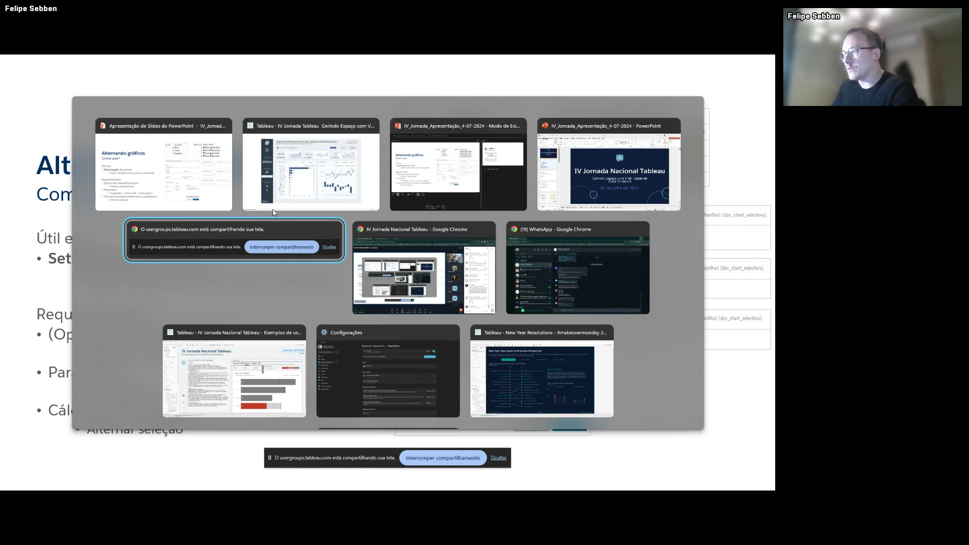
{"action": "key", "text": "alt+shift+Tab"}
{"action": "key", "text": "alt+Tab"}
{"action": "key", "text": "alt+Tab"}
{"action": "key", "text": "alt+Tab"}
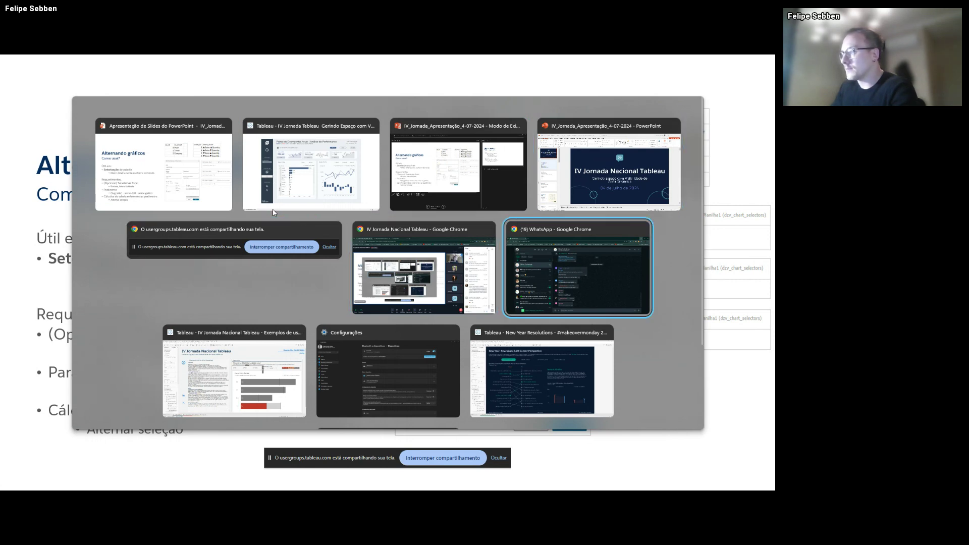
{"action": "key", "text": "alt+Tab"}
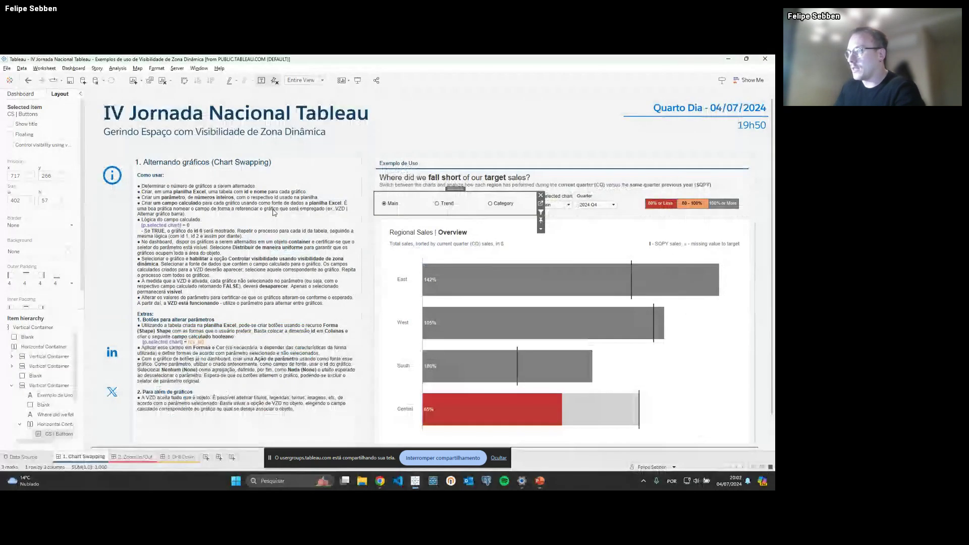
{"action": "left_click", "coordinate": [360, 81]}
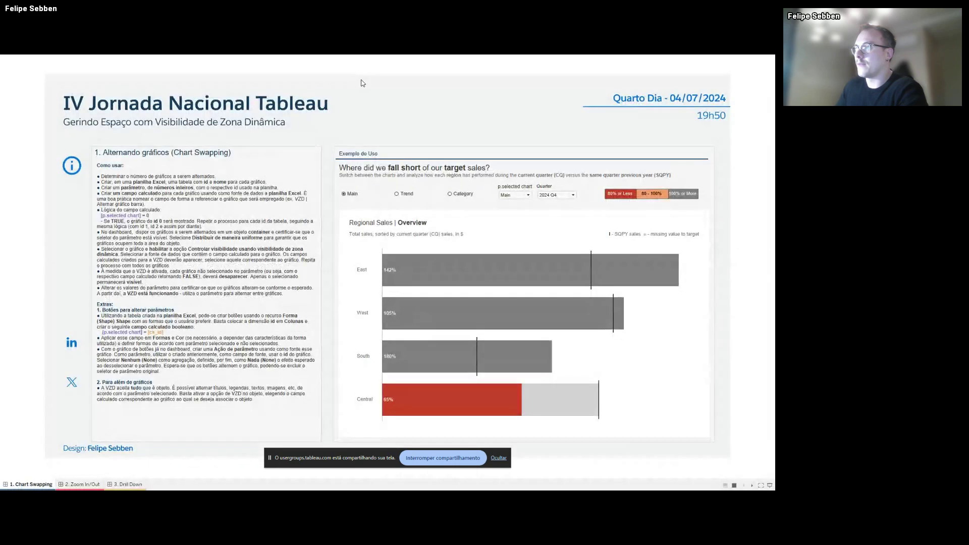
{"action": "key", "text": "Escape"}
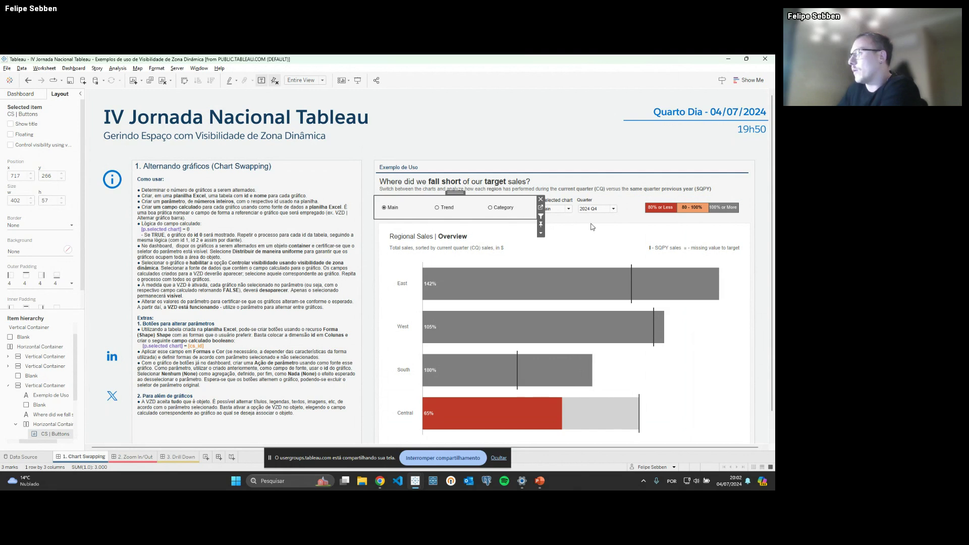
Step: Select the Main chart container around the regional sales bars to show its visibility setting
{"action": "left_click", "coordinate": [562, 244]}
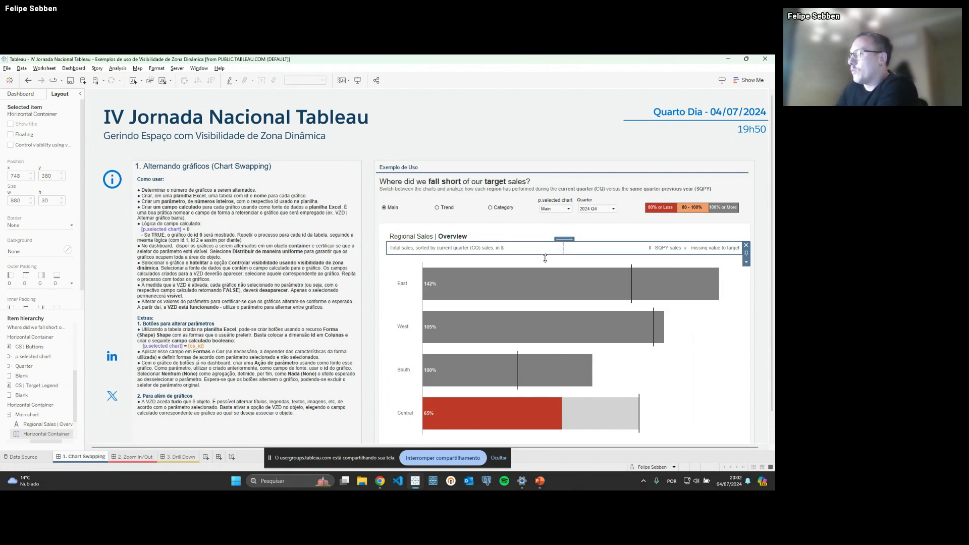
{"action": "left_click", "coordinate": [680, 317]}
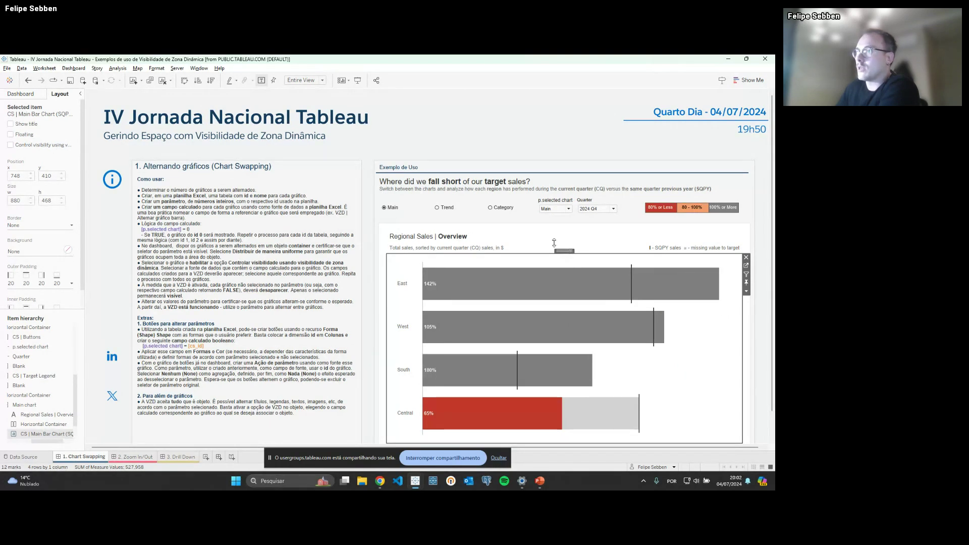
{"action": "double_click", "coordinate": [569, 251]}
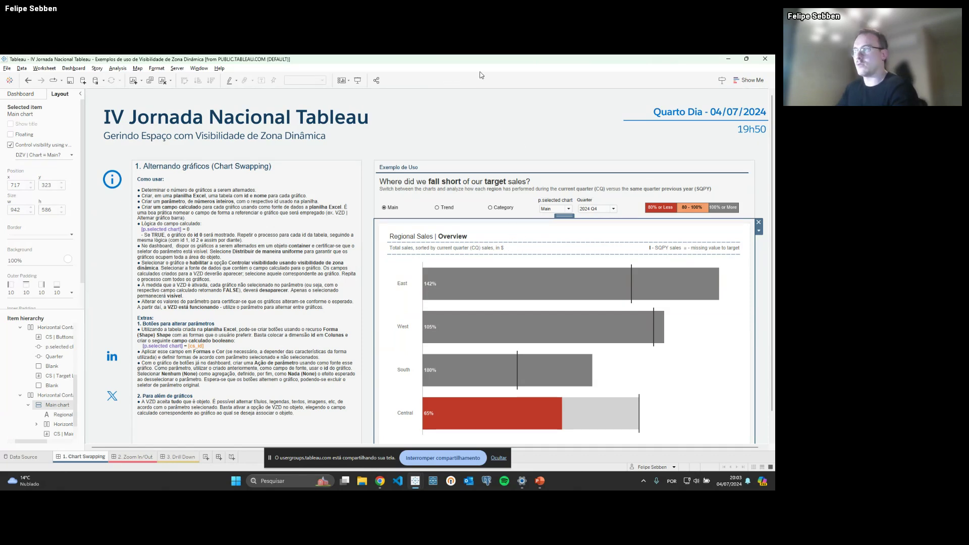
Step: Switch to the annual performance dashboard workbook, leave its presentation mode, and return to the Chart Swapping workbook
{"action": "key", "text": "alt+Tab"}
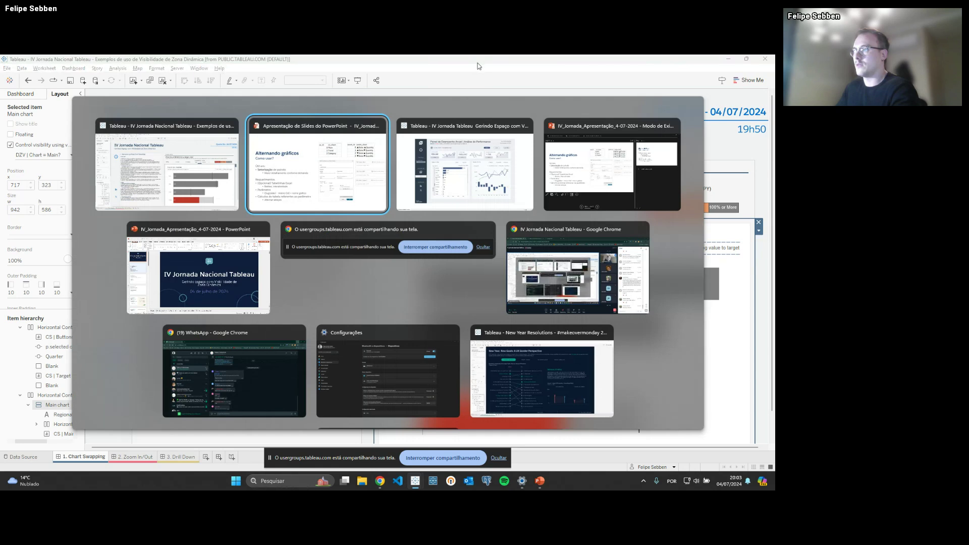
{"action": "key", "text": "alt+Tab"}
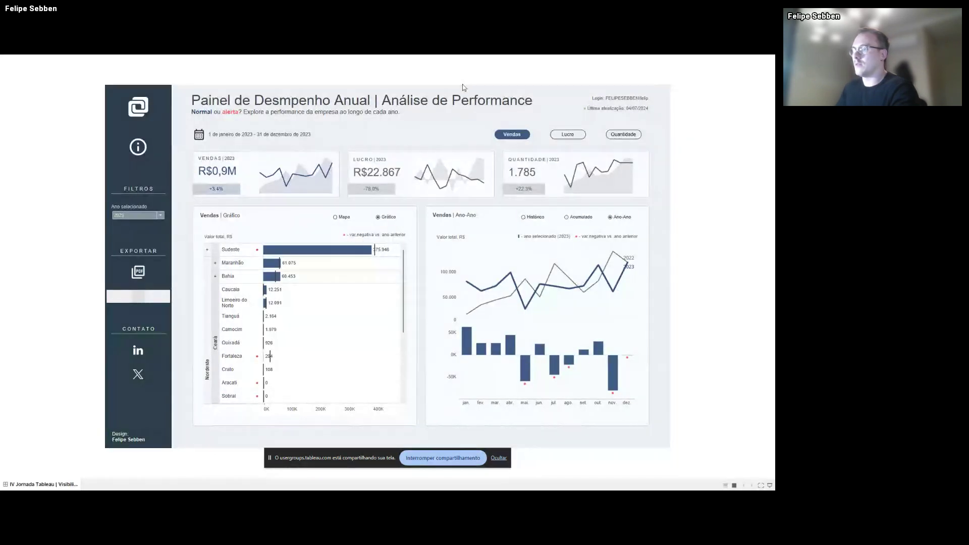
{"action": "key", "text": "Escape"}
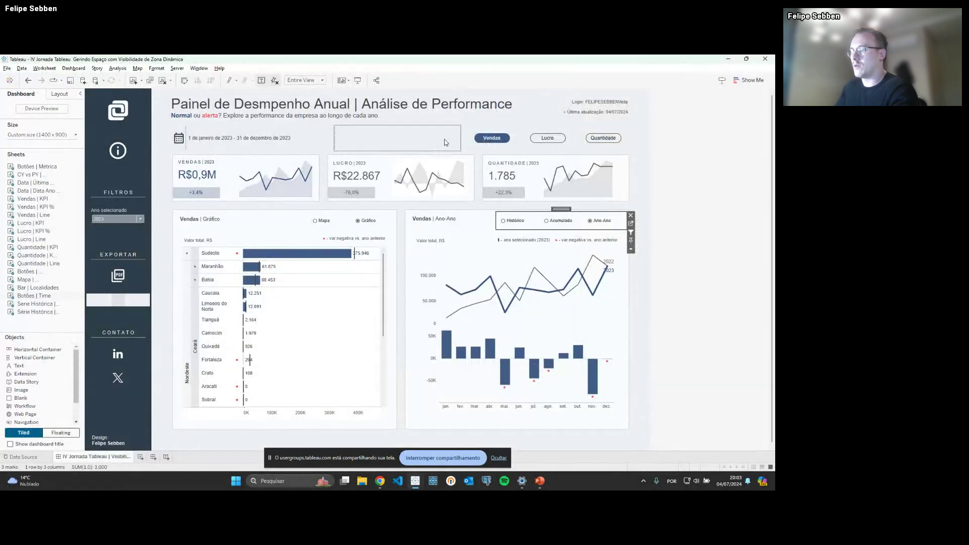
{"action": "key", "text": "alt+Tab"}
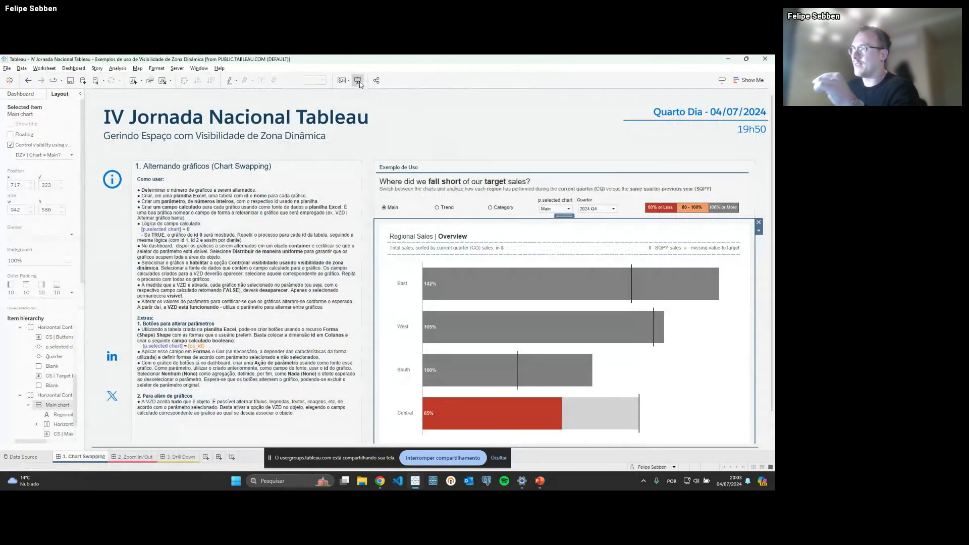
Step: Present the Chart Swapping dashboard, review the Alternando gráficos slide in PowerPoint, and return to the Tableau dashboard in editing view
{"action": "left_click", "coordinate": [357, 81]}
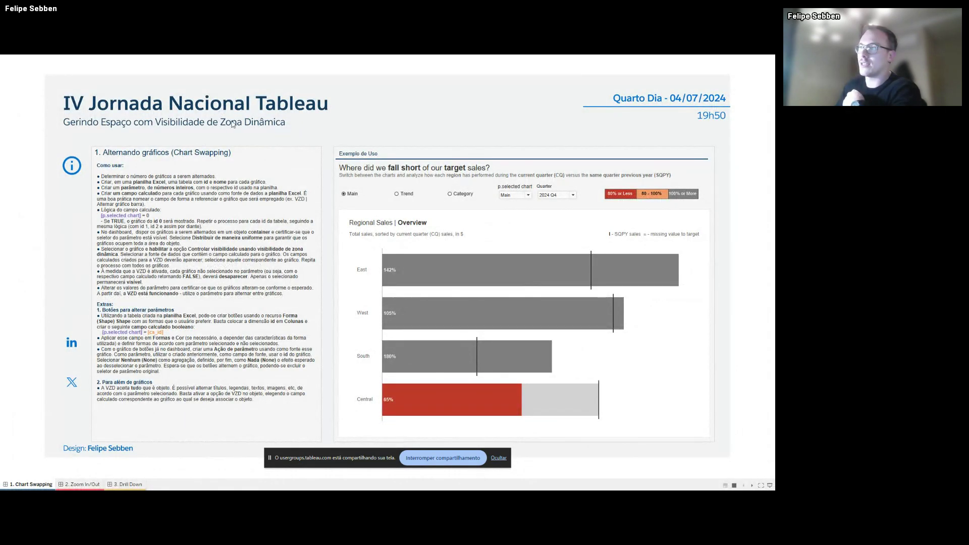
{"action": "mouse_move", "coordinate": [416, 262]}
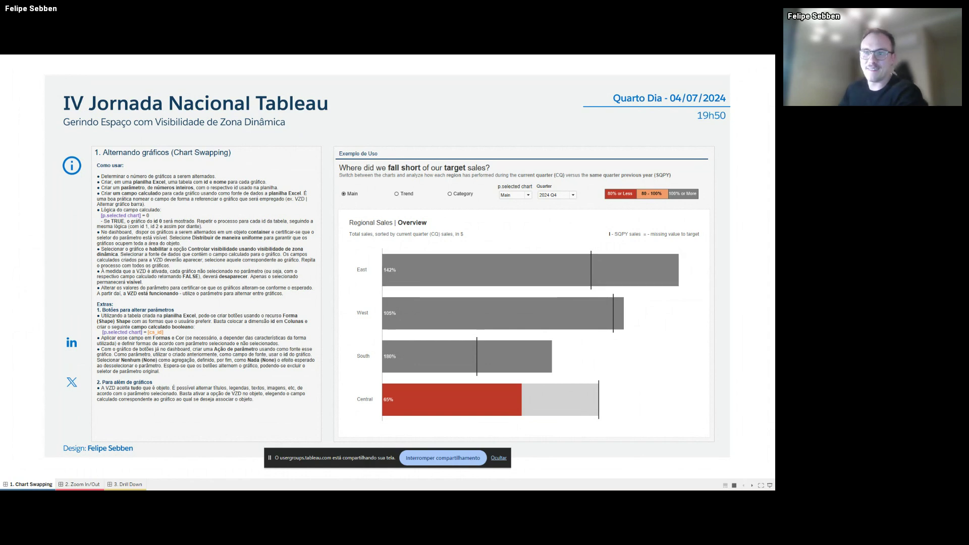
{"action": "key", "text": "alt+Tab"}
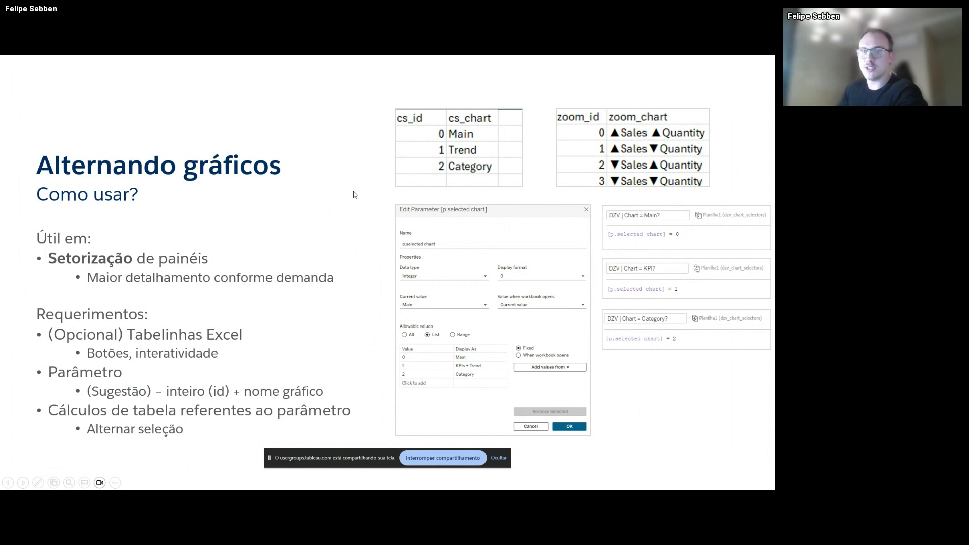
{"action": "key", "text": "alt+Tab"}
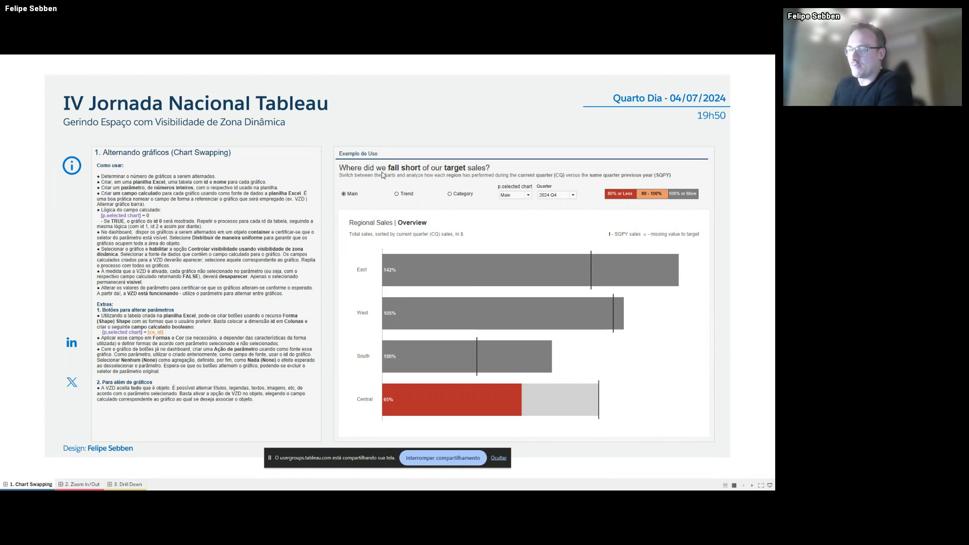
{"action": "key", "text": "Escape"}
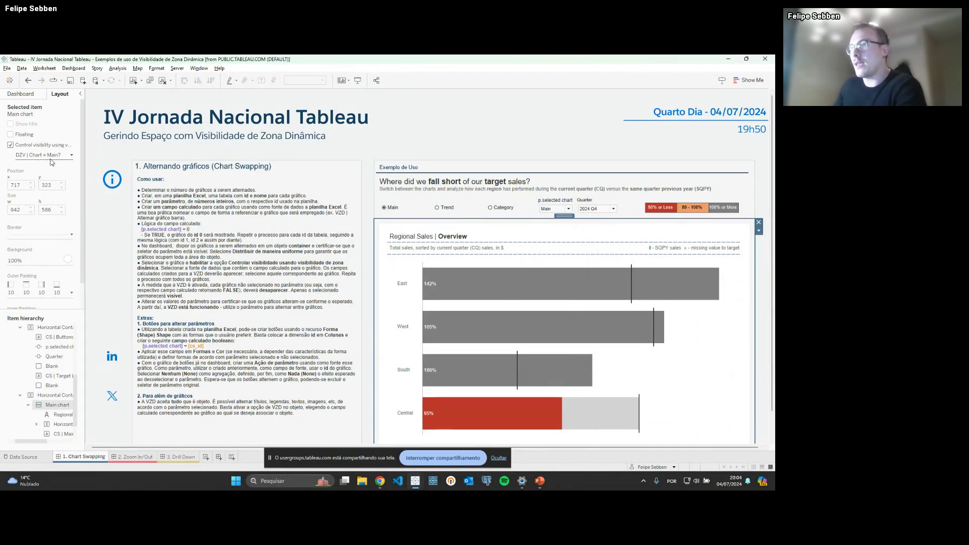
Step: Go to the CS | Main Bar Chart sheet and open the DZV | Chart = Main? calculation from the Planilha1 data source
{"action": "left_click", "coordinate": [705, 317]}
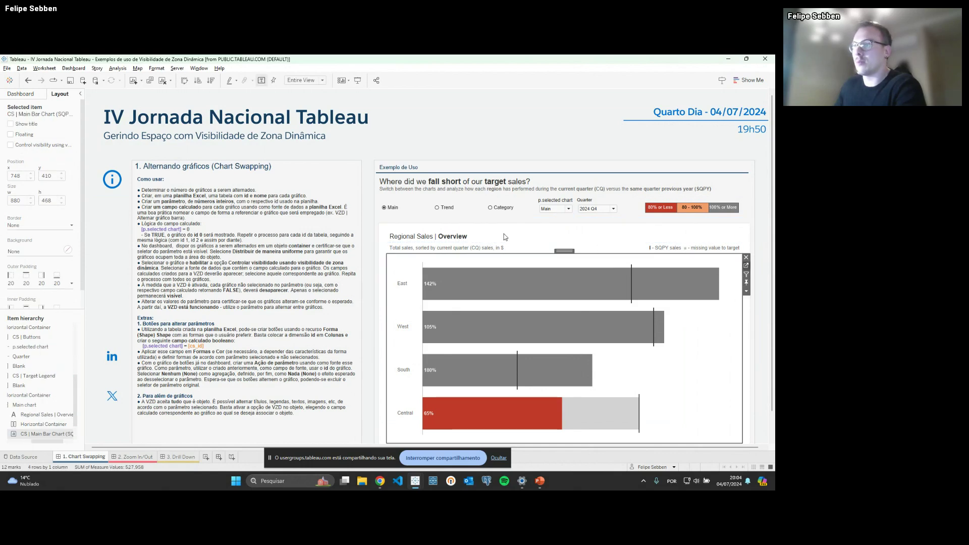
{"action": "left_click", "coordinate": [747, 265]}
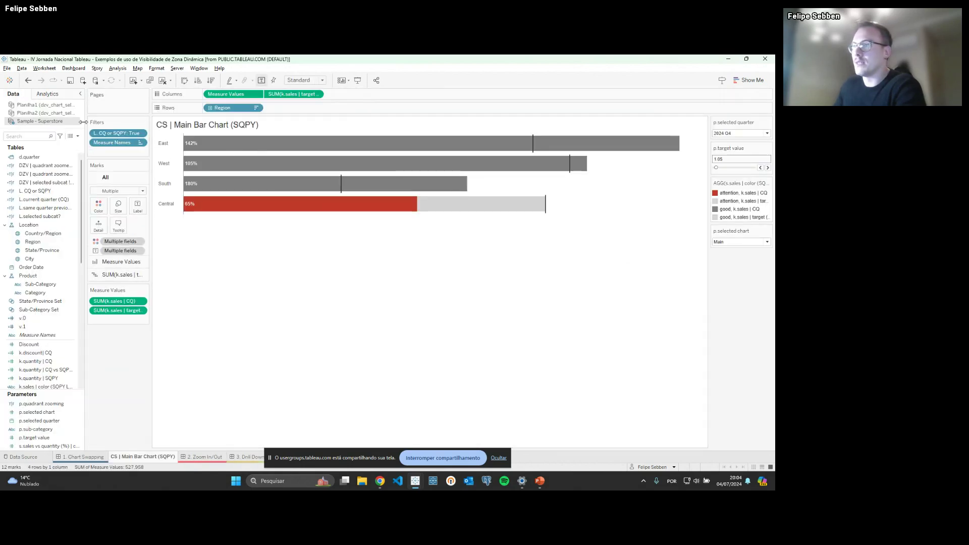
{"action": "left_click", "coordinate": [57, 109]}
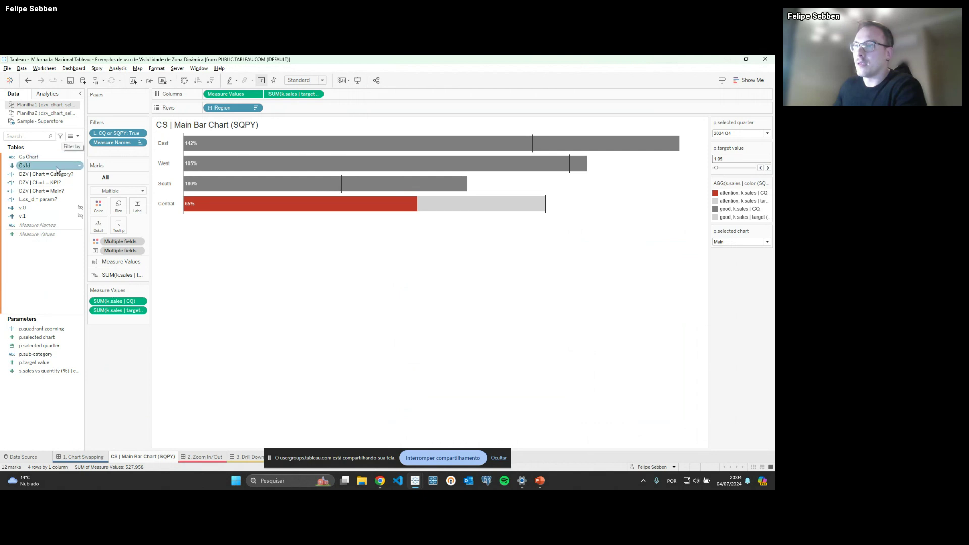
{"action": "right_click", "coordinate": [50, 192]}
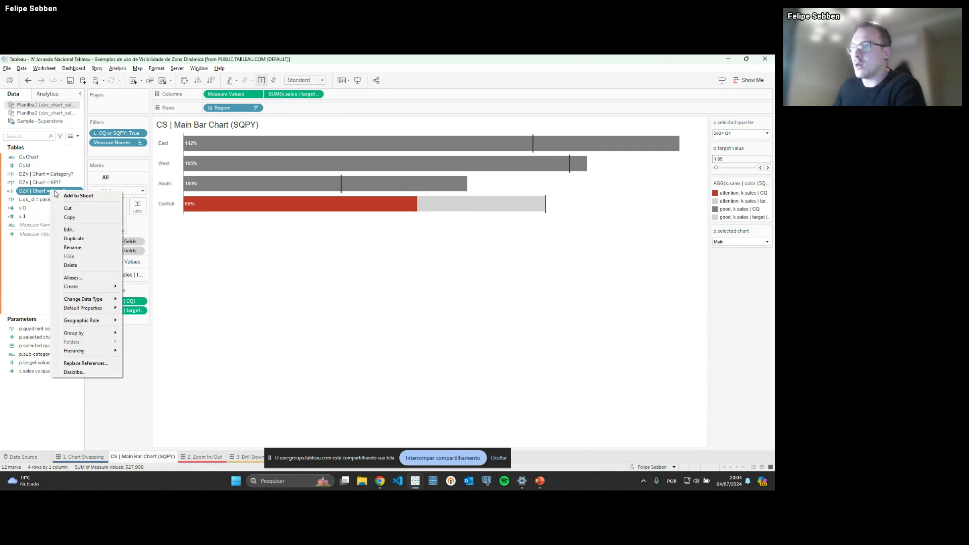
{"action": "left_click", "coordinate": [68, 226]}
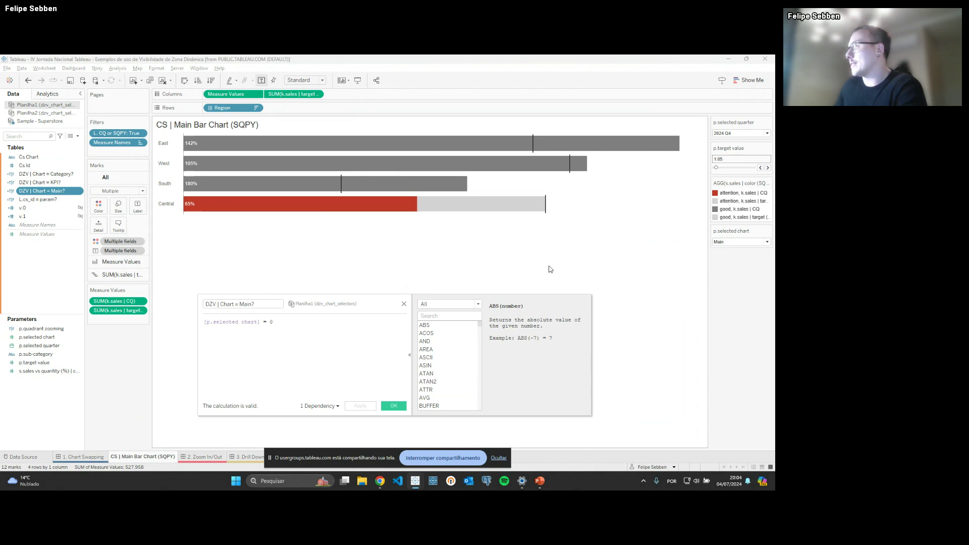
Step: Review the p.selected chart parameter's data type and list of values, and close the parameter and calculation editors
{"action": "left_click", "coordinate": [768, 231]}
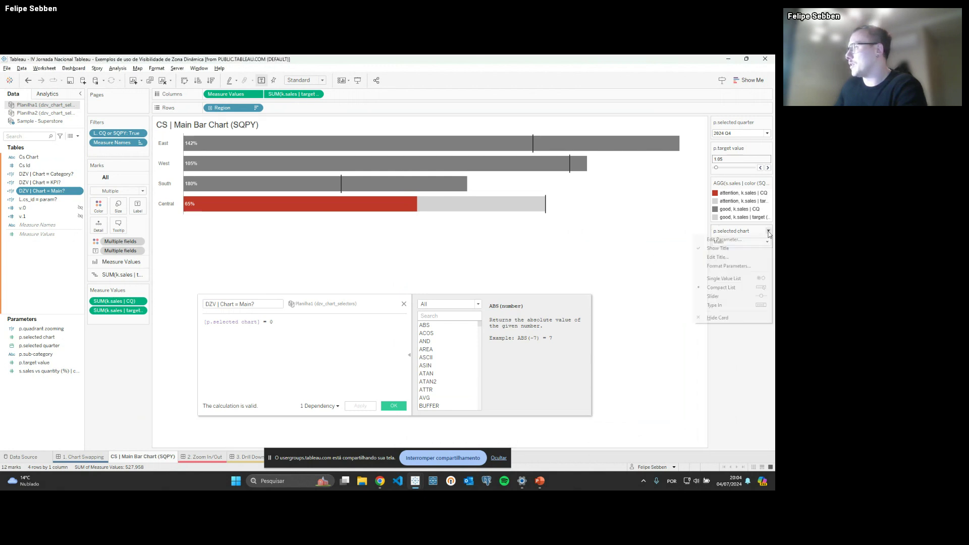
{"action": "left_click", "coordinate": [745, 241]}
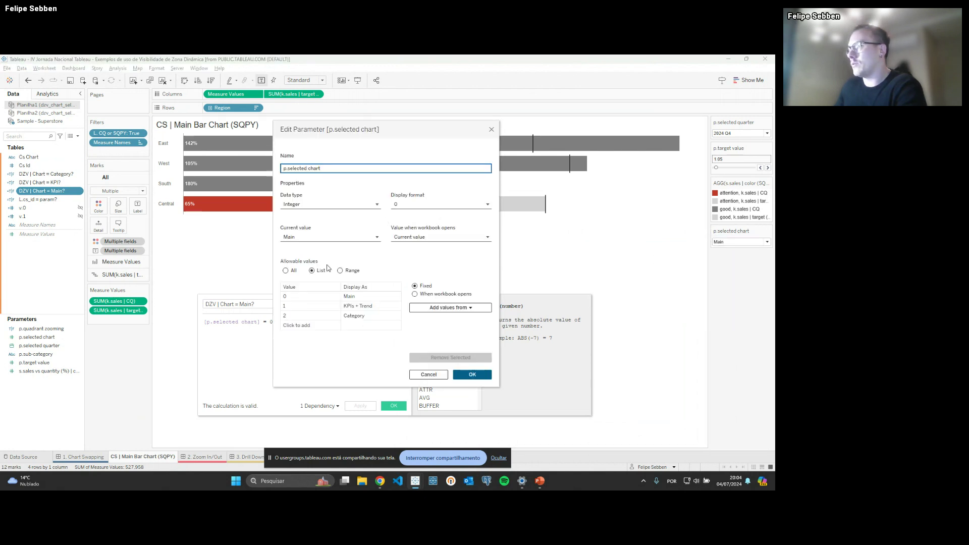
{"action": "left_click", "coordinate": [494, 129]}
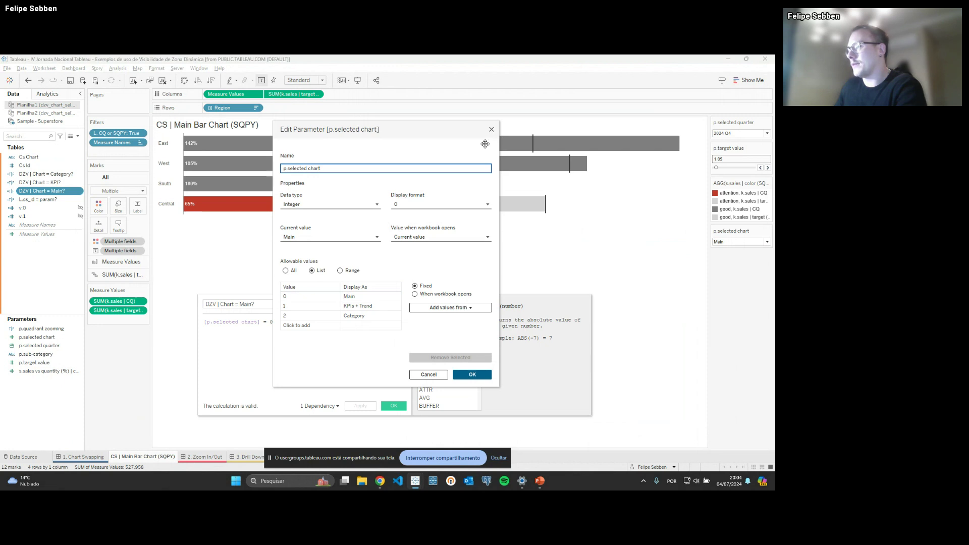
{"action": "key", "text": "Escape"}
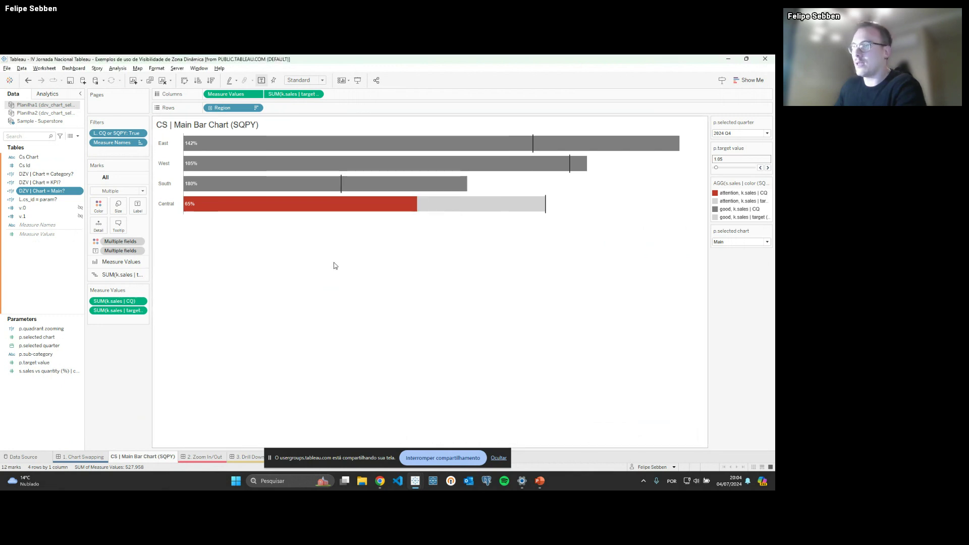
Step: Return to the Chart Swapping dashboard and inspect the title and subtitle items nested in the Main chart container
{"action": "left_click", "coordinate": [93, 457]}
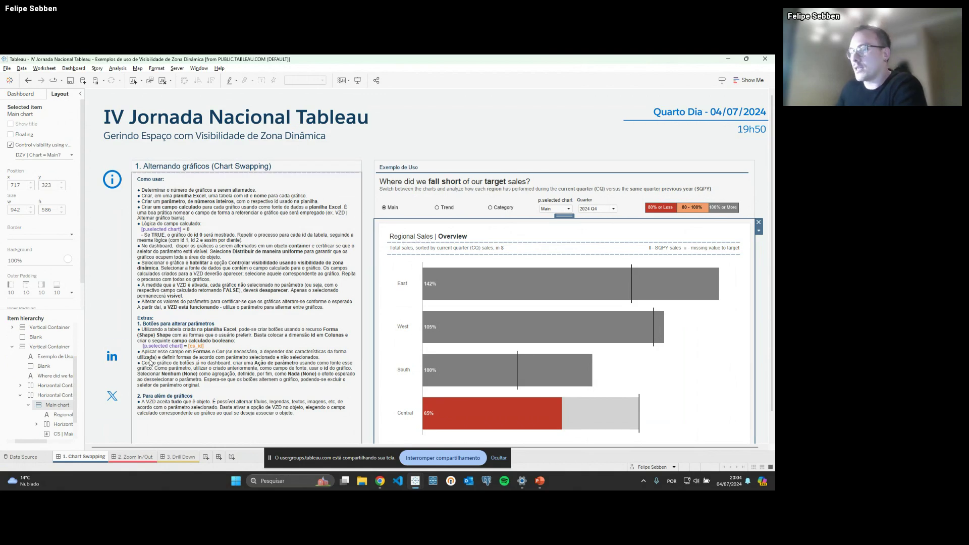
{"action": "left_click", "coordinate": [61, 415]}
{"action": "left_click", "coordinate": [61, 424]}
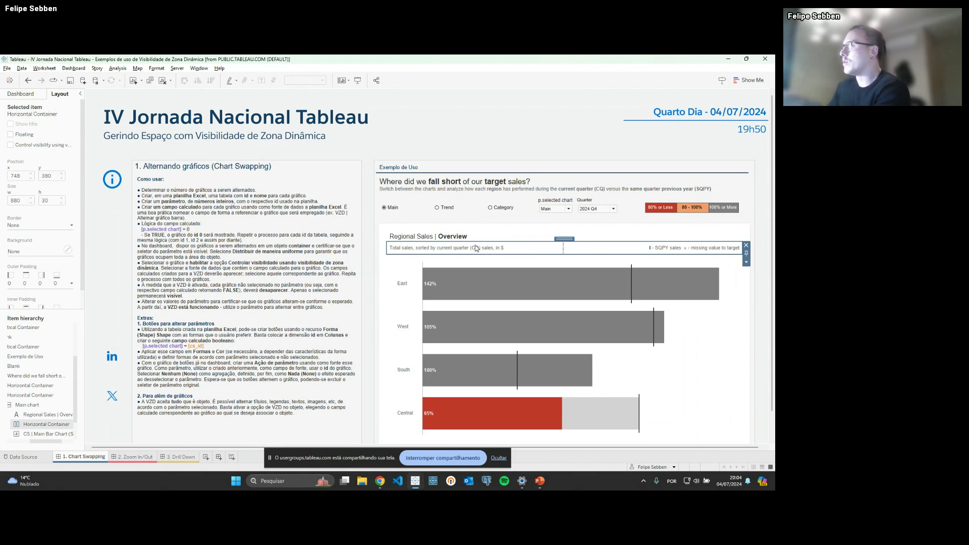
{"action": "key", "text": "Escape"}
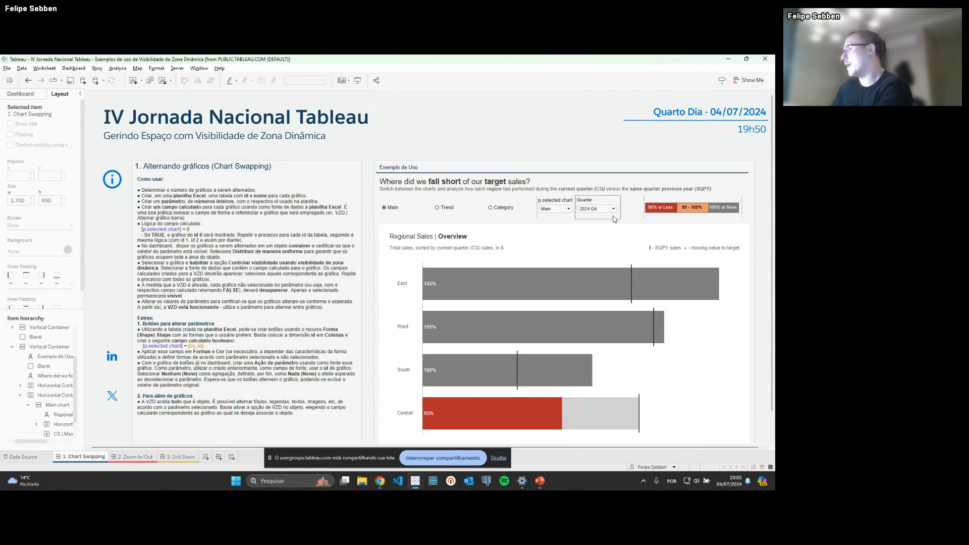
Step: Examine which field controls the visibility of the Main chart, KPI + Trend and Category containers
{"action": "mouse_move", "coordinate": [600, 302]}
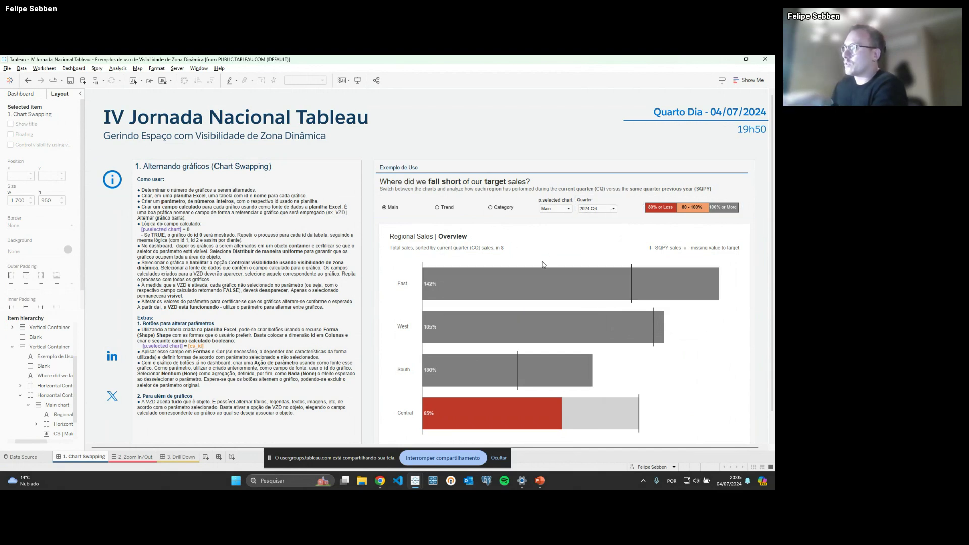
{"action": "scroll", "coordinate": [45, 371], "scroll_direction": "down", "scroll_amount": 2}
{"action": "left_click", "coordinate": [49, 378]}
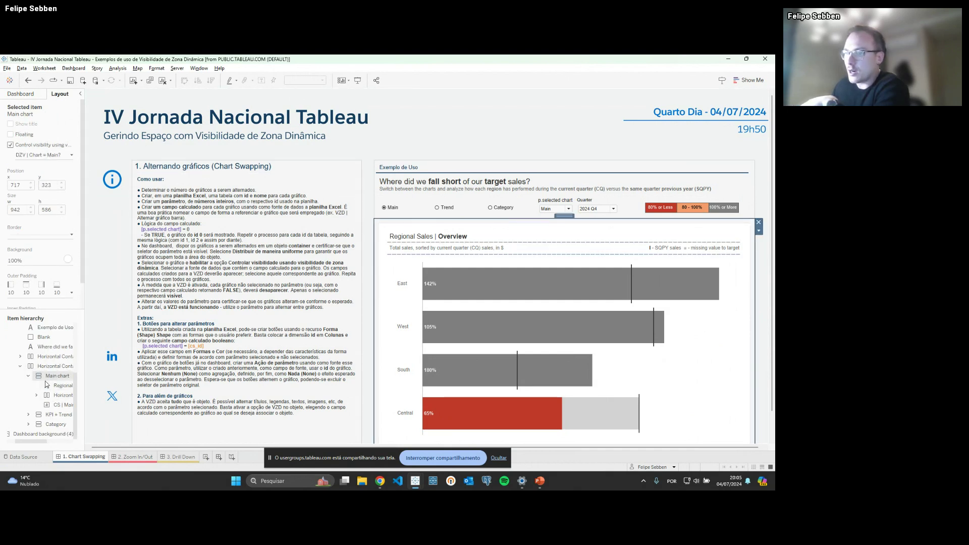
{"action": "left_click", "coordinate": [50, 415]}
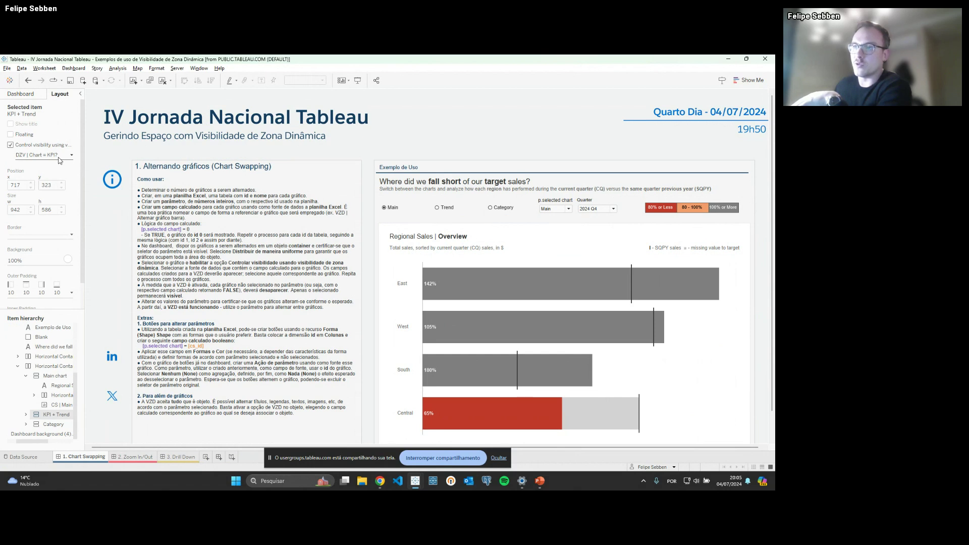
{"action": "left_click", "coordinate": [59, 157]}
{"action": "mouse_move", "coordinate": [64, 178]}
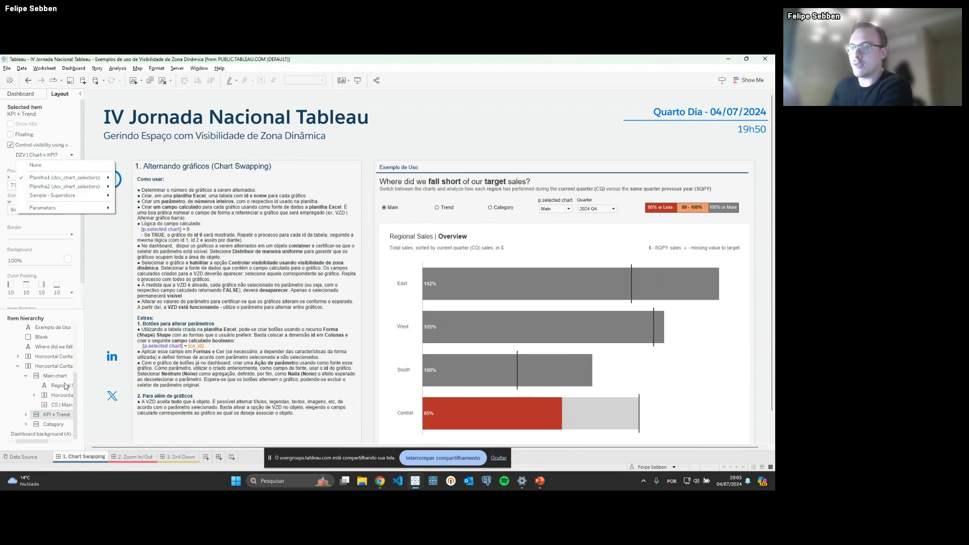
{"action": "left_click", "coordinate": [46, 425]}
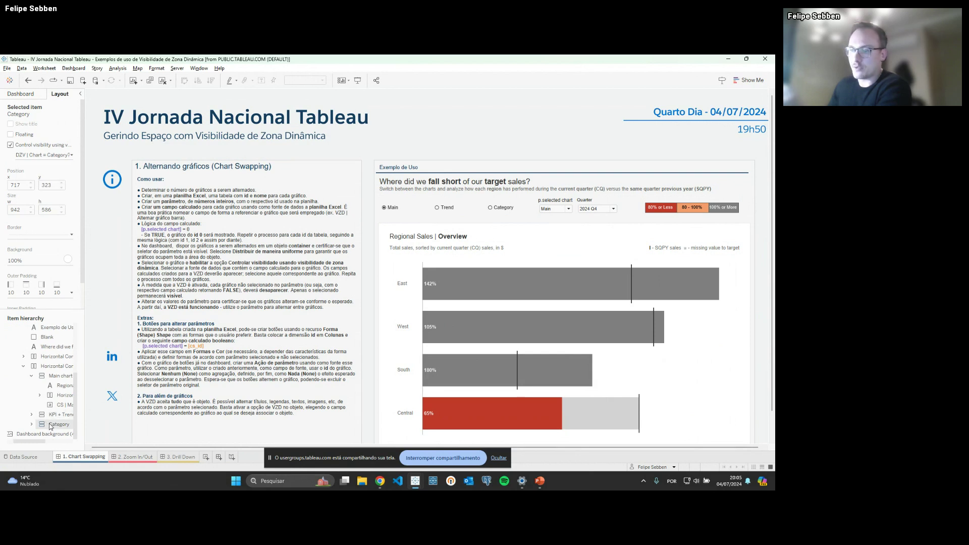
Step: Set the p.selected chart parameter to KPIs + Trend and then to Category to swap the displayed chart
{"action": "mouse_move", "coordinate": [484, 276]}
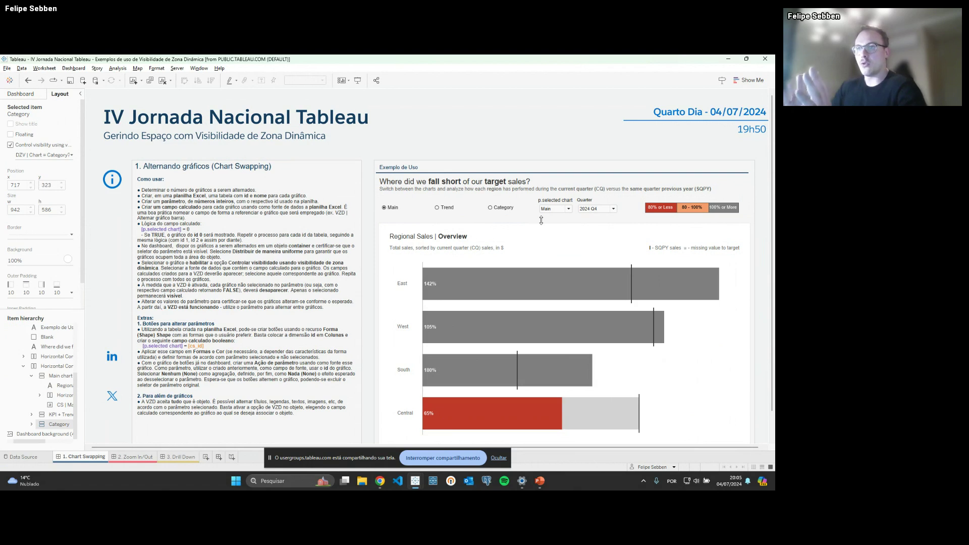
{"action": "left_click", "coordinate": [565, 212]}
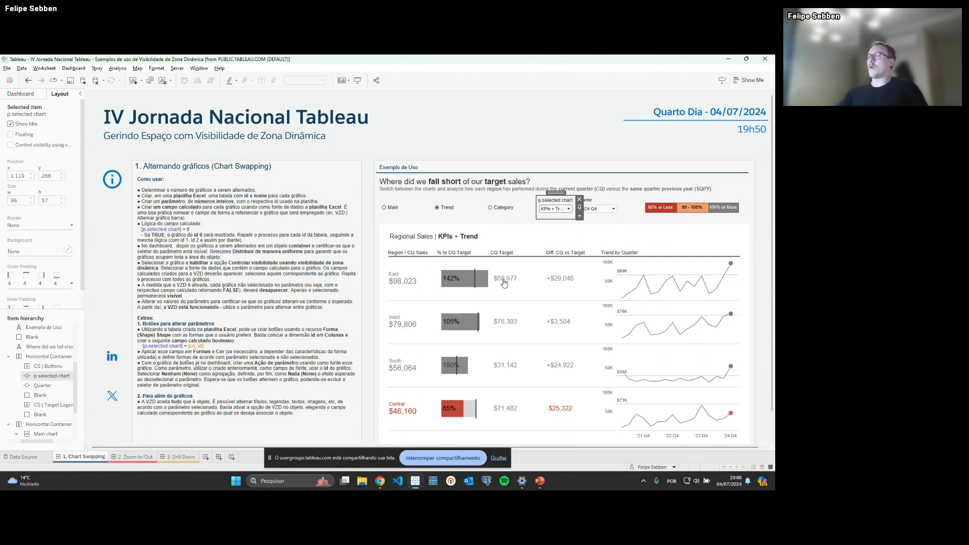
{"action": "left_click", "coordinate": [569, 210]}
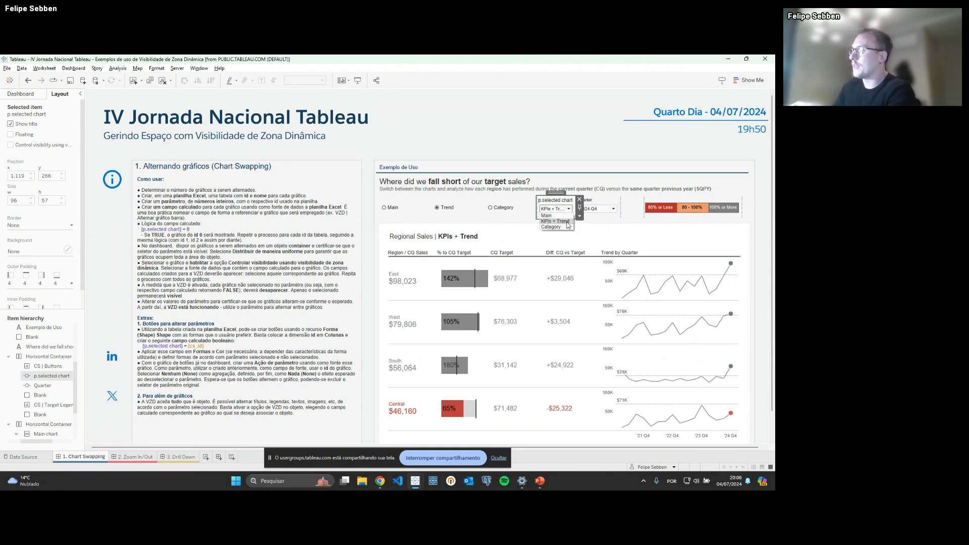
{"action": "left_click", "coordinate": [566, 228]}
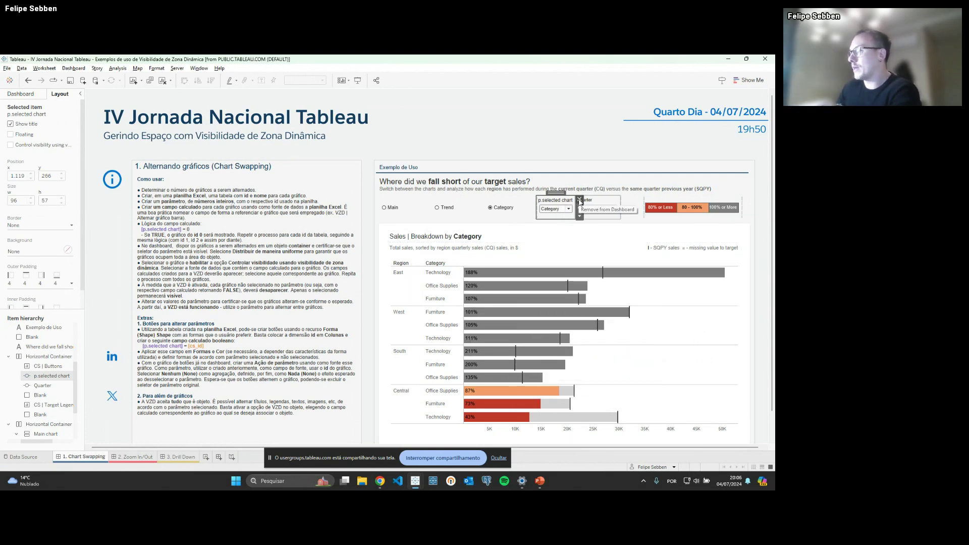
Step: Test the chart buttons above the dashboard chart by selecting Trend, Main and Category in turn
{"action": "left_click", "coordinate": [443, 210]}
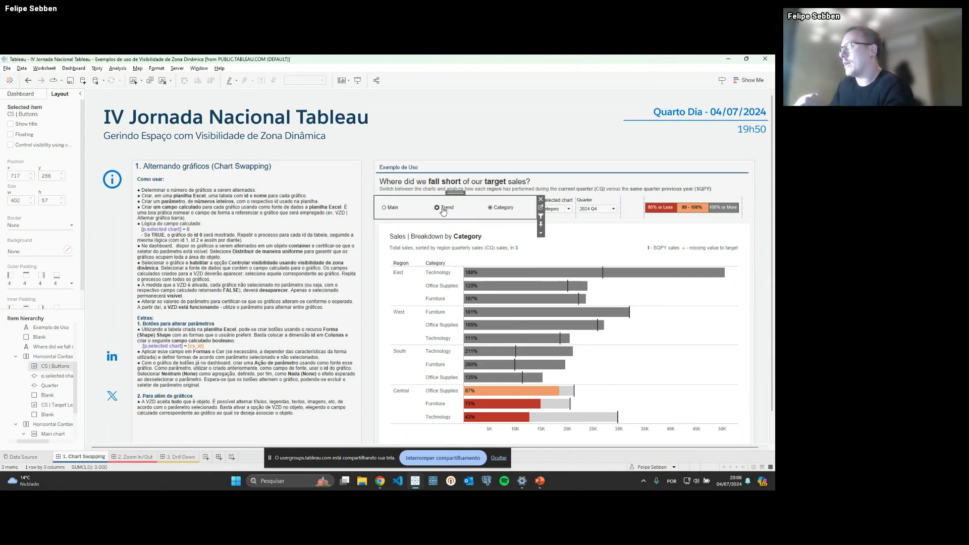
{"action": "left_click", "coordinate": [392, 212]}
{"action": "left_click", "coordinate": [493, 212]}
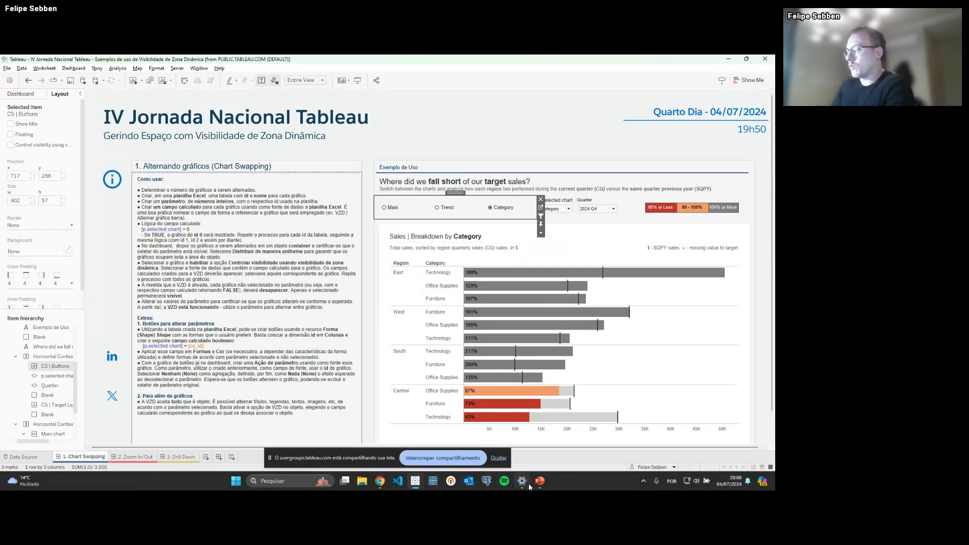
Step: Switch to the running PowerPoint slide show and advance from Alternando gráficos to the Alternando tudo slide
{"action": "mouse_move", "coordinate": [539, 484]}
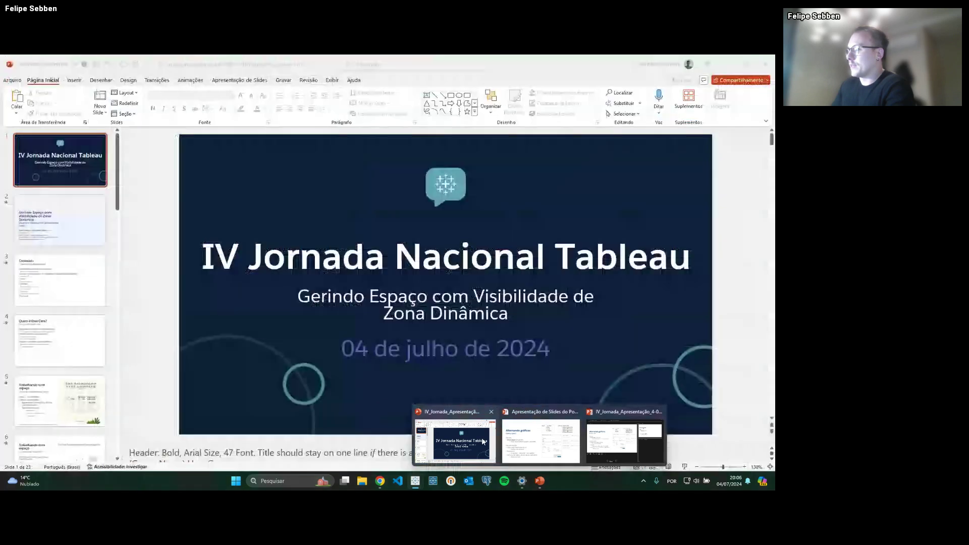
{"action": "mouse_move", "coordinate": [580, 441]}
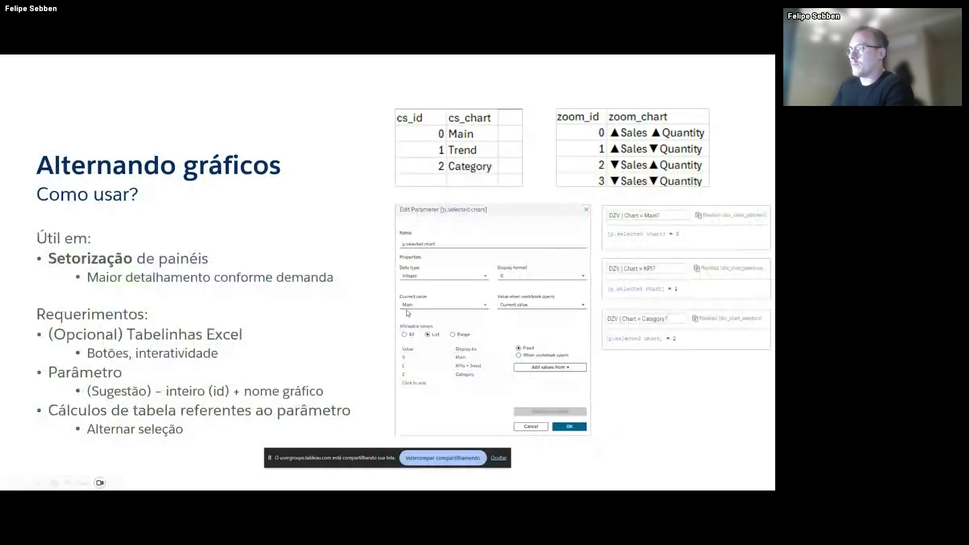
{"action": "left_click", "coordinate": [343, 283]}
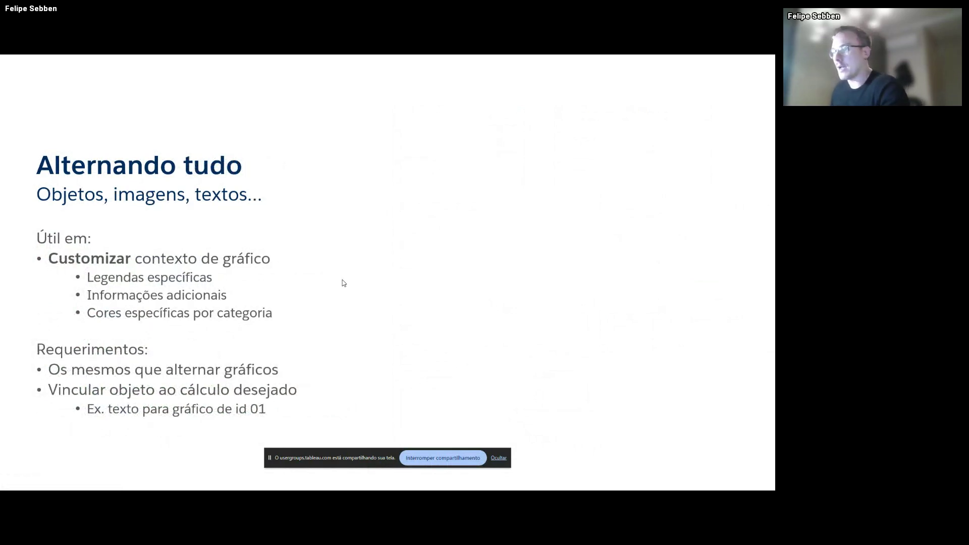
Step: Switch from the slide show to the Tableau window with the Gerindo Espaço workbook
{"action": "key", "text": "alt+Tab"}
{"action": "key", "text": "alt+Tab"}
{"action": "key", "text": "alt+Tab"}
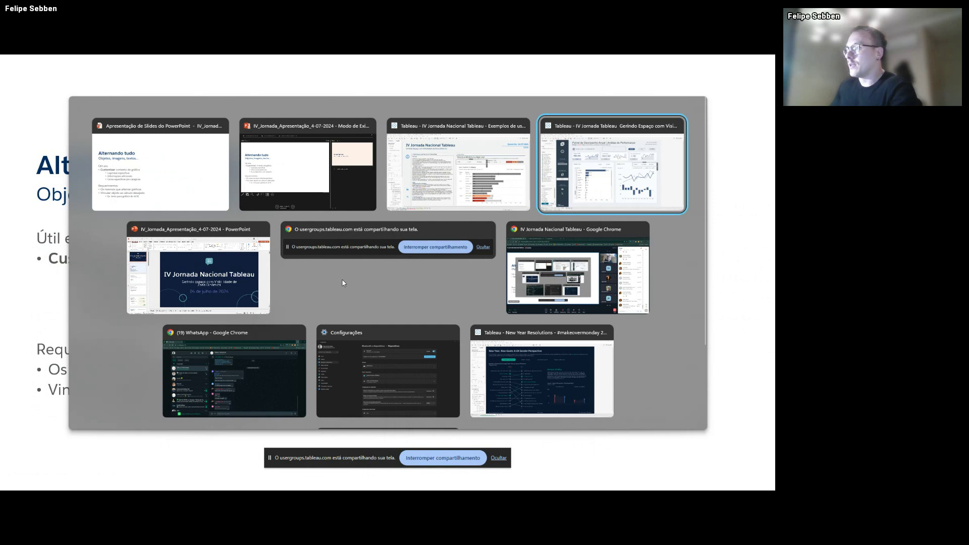
Step: Switch to the "New Year Resolutions - #makeovermonday 2024 Week 3" Tableau workbook and select the "Saving vs. Climbing" text object
{"action": "key", "text": "alt+Tab"}
{"action": "key", "text": "alt+Tab"}
{"action": "key", "text": "alt+Tab"}
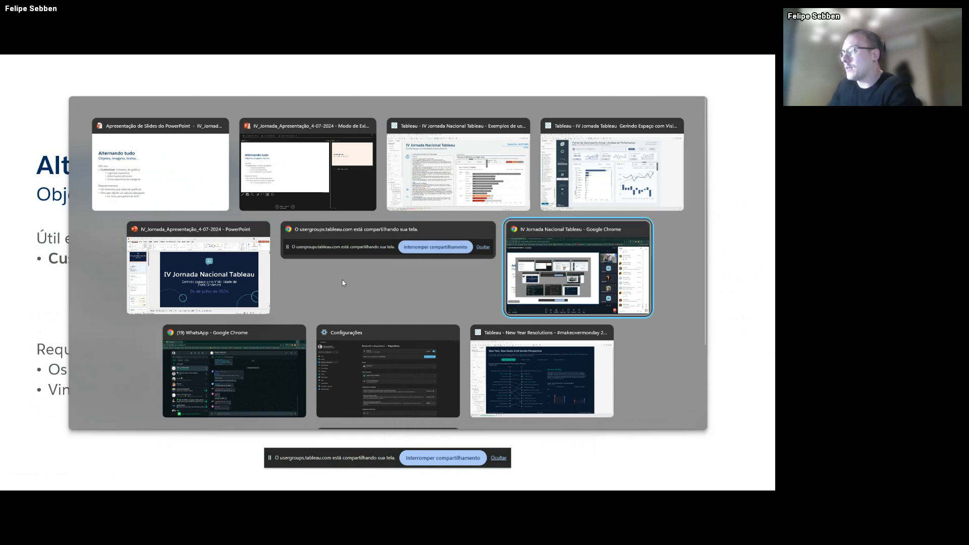
{"action": "key", "text": "alt+Tab"}
{"action": "key", "text": "alt+Tab"}
{"action": "key", "text": "alt+Tab"}
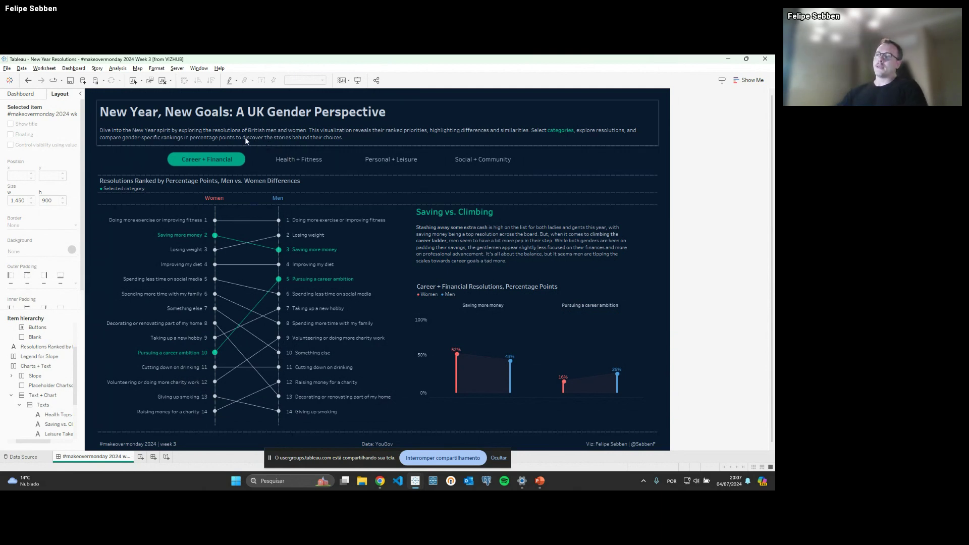
{"action": "left_click", "coordinate": [447, 238]}
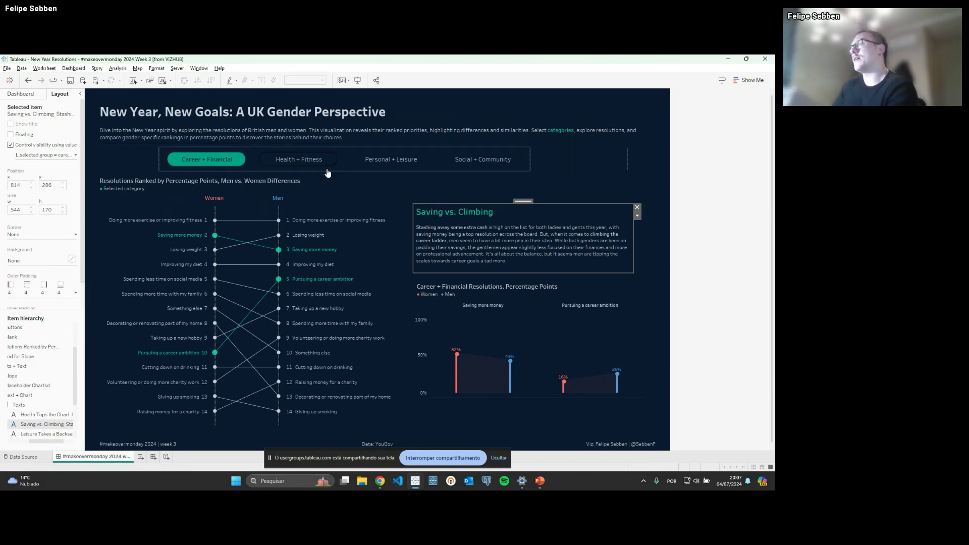
Step: Examine the men's ranking list by opening its Right Rank worksheet, return to the dashboard and clear the highlighted row
{"action": "left_click", "coordinate": [373, 237]}
{"action": "left_click", "coordinate": [397, 218]}
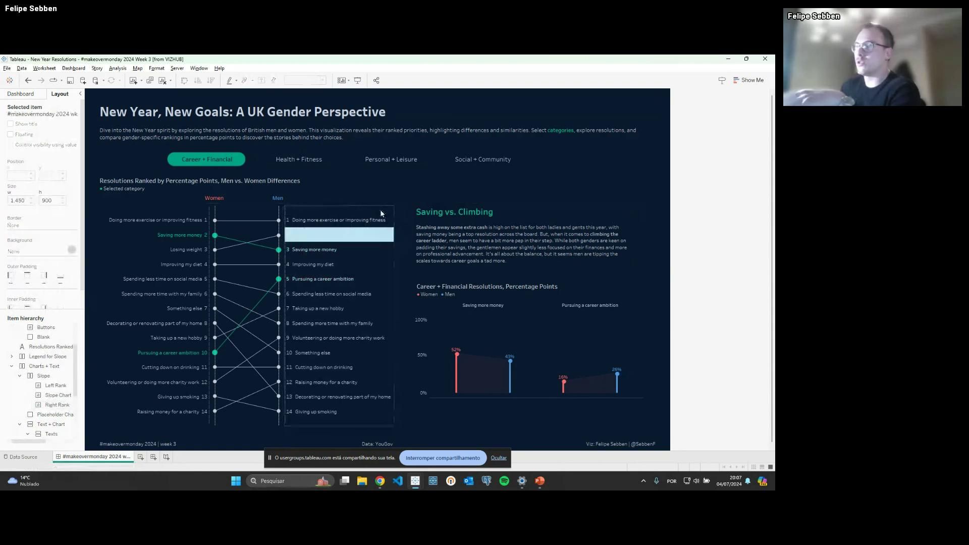
{"action": "left_click", "coordinate": [374, 263]}
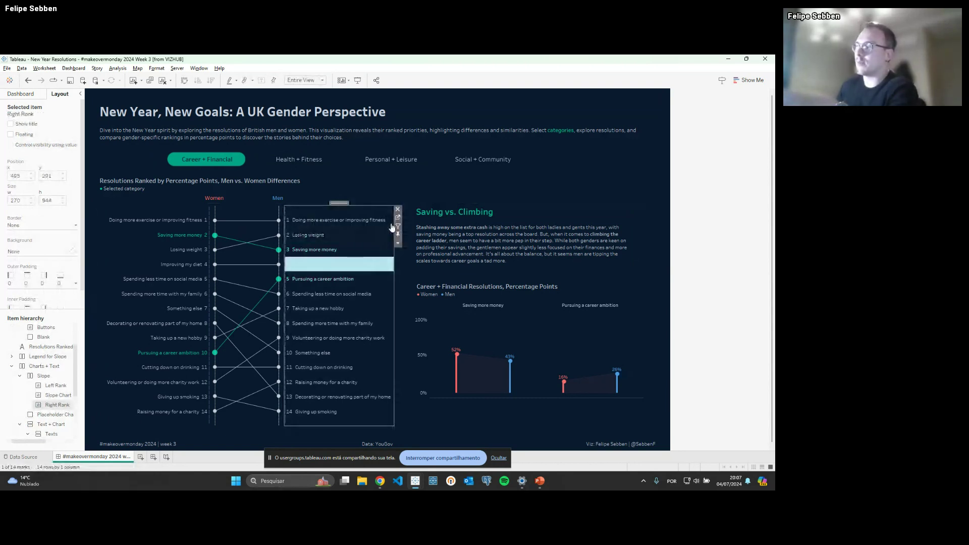
{"action": "left_click", "coordinate": [398, 218]}
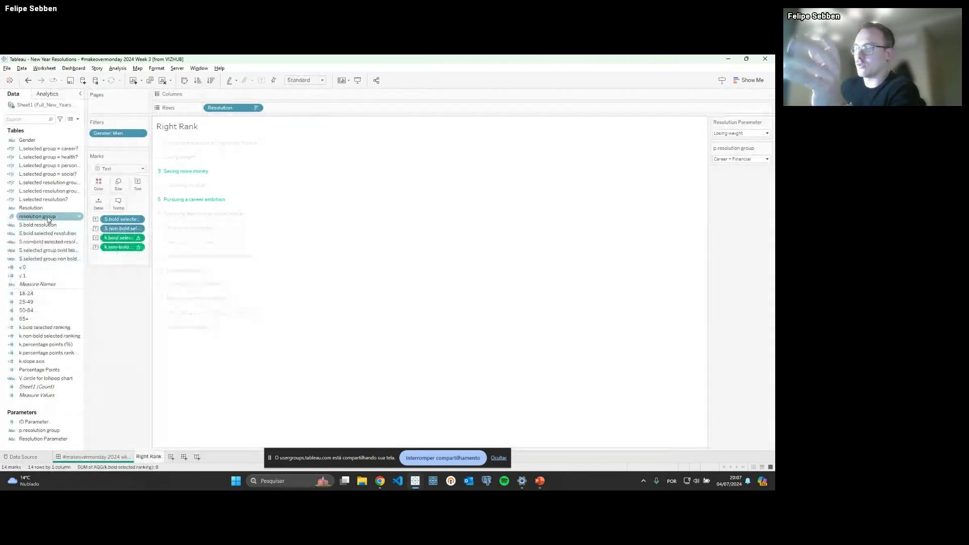
{"action": "left_click", "coordinate": [83, 458]}
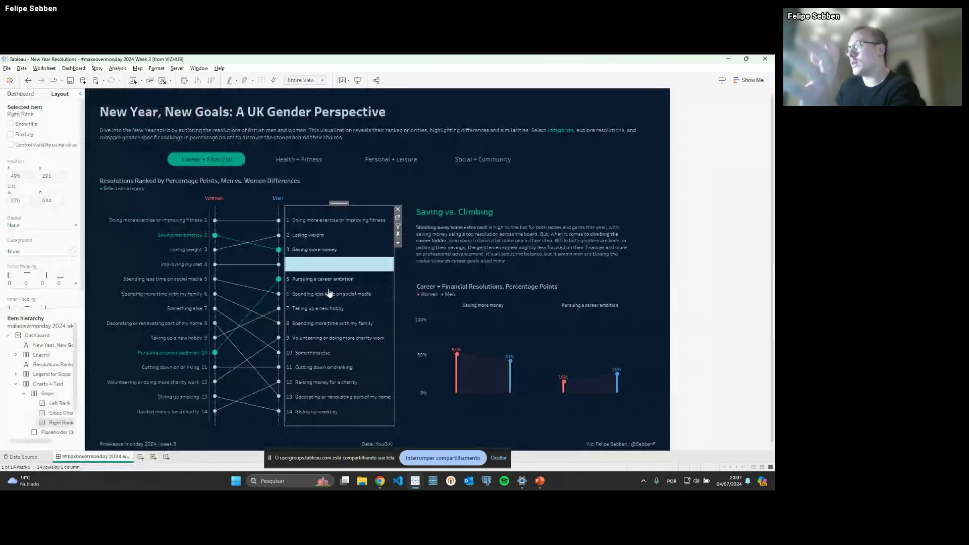
{"action": "left_click", "coordinate": [360, 267]}
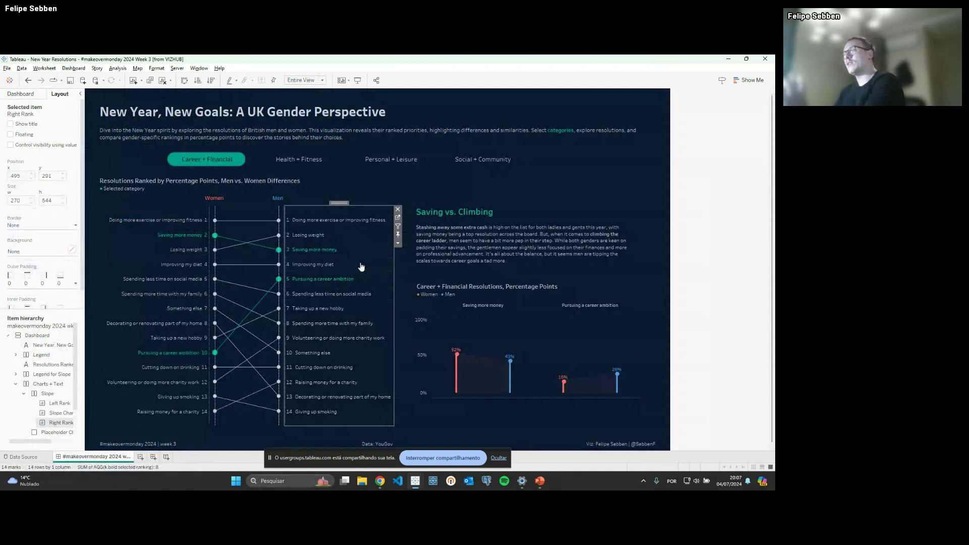
Step: Inspect the "Saving vs. Climbing" text's visibility setting, then switch the dashboard category to Health + Fitness and on to Personal + Leisure
{"action": "left_click", "coordinate": [433, 249]}
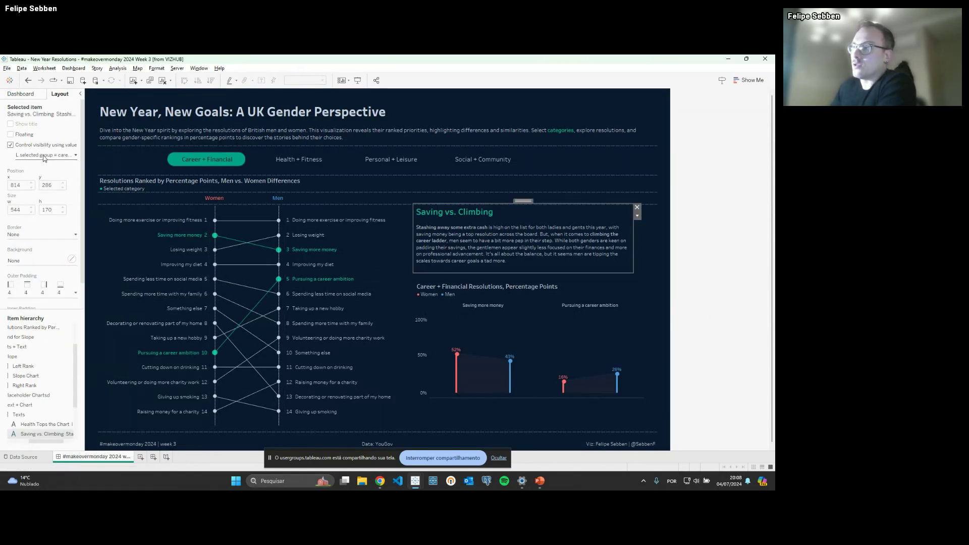
{"action": "left_click", "coordinate": [320, 165]}
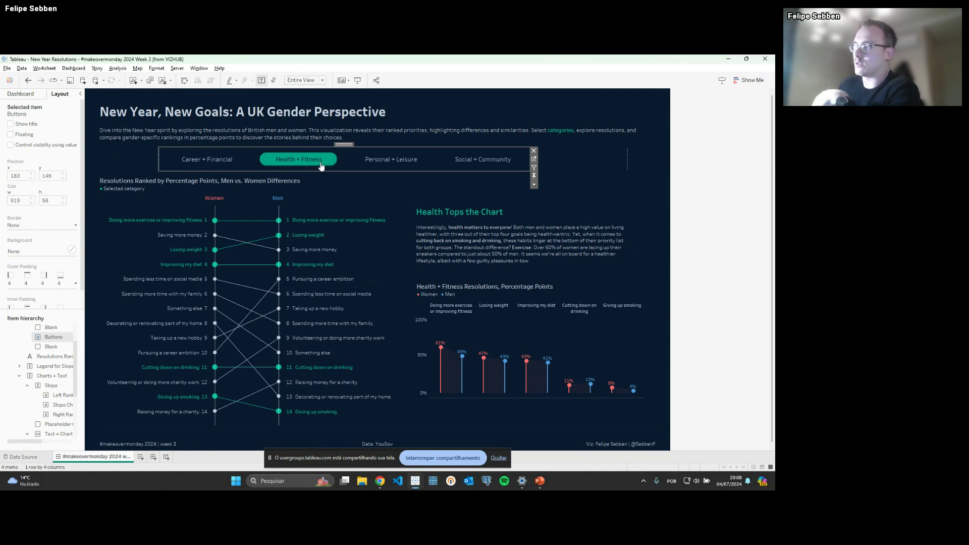
{"action": "left_click", "coordinate": [376, 167]}
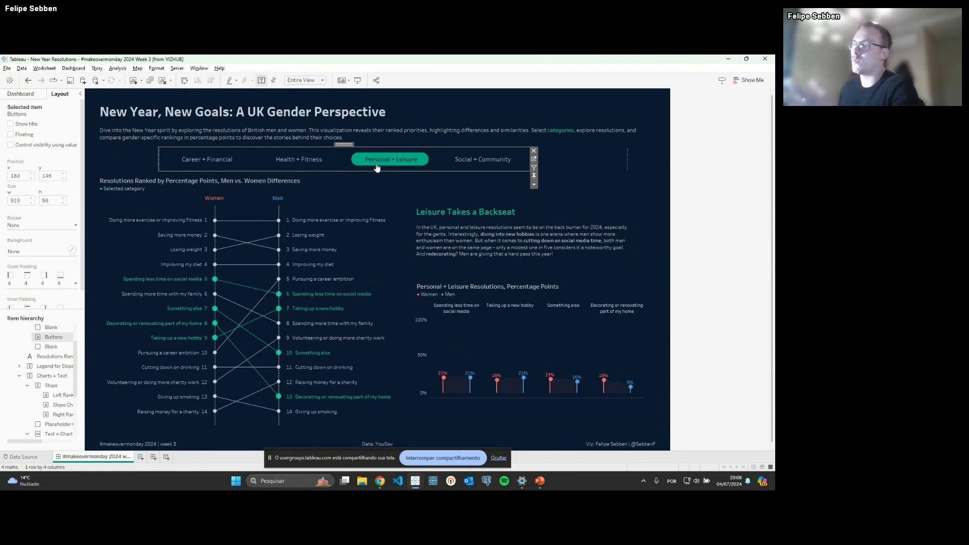
Step: Switch to the "#VOTD Unveiling the Patterns of Population and Migration" Tableau workbook
{"action": "mouse_move", "coordinate": [415, 487]}
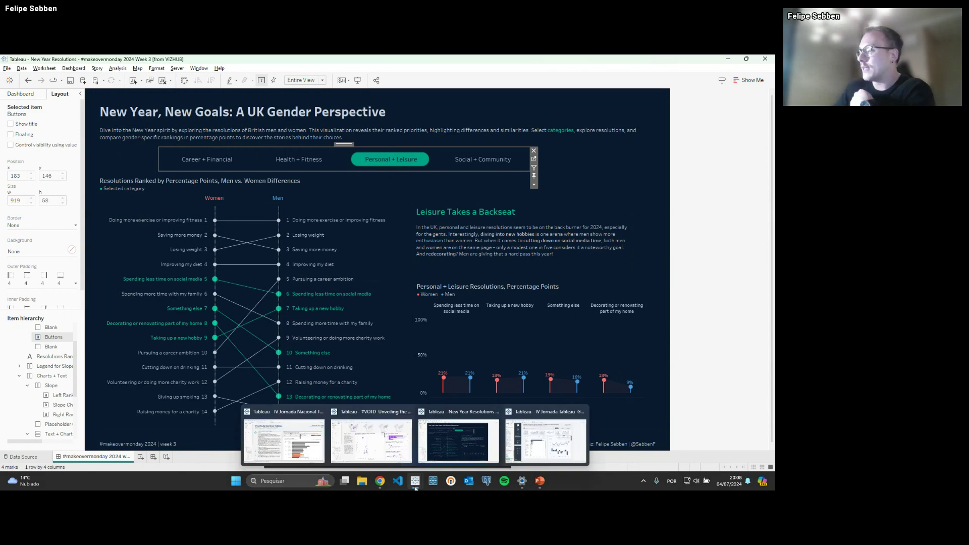
{"action": "left_click", "coordinate": [397, 453]}
{"action": "scroll", "coordinate": [392, 300], "scroll_direction": "up", "scroll_amount": 3}
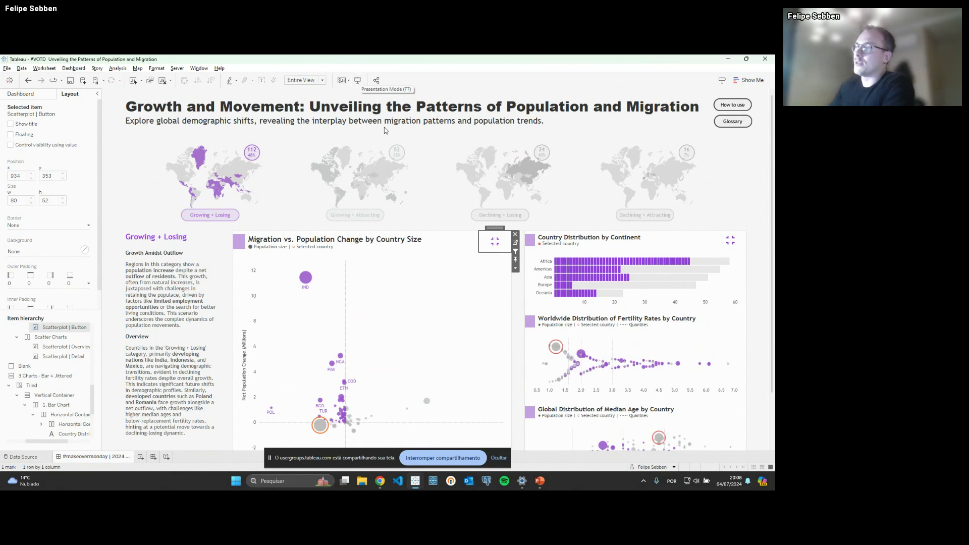
{"action": "left_click", "coordinate": [359, 83]}
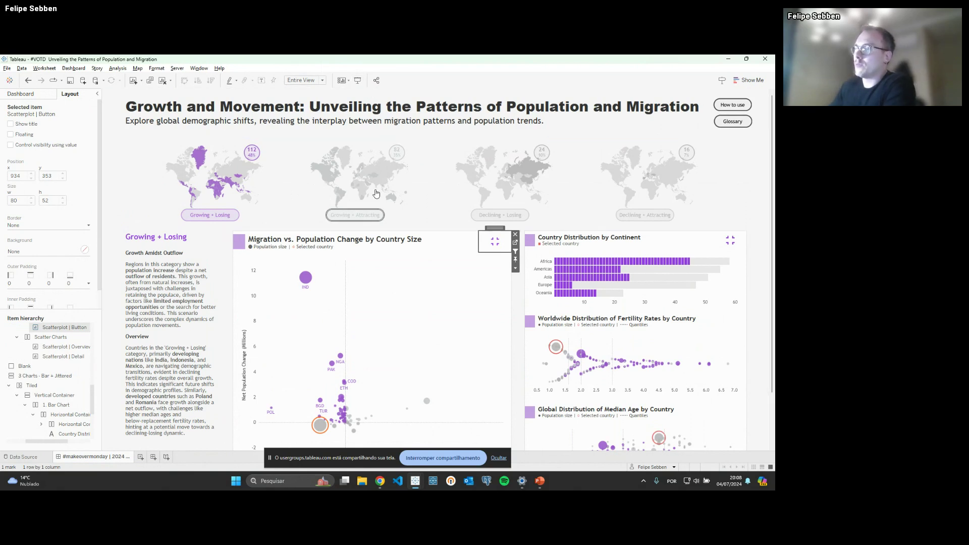
{"action": "scroll", "coordinate": [257, 172], "scroll_direction": "down", "scroll_amount": 1}
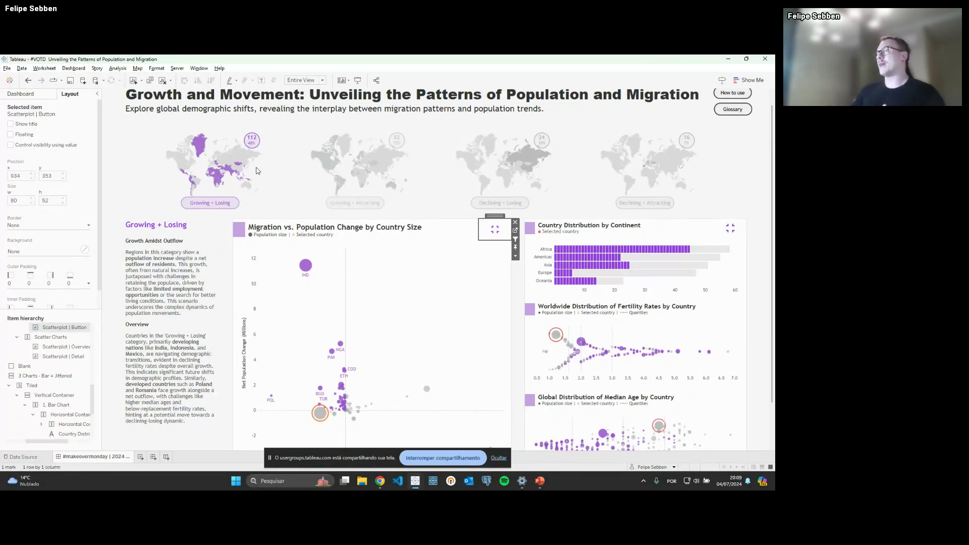
Step: Show the Growing + Attracting and Declining + Losing categories, and inspect the coloured blank beside the migration scatterplot's title
{"action": "left_click", "coordinate": [365, 204]}
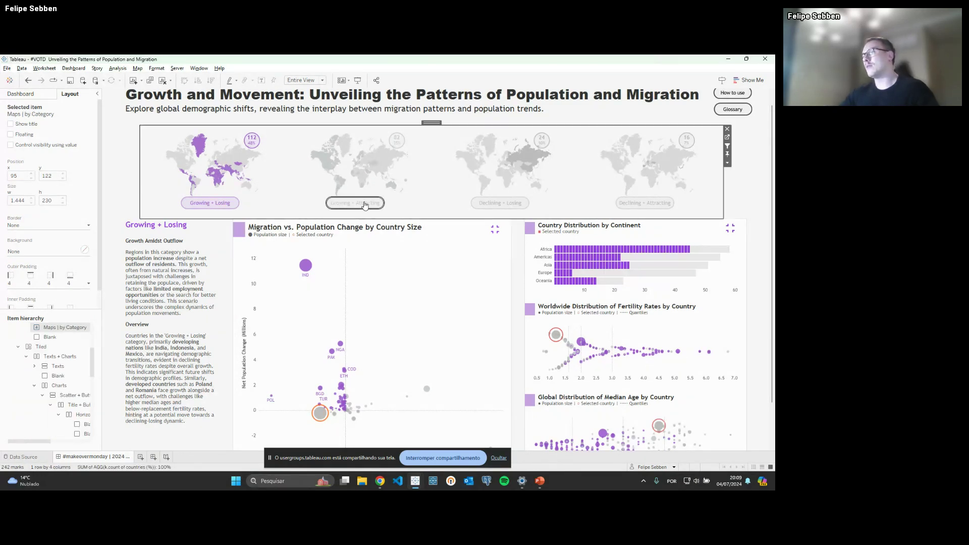
{"action": "left_click", "coordinate": [365, 204]}
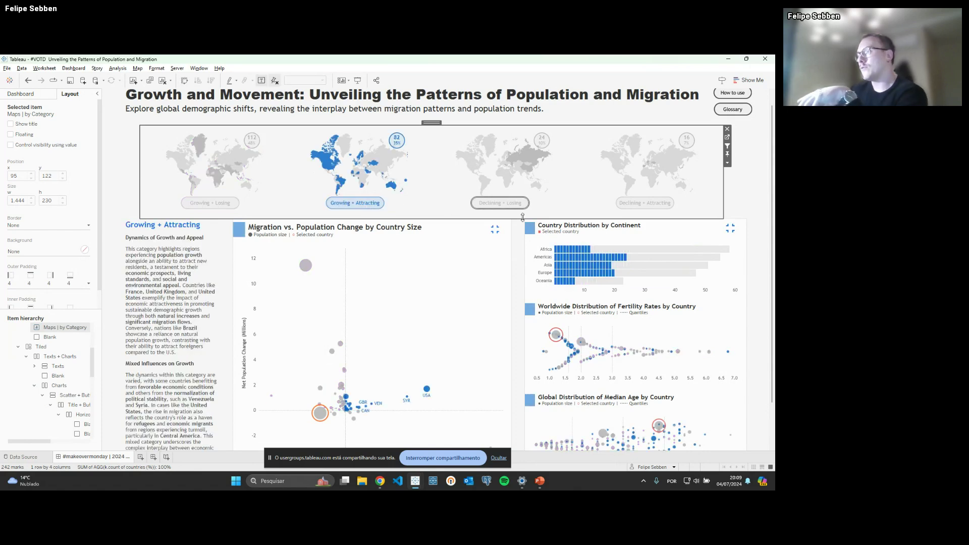
{"action": "left_click", "coordinate": [509, 209]}
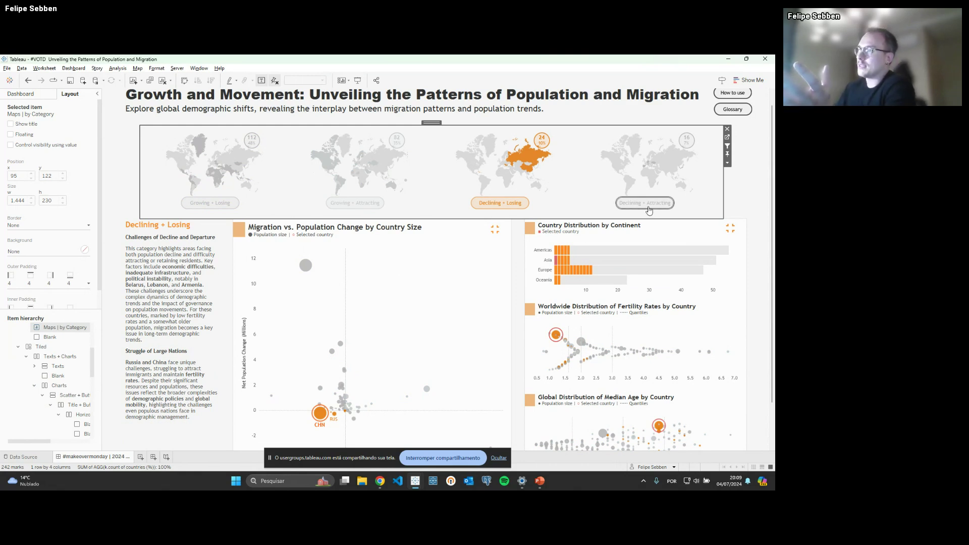
{"action": "left_click", "coordinate": [240, 231]}
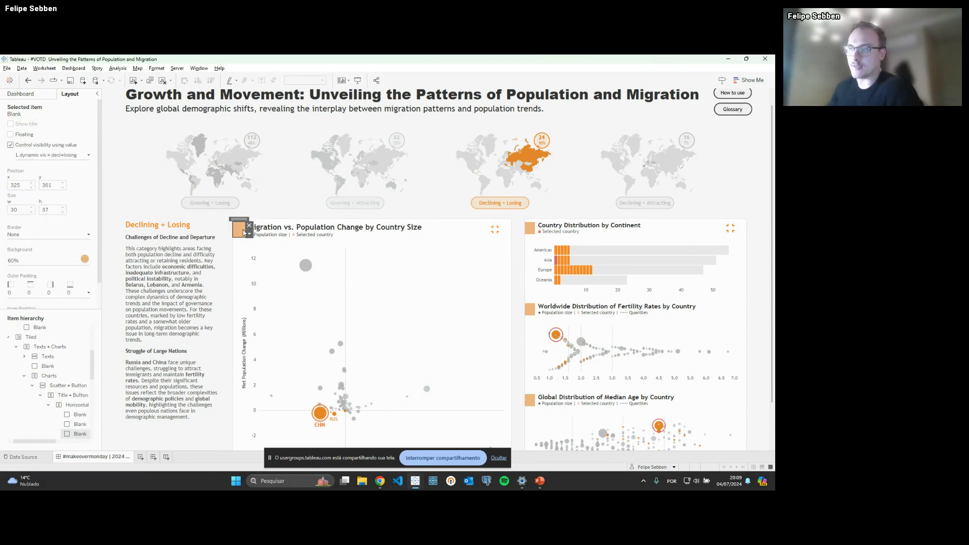
Step: Show the Declining + Attracting category and examine the visibility fields of the stacked blanks beside the migration scatterplot's title
{"action": "left_click", "coordinate": [617, 204]}
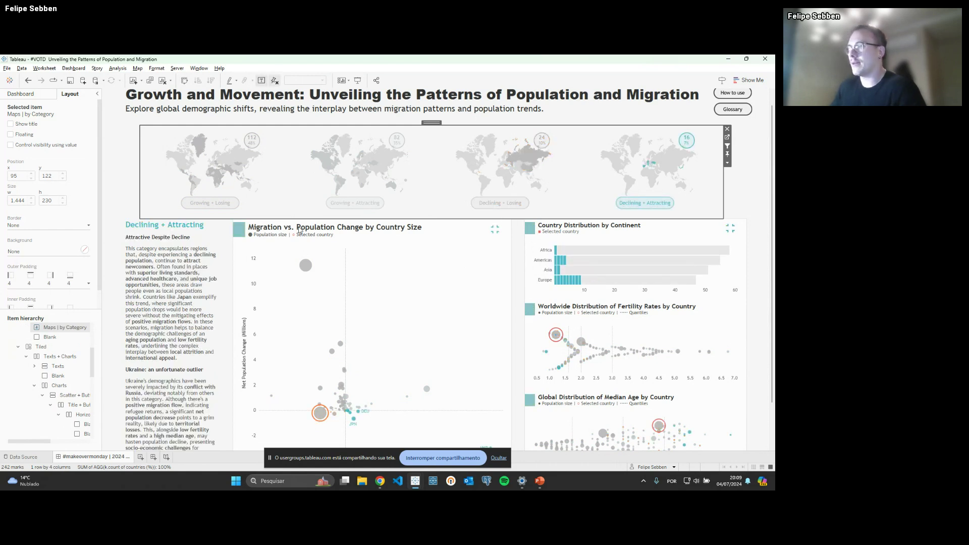
{"action": "left_click", "coordinate": [243, 232]}
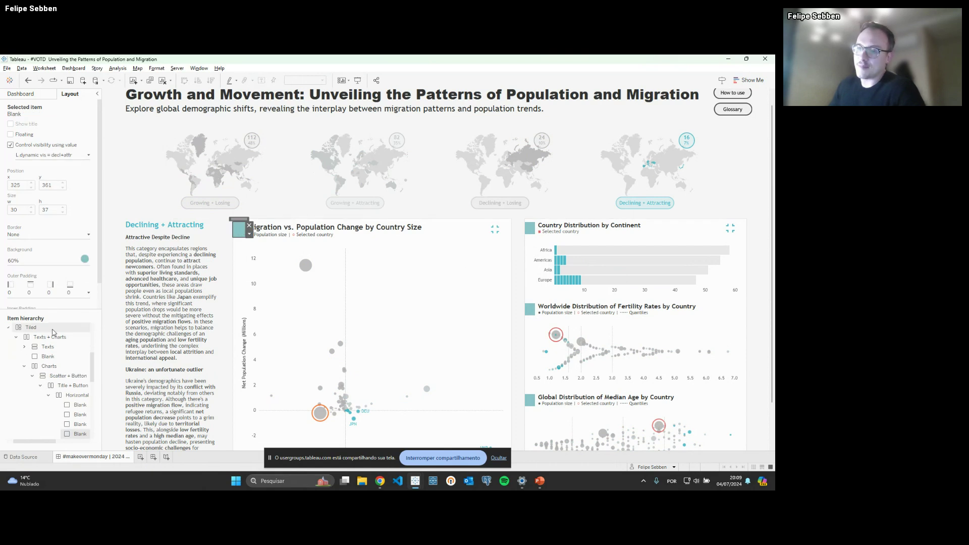
{"action": "scroll", "coordinate": [65, 376], "scroll_direction": "down", "scroll_amount": 1}
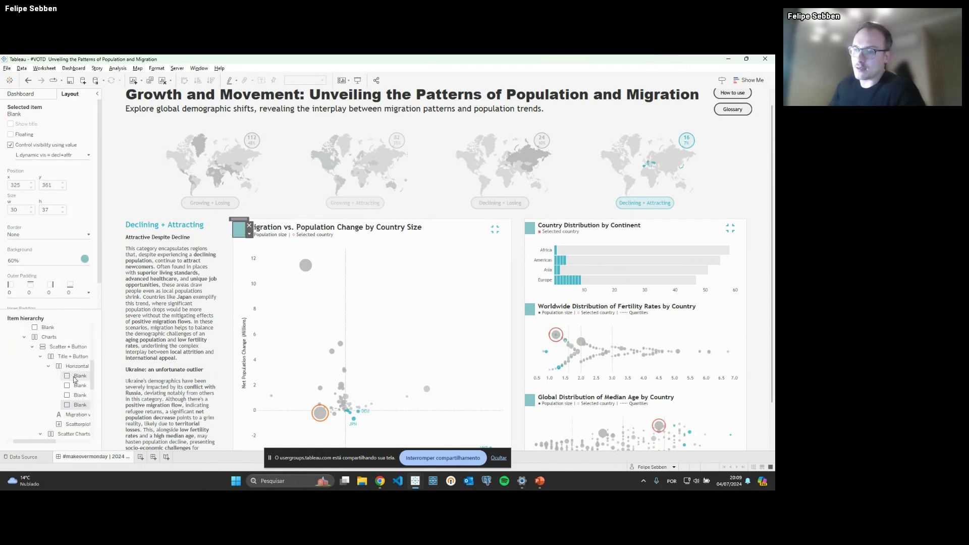
{"action": "left_click", "coordinate": [75, 378]}
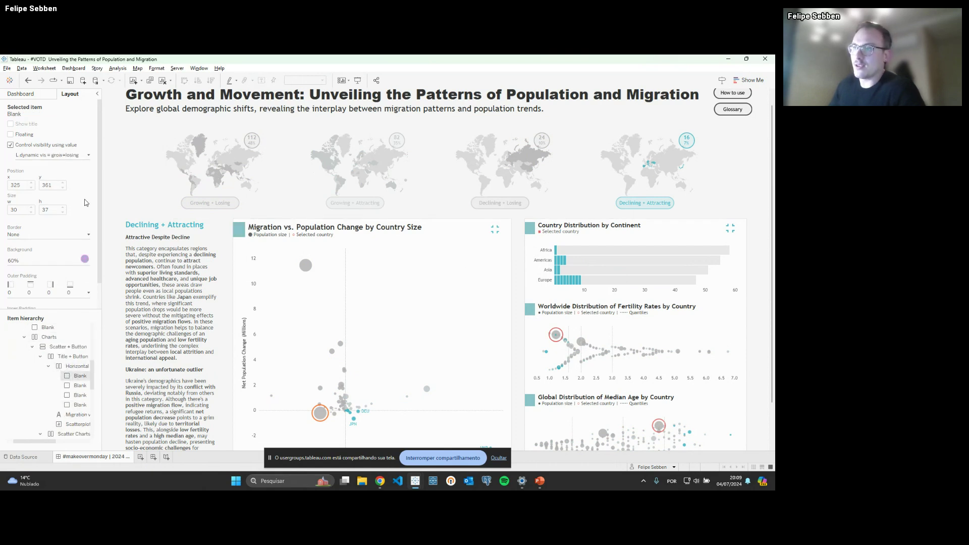
{"action": "left_click", "coordinate": [73, 156]}
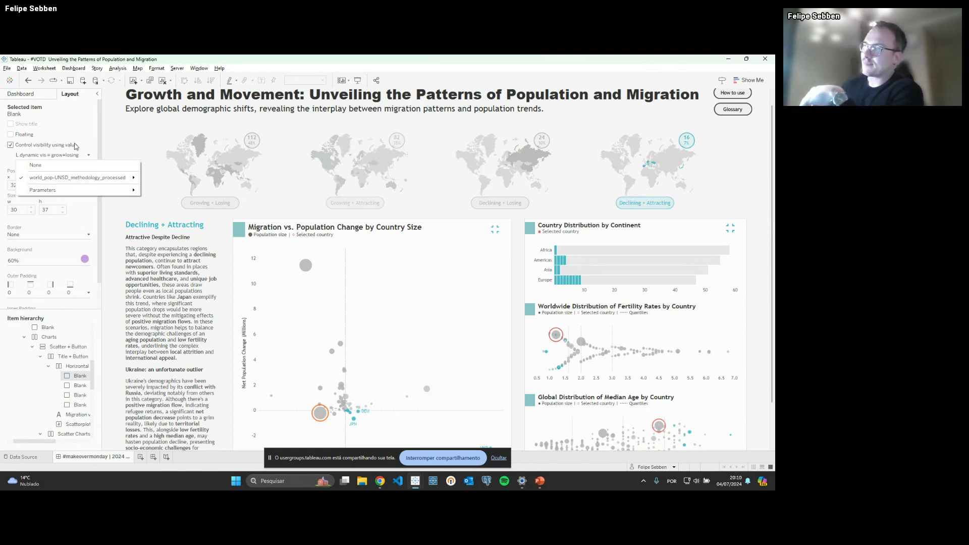
{"action": "left_click", "coordinate": [187, 242]}
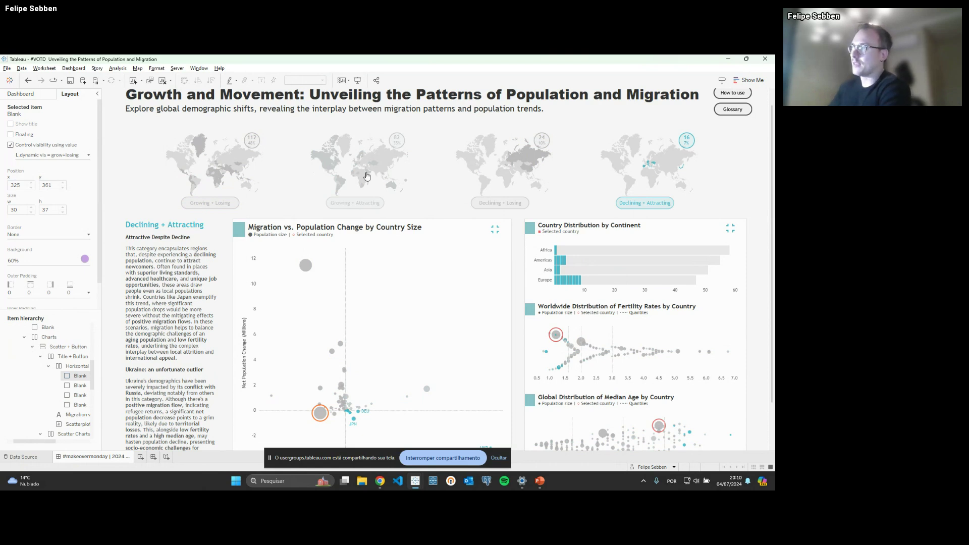
Step: Switch the population dashboard to the Declining + Losing category
{"action": "left_click", "coordinate": [494, 202]}
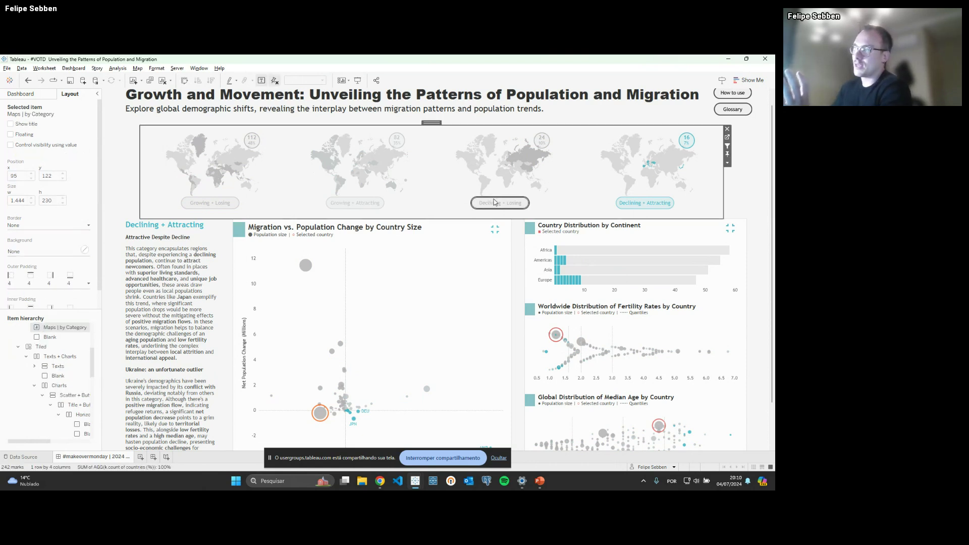
{"action": "left_click", "coordinate": [494, 202]}
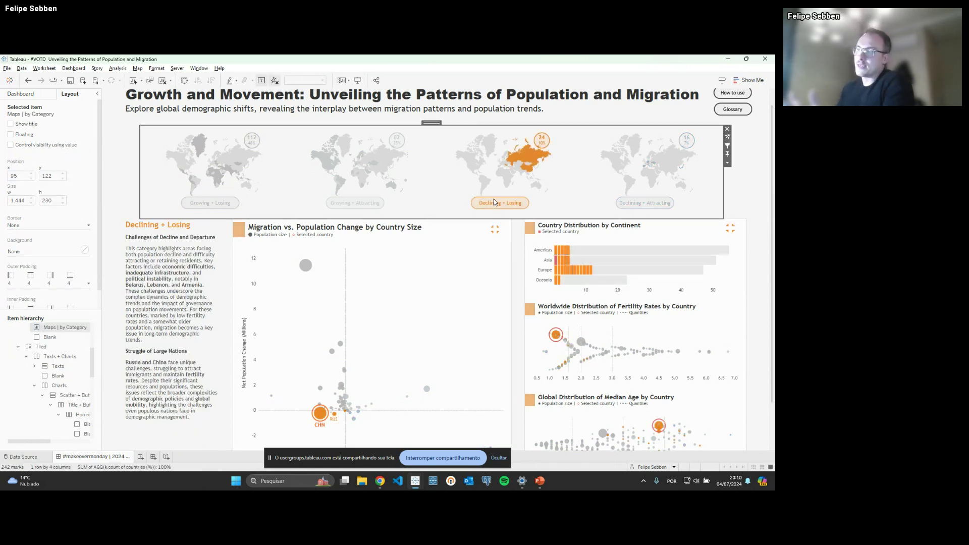
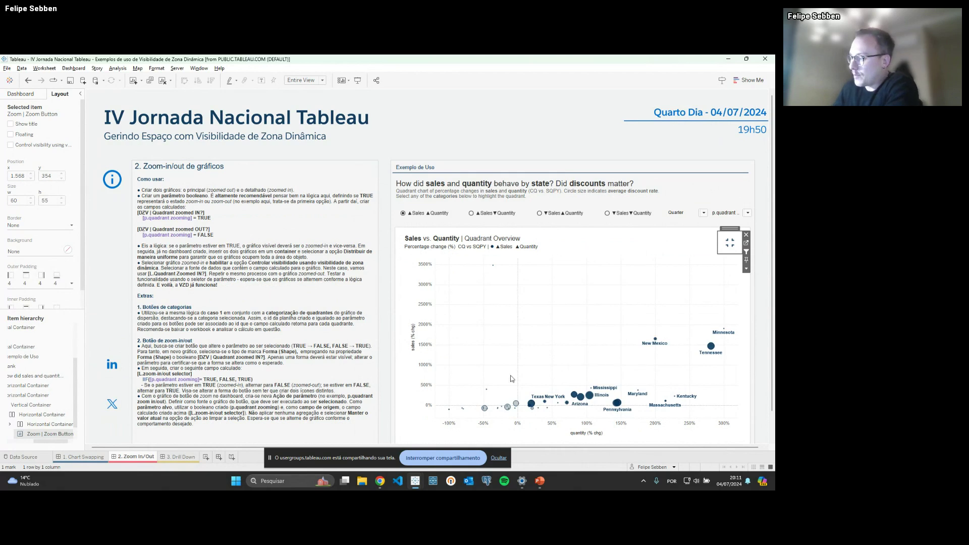
Step: Hide the screen-sharing notice, then review the p.quadrant zooming parameter's settings and close them without changes
{"action": "left_click", "coordinate": [502, 457]}
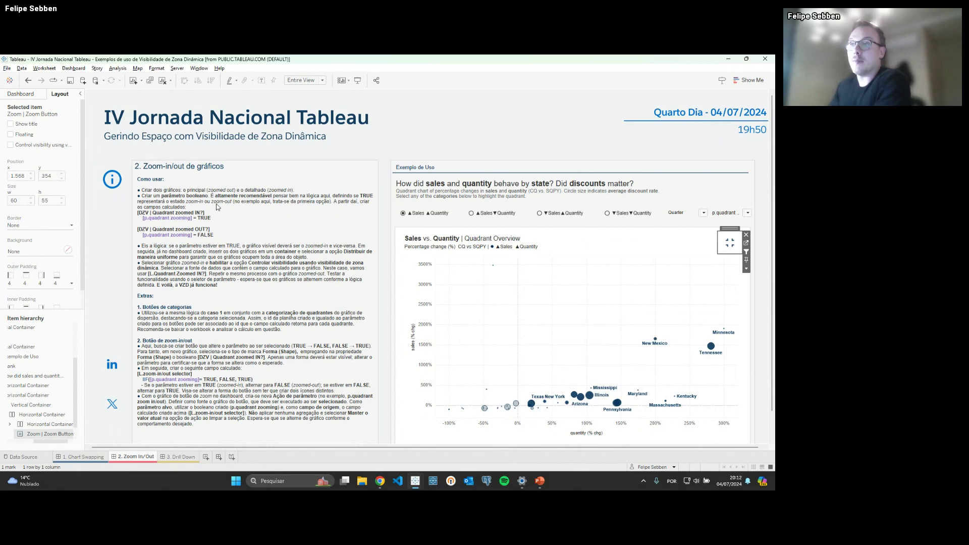
{"action": "right_click", "coordinate": [733, 217]}
{"action": "left_click", "coordinate": [689, 217]}
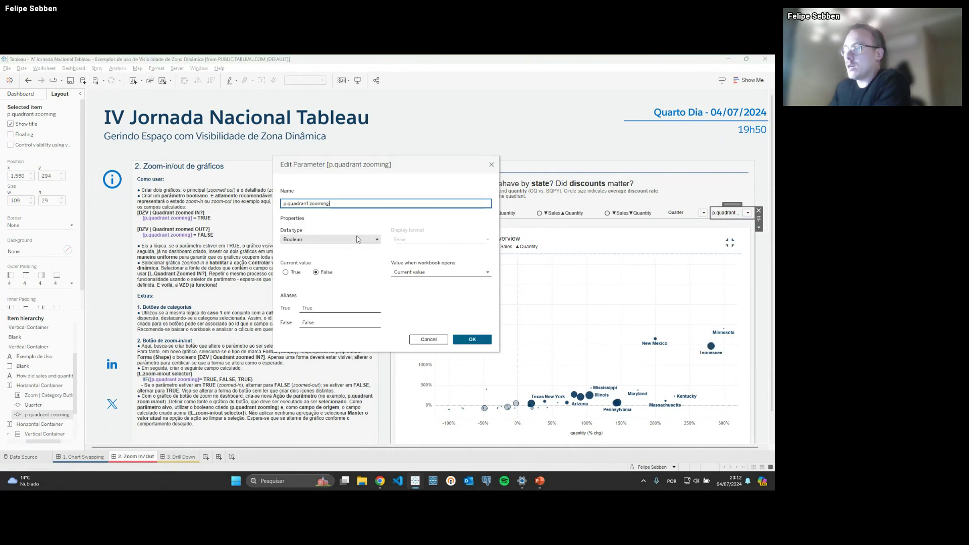
{"action": "left_click", "coordinate": [492, 167]}
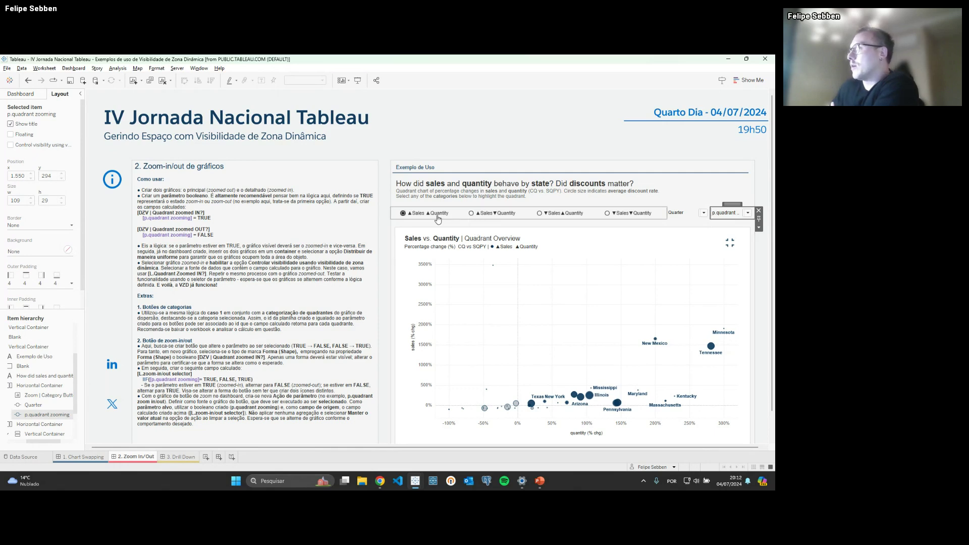
Step: Highlight the ▲Sales ▼Quantity quadrant in the scatterplot, and switch the highlight to ▼Sales ▲Quantity
{"action": "left_click", "coordinate": [472, 216]}
{"action": "left_click", "coordinate": [472, 214]}
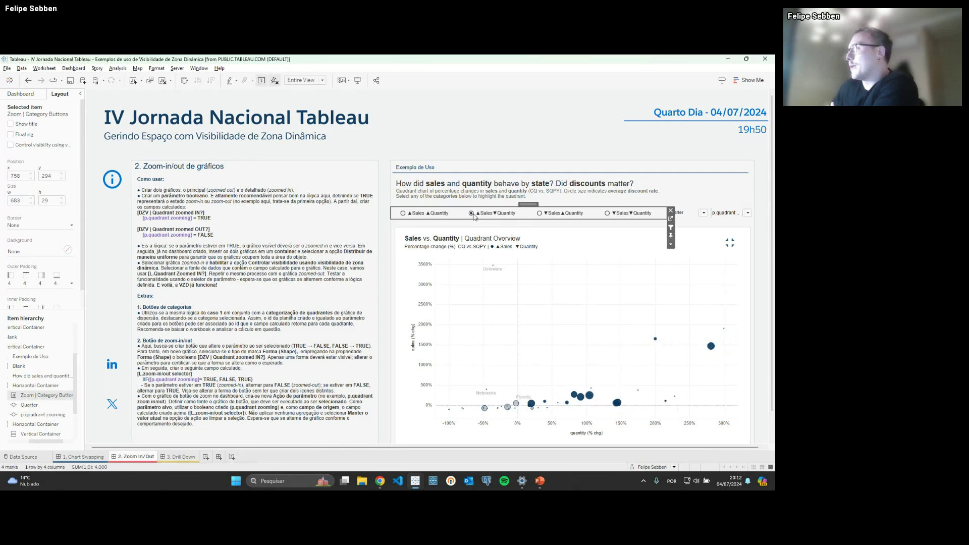
{"action": "left_click", "coordinate": [540, 214]}
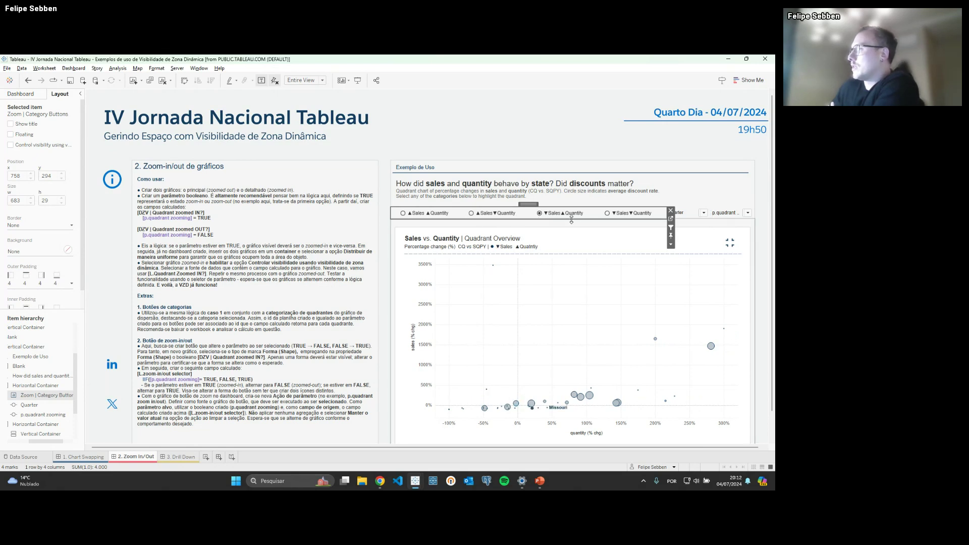
Step: Examine the overview scatterplot's visibility field and the p.quadrant zooming parameter's value list without changing either
{"action": "left_click", "coordinate": [585, 294]}
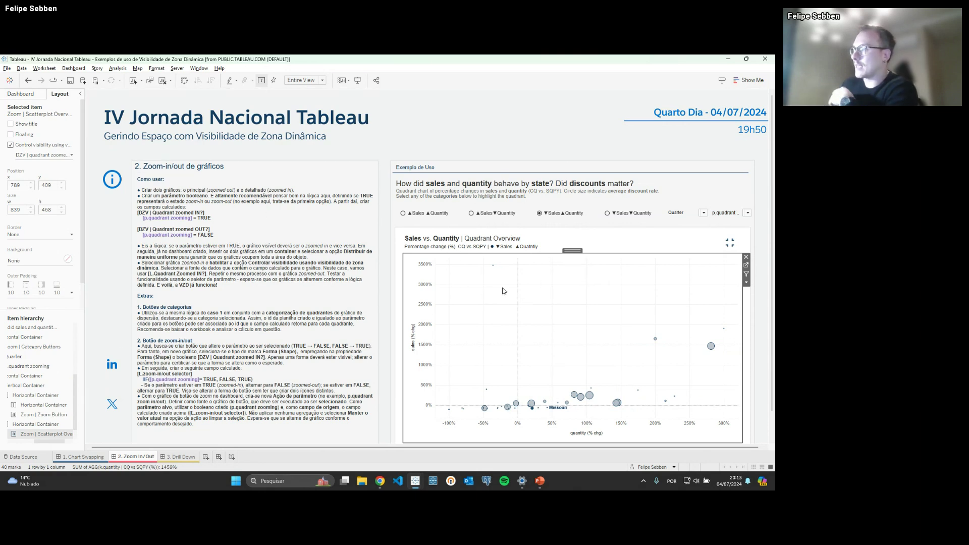
{"action": "left_click", "coordinate": [53, 155]}
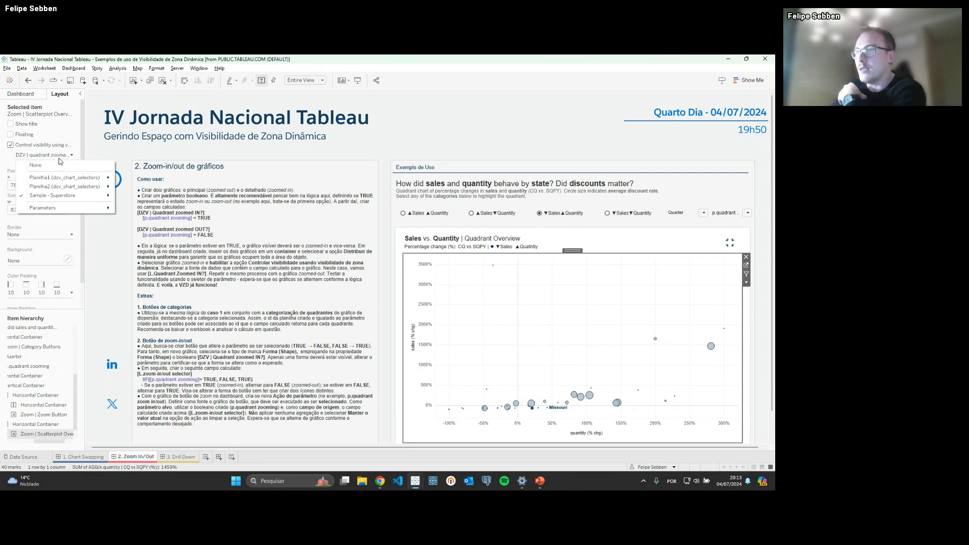
{"action": "mouse_move", "coordinate": [71, 200]}
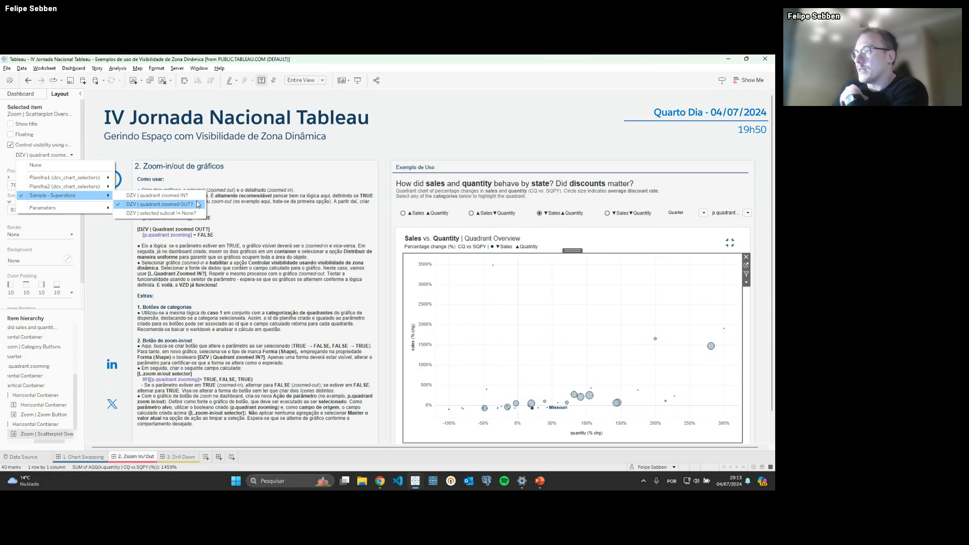
{"action": "left_click", "coordinate": [747, 217]}
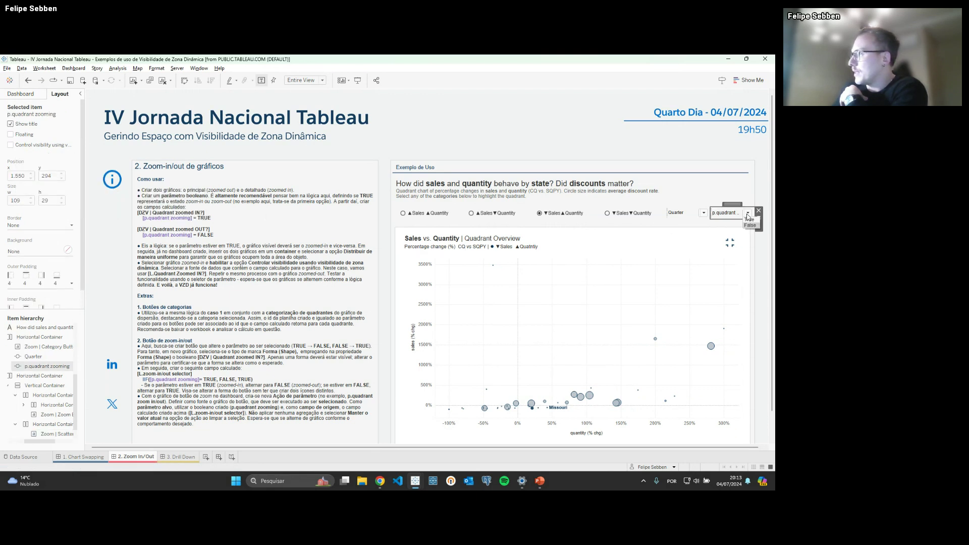
{"action": "left_click", "coordinate": [748, 213]}
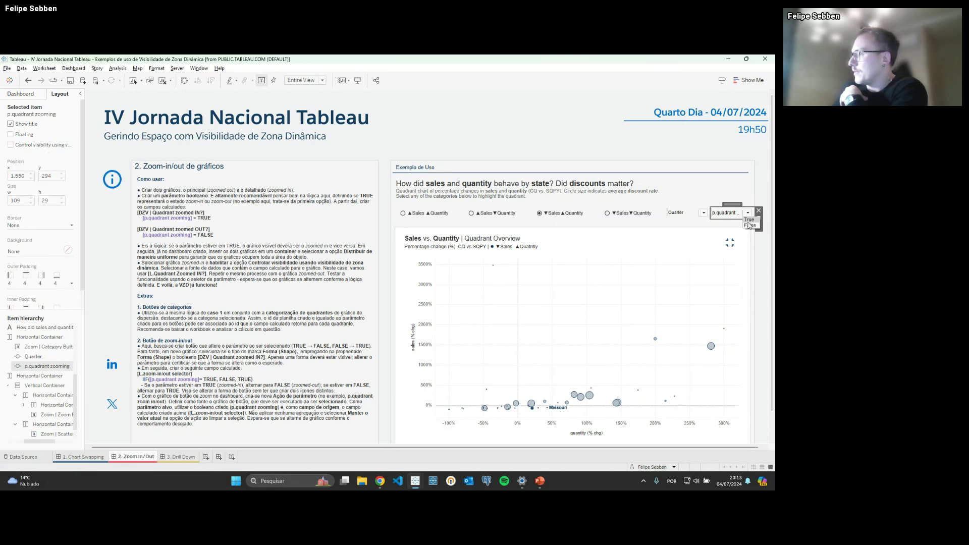
{"action": "left_click", "coordinate": [662, 263]}
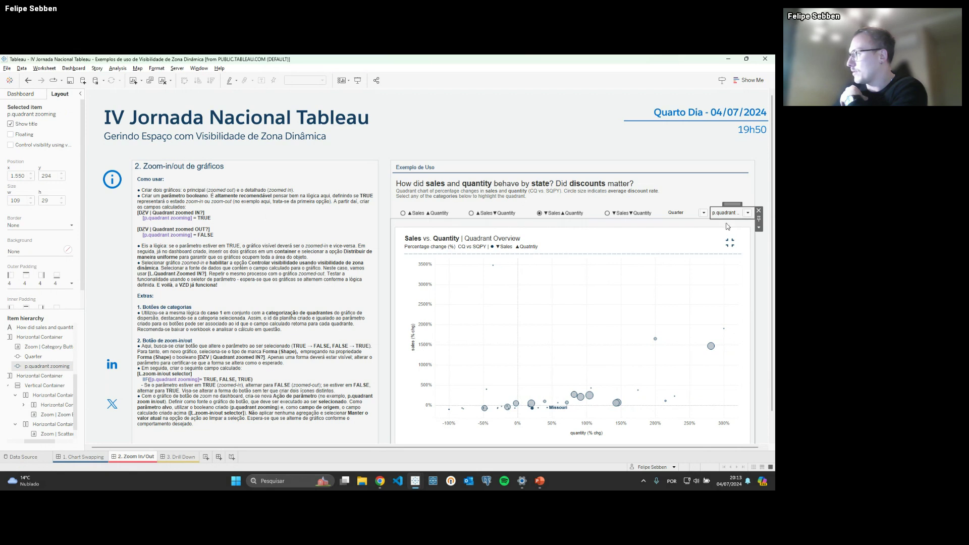
Step: Zoom into the quadrant detail chart, step through ▲Sales ▼Quantity and ▼Sales ▼Quantity, and zoom back out to the overview
{"action": "left_click", "coordinate": [729, 242]}
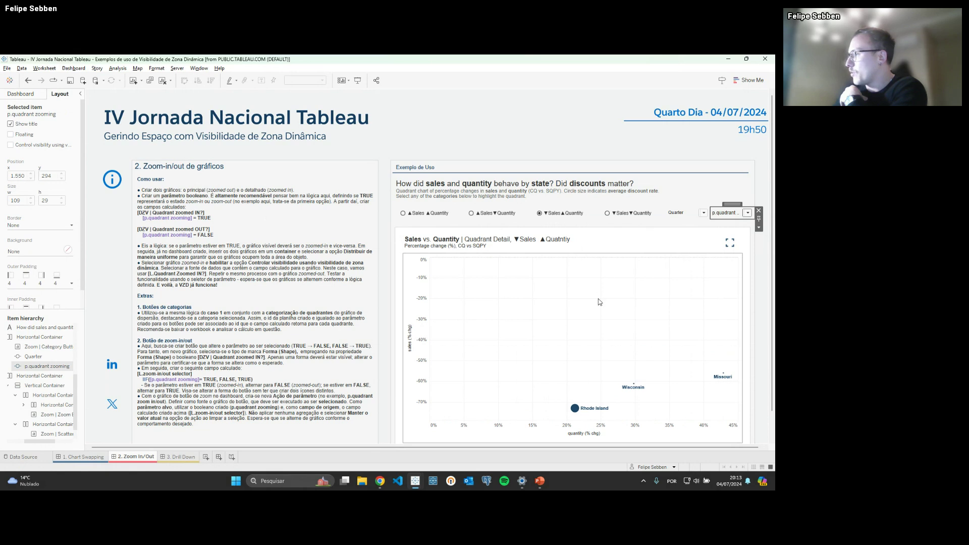
{"action": "left_click", "coordinate": [472, 214]}
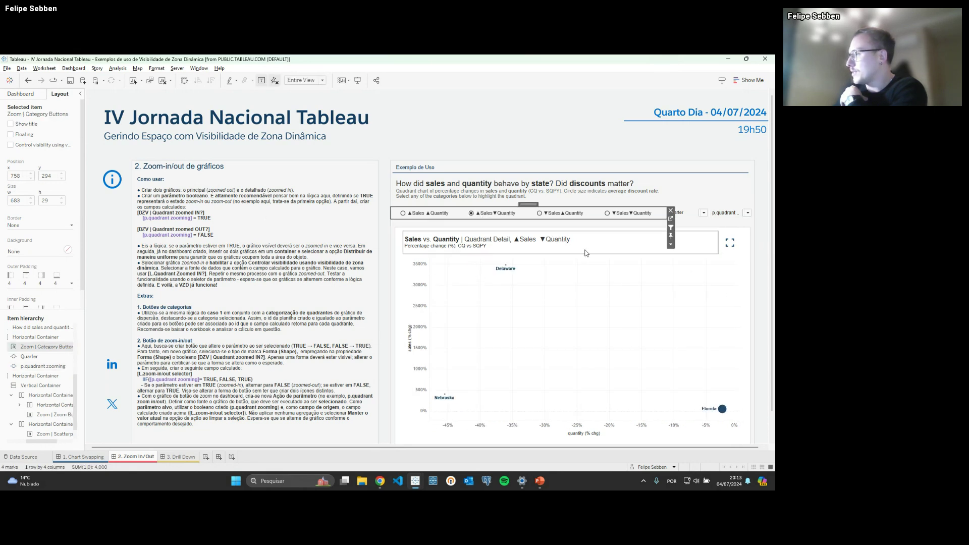
{"action": "left_click", "coordinate": [609, 214]}
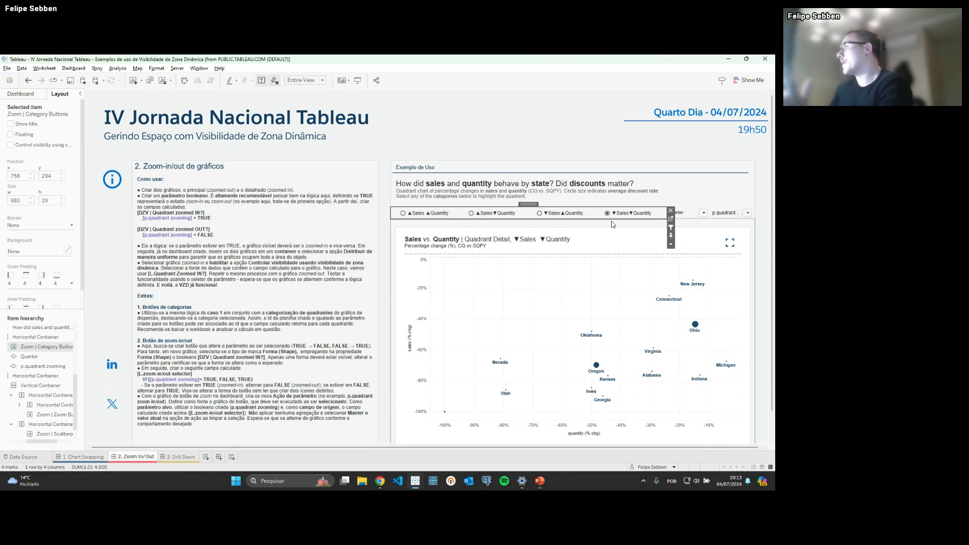
{"action": "left_click", "coordinate": [721, 244]}
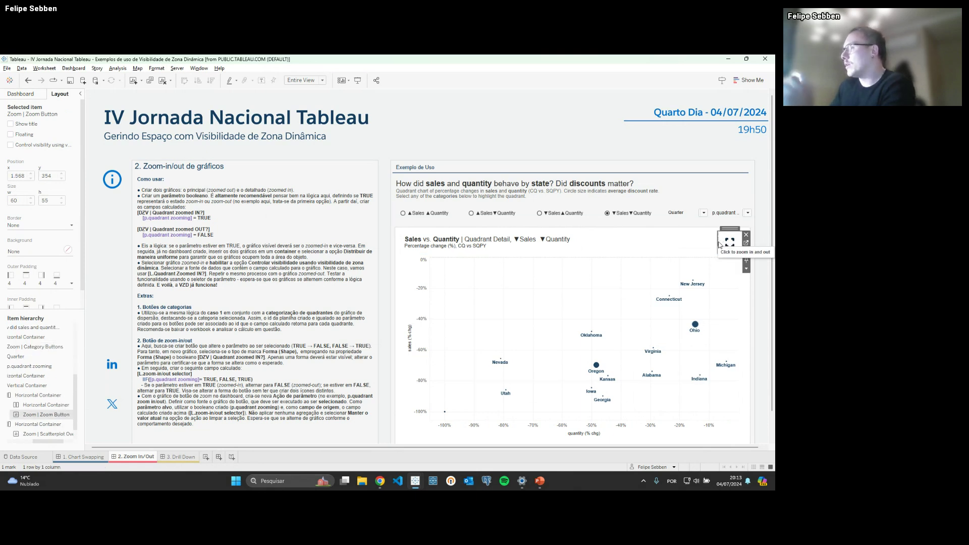
{"action": "left_click", "coordinate": [721, 244]}
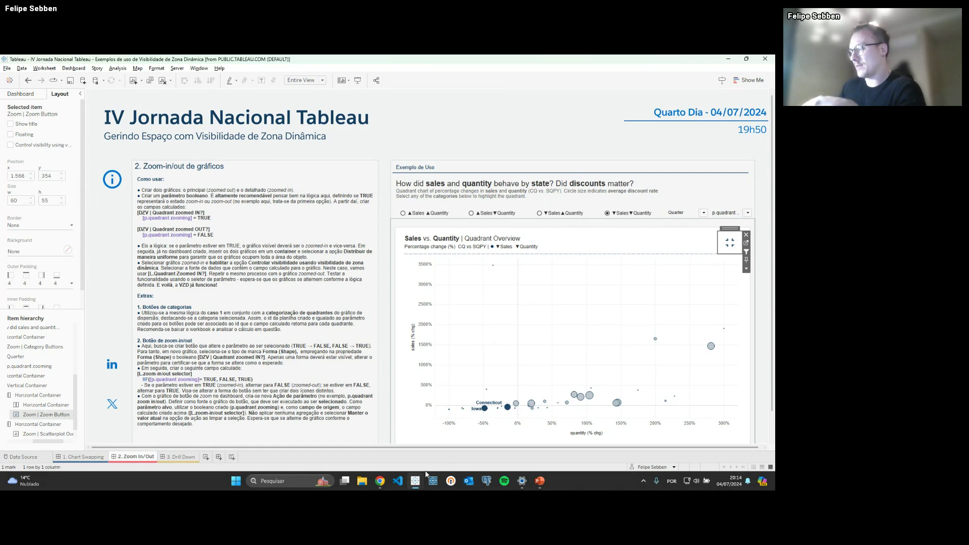
Step: Switch to the population and migration workbook, enter presentation mode, and toggle the migration scatterplot's zoom in and back out
{"action": "mouse_move", "coordinate": [411, 472]}
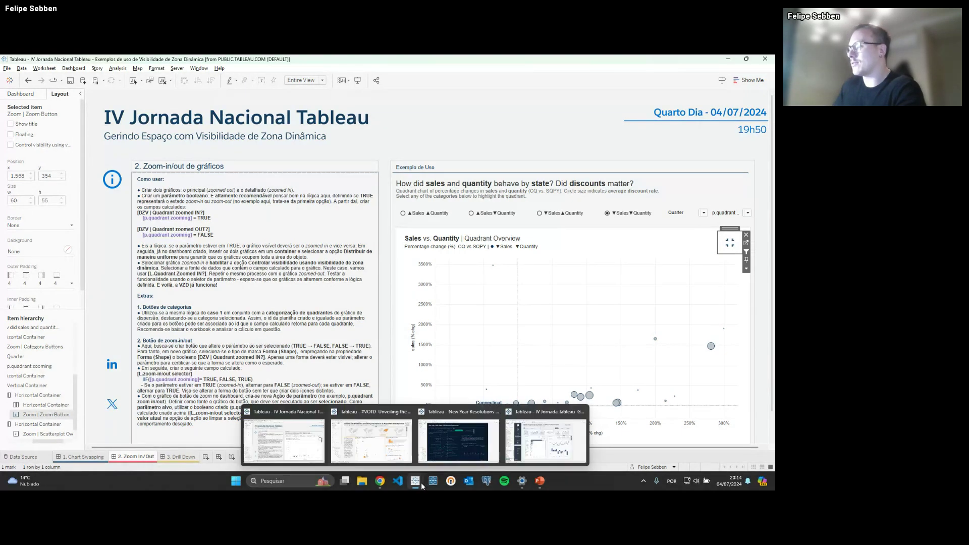
{"action": "left_click", "coordinate": [383, 434]}
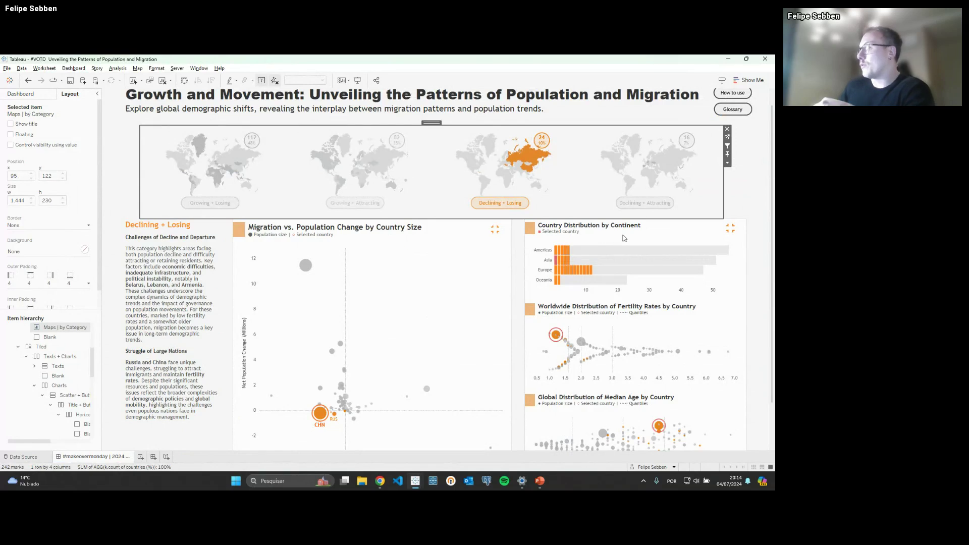
{"action": "left_click", "coordinate": [500, 236]}
{"action": "left_click", "coordinate": [500, 236]}
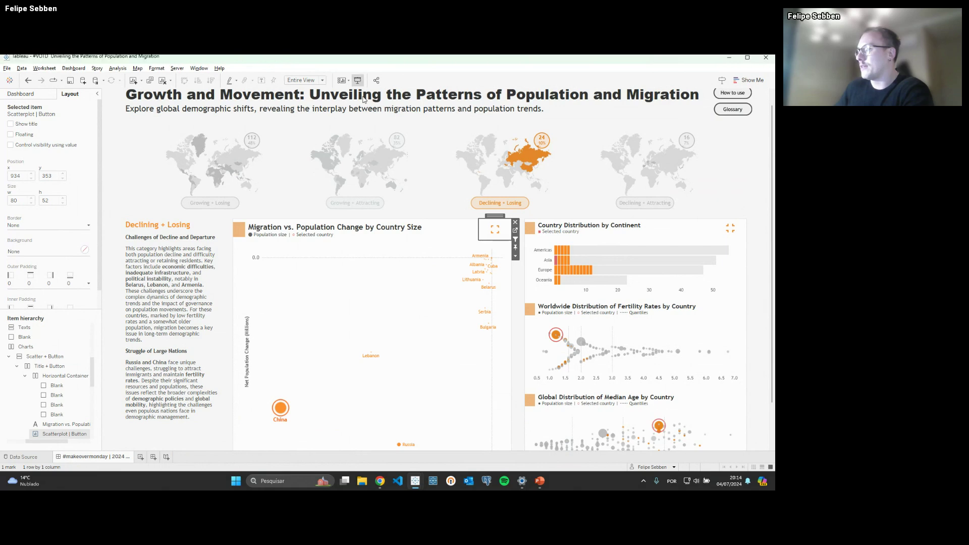
{"action": "left_click", "coordinate": [357, 80]}
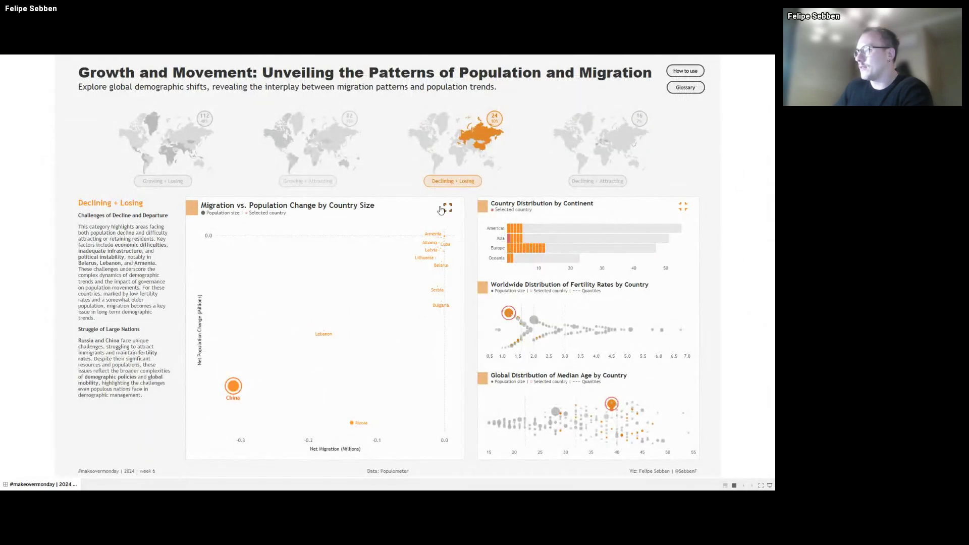
{"action": "left_click", "coordinate": [425, 207]}
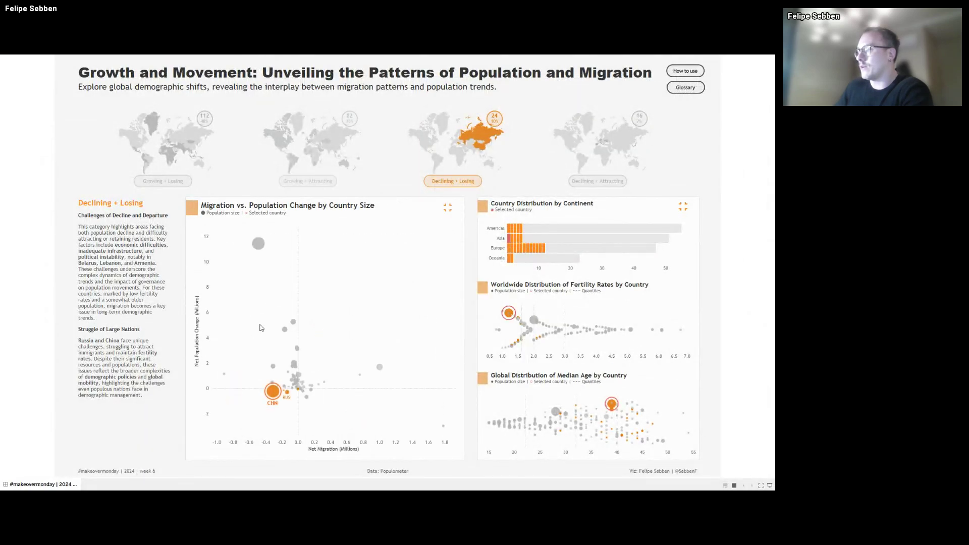
Step: Present the Growing + Attracting category with the zoomed scatterplot and the detailed demographic table, and leave presentation mode
{"action": "left_click", "coordinate": [320, 184]}
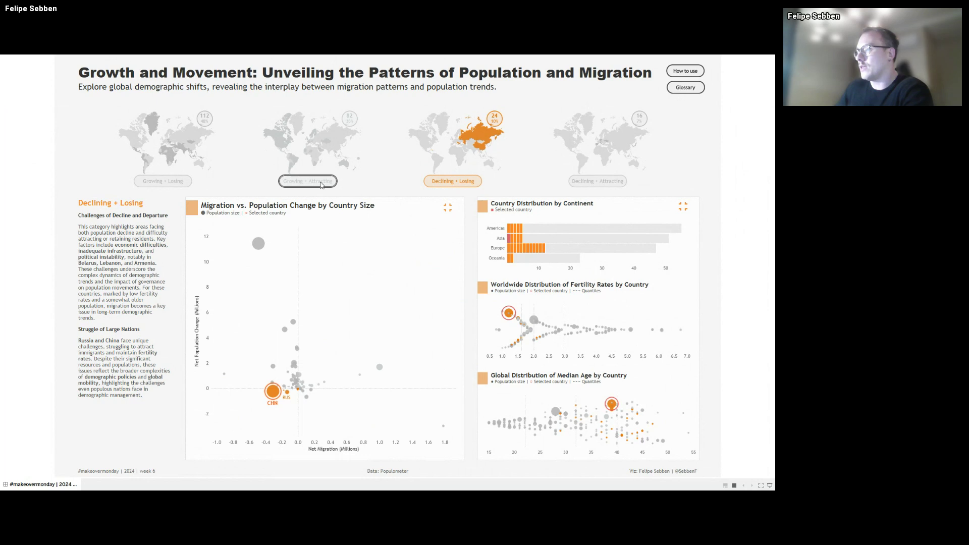
{"action": "left_click", "coordinate": [448, 207]}
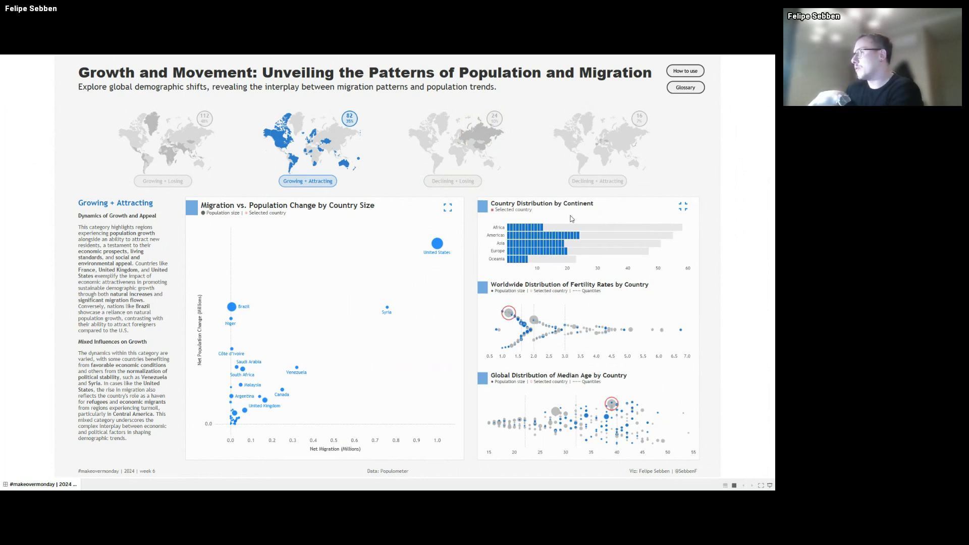
{"action": "left_click", "coordinate": [683, 209]}
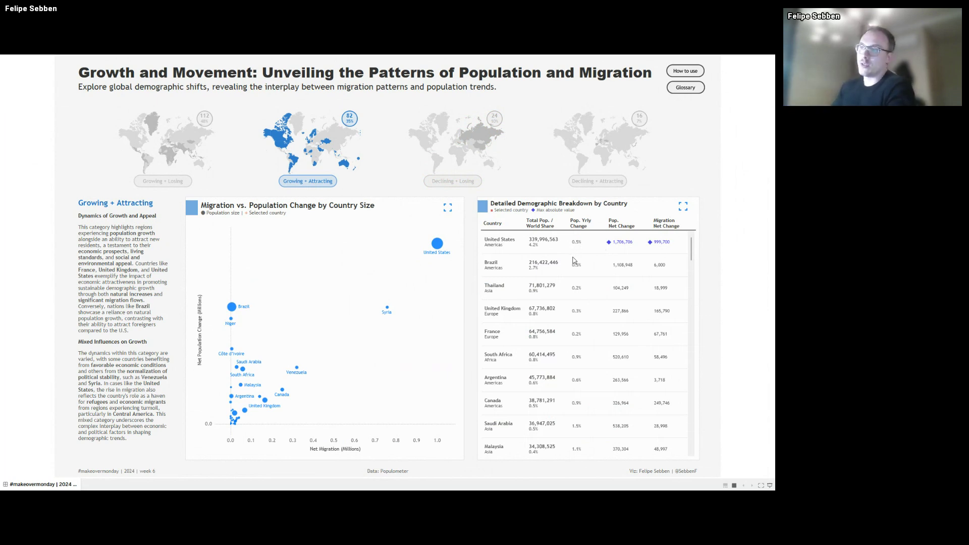
{"action": "key", "text": "Escape"}
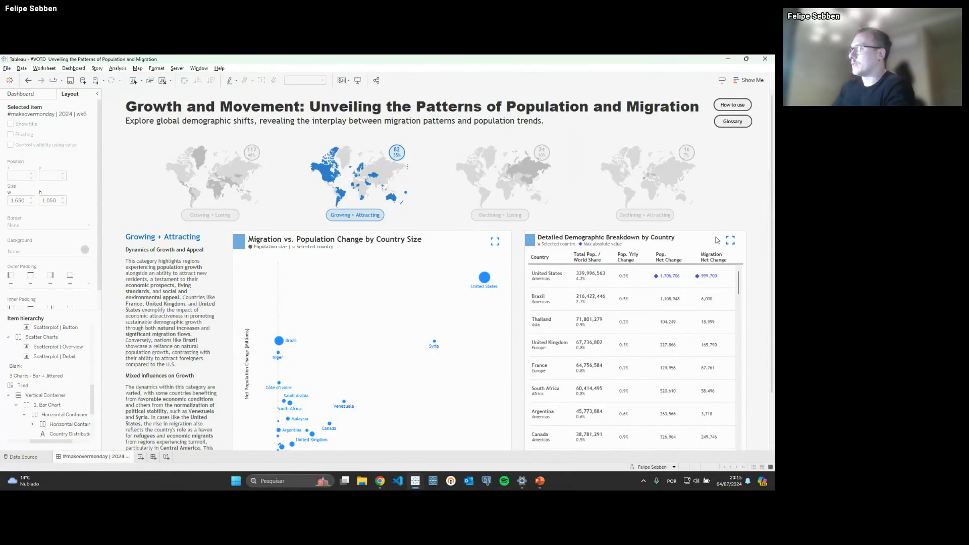
Step: Select the whole Table container of the demographic breakdown and examine the field that controls its visibility
{"action": "left_click", "coordinate": [726, 229]}
{"action": "left_click", "coordinate": [681, 238]}
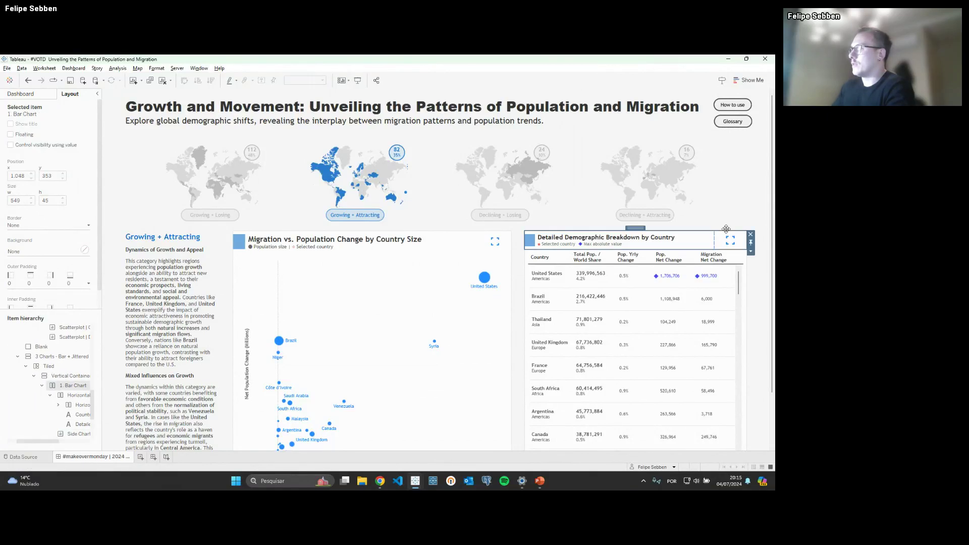
{"action": "double_click", "coordinate": [640, 229]}
{"action": "left_click", "coordinate": [642, 251]}
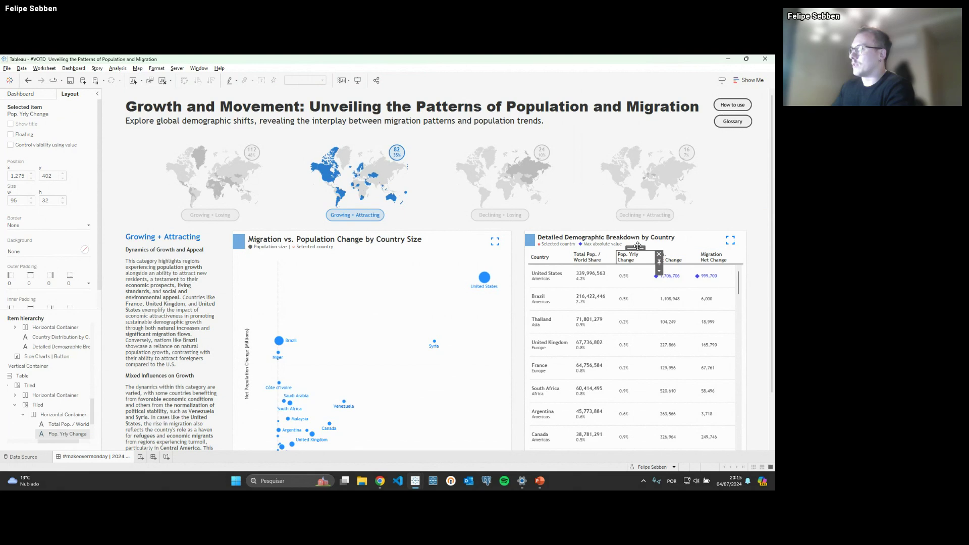
{"action": "double_click", "coordinate": [638, 246]}
{"action": "double_click", "coordinate": [657, 246]}
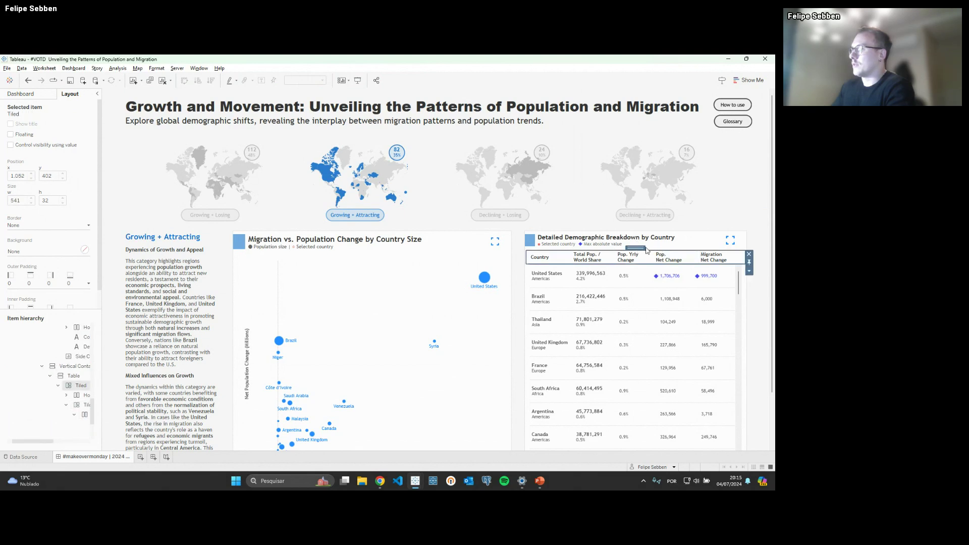
{"action": "double_click", "coordinate": [640, 247]}
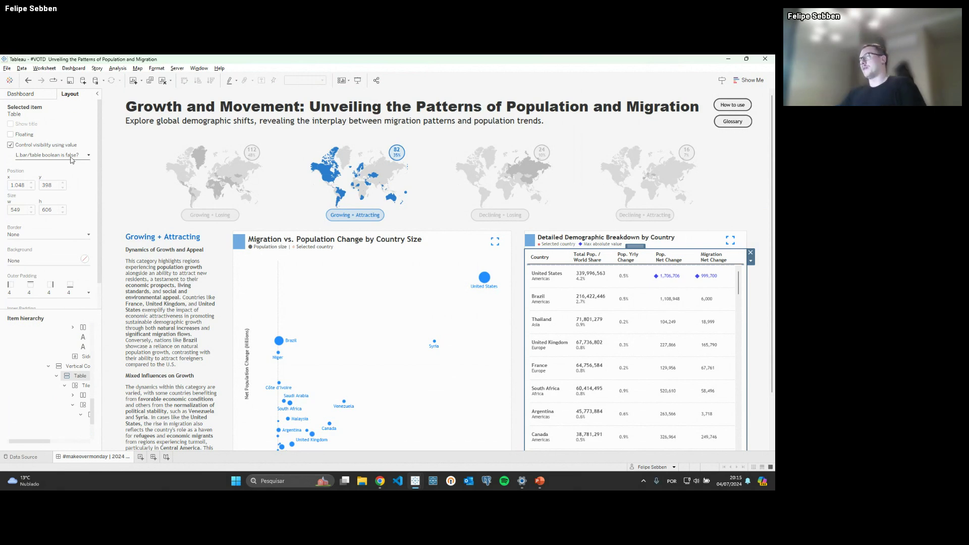
{"action": "mouse_move", "coordinate": [419, 474]}
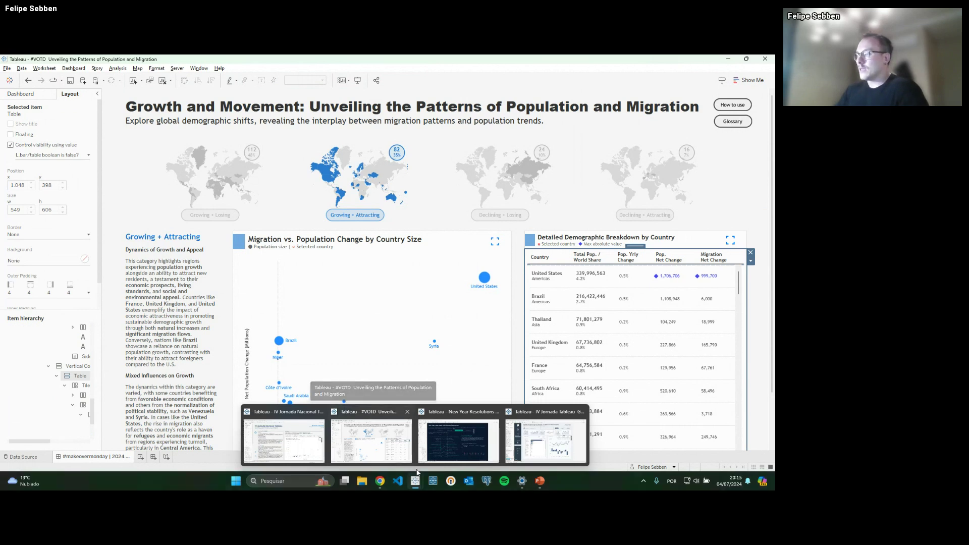
{"action": "mouse_move", "coordinate": [539, 481]}
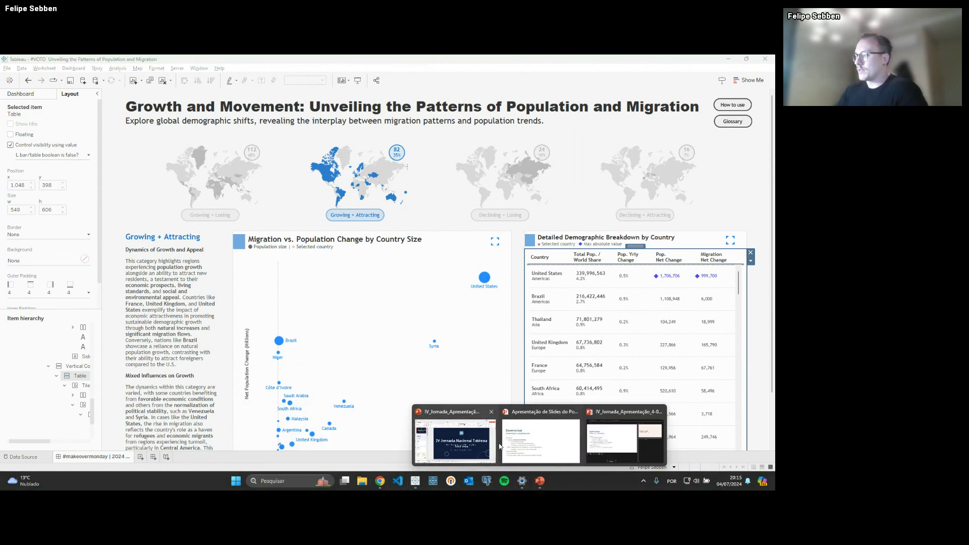
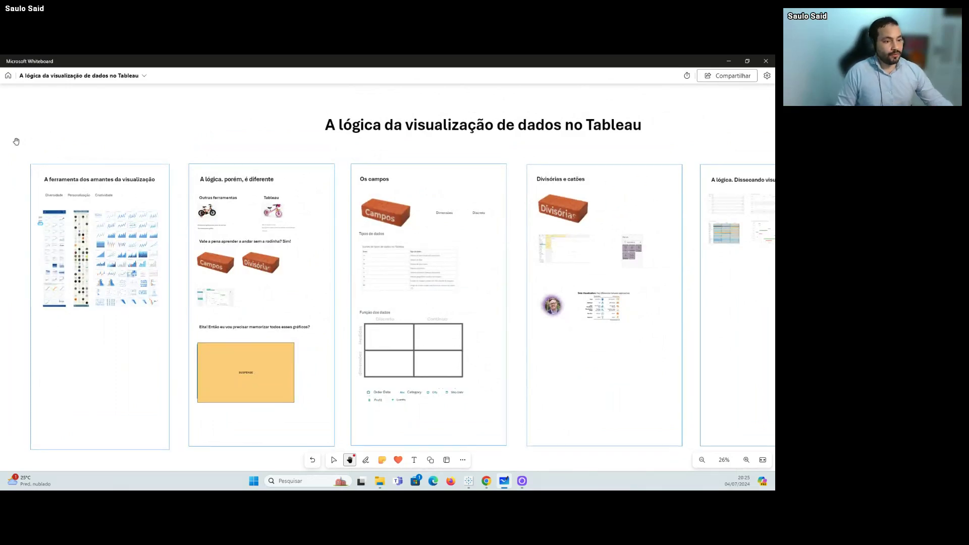
Step: Examine the Tableau Conference photo placed before the first frame on the Microsoft Whiteboard canvas
{"action": "left_click_drag", "start_coordinate": [126, 154], "coordinate": [498, 142]}
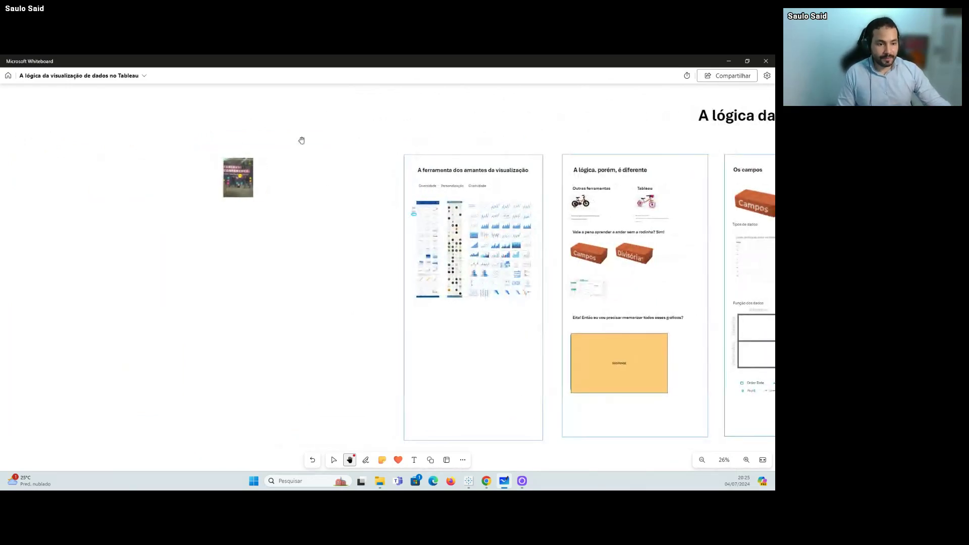
{"action": "scroll", "coordinate": [242, 173], "scroll_direction": "up", "scroll_amount": 5}
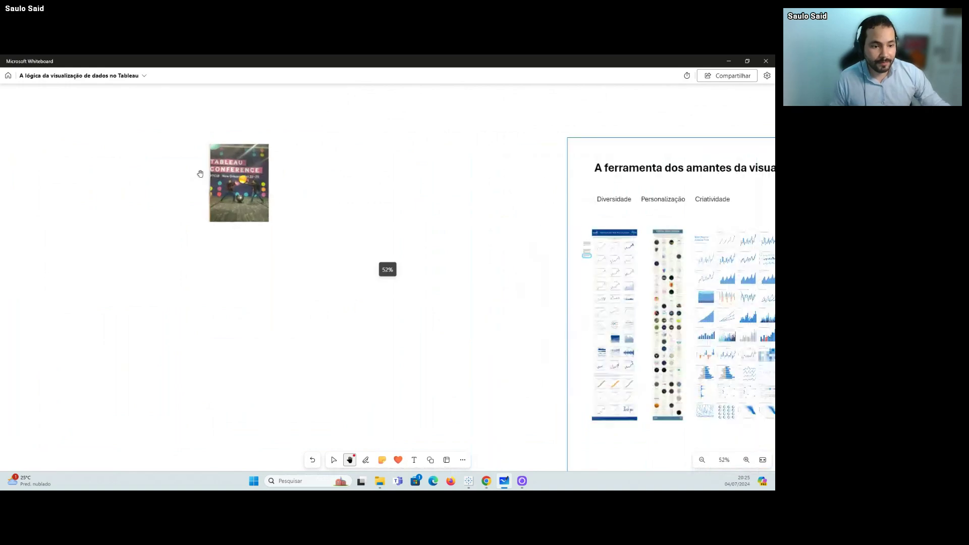
{"action": "scroll", "coordinate": [195, 153], "scroll_direction": "up", "scroll_amount": 10}
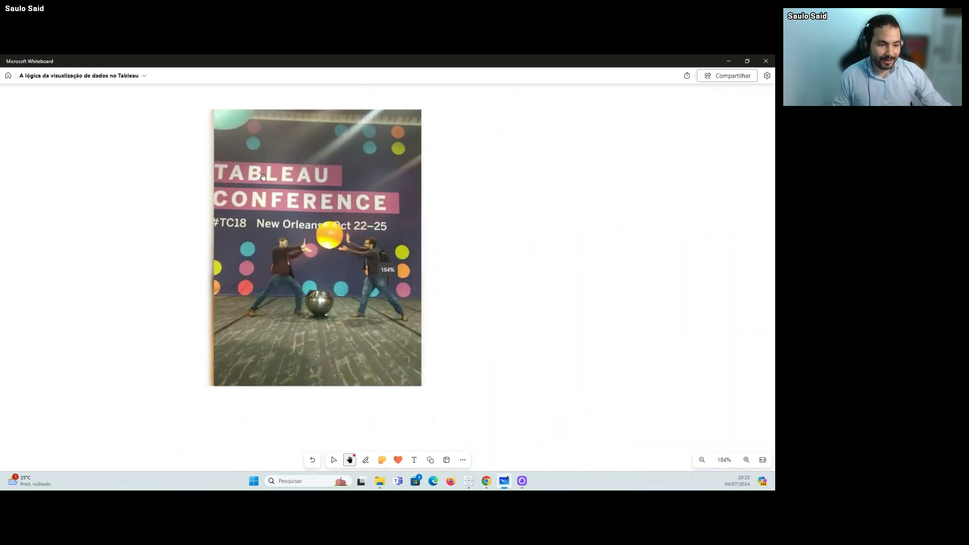
{"action": "scroll", "coordinate": [263, 177], "scroll_direction": "up", "scroll_amount": 2}
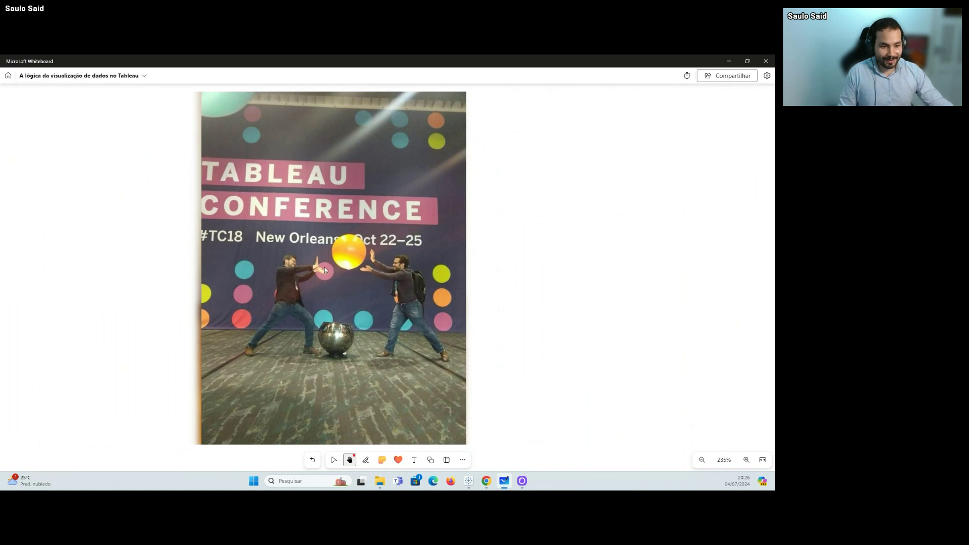
{"action": "scroll", "coordinate": [355, 270], "scroll_direction": "up", "scroll_amount": 3}
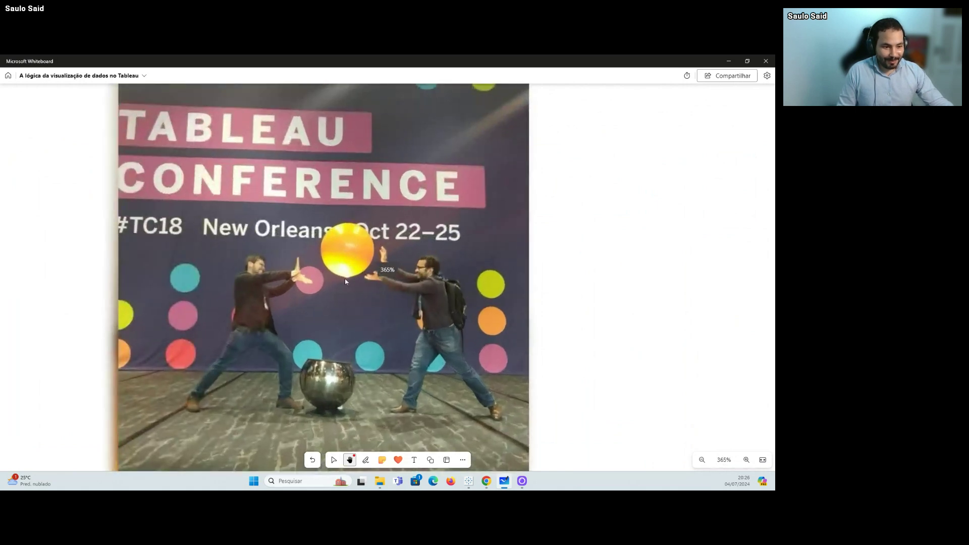
{"action": "scroll", "coordinate": [367, 277], "scroll_direction": "down", "scroll_amount": 2}
{"action": "scroll", "coordinate": [367, 277], "scroll_direction": "down", "scroll_amount": 2}
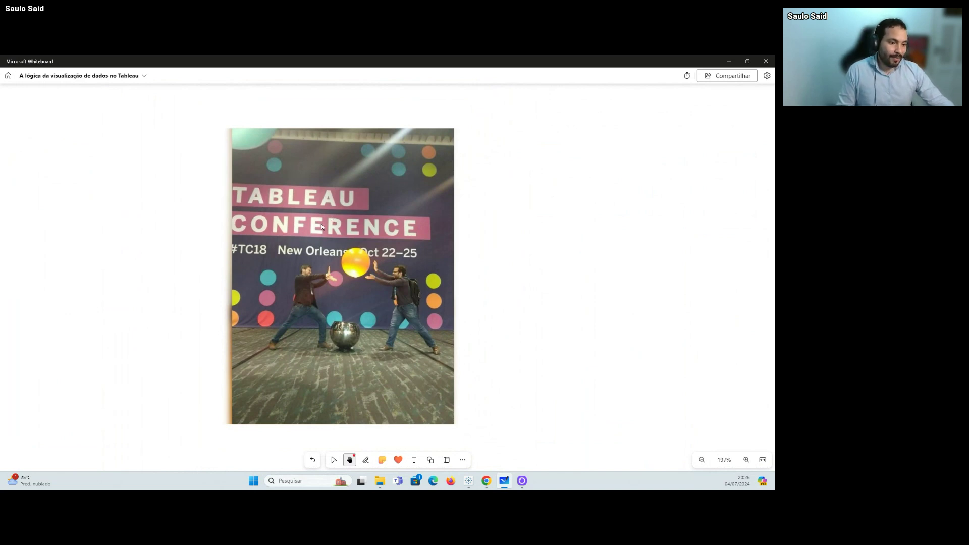
Step: Show the family photo next to the Tableau Conference photo on the whiteboard
{"action": "mouse_move", "coordinate": [328, 226]}
{"action": "left_mouse_down"}
{"action": "mouse_move", "coordinate": [291, 230]}
{"action": "mouse_move", "coordinate": [323, 230]}
{"action": "left_mouse_up"}
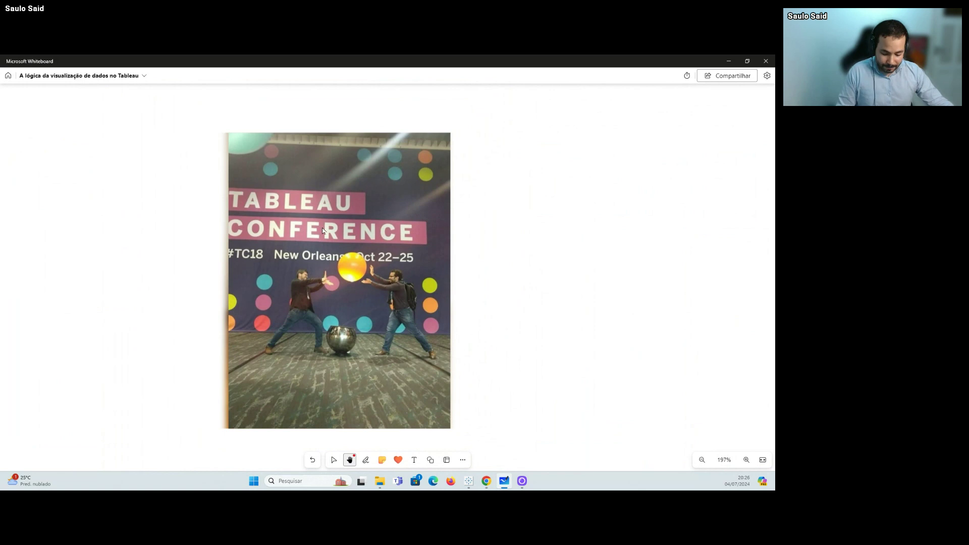
{"action": "left_click_drag", "start_coordinate": [329, 220], "coordinate": [87, 245]}
{"action": "key", "text": "Escape"}
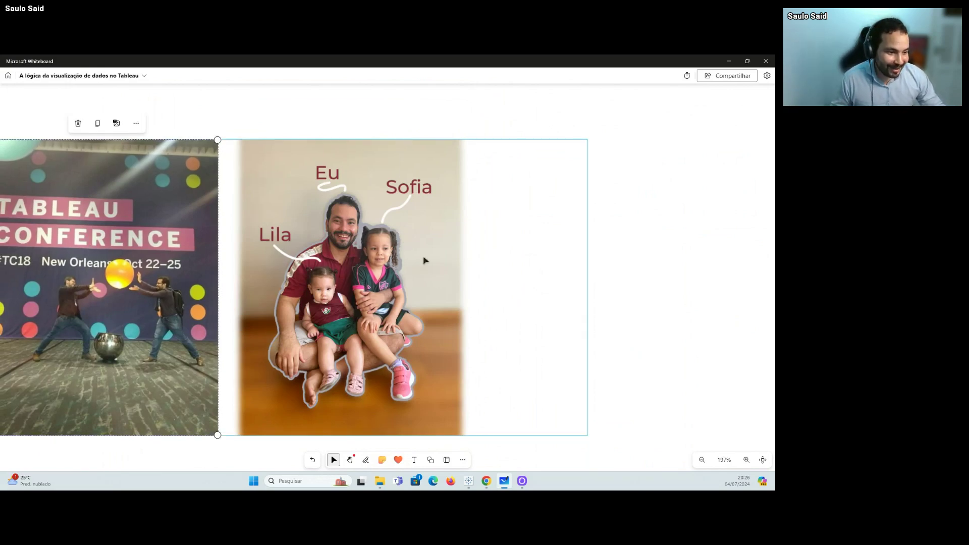
Step: Examine the labelled family photo up close, and return to the view of both introduction photos
{"action": "scroll", "coordinate": [349, 298], "scroll_direction": "up", "scroll_amount": 5}
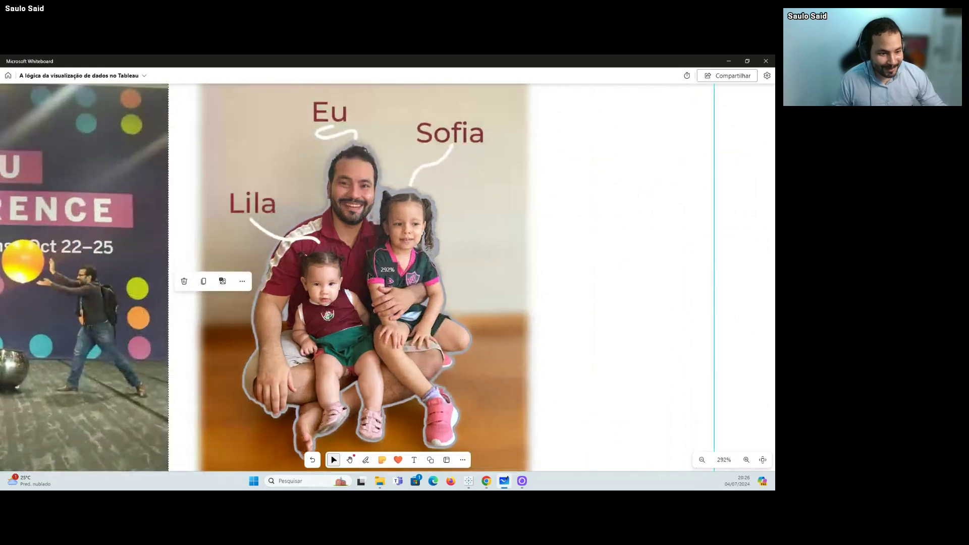
{"action": "scroll", "coordinate": [362, 298], "scroll_direction": "down", "scroll_amount": 2}
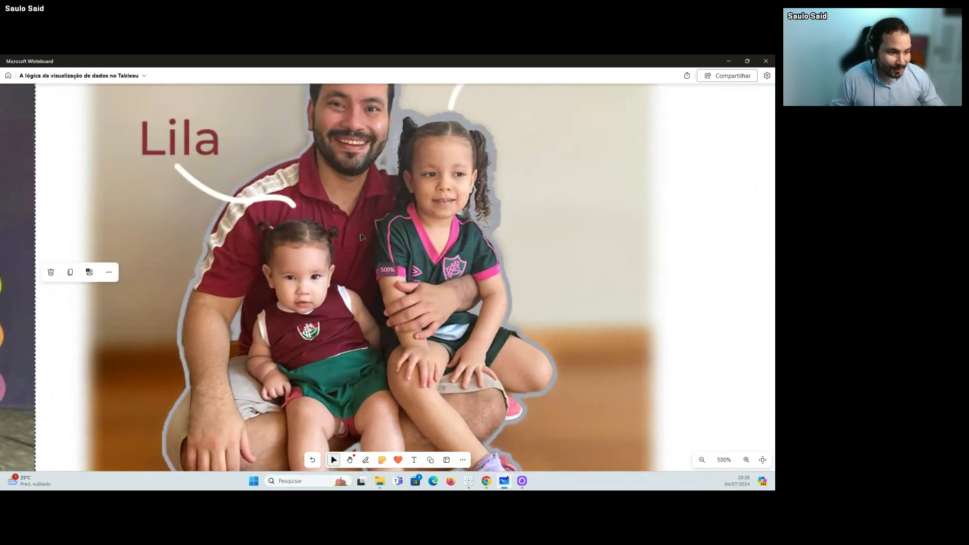
{"action": "scroll", "coordinate": [362, 221], "scroll_direction": "down", "scroll_amount": 8}
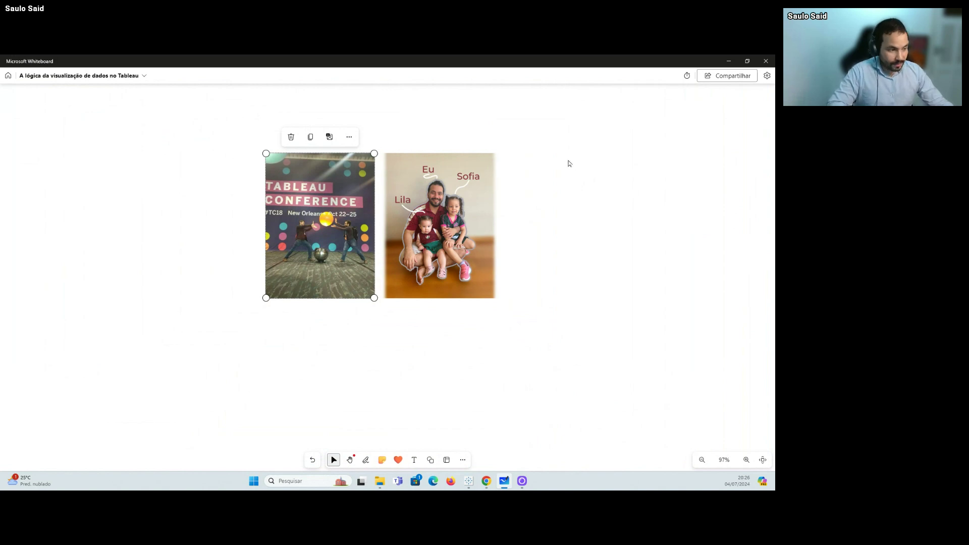
Step: Move from the introduction photos to an overview of the frames under the title "A lógica da visualização de dados no Tableau"
{"action": "key", "text": "space"}
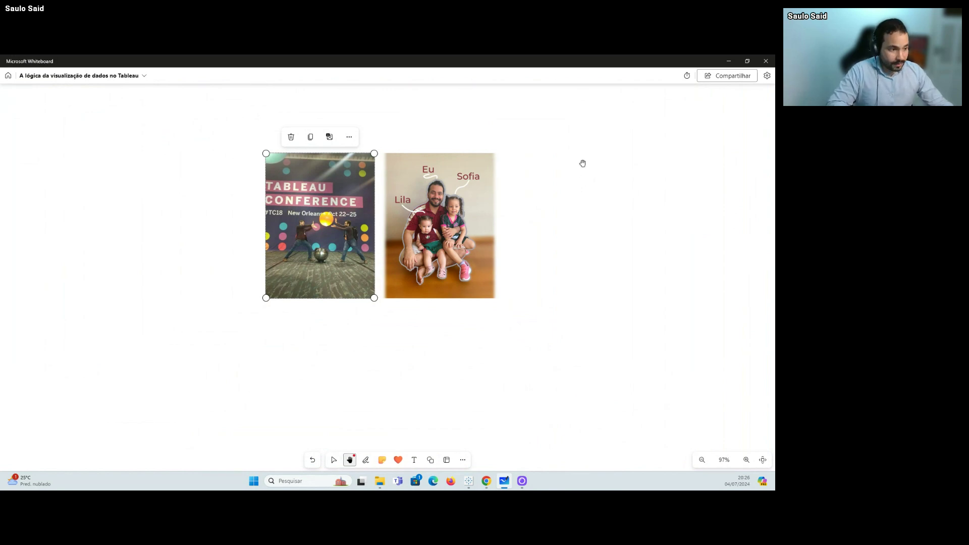
{"action": "left_click_drag", "start_coordinate": [580, 166], "coordinate": [312, 226]}
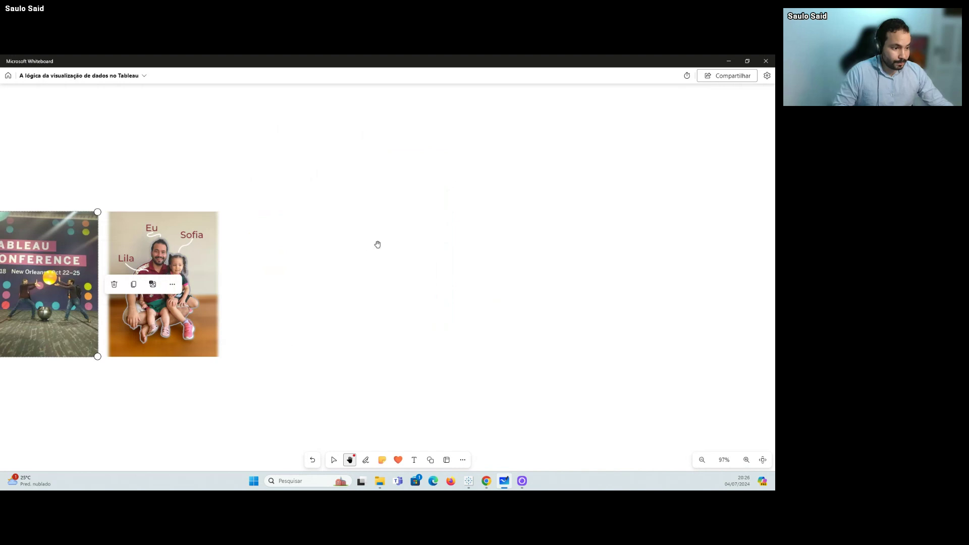
{"action": "scroll", "coordinate": [377, 243], "scroll_direction": "down", "scroll_amount": 5}
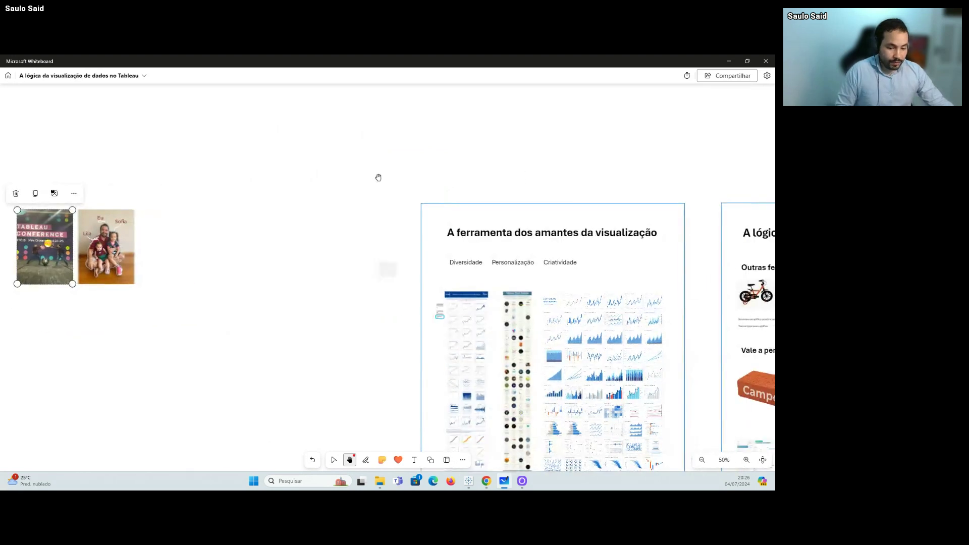
{"action": "left_click_drag", "start_coordinate": [431, 191], "coordinate": [282, 177]}
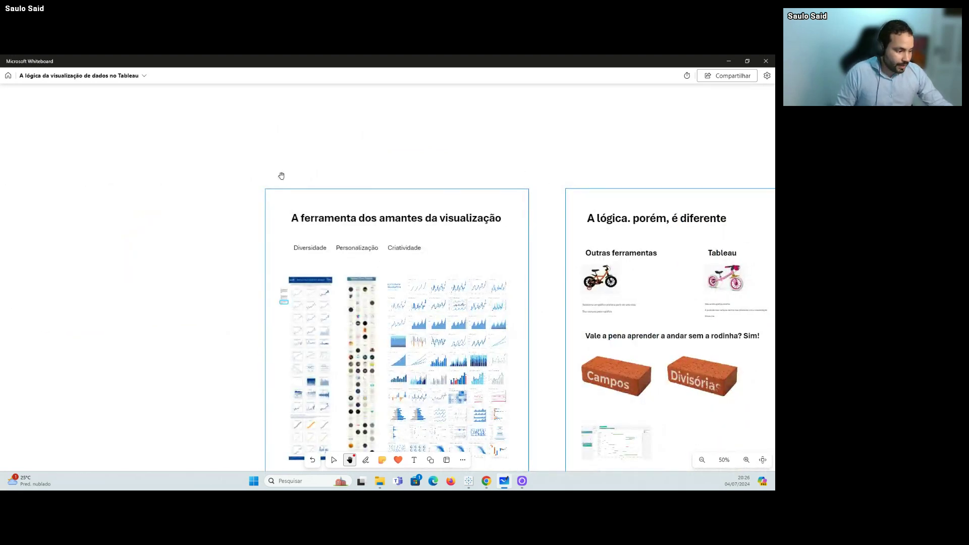
{"action": "left_click_drag", "start_coordinate": [378, 167], "coordinate": [281, 121]}
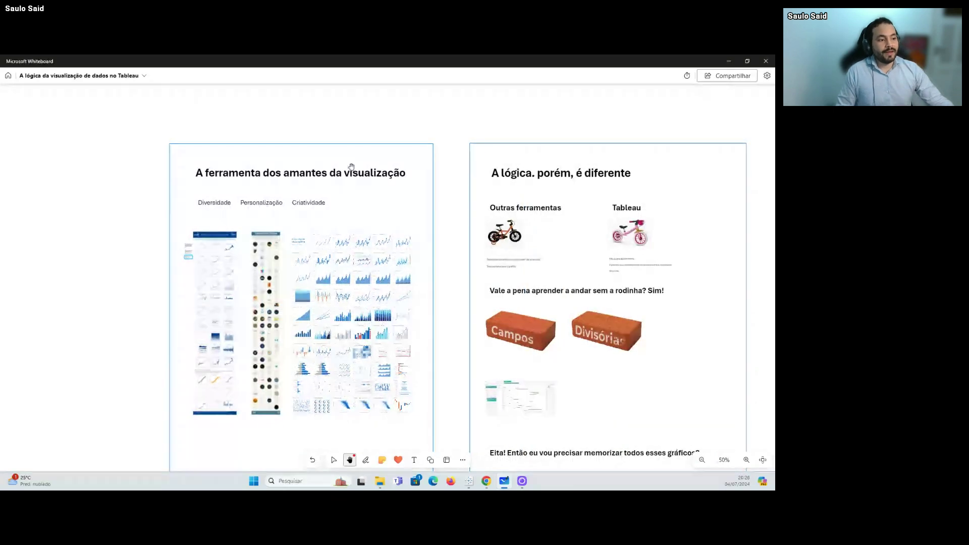
{"action": "scroll", "coordinate": [351, 167], "scroll_direction": "down", "scroll_amount": 4}
{"action": "left_click_drag", "start_coordinate": [485, 117], "coordinate": [388, 123]}
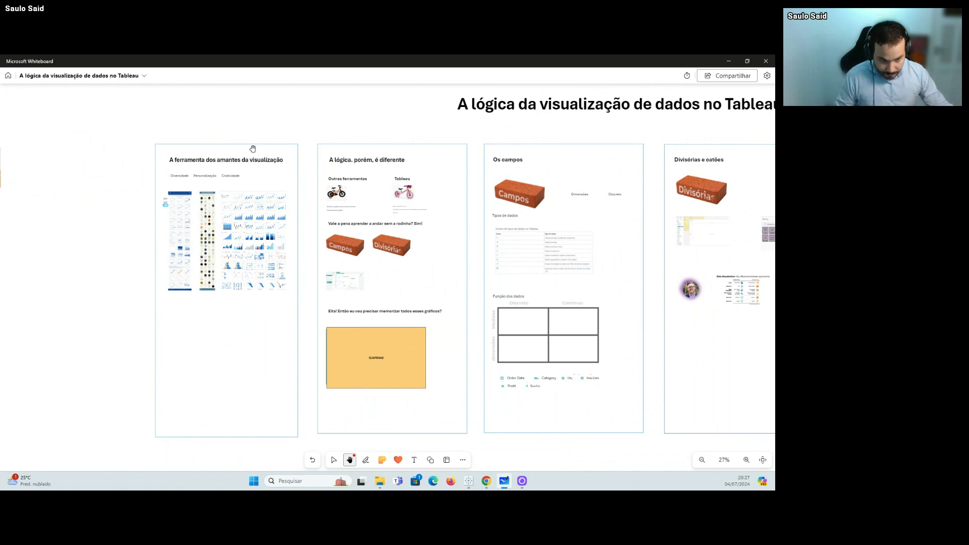
Step: Present the frame "A ferramenta dos amantes da visualização" with its Diversidade, Personalização and Criatividade keywords at readable size
{"action": "scroll", "coordinate": [174, 157], "scroll_direction": "up", "scroll_amount": 4}
{"action": "scroll", "coordinate": [173, 149], "scroll_direction": "up", "scroll_amount": 4}
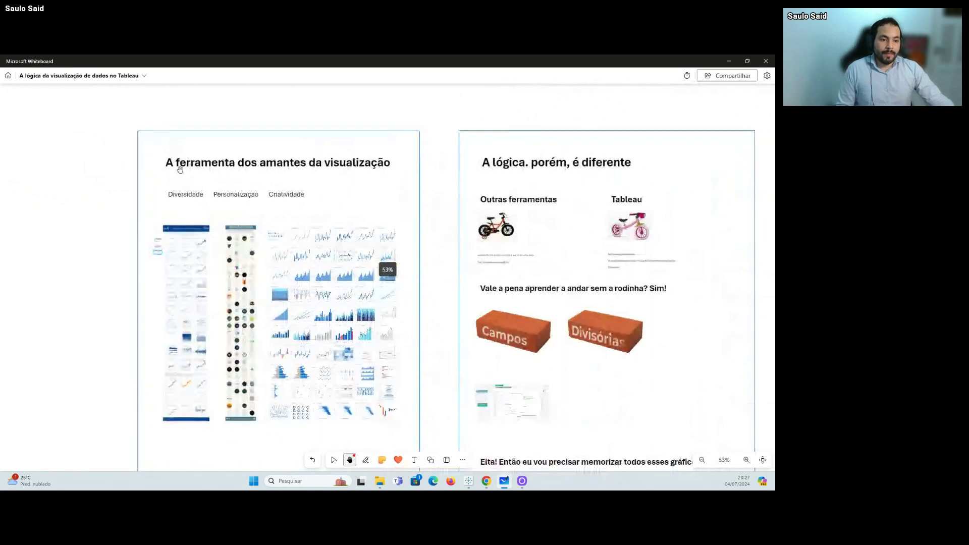
{"action": "scroll", "coordinate": [180, 173], "scroll_direction": "up", "scroll_amount": 4}
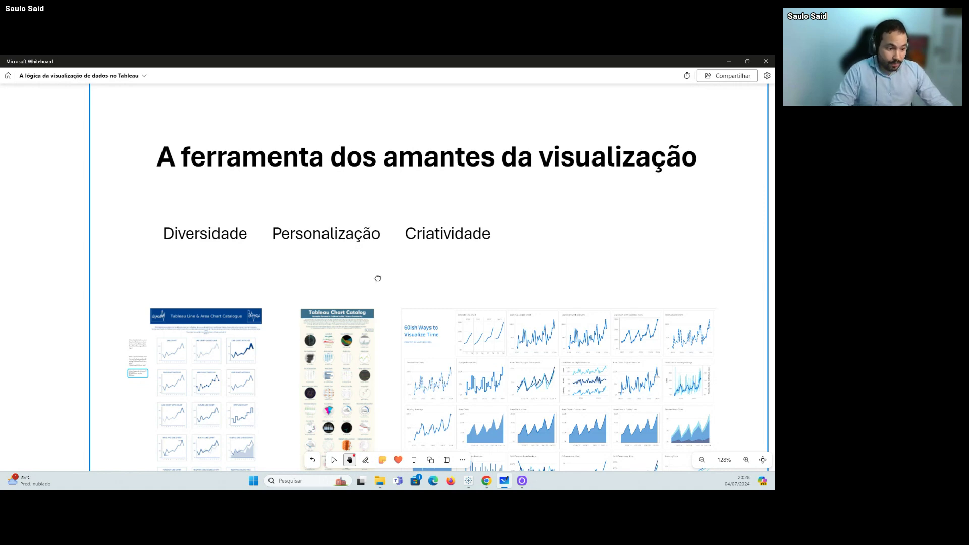
{"action": "left_click_drag", "start_coordinate": [378, 278], "coordinate": [472, 138]}
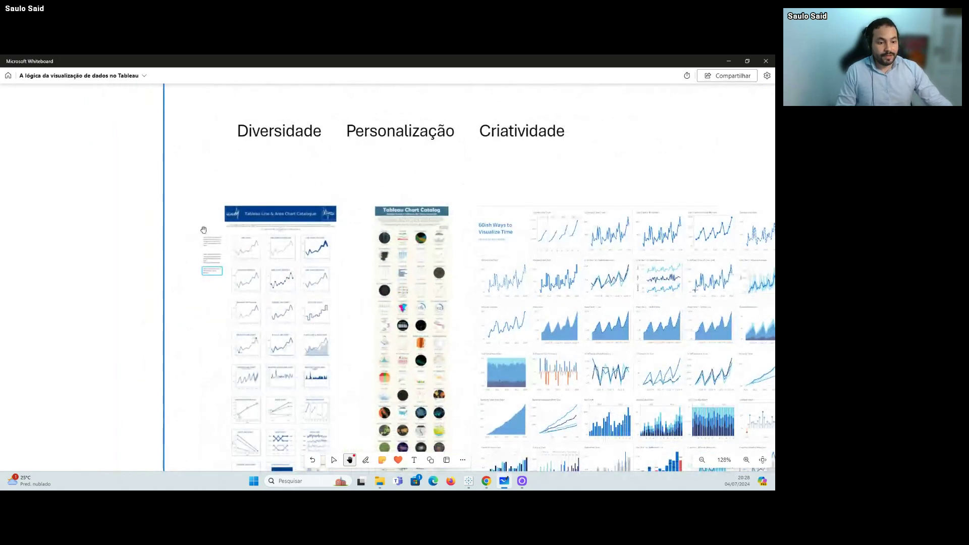
Step: Examine the Tableau Line & Area Chart Catalogue from its header and source links down to the bonus line patterns
{"action": "scroll", "coordinate": [203, 230], "scroll_direction": "up", "scroll_amount": 6}
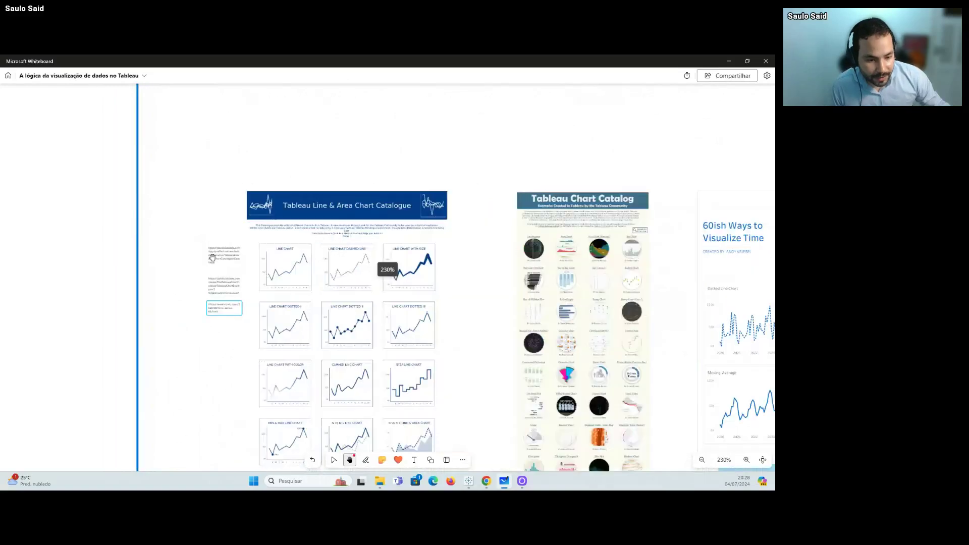
{"action": "scroll", "coordinate": [212, 257], "scroll_direction": "up", "scroll_amount": 6}
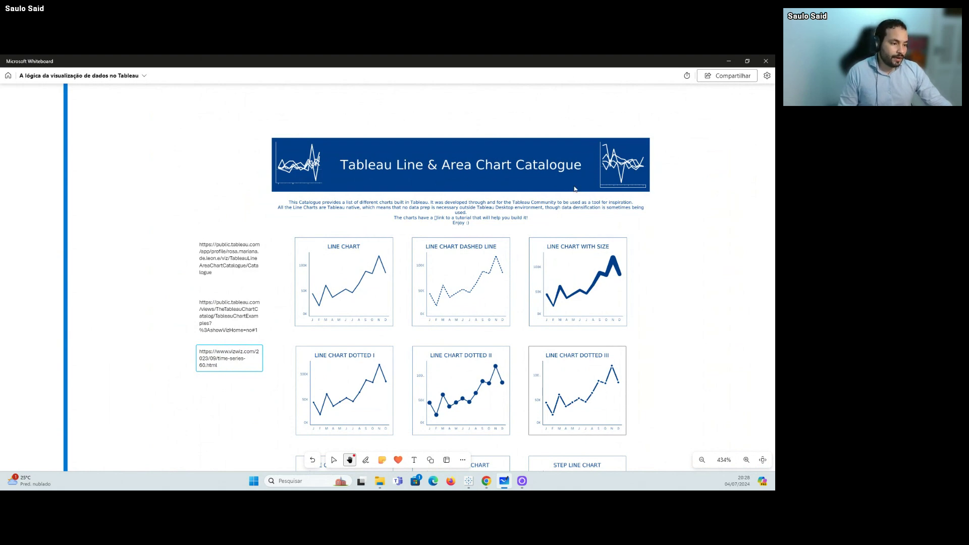
{"action": "left_click_drag", "start_coordinate": [720, 246], "coordinate": [717, 204]}
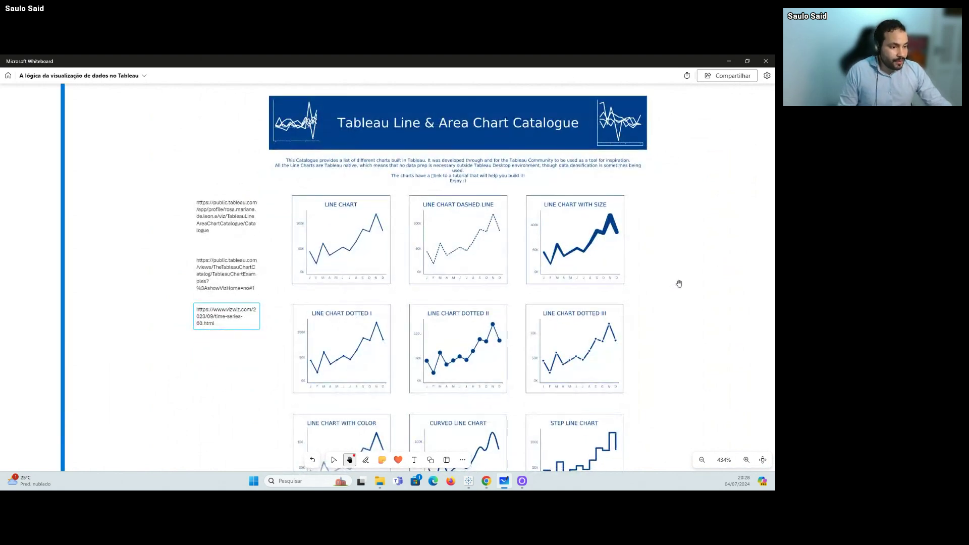
{"action": "scroll", "coordinate": [686, 368], "scroll_direction": "down", "scroll_amount": 5}
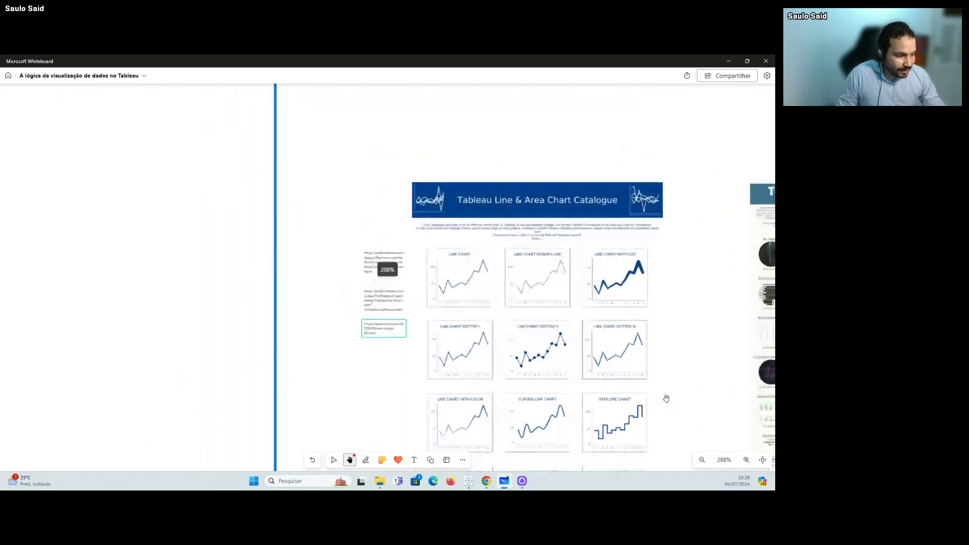
{"action": "scroll", "coordinate": [692, 368], "scroll_direction": "down", "scroll_amount": 10}
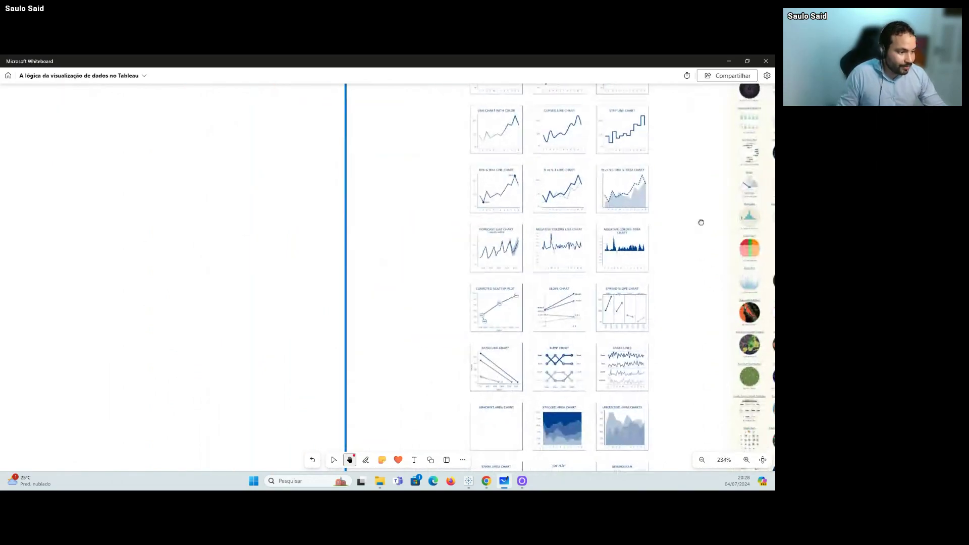
{"action": "scroll", "coordinate": [646, 258], "scroll_direction": "down", "scroll_amount": 3}
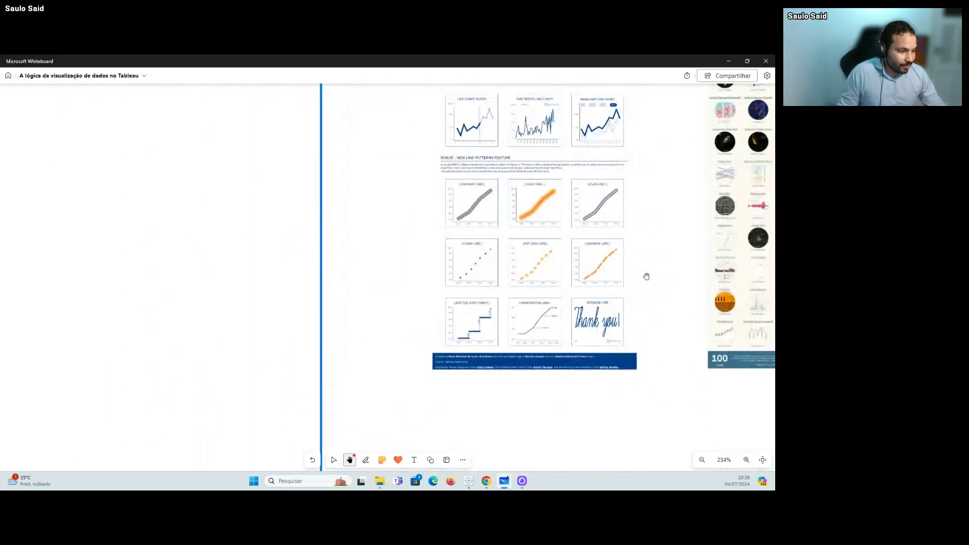
{"action": "scroll", "coordinate": [645, 433], "scroll_direction": "up", "scroll_amount": 7}
{"action": "scroll", "coordinate": [673, 425], "scroll_direction": "up", "scroll_amount": 5}
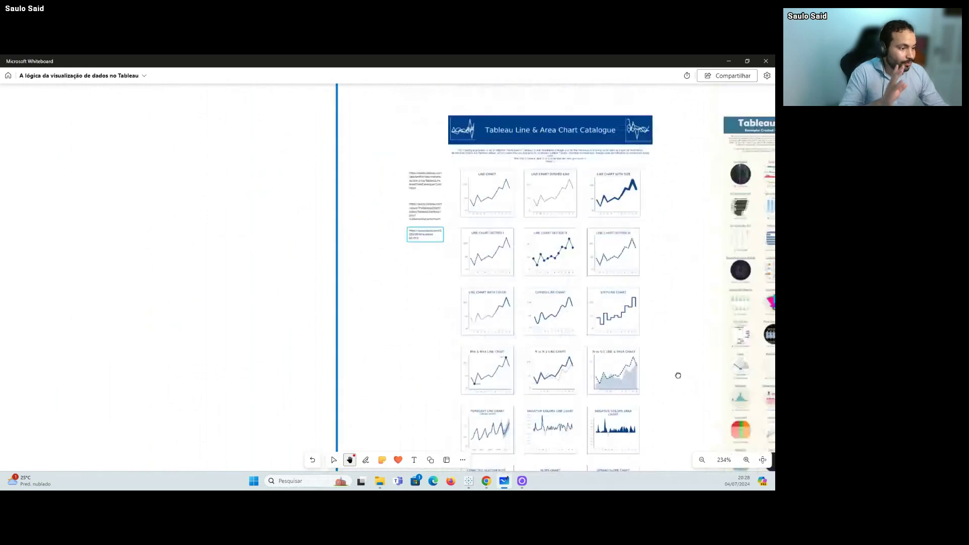
{"action": "scroll", "coordinate": [681, 278], "scroll_direction": "down", "scroll_amount": 1}
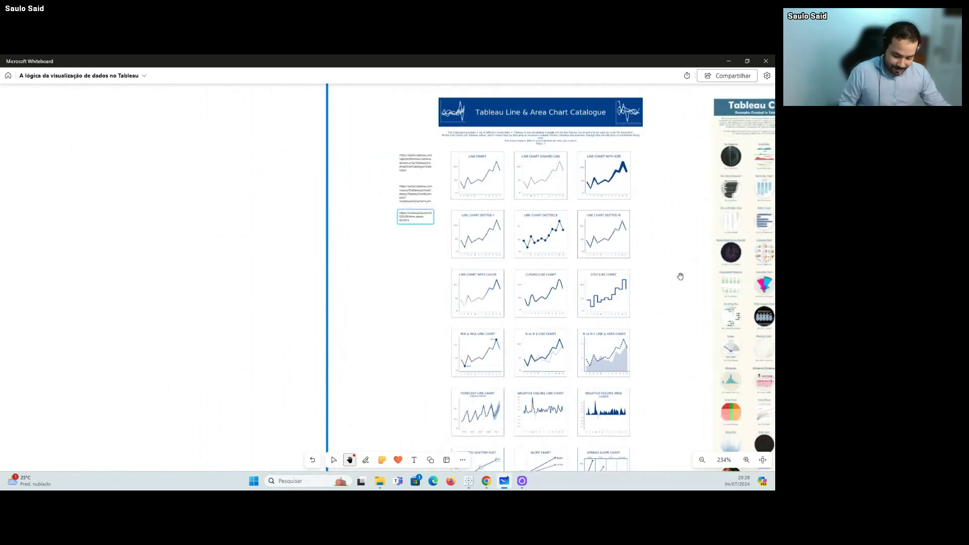
Step: Examine the Tableau Chart Catalog from its header through all chart examples to the footer
{"action": "scroll", "coordinate": [676, 239], "scroll_direction": "down", "scroll_amount": 4}
{"action": "left_click_drag", "start_coordinate": [699, 127], "coordinate": [457, 132]}
{"action": "scroll", "coordinate": [505, 185], "scroll_direction": "up", "scroll_amount": 7}
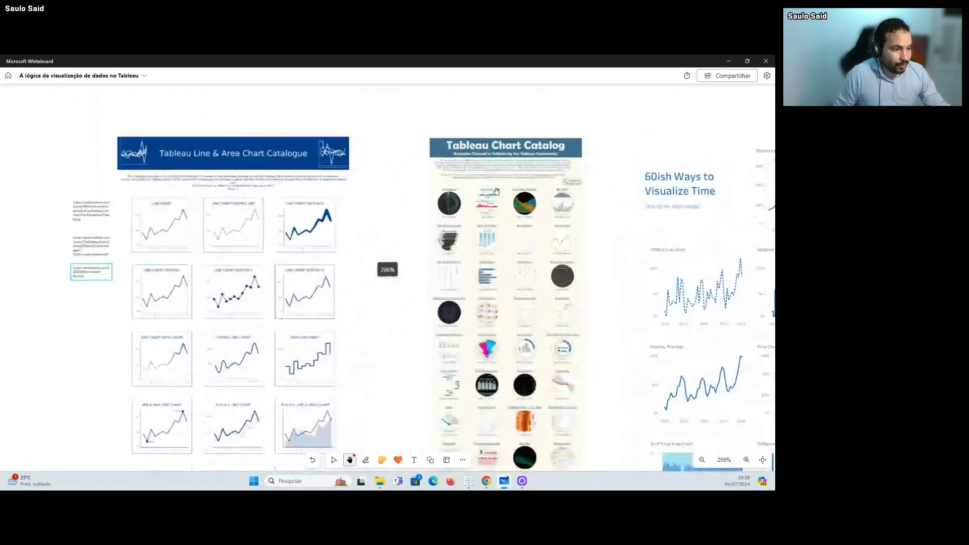
{"action": "scroll", "coordinate": [505, 184], "scroll_direction": "up", "scroll_amount": 4}
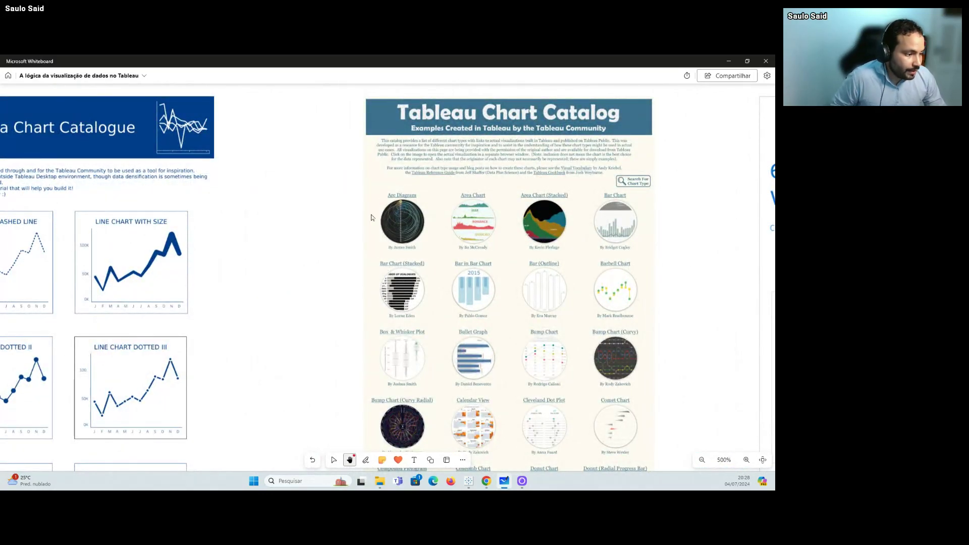
{"action": "scroll", "coordinate": [704, 308], "scroll_direction": "down", "scroll_amount": 6}
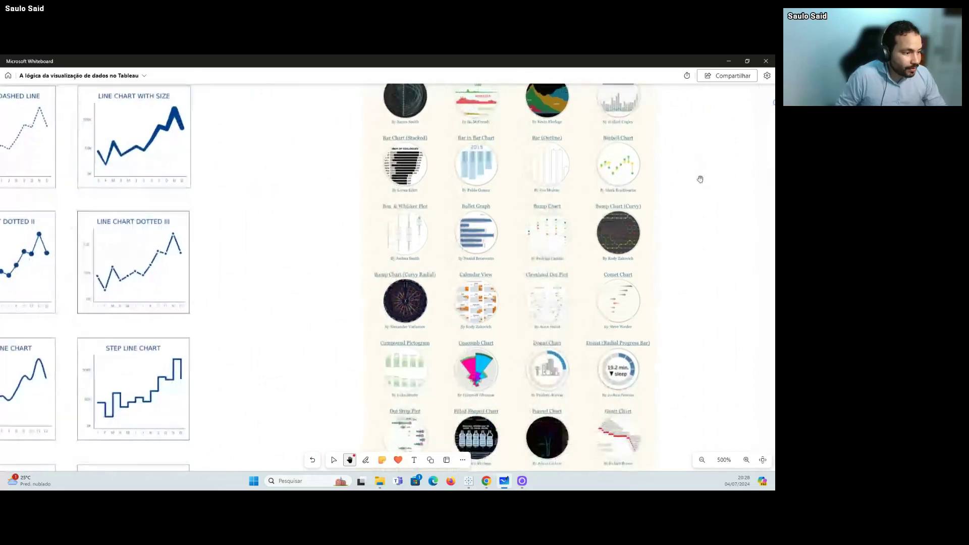
{"action": "scroll", "coordinate": [711, 102], "scroll_direction": "down", "scroll_amount": 8}
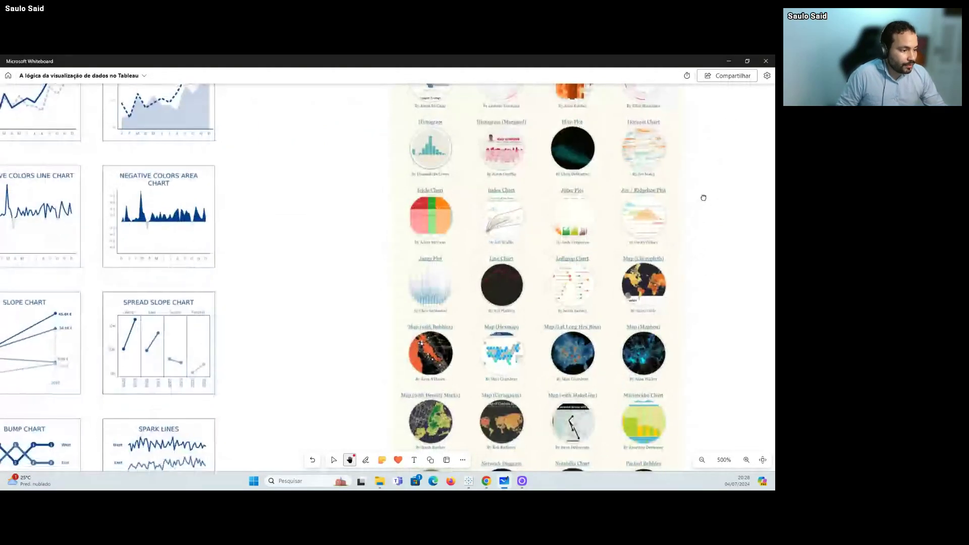
{"action": "scroll", "coordinate": [710, 195], "scroll_direction": "down", "scroll_amount": 10}
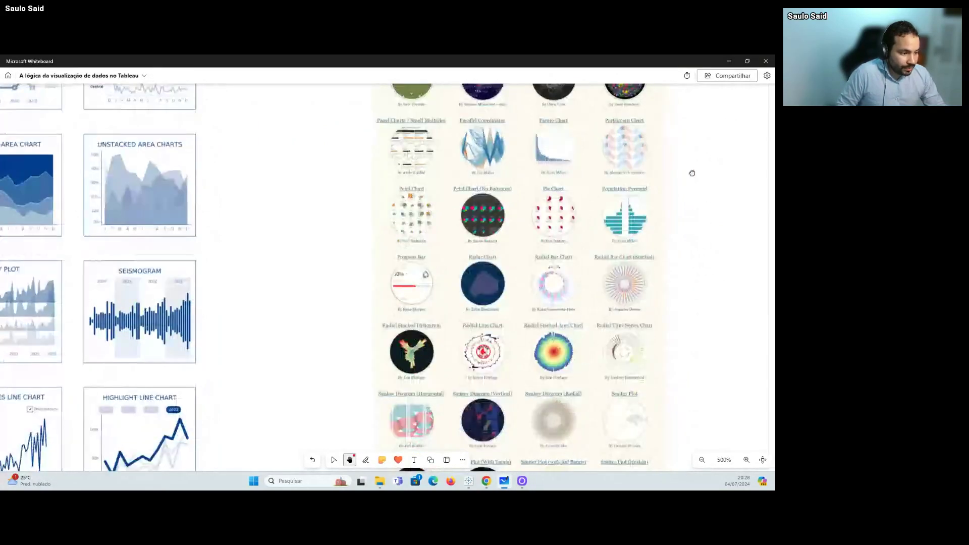
{"action": "scroll", "coordinate": [691, 206], "scroll_direction": "down", "scroll_amount": 8}
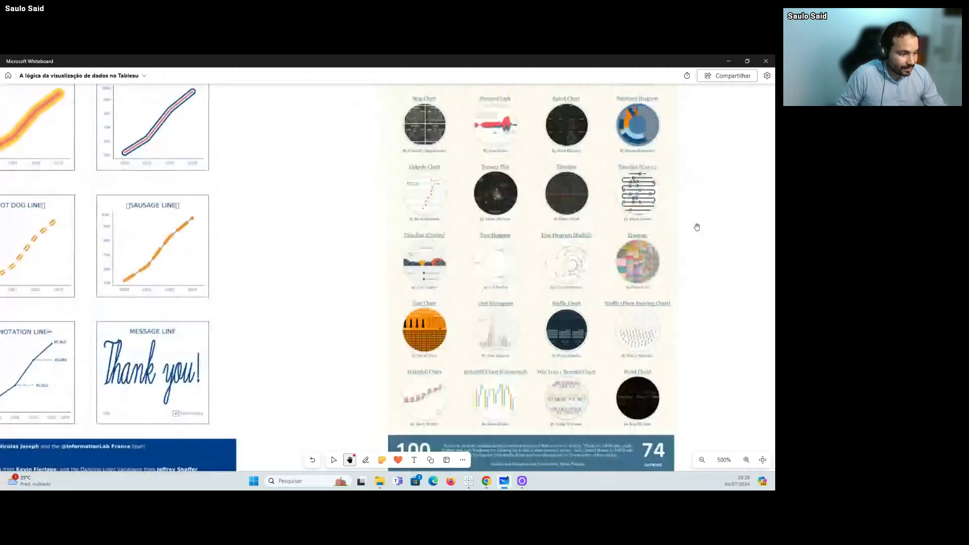
{"action": "left_click_drag", "start_coordinate": [688, 296], "coordinate": [689, 348]}
{"action": "scroll", "coordinate": [689, 403], "scroll_direction": "down", "scroll_amount": 10}
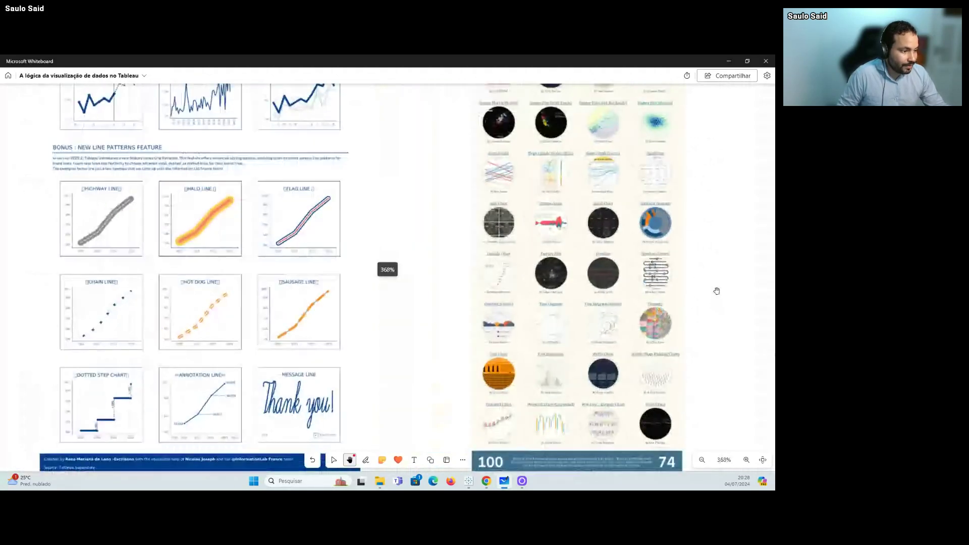
{"action": "scroll", "coordinate": [733, 218], "scroll_direction": "down", "scroll_amount": 3}
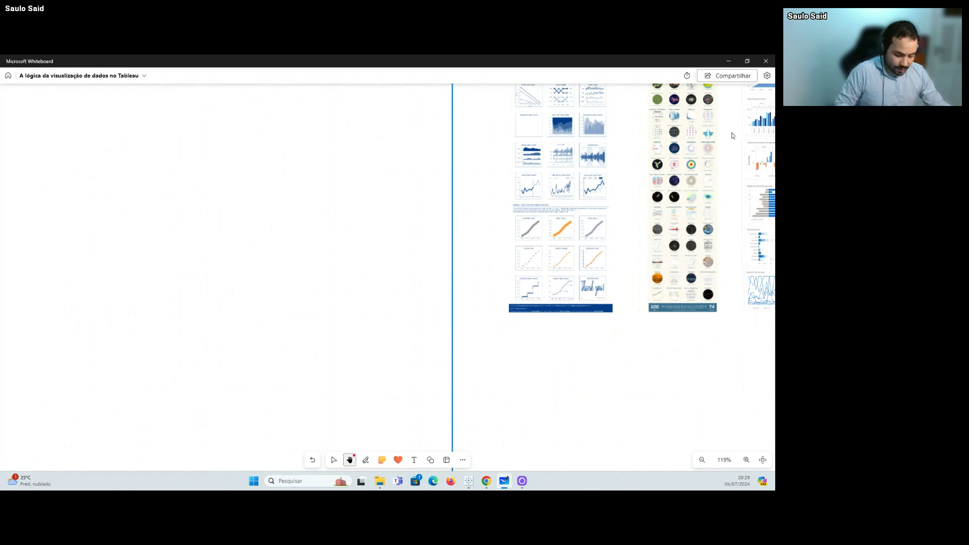
Step: Show the "60ish Ways to Visualize Time" chart grid alongside the two chart catalogues
{"action": "left_click_drag", "start_coordinate": [735, 132], "coordinate": [660, 394]}
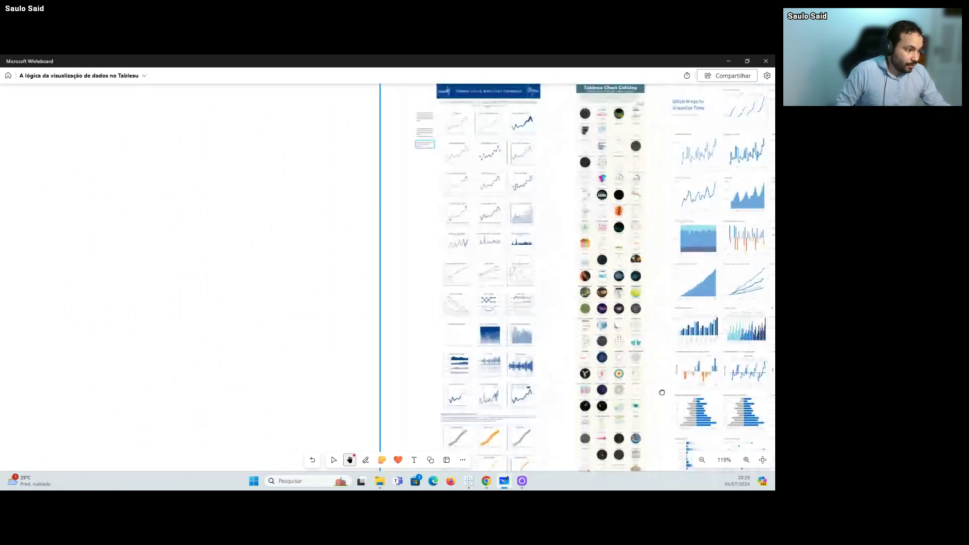
{"action": "left_click_drag", "start_coordinate": [679, 210], "coordinate": [419, 156]}
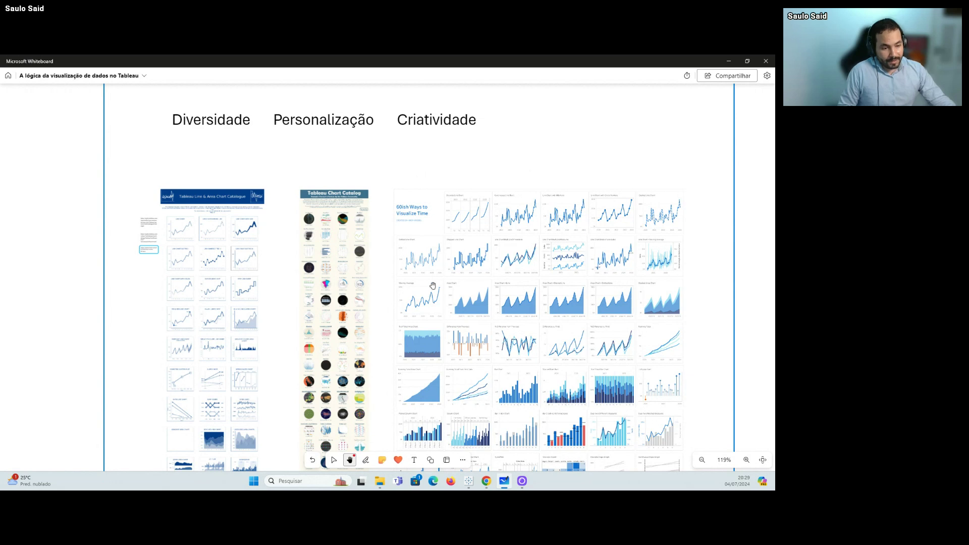
{"action": "scroll", "coordinate": [706, 204], "scroll_direction": "down", "scroll_amount": 1}
{"action": "scroll", "coordinate": [706, 204], "scroll_direction": "down", "scroll_amount": 1}
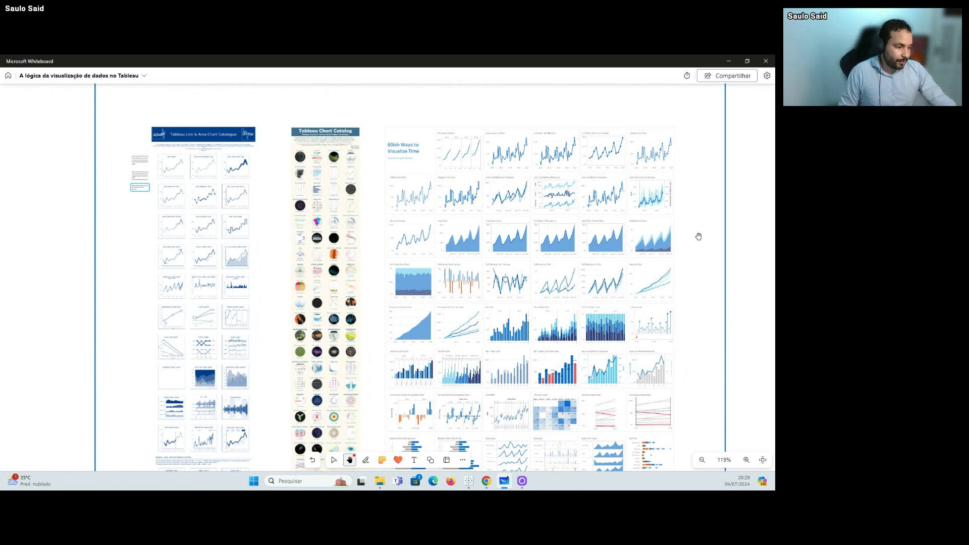
{"action": "mouse_move", "coordinate": [693, 243]}
{"action": "left_mouse_down"}
{"action": "mouse_move", "coordinate": [697, 269]}
{"action": "mouse_move", "coordinate": [686, 269]}
{"action": "mouse_move", "coordinate": [688, 229]}
{"action": "mouse_move", "coordinate": [680, 232]}
{"action": "left_mouse_up"}
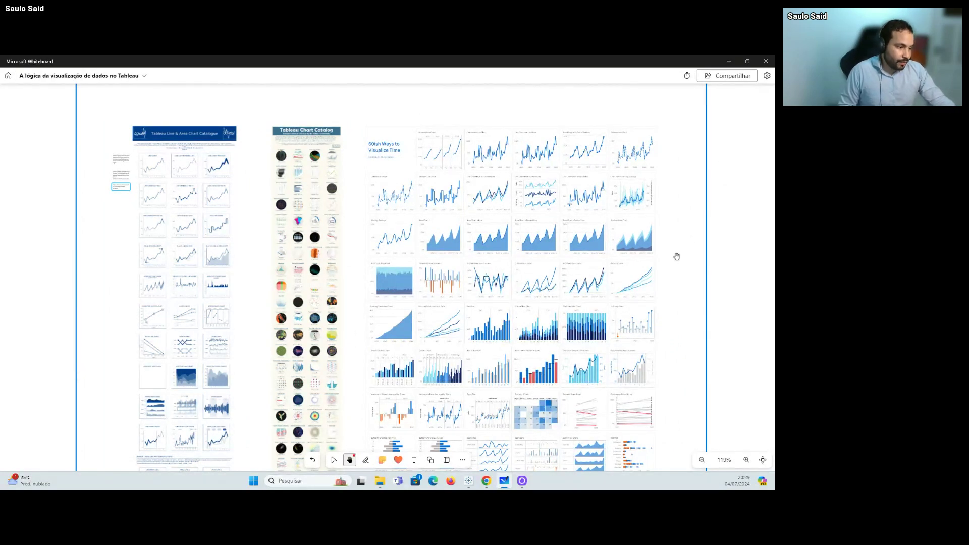
Step: Return to the overview of the frames, bringing "A lógica. porém, é diferente" and "Os campos" into view
{"action": "scroll", "coordinate": [675, 218], "scroll_direction": "down", "scroll_amount": 3}
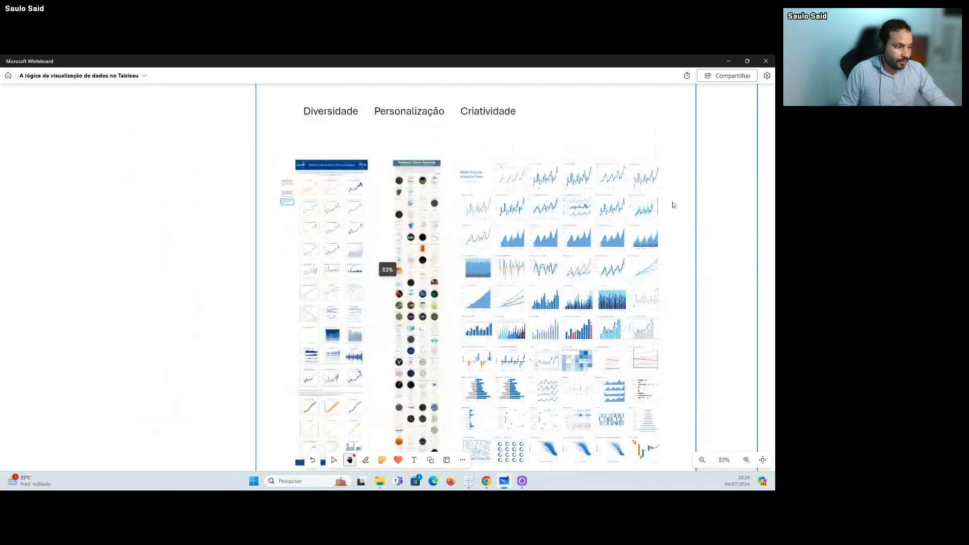
{"action": "scroll", "coordinate": [716, 189], "scroll_direction": "down", "scroll_amount": 10}
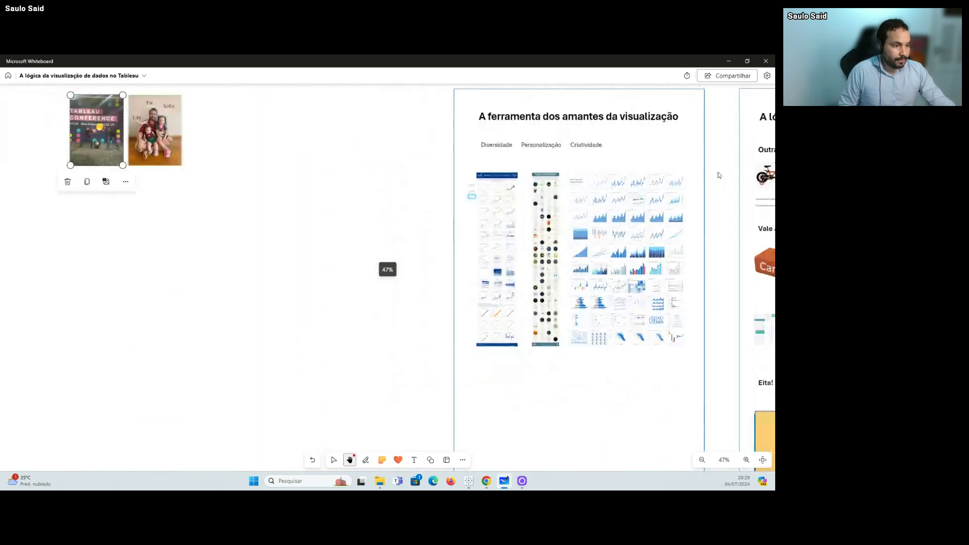
{"action": "scroll", "coordinate": [514, 184], "scroll_direction": "right", "scroll_amount": 10}
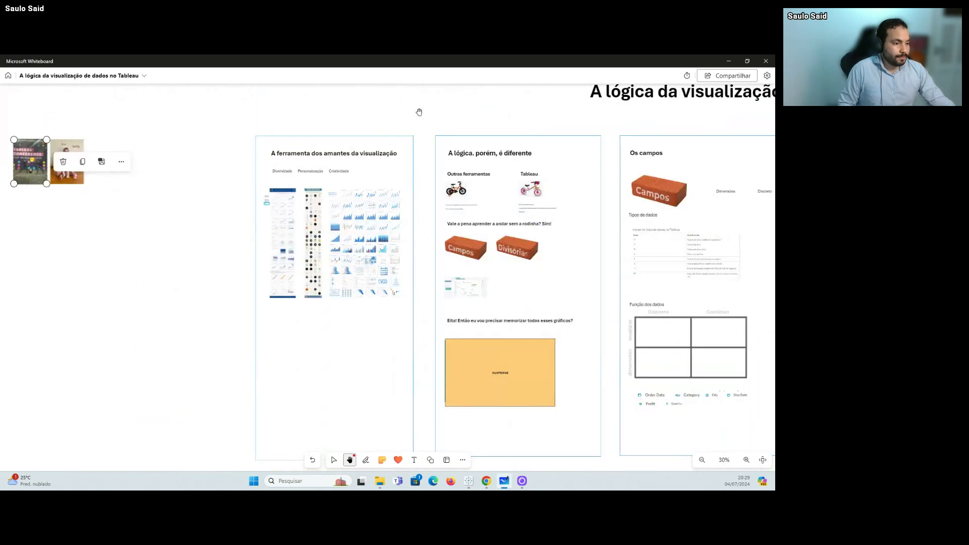
Step: Show the comparison of "Outras ferramentas" and "Tableau" in the "A lógica. porém, é diferente" frame close up
{"action": "scroll", "coordinate": [555, 162], "scroll_direction": "up", "scroll_amount": 2}
{"action": "scroll", "coordinate": [548, 166], "scroll_direction": "up", "scroll_amount": 8}
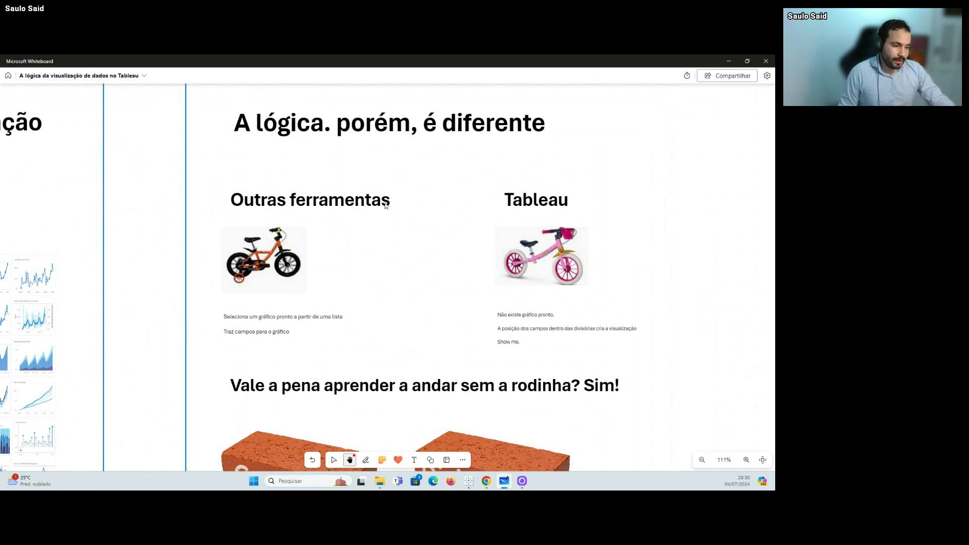
{"action": "left_click_drag", "start_coordinate": [415, 276], "coordinate": [348, 284]}
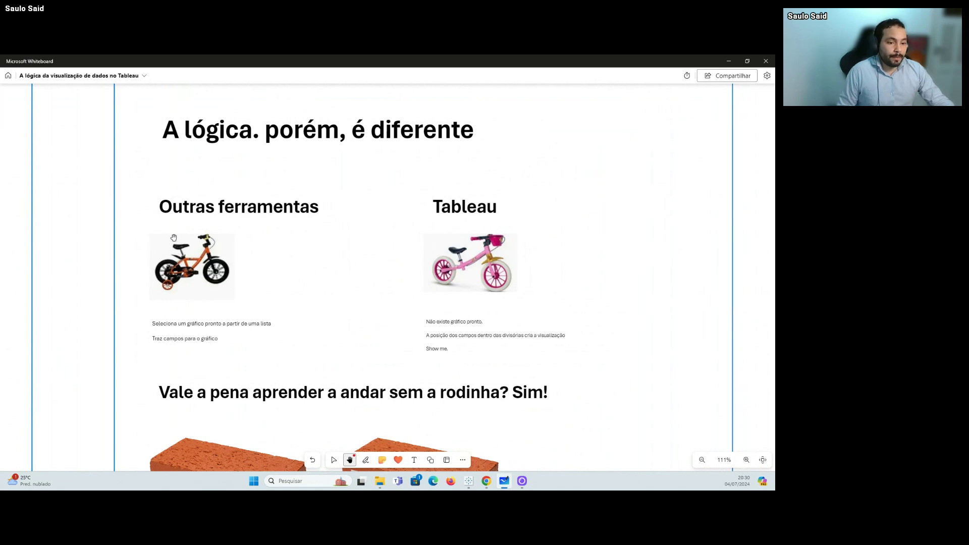
{"action": "scroll", "coordinate": [216, 264], "scroll_direction": "up", "scroll_amount": 5}
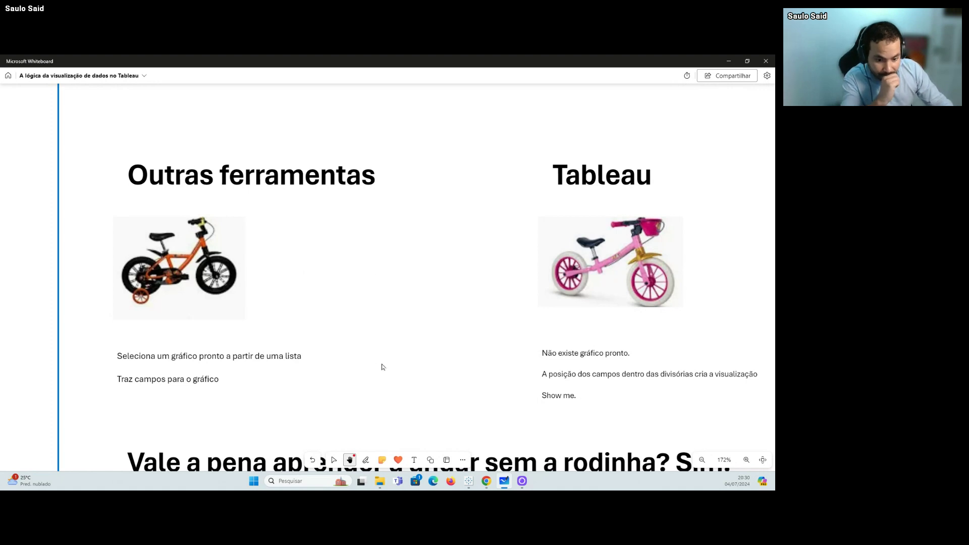
{"action": "left_click_drag", "start_coordinate": [348, 263], "coordinate": [285, 267]}
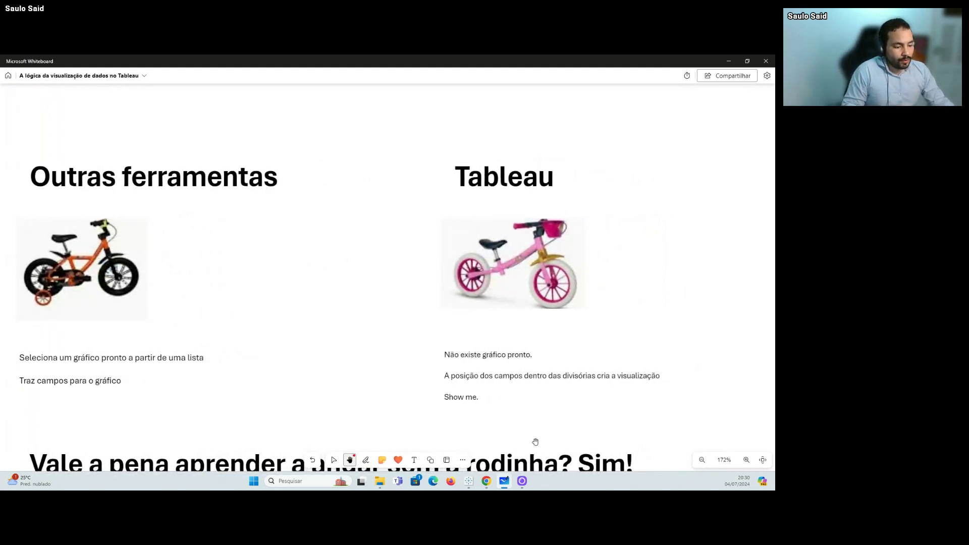
Step: Switch to the Livro2 workbook in Tableau Public and display the Mostre-me chart suggestions
{"action": "mouse_move", "coordinate": [467, 484]}
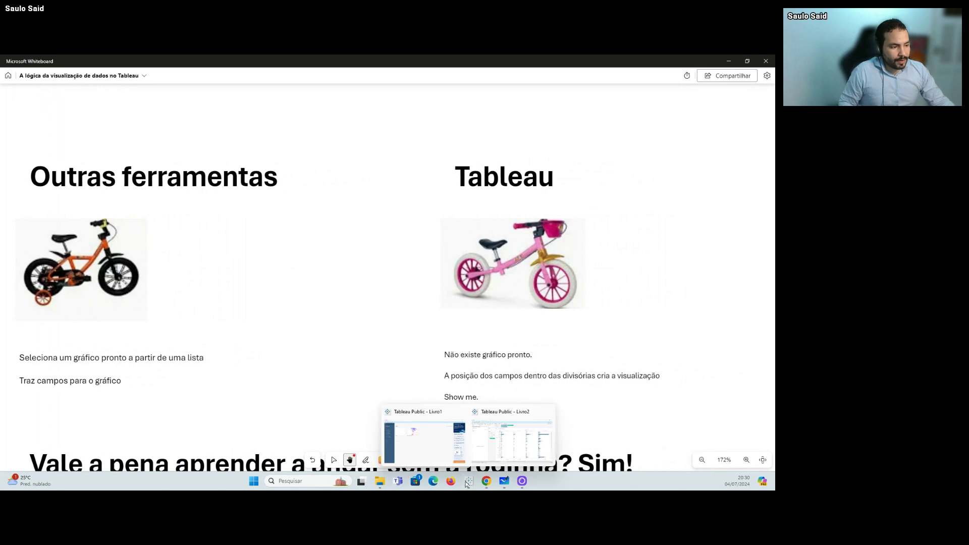
{"action": "left_click", "coordinate": [508, 452]}
{"action": "left_click", "coordinate": [747, 97]}
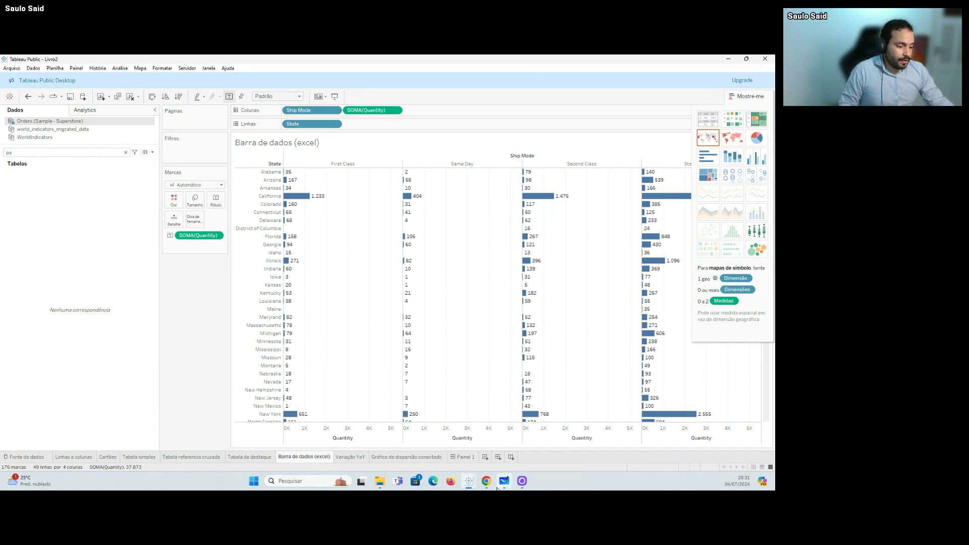
Step: Return to Microsoft Whiteboard and present "Vale a pena aprender a andar sem a rodinha? Sim!" with the Campos and Divisórias bricks
{"action": "left_click", "coordinate": [498, 486]}
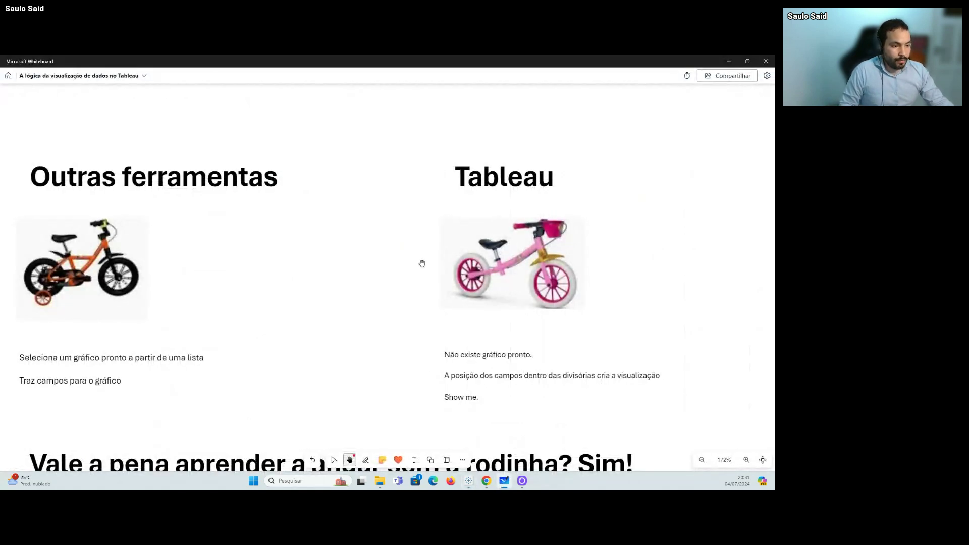
{"action": "scroll", "coordinate": [373, 241], "scroll_direction": "down", "scroll_amount": 2}
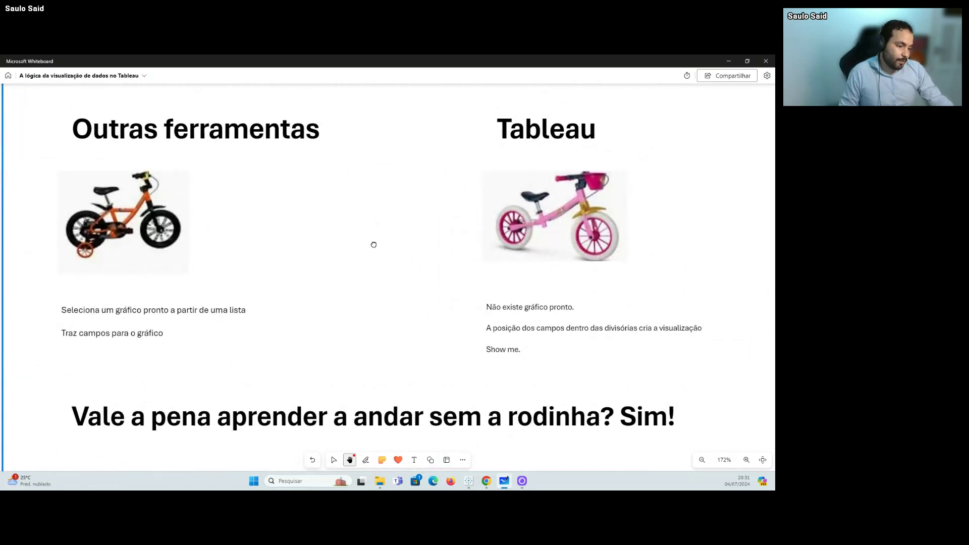
{"action": "mouse_move", "coordinate": [373, 245]}
{"action": "left_mouse_down"}
{"action": "mouse_move", "coordinate": [373, 215]}
{"action": "mouse_move", "coordinate": [376, 247]}
{"action": "left_mouse_up"}
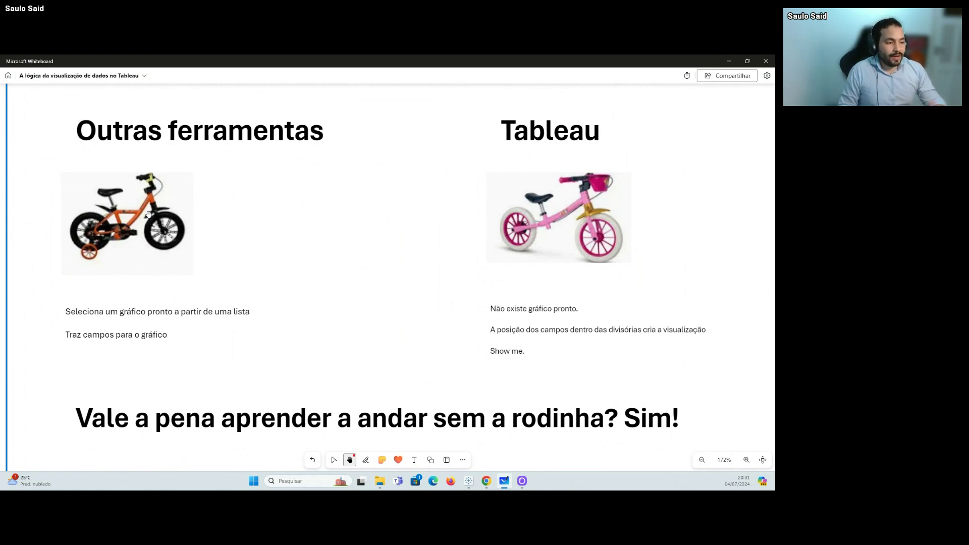
{"action": "scroll", "coordinate": [326, 286], "scroll_direction": "down", "scroll_amount": 3}
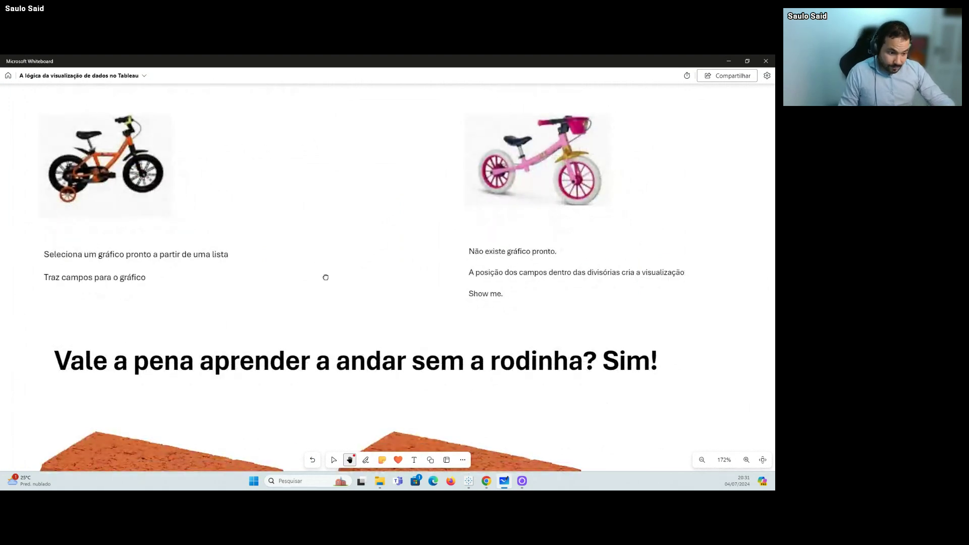
{"action": "scroll", "coordinate": [619, 361], "scroll_direction": "down", "scroll_amount": 5}
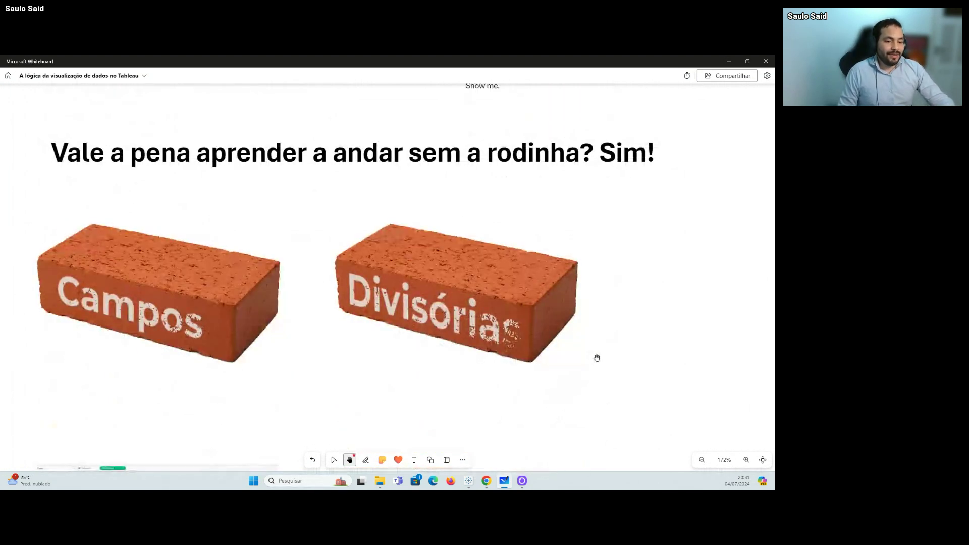
{"action": "left_click_drag", "start_coordinate": [619, 282], "coordinate": [617, 340]}
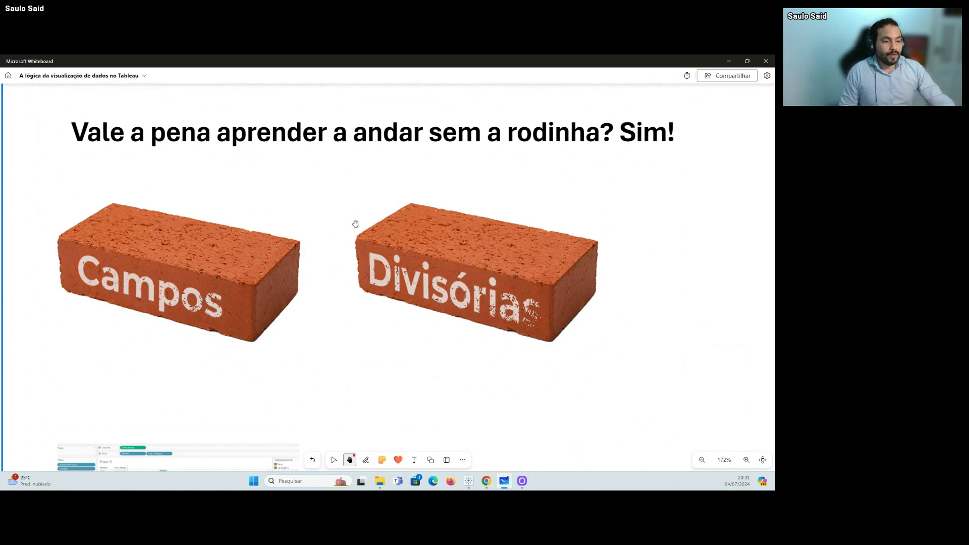
Step: Show the Tableau worksheet screenshot below the Campos and Divisórias bricks large enough to read its shelves and marks
{"action": "scroll", "coordinate": [621, 248], "scroll_direction": "down", "scroll_amount": 2}
{"action": "scroll", "coordinate": [591, 280], "scroll_direction": "down", "scroll_amount": 5}
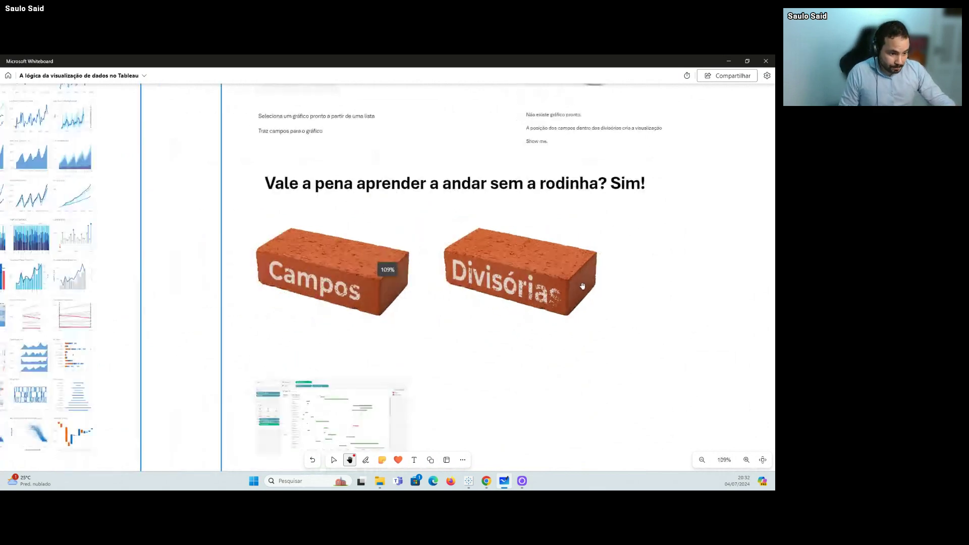
{"action": "scroll", "coordinate": [530, 288], "scroll_direction": "down", "scroll_amount": 2}
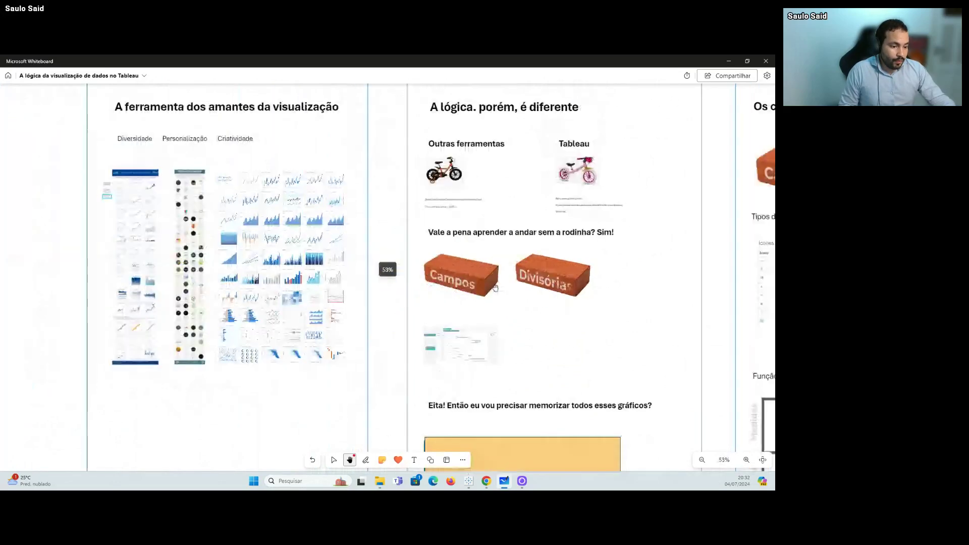
{"action": "scroll", "coordinate": [516, 361], "scroll_direction": "up", "scroll_amount": 5}
{"action": "scroll", "coordinate": [516, 361], "scroll_direction": "up", "scroll_amount": 10}
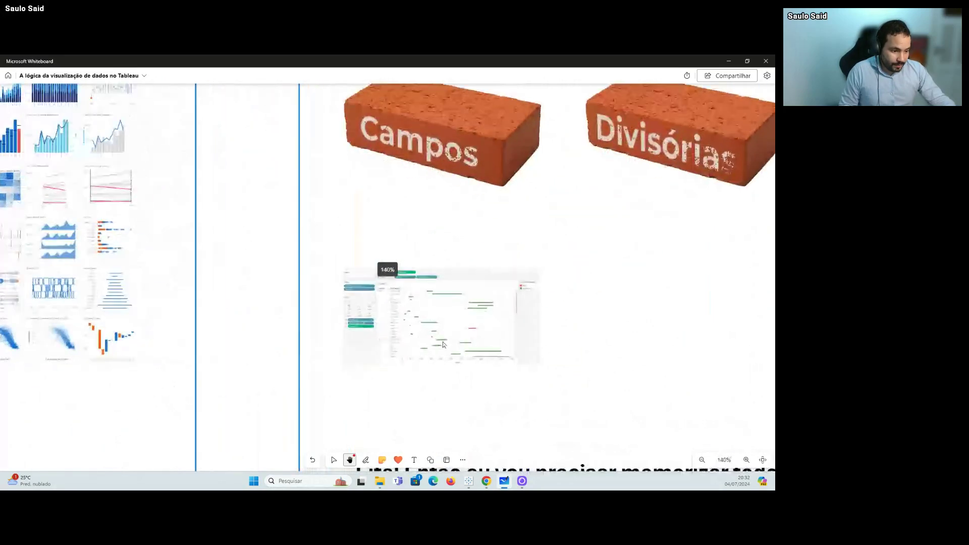
{"action": "scroll", "coordinate": [458, 365], "scroll_direction": "up", "scroll_amount": 2}
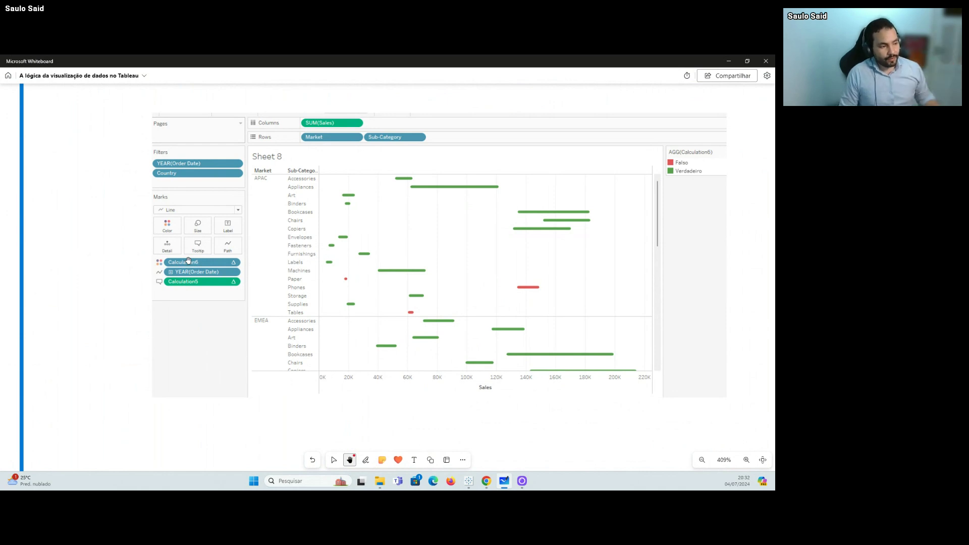
Step: Present the question "Eita! Então eu vou precisar memorizar todos esses gráficos?" with its SUSPENSE box and the example charts
{"action": "scroll", "coordinate": [323, 245], "scroll_direction": "down", "scroll_amount": 1}
{"action": "scroll", "coordinate": [323, 245], "scroll_direction": "down", "scroll_amount": 10}
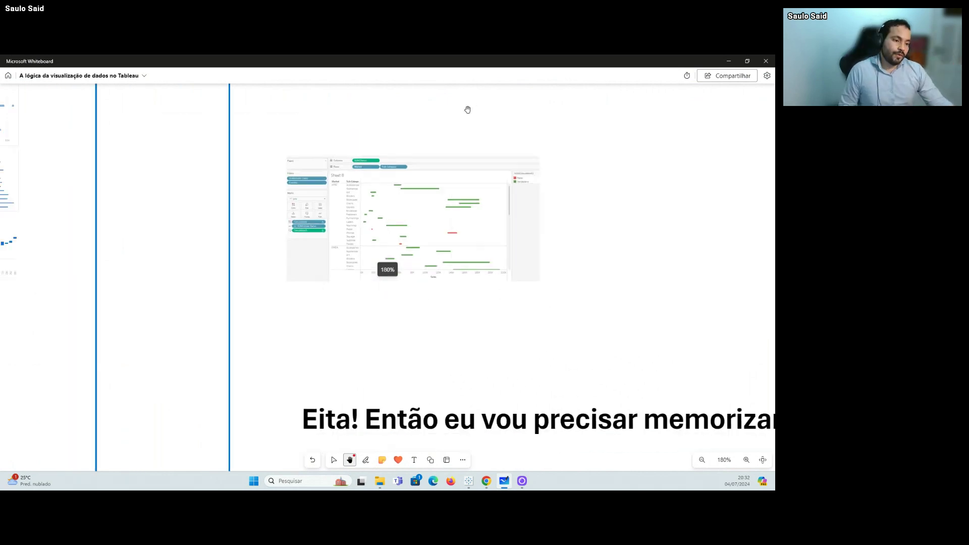
{"action": "scroll", "coordinate": [539, 191], "scroll_direction": "down", "scroll_amount": 4}
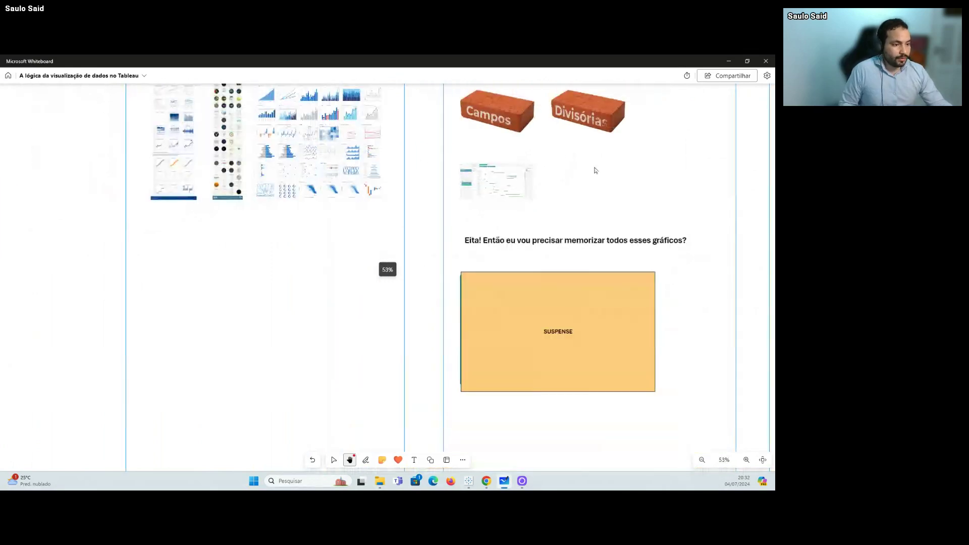
{"action": "left_click_drag", "start_coordinate": [594, 169], "coordinate": [607, 229]}
{"action": "left_click_drag", "start_coordinate": [604, 275], "coordinate": [545, 304]}
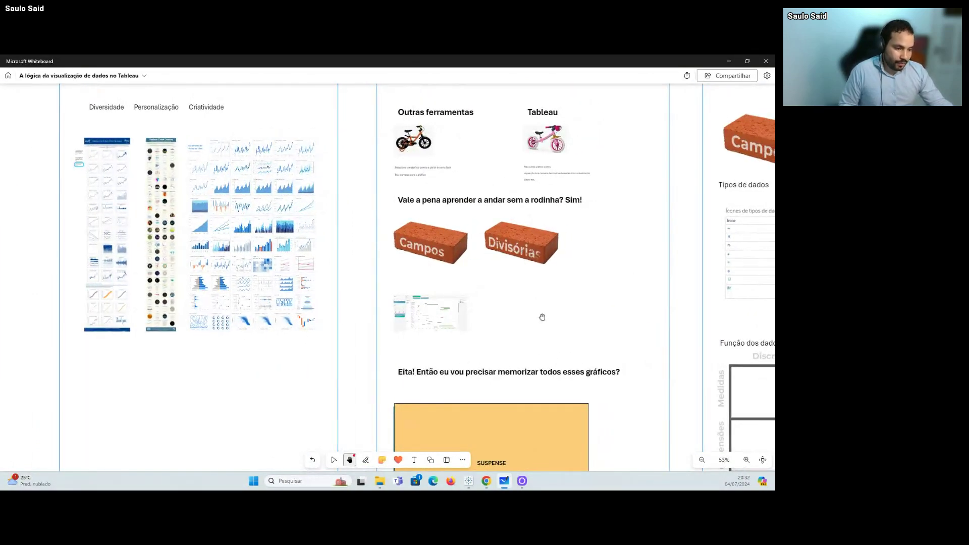
{"action": "left_click_drag", "start_coordinate": [549, 340], "coordinate": [523, 167]}
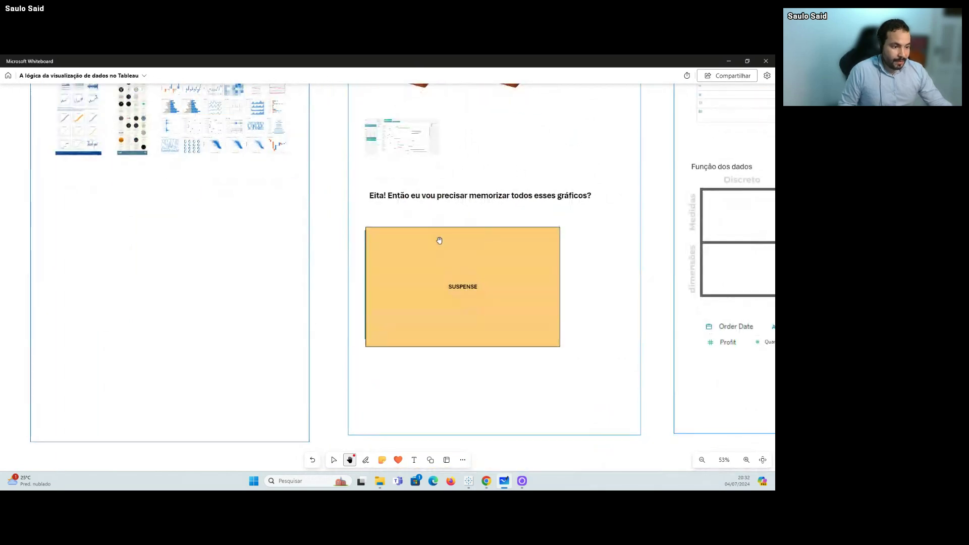
{"action": "scroll", "coordinate": [535, 250], "scroll_direction": "up", "scroll_amount": 5}
{"action": "scroll", "coordinate": [459, 239], "scroll_direction": "up", "scroll_amount": 2}
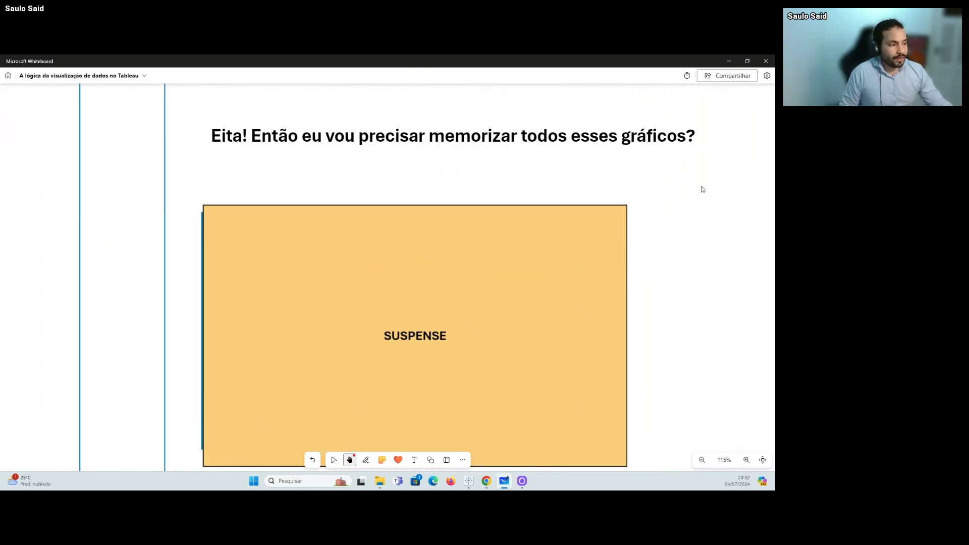
{"action": "scroll", "coordinate": [457, 198], "scroll_direction": "down", "scroll_amount": 5}
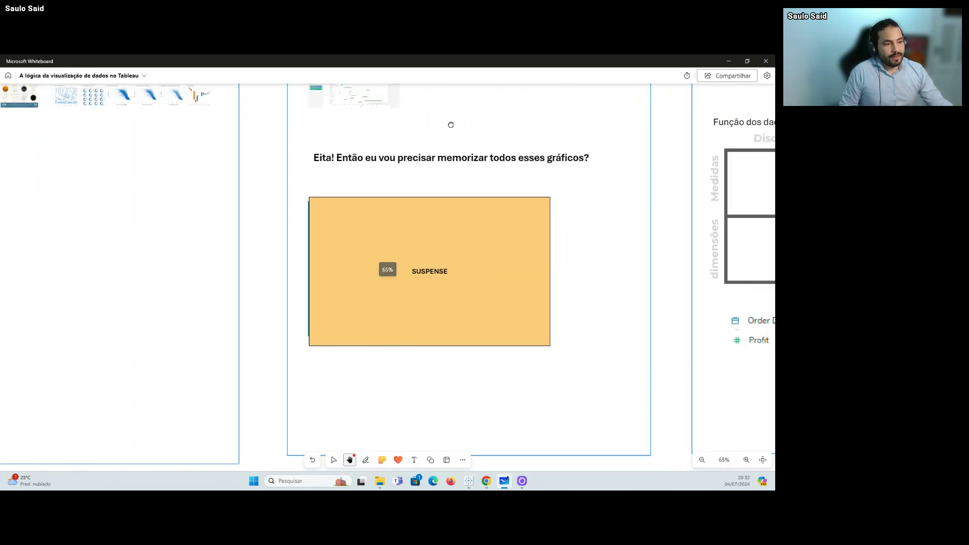
{"action": "left_click_drag", "start_coordinate": [451, 124], "coordinate": [412, 183]}
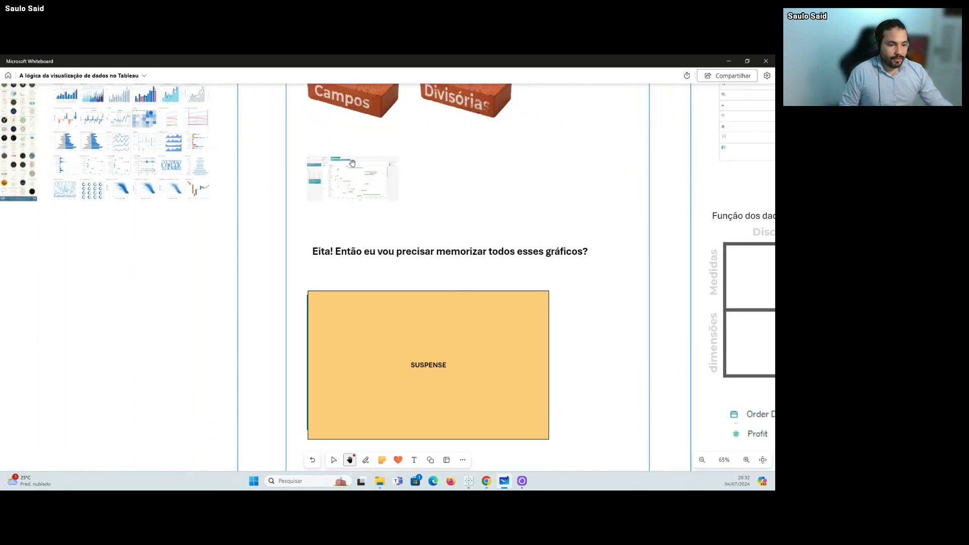
{"action": "left_click_drag", "start_coordinate": [138, 250], "coordinate": [195, 296]}
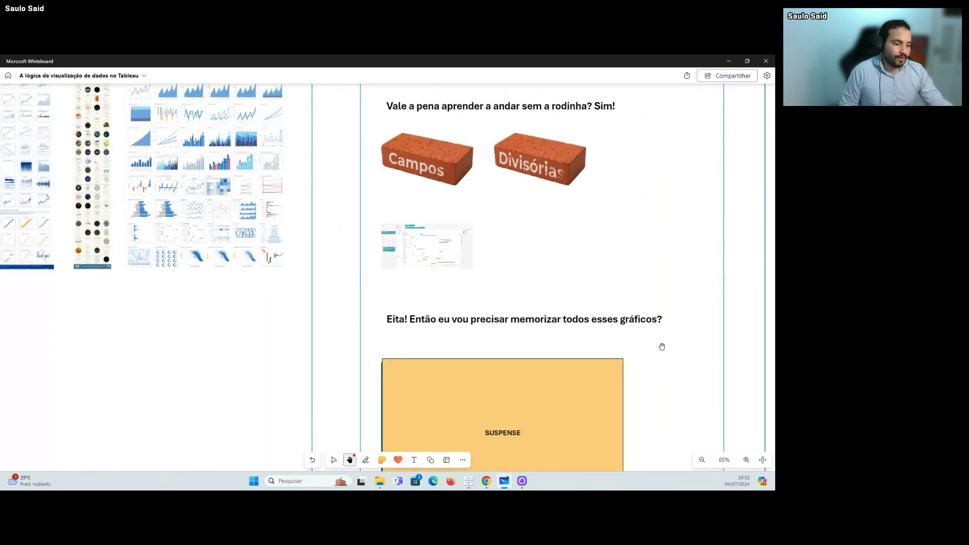
Step: Delete the orange SUSPENSE rectangle covering the image below the memorization question
{"action": "scroll", "coordinate": [654, 386], "scroll_direction": "up", "scroll_amount": 3}
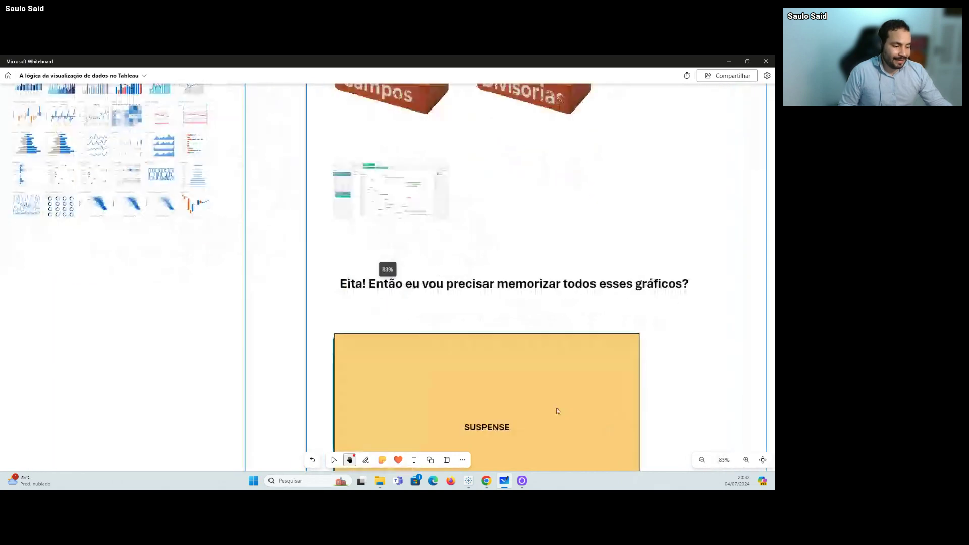
{"action": "key", "text": "Escape"}
{"action": "left_click", "coordinate": [539, 400]}
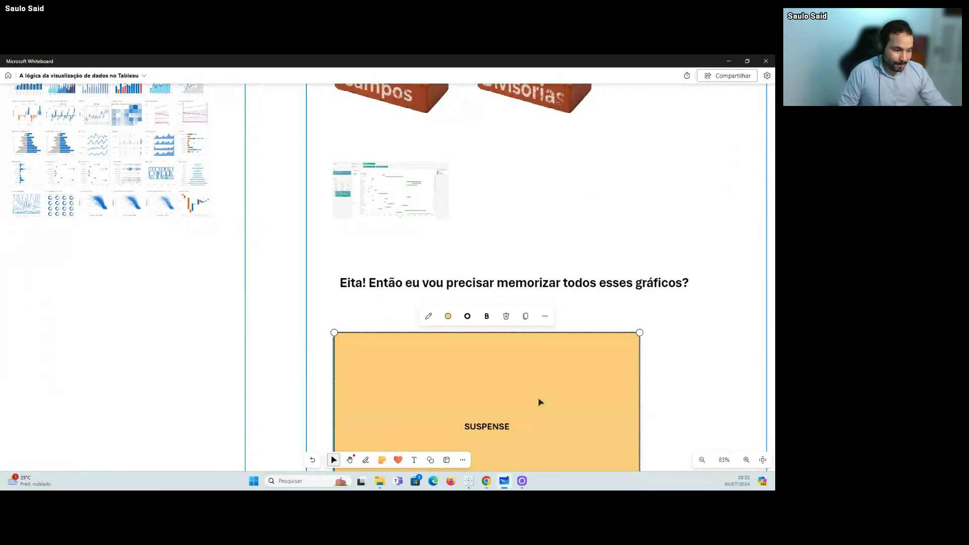
{"action": "key", "text": "Delete"}
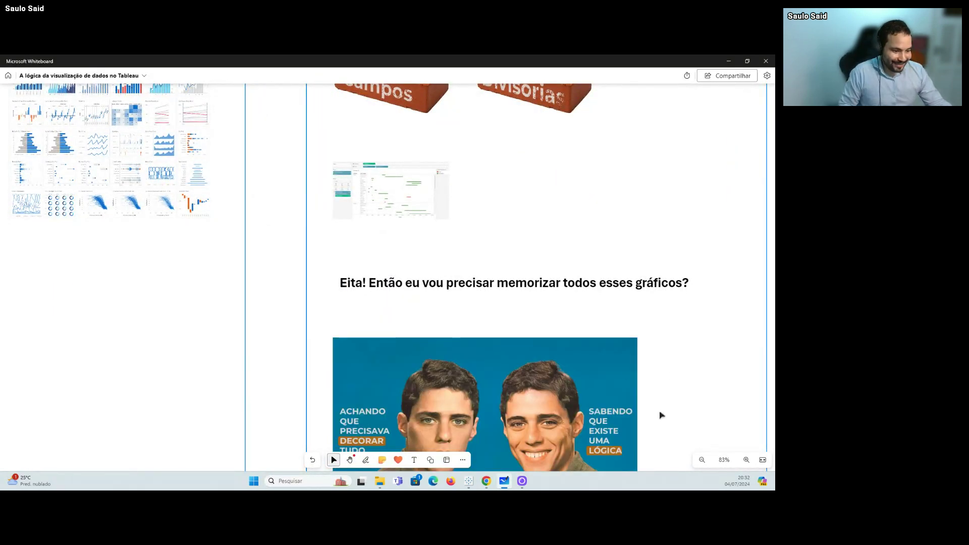
Step: Show the whole uncovered image contrasting "decorar tudo" with "lógica" together with the question above it
{"action": "scroll", "coordinate": [660, 413], "scroll_direction": "down", "scroll_amount": 2}
{"action": "scroll", "coordinate": [529, 437], "scroll_direction": "up", "scroll_amount": 1}
{"action": "scroll", "coordinate": [529, 437], "scroll_direction": "up", "scroll_amount": 3}
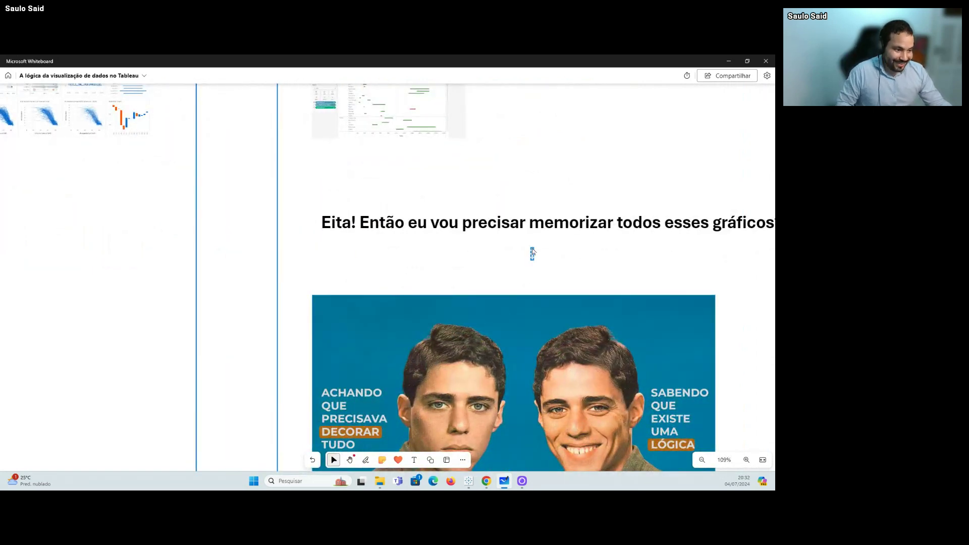
{"action": "key", "text": "space"}
{"action": "left_click_drag", "start_coordinate": [538, 264], "coordinate": [523, 178]}
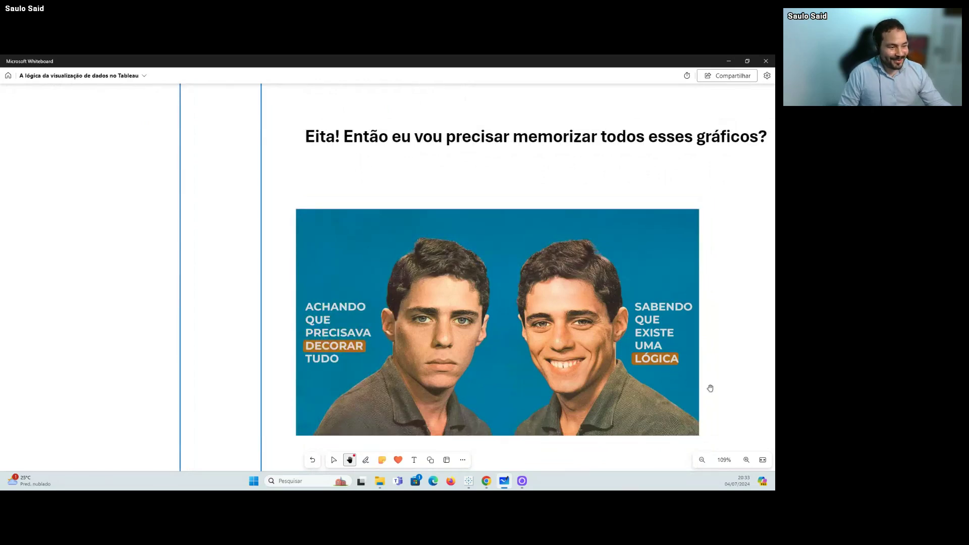
{"action": "scroll", "coordinate": [697, 361], "scroll_direction": "down", "scroll_amount": 1}
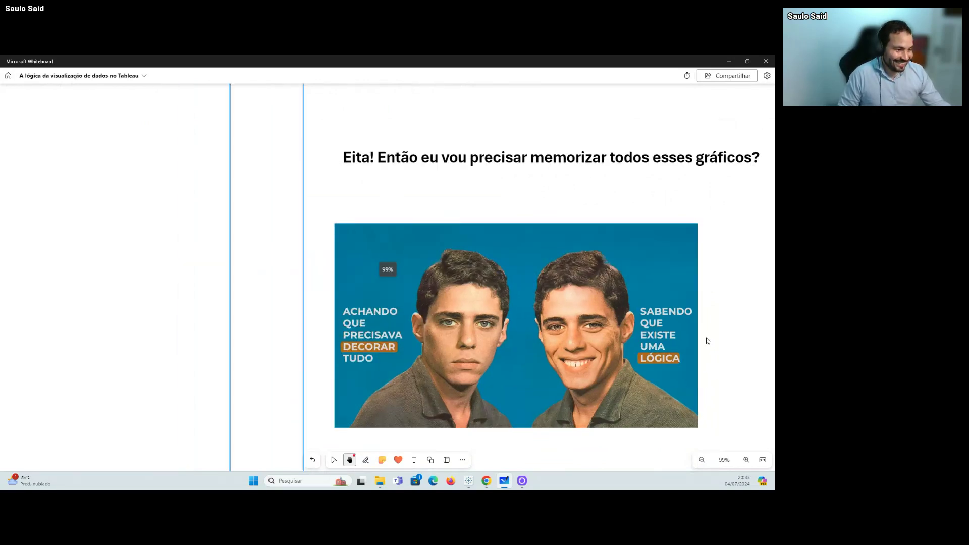
{"action": "scroll", "coordinate": [721, 317], "scroll_direction": "down", "scroll_amount": 2}
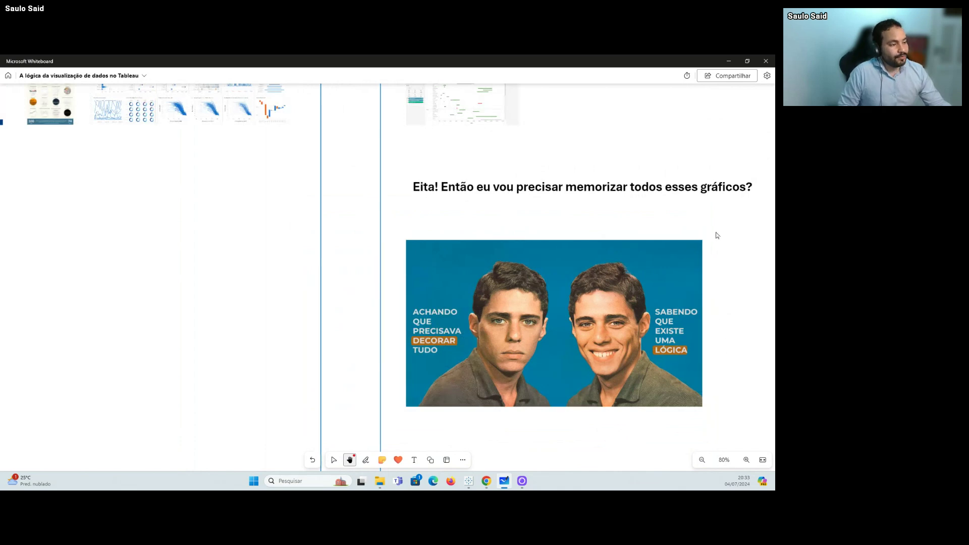
Step: Move on from the overview of all frames to the "Os campos" frame and show its upper part close up
{"action": "scroll", "coordinate": [718, 236], "scroll_direction": "down", "scroll_amount": 5}
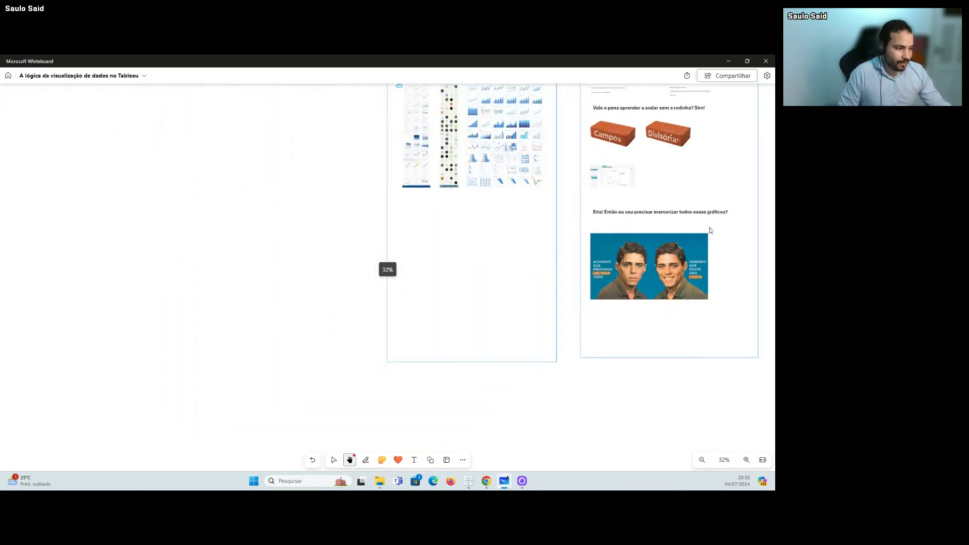
{"action": "scroll", "coordinate": [730, 170], "scroll_direction": "down", "scroll_amount": 3}
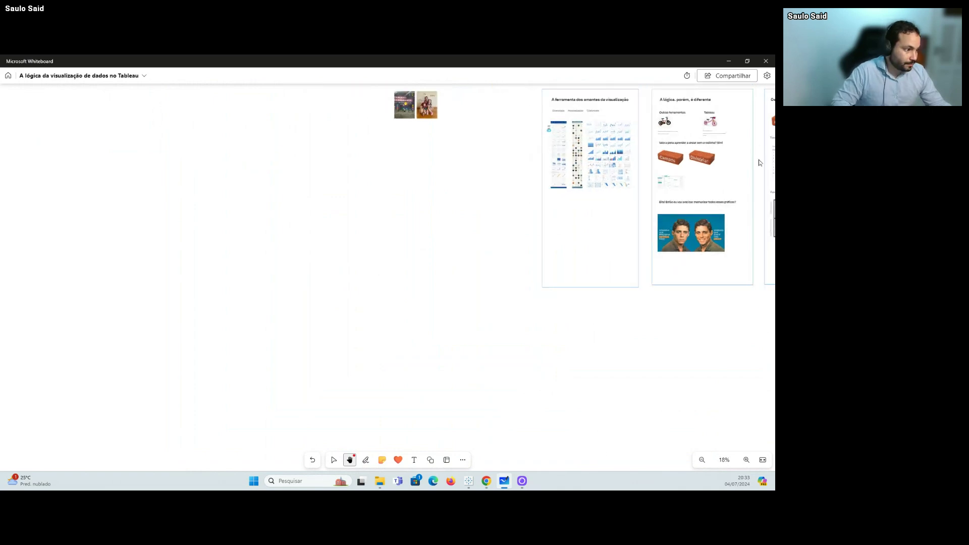
{"action": "left_click_drag", "start_coordinate": [759, 162], "coordinate": [592, 216]}
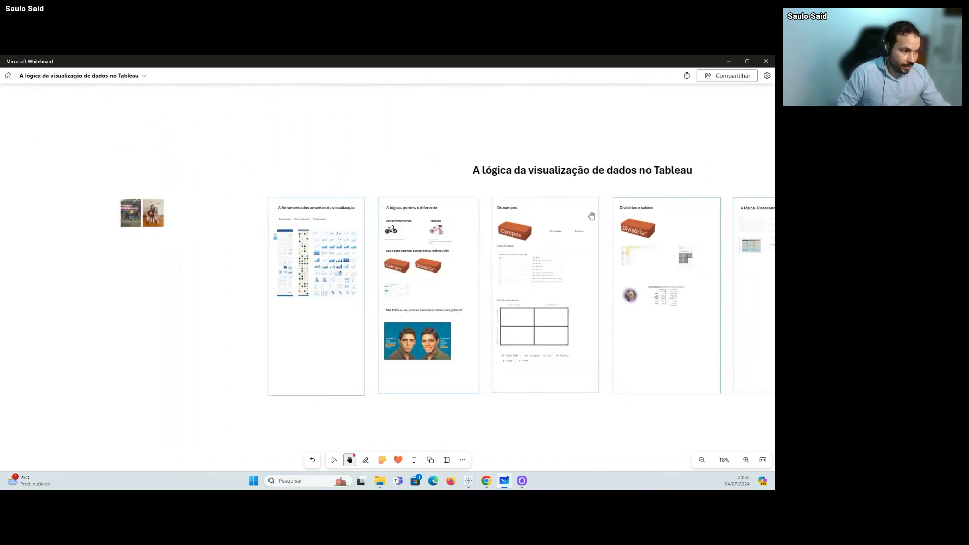
{"action": "scroll", "coordinate": [592, 216], "scroll_direction": "up", "scroll_amount": 7}
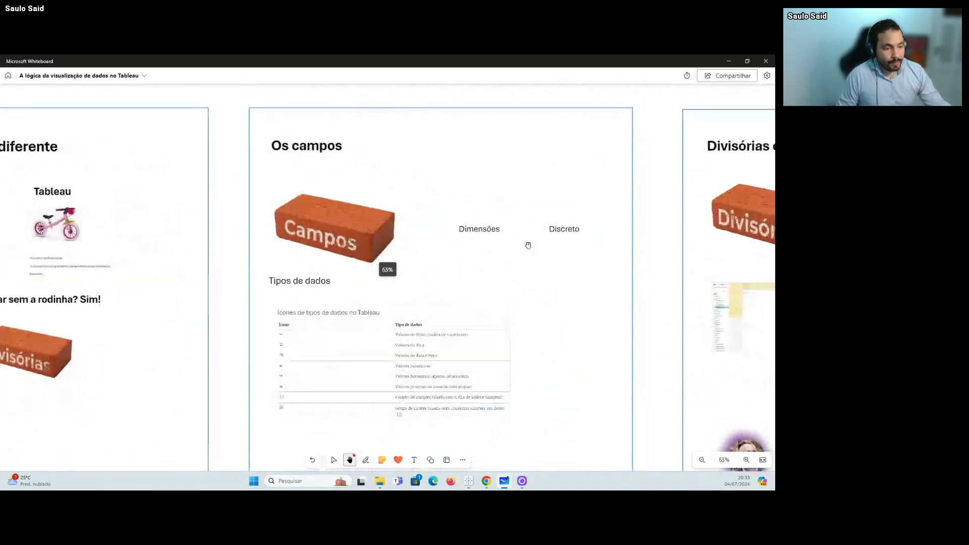
Step: Present the "Tipos de dados" section of the "Os campos" frame with its table of Tableau data type icons
{"action": "scroll", "coordinate": [497, 280], "scroll_direction": "up", "scroll_amount": 3}
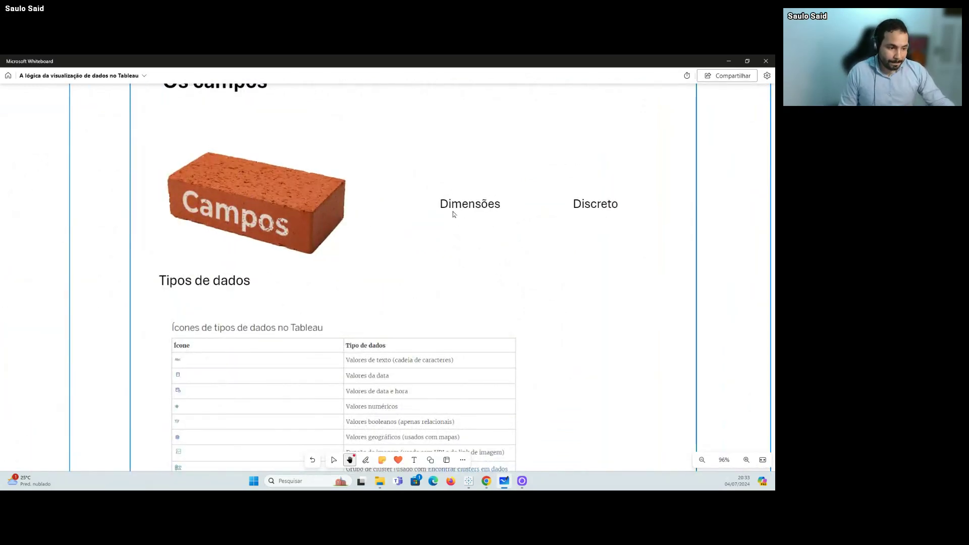
{"action": "left_click_drag", "start_coordinate": [448, 273], "coordinate": [444, 219]}
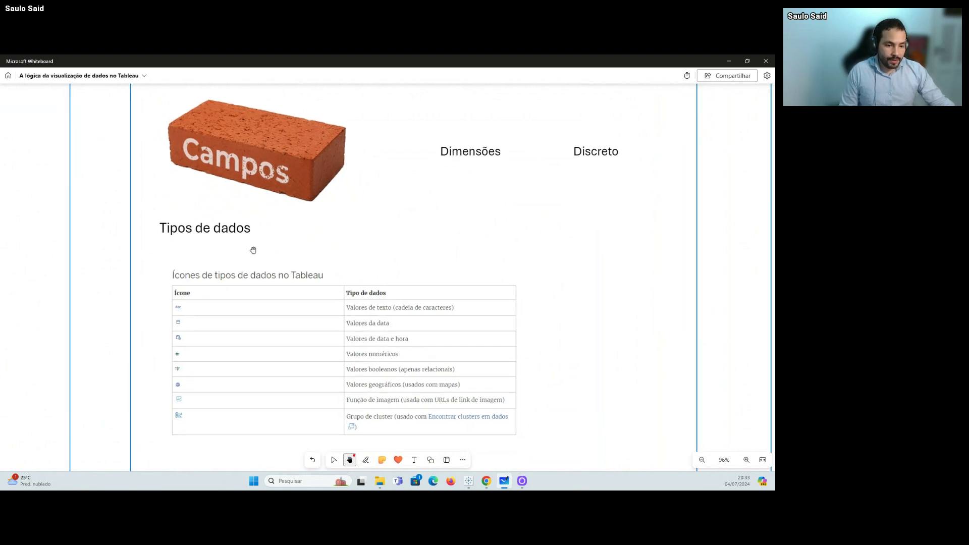
{"action": "left_click_drag", "start_coordinate": [494, 247], "coordinate": [491, 187]}
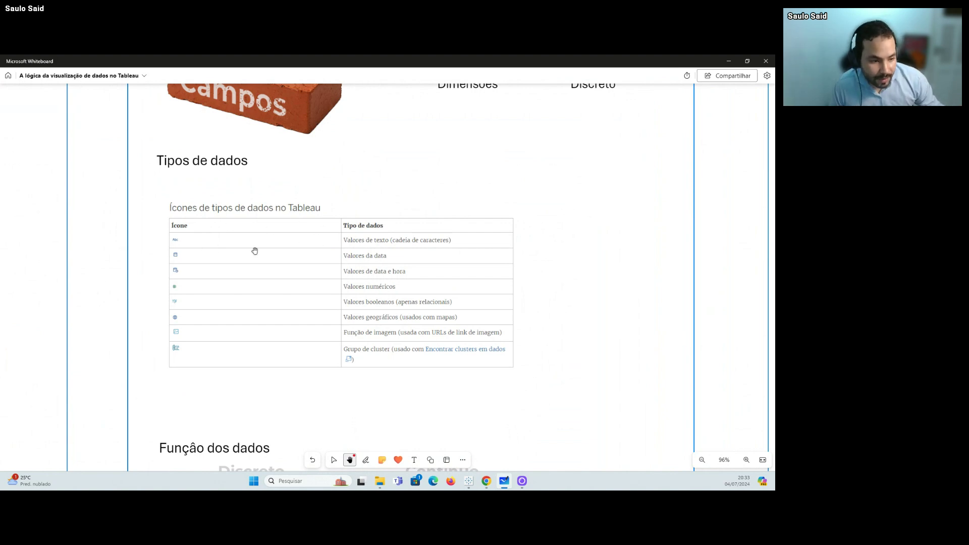
{"action": "scroll", "coordinate": [352, 242], "scroll_direction": "up", "scroll_amount": 2}
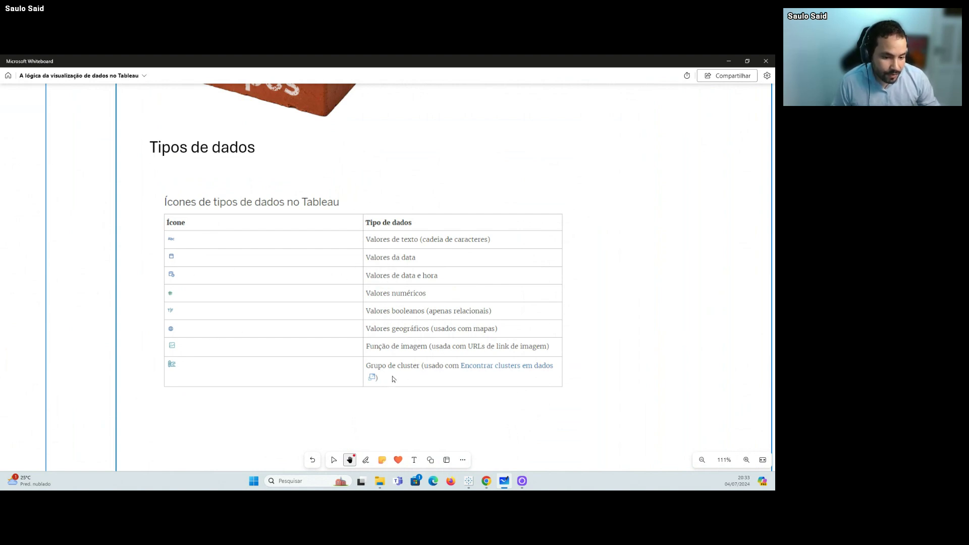
{"action": "scroll", "coordinate": [400, 372], "scroll_direction": "down", "scroll_amount": 6}
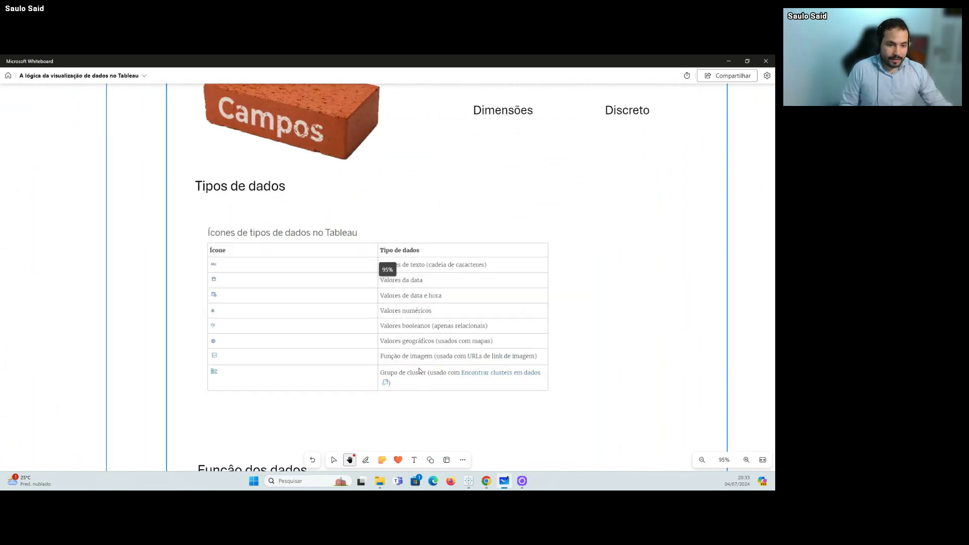
Step: Present the "Função dos dados" matrix crossing Medidas and dimensões with Discreto and Contínuo, close up and within its frame
{"action": "left_click_drag", "start_coordinate": [564, 339], "coordinate": [567, 216]}
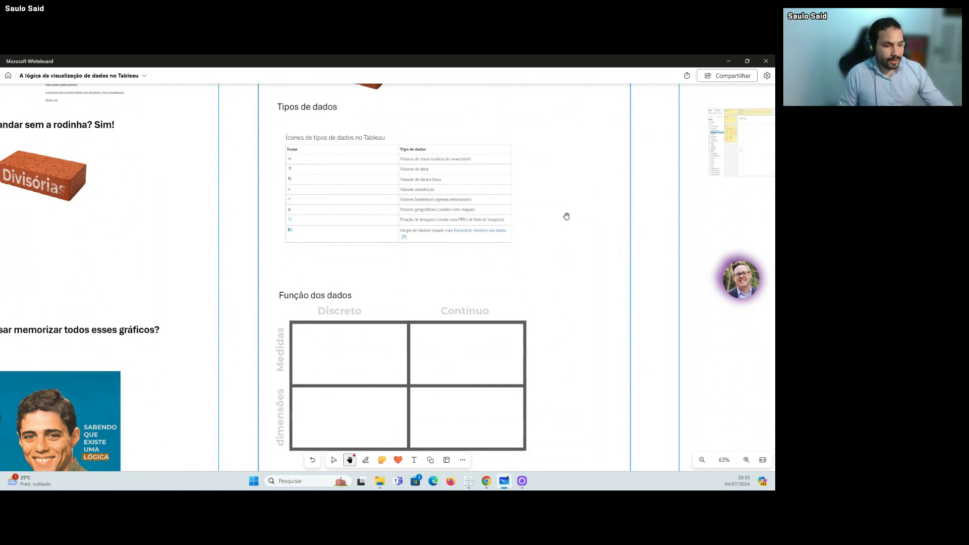
{"action": "mouse_move", "coordinate": [580, 176]}
{"action": "left_mouse_down"}
{"action": "mouse_move", "coordinate": [591, 255]}
{"action": "mouse_move", "coordinate": [595, 173]}
{"action": "left_mouse_up"}
{"action": "scroll", "coordinate": [392, 287], "scroll_direction": "up", "scroll_amount": 3}
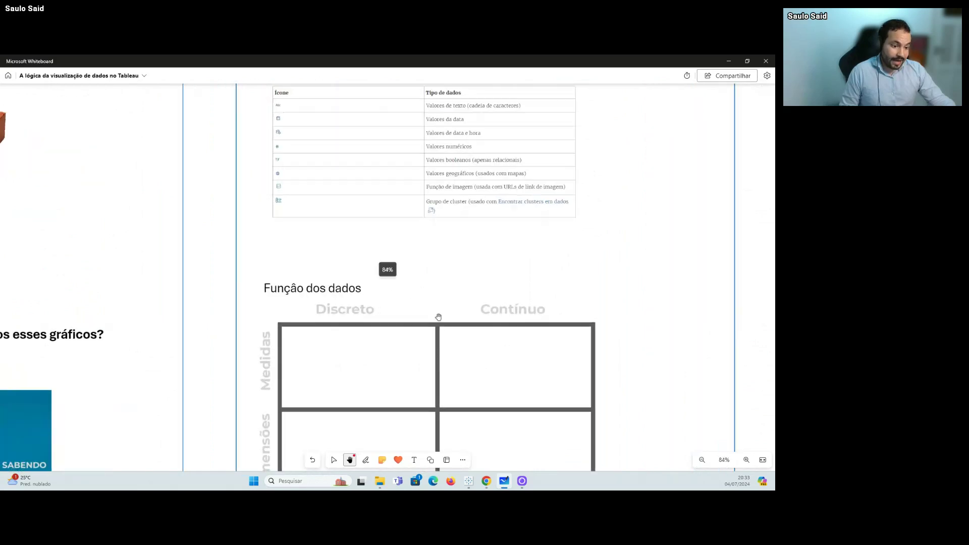
{"action": "scroll", "coordinate": [507, 296], "scroll_direction": "up", "scroll_amount": 5}
{"action": "left_click_drag", "start_coordinate": [658, 292], "coordinate": [672, 107]}
{"action": "scroll", "coordinate": [697, 227], "scroll_direction": "down", "scroll_amount": 2}
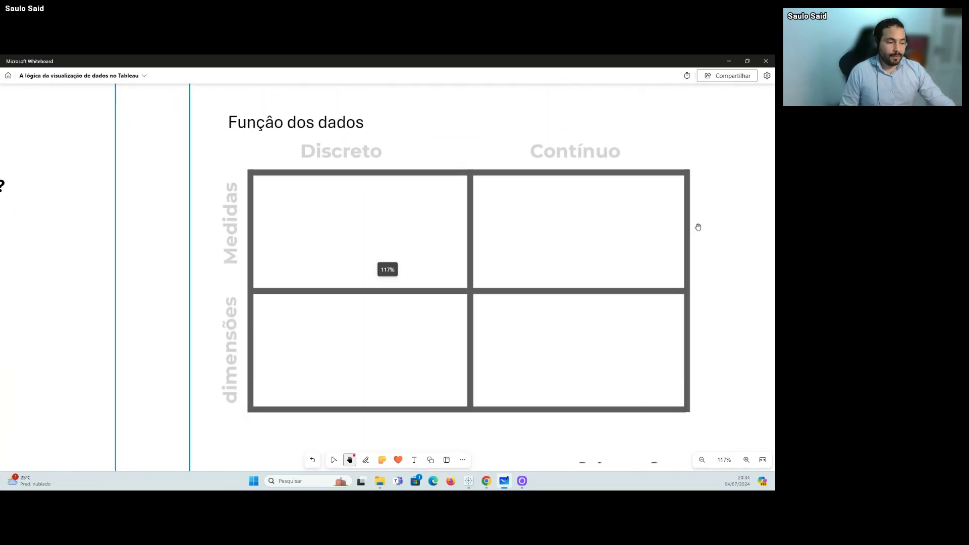
{"action": "scroll", "coordinate": [698, 227], "scroll_direction": "down", "scroll_amount": 1}
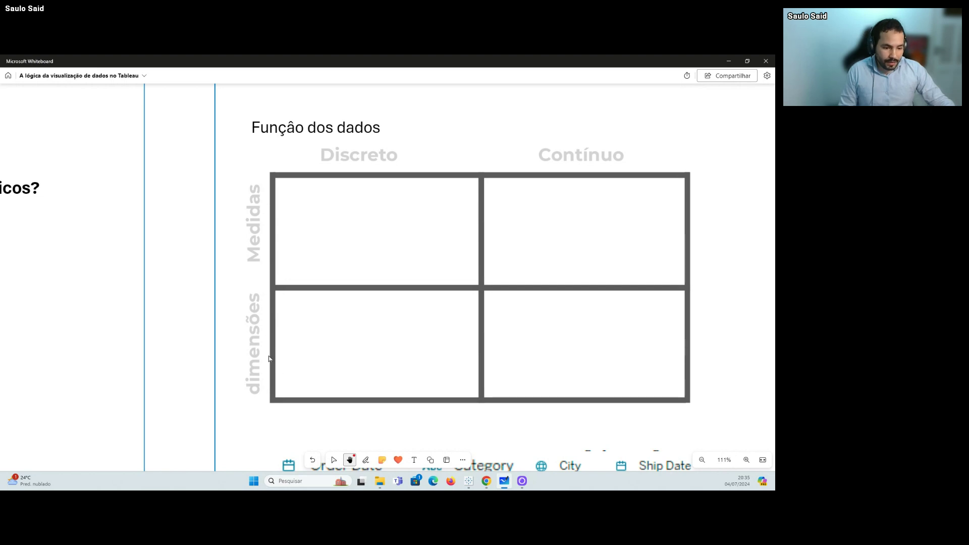
{"action": "scroll", "coordinate": [258, 354], "scroll_direction": "up", "scroll_amount": 1}
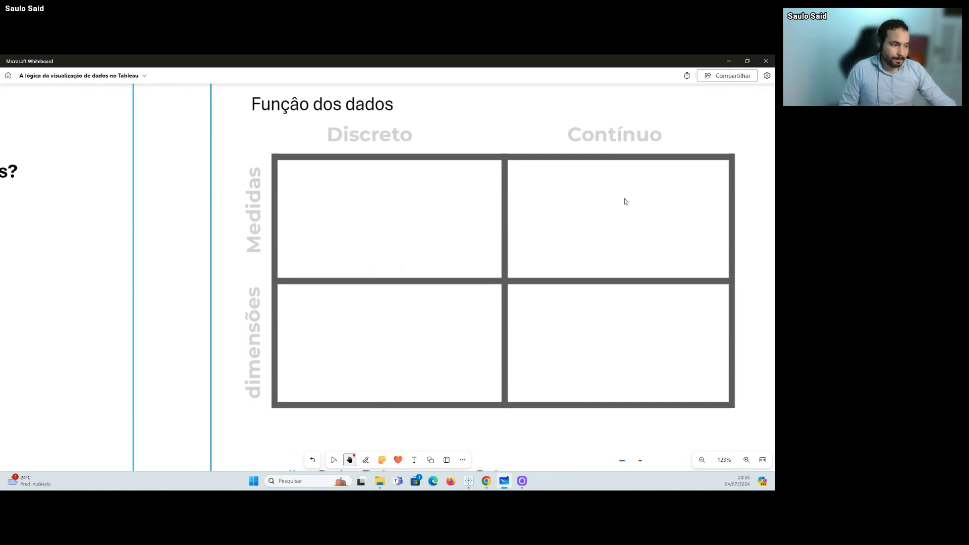
{"action": "scroll", "coordinate": [526, 337], "scroll_direction": "down", "scroll_amount": 2}
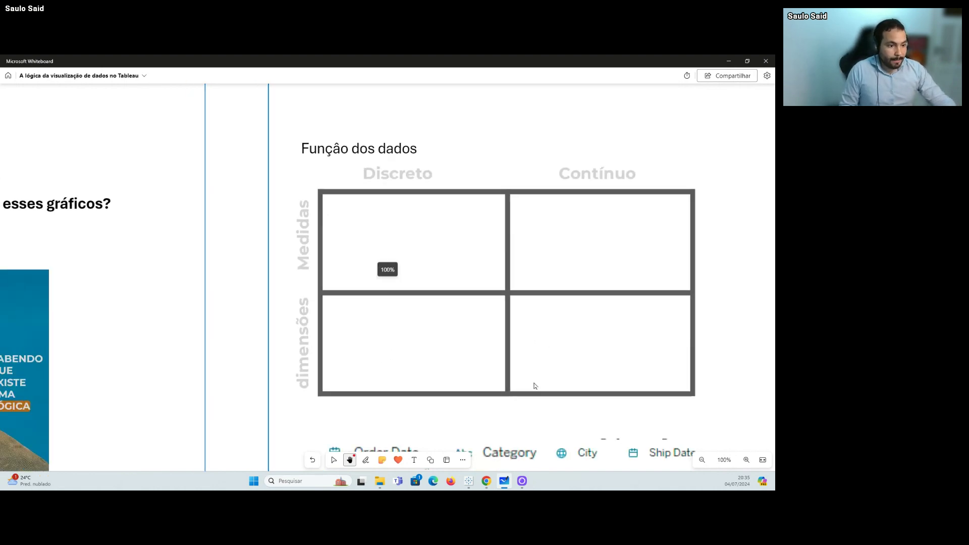
{"action": "scroll", "coordinate": [535, 386], "scroll_direction": "down", "scroll_amount": 2}
{"action": "scroll", "coordinate": [535, 406], "scroll_direction": "down", "scroll_amount": 2}
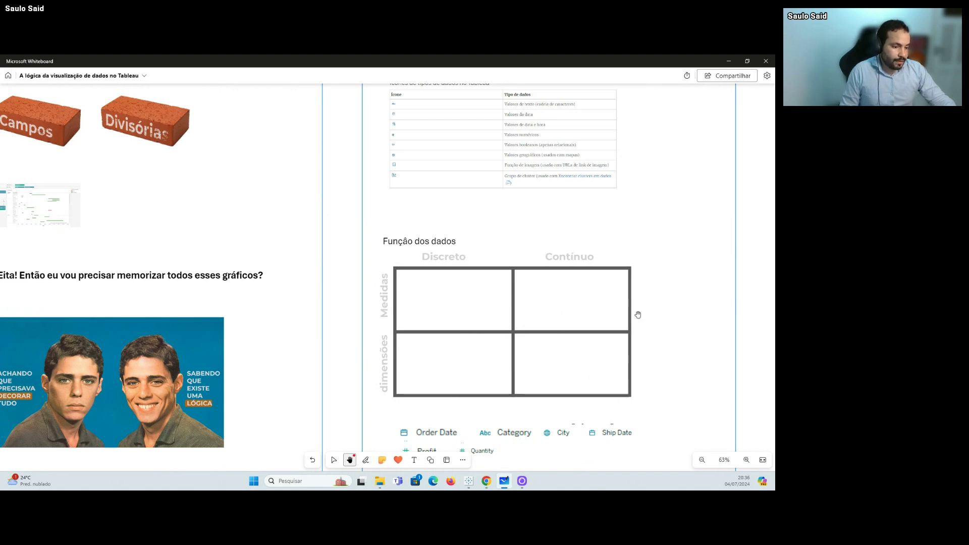
Step: Return to the overview of all frames below the title "A lógica da visualização de dados no Tableau"
{"action": "scroll", "coordinate": [679, 361], "scroll_direction": "down", "scroll_amount": 3}
{"action": "scroll", "coordinate": [667, 303], "scroll_direction": "down", "scroll_amount": 5}
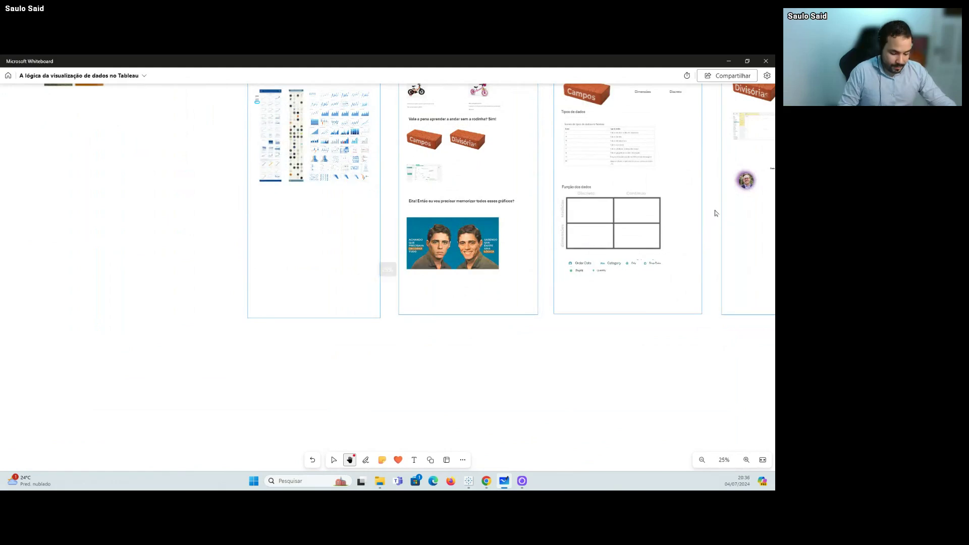
{"action": "left_click_drag", "start_coordinate": [714, 199], "coordinate": [479, 312]}
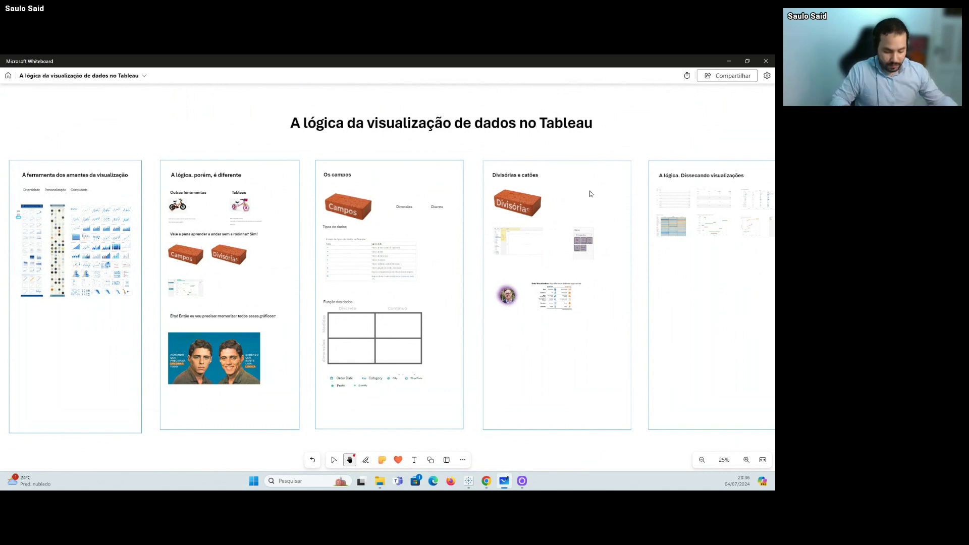
{"action": "scroll", "coordinate": [590, 192], "scroll_direction": "up", "scroll_amount": 1}
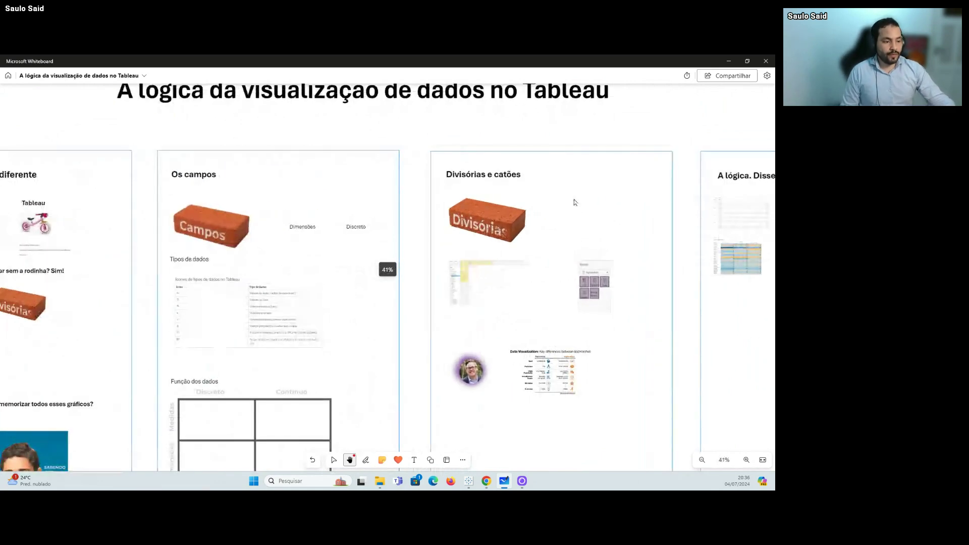
{"action": "scroll", "coordinate": [467, 226], "scroll_direction": "down", "scroll_amount": 1}
{"action": "scroll", "coordinate": [467, 226], "scroll_direction": "down", "scroll_amount": 2}
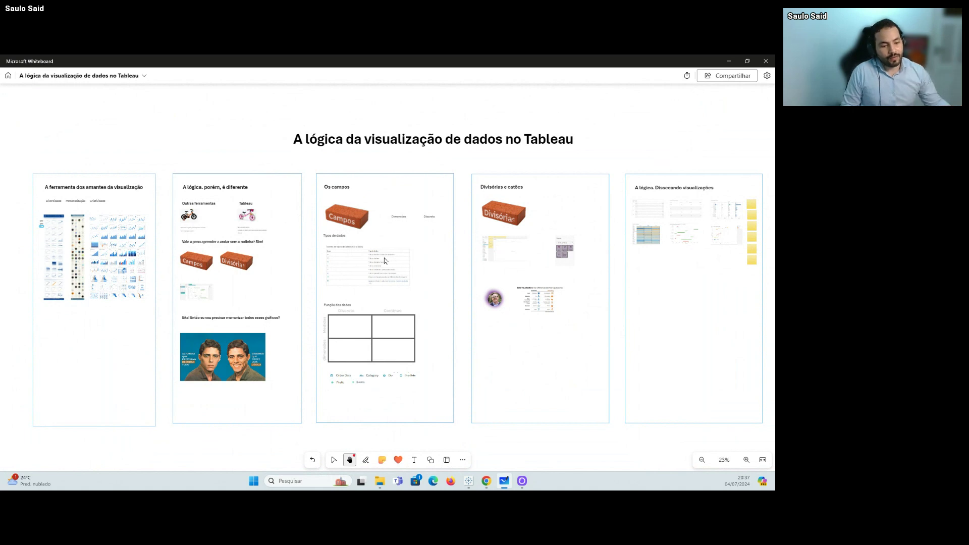
Step: Show the "Divisórias e catões" frame close up, with its brick, worksheet screenshot and Marcas card
{"action": "scroll", "coordinate": [590, 208], "scroll_direction": "up", "scroll_amount": 5}
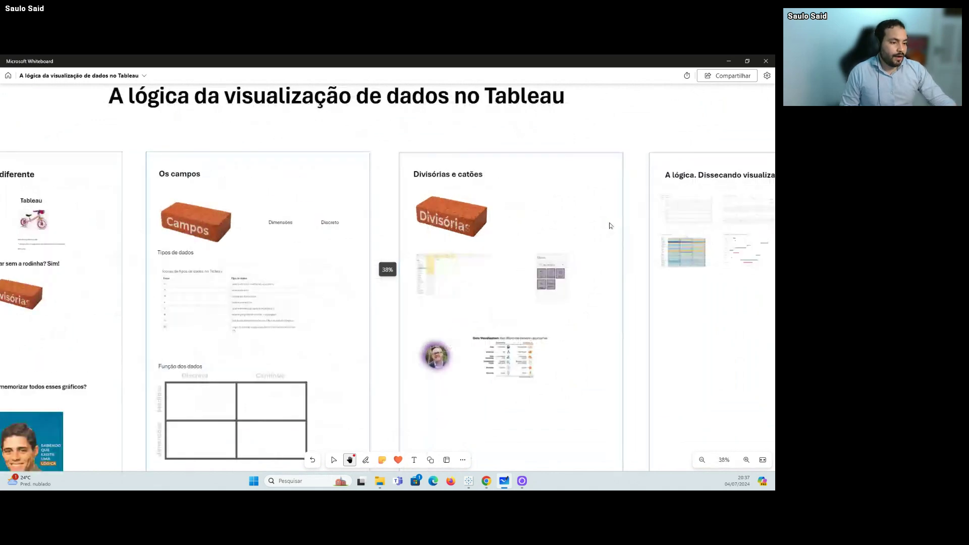
{"action": "scroll", "coordinate": [606, 232], "scroll_direction": "up", "scroll_amount": 8}
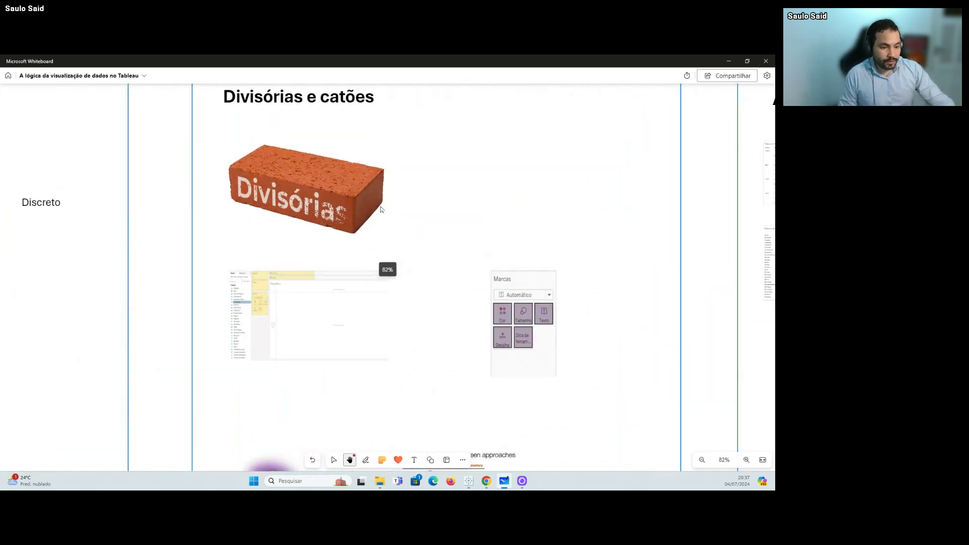
{"action": "scroll", "coordinate": [381, 209], "scroll_direction": "up", "scroll_amount": 3}
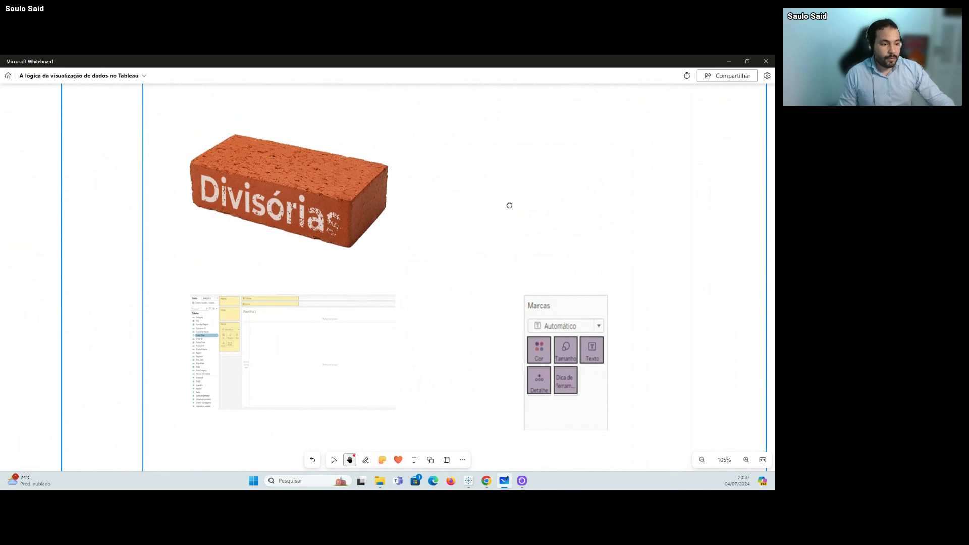
{"action": "scroll", "coordinate": [500, 227], "scroll_direction": "down", "scroll_amount": 2}
{"action": "scroll", "coordinate": [520, 167], "scroll_direction": "up", "scroll_amount": 2}
{"action": "scroll", "coordinate": [277, 345], "scroll_direction": "up", "scroll_amount": 3}
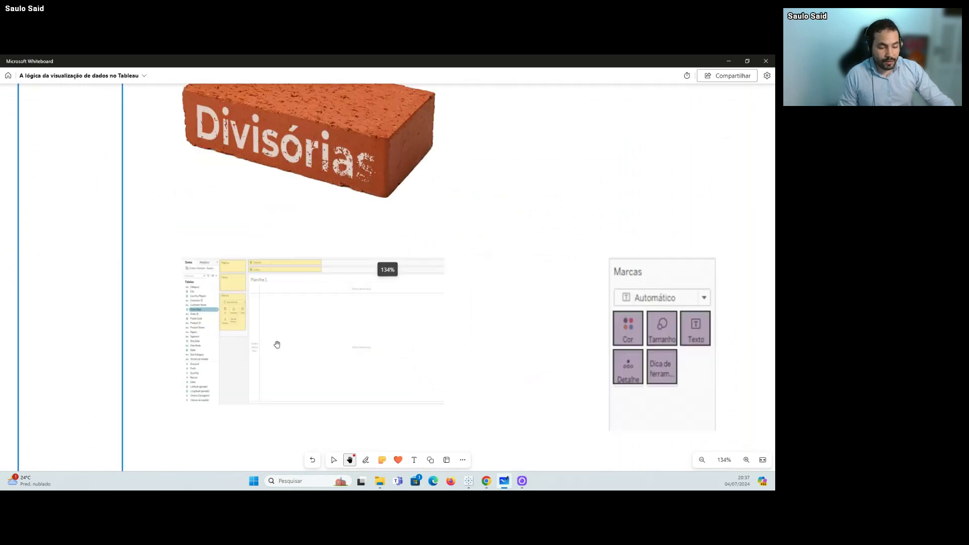
Step: Examine the worksheet screenshot's yellow-highlighted Páginas, Filtros, Marcas, Colunas and Linhas areas at up to 500% zoom
{"action": "scroll", "coordinate": [242, 326], "scroll_direction": "up", "scroll_amount": 10}
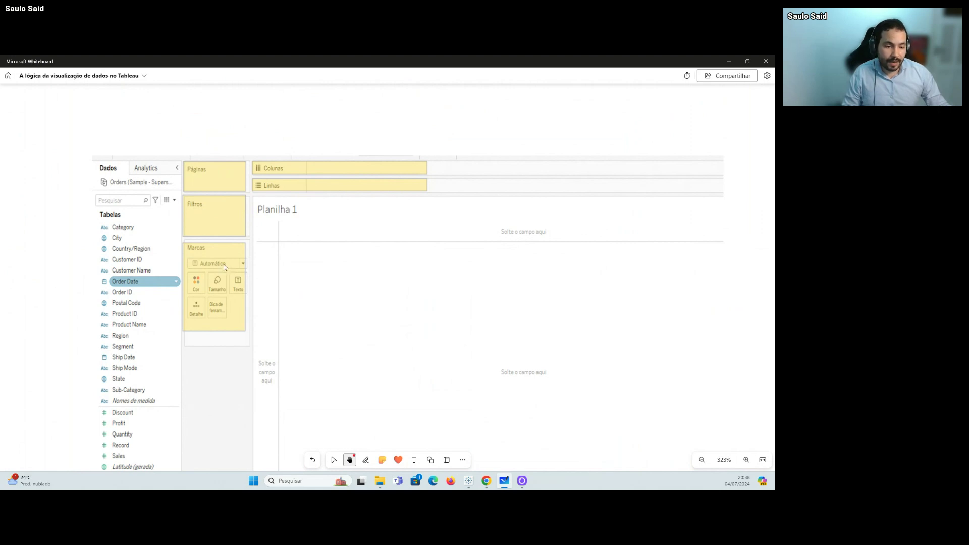
{"action": "scroll", "coordinate": [227, 275], "scroll_direction": "up", "scroll_amount": 3}
{"action": "scroll", "coordinate": [227, 278], "scroll_direction": "up", "scroll_amount": 1}
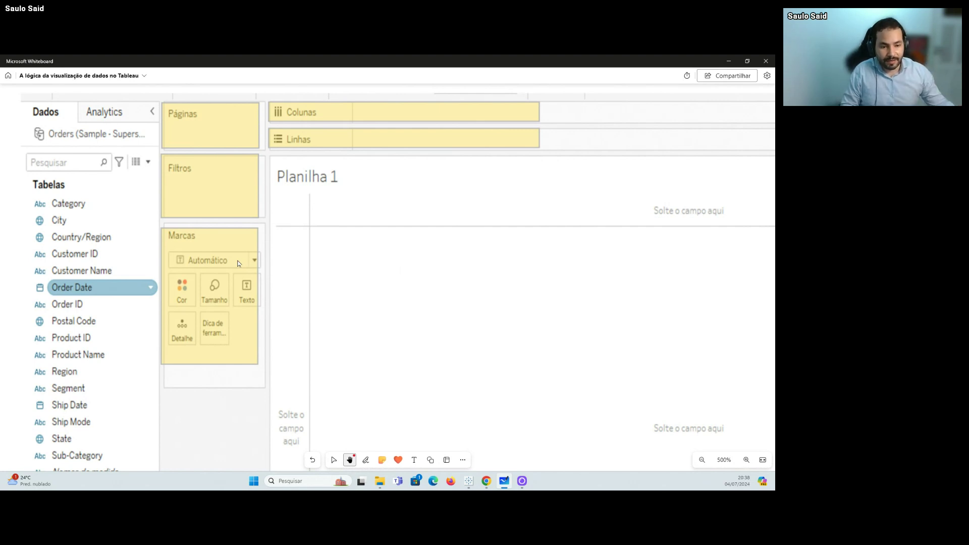
{"action": "scroll", "coordinate": [338, 217], "scroll_direction": "down", "scroll_amount": 1}
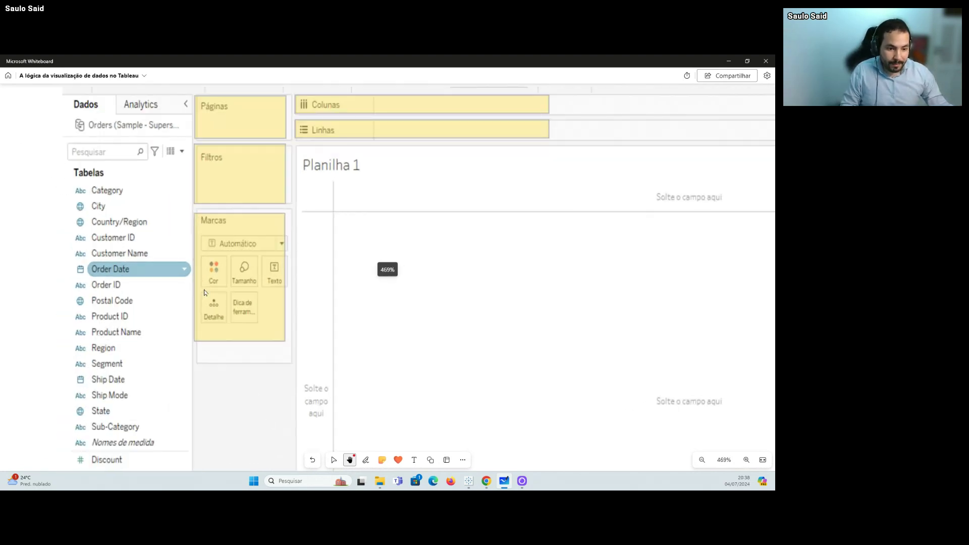
{"action": "scroll", "coordinate": [204, 293], "scroll_direction": "up", "scroll_amount": 1}
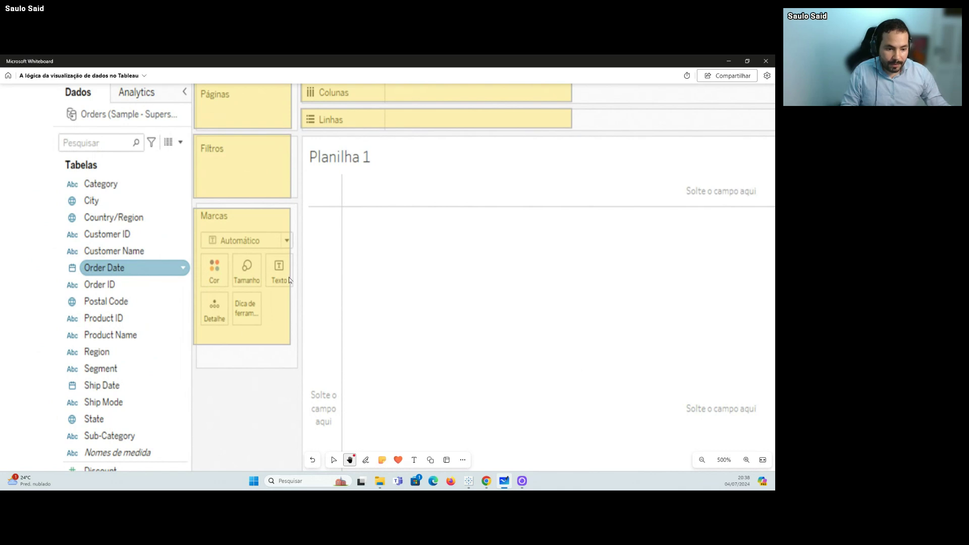
Step: Move on from the worksheet screenshot to the Marcas card image and the Data Visualization comparison below it
{"action": "scroll", "coordinate": [388, 265], "scroll_direction": "down", "scroll_amount": 10}
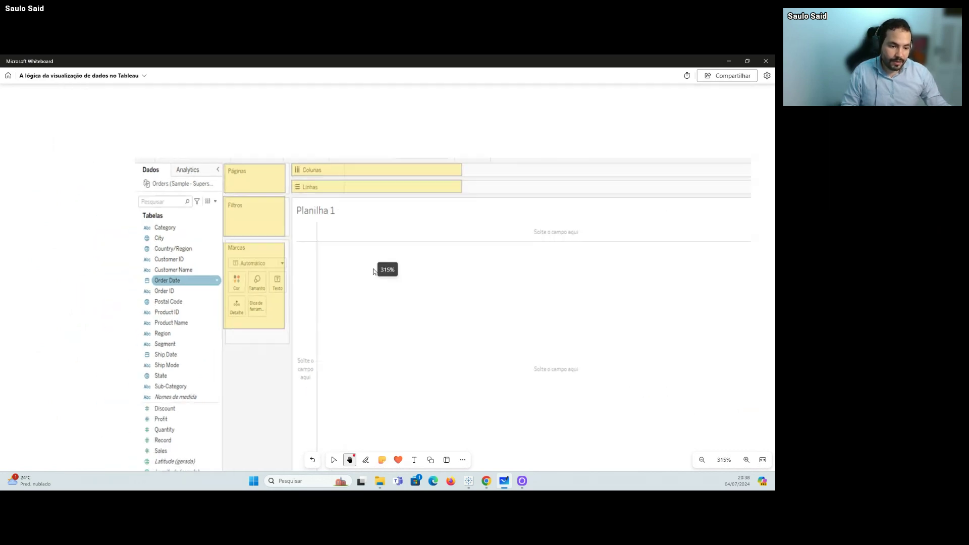
{"action": "scroll", "coordinate": [521, 237], "scroll_direction": "down", "scroll_amount": 6}
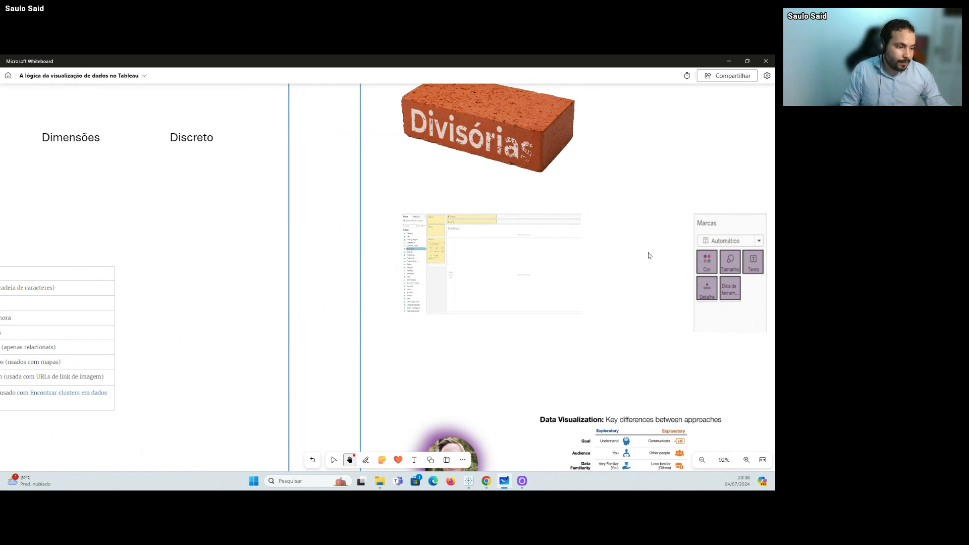
{"action": "scroll", "coordinate": [667, 218], "scroll_direction": "down", "scroll_amount": 1}
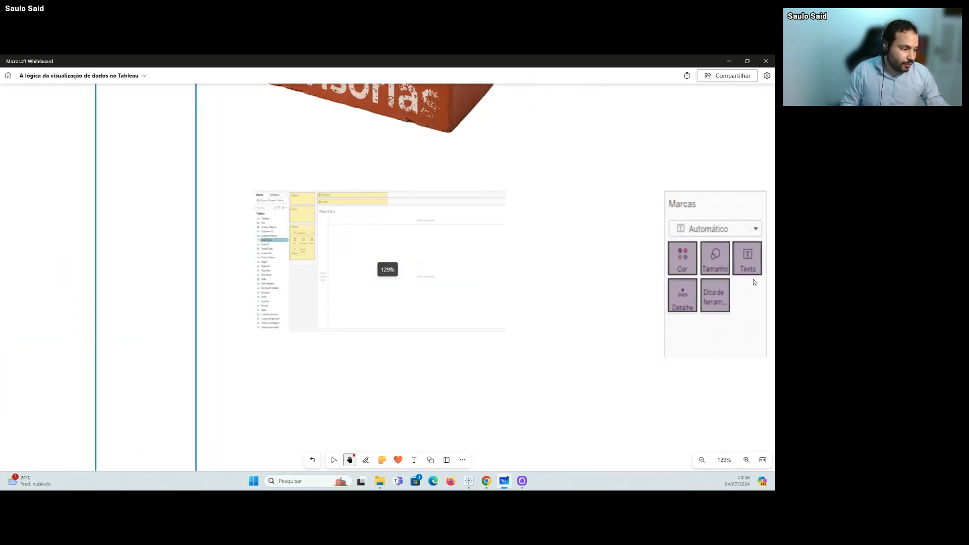
{"action": "scroll", "coordinate": [656, 349], "scroll_direction": "down", "scroll_amount": 3}
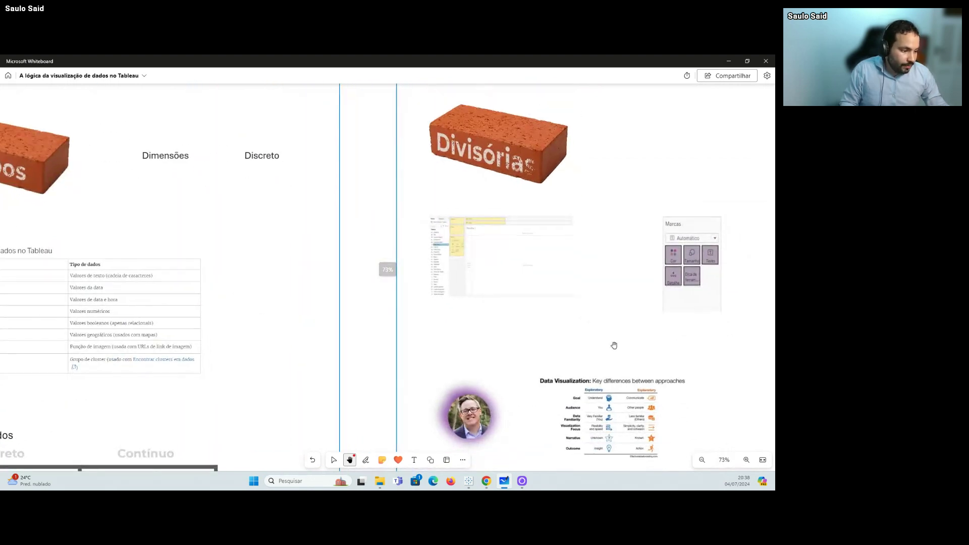
Step: Switch to the Livro2 workbook in Tableau Public and open its "Linhas e colunas" sheet
{"action": "mouse_move", "coordinate": [470, 483]}
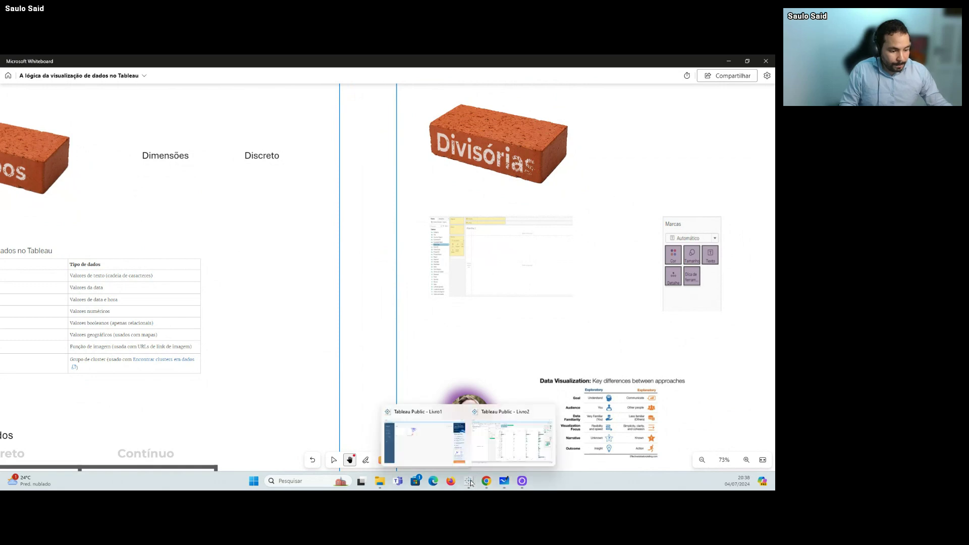
{"action": "left_click", "coordinate": [510, 443]}
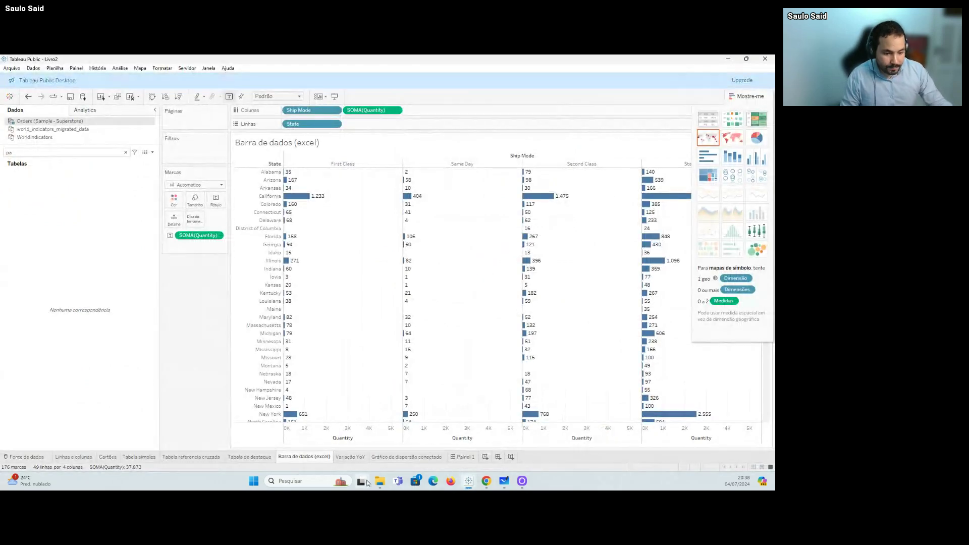
{"action": "left_click", "coordinate": [77, 459]}
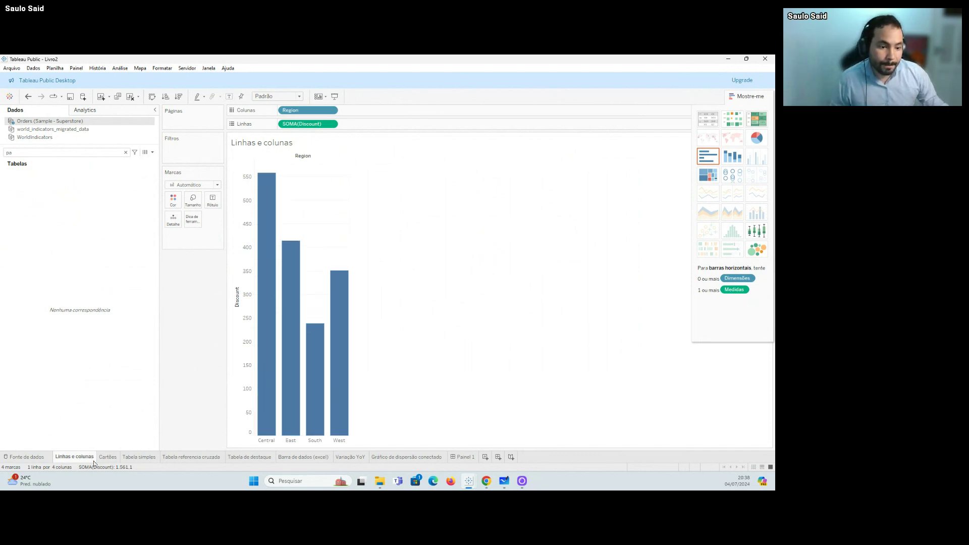
Step: Remove Region and SOMA(Discount) from the sheet's shelves and clear the field search to list all fields
{"action": "left_click_drag", "start_coordinate": [305, 129], "coordinate": [38, 222]}
{"action": "left_click_drag", "start_coordinate": [308, 124], "coordinate": [33, 252]}
{"action": "left_click", "coordinate": [126, 152]}
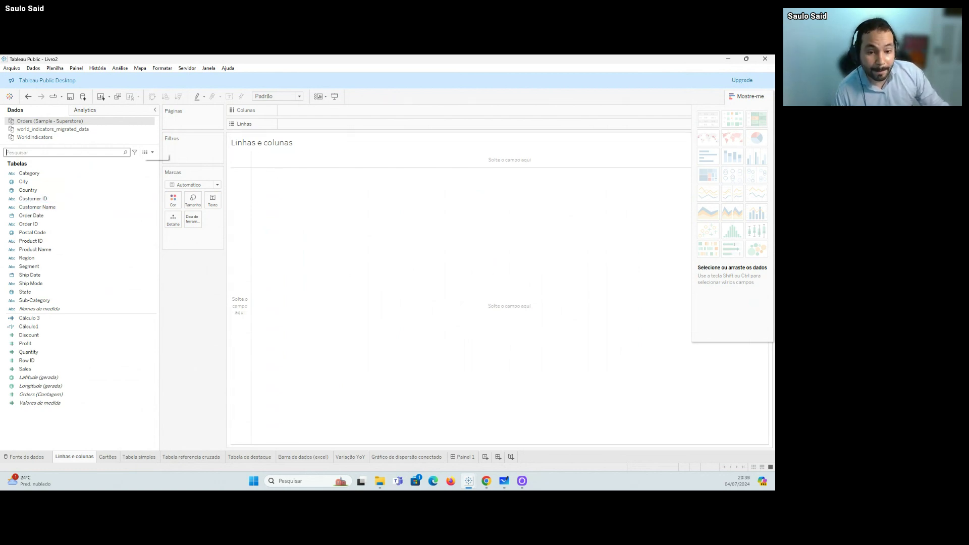
Step: Place the Region field on the Linhas shelf and move it to the Colunas shelf
{"action": "left_click", "coordinate": [61, 184]}
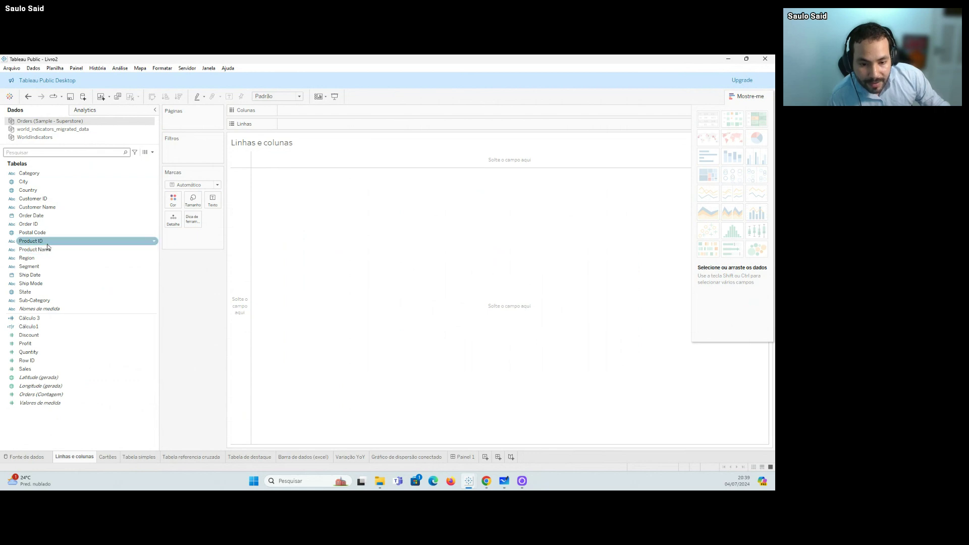
{"action": "left_click_drag", "start_coordinate": [52, 259], "coordinate": [305, 126]}
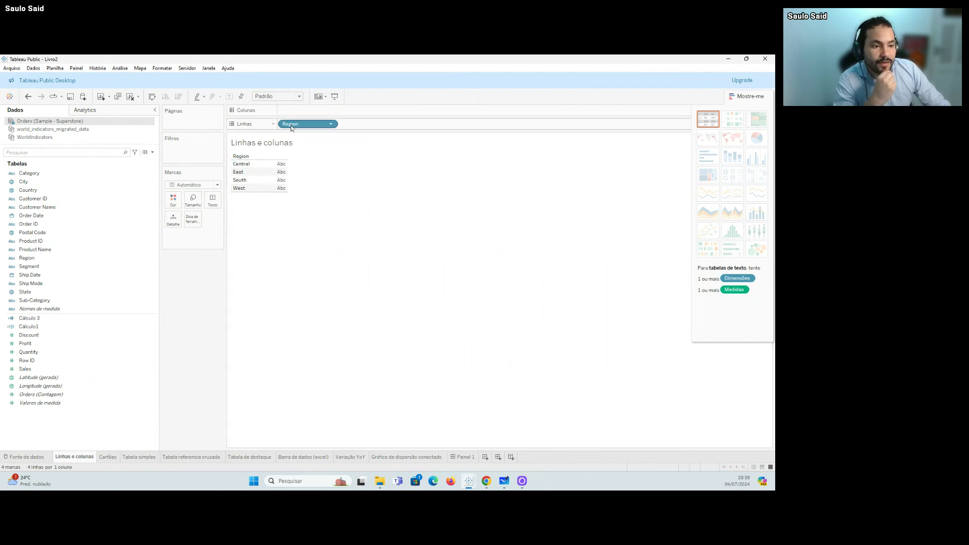
{"action": "left_click_drag", "start_coordinate": [291, 125], "coordinate": [297, 110]}
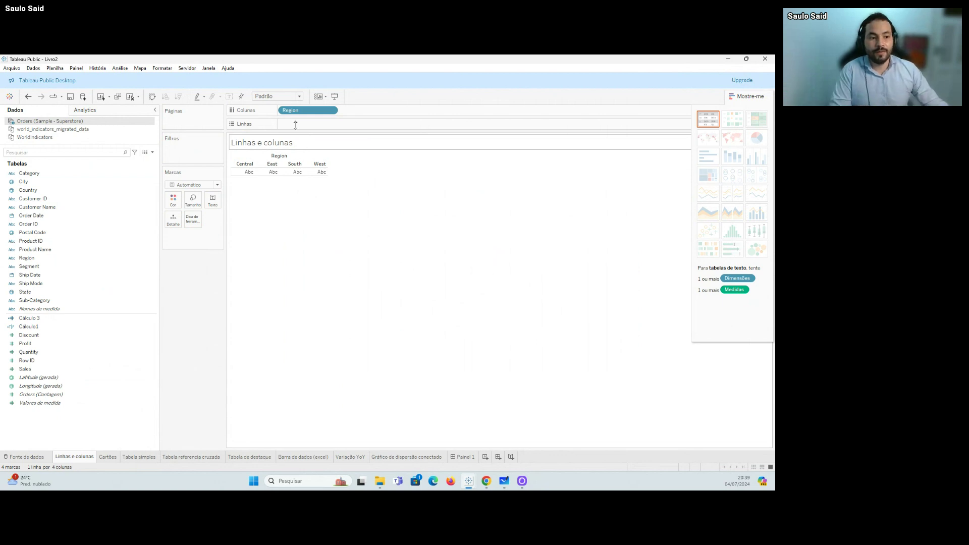
Step: Add the Profit measure to the Linhas shelf and swap the rows and columns of the Region chart
{"action": "mouse_move", "coordinate": [303, 110]}
{"action": "left_mouse_down"}
{"action": "mouse_move", "coordinate": [231, 149]}
{"action": "mouse_move", "coordinate": [303, 118]}
{"action": "mouse_move", "coordinate": [301, 111]}
{"action": "left_mouse_up"}
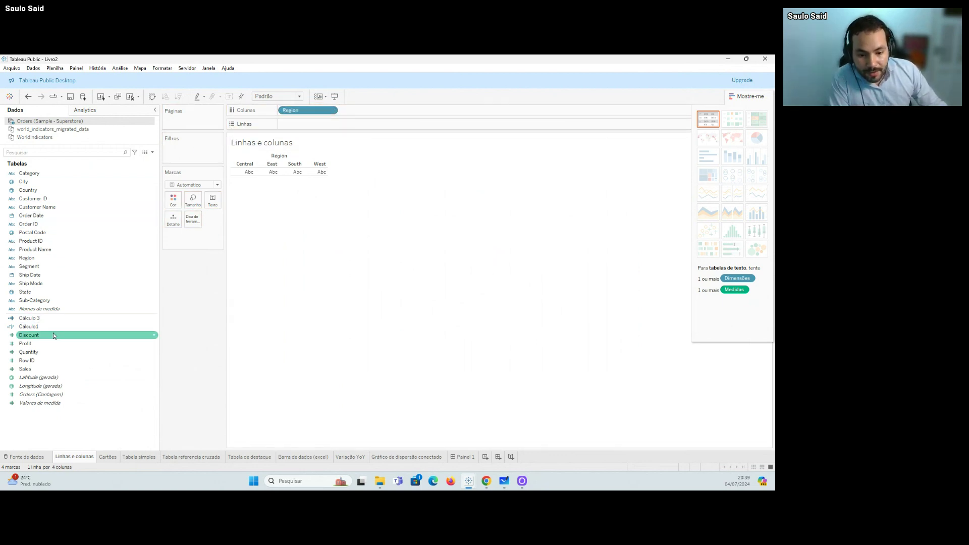
{"action": "left_click_drag", "start_coordinate": [58, 348], "coordinate": [334, 126]}
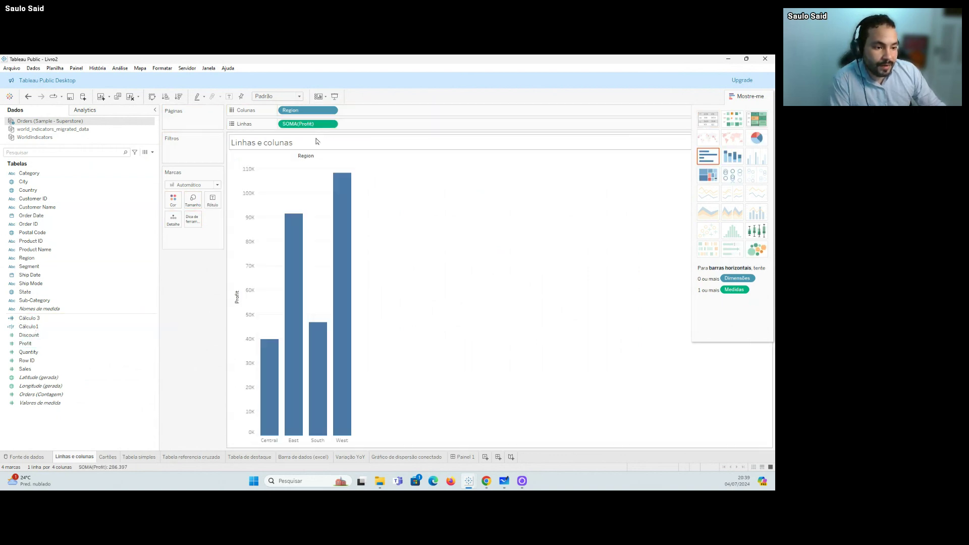
{"action": "left_click", "coordinate": [250, 176]}
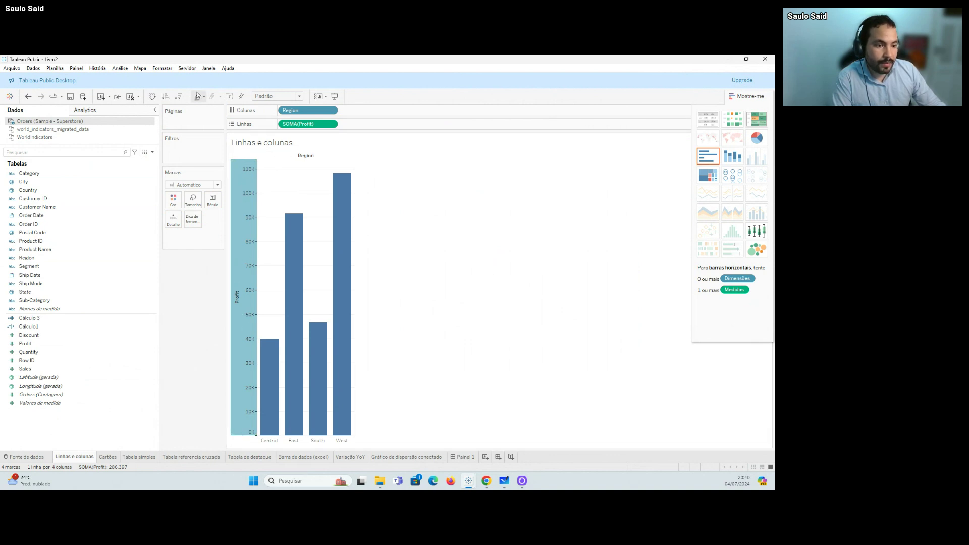
{"action": "left_click", "coordinate": [152, 97]}
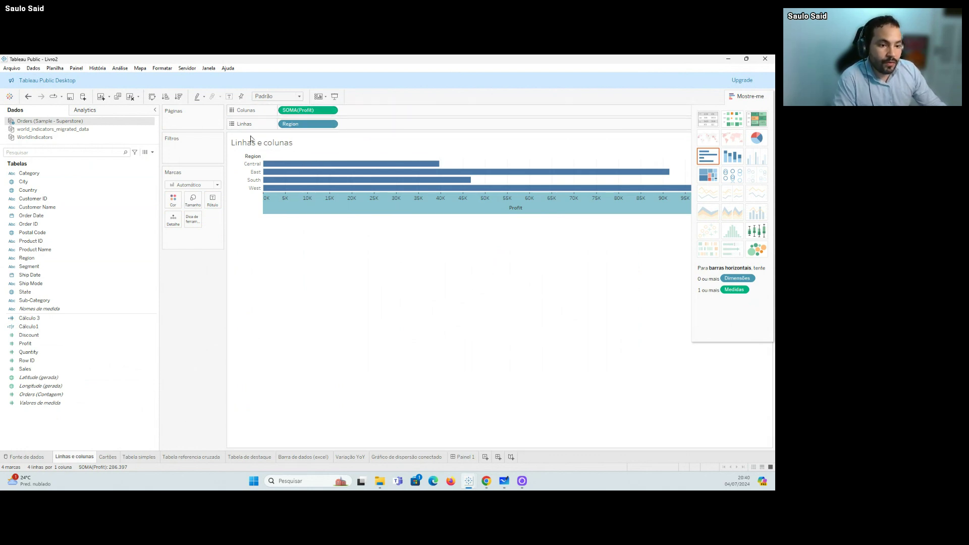
Step: Open the "Cartões" sheet and examine its Sales and Discount axes and the single mark
{"action": "left_click", "coordinate": [106, 457]}
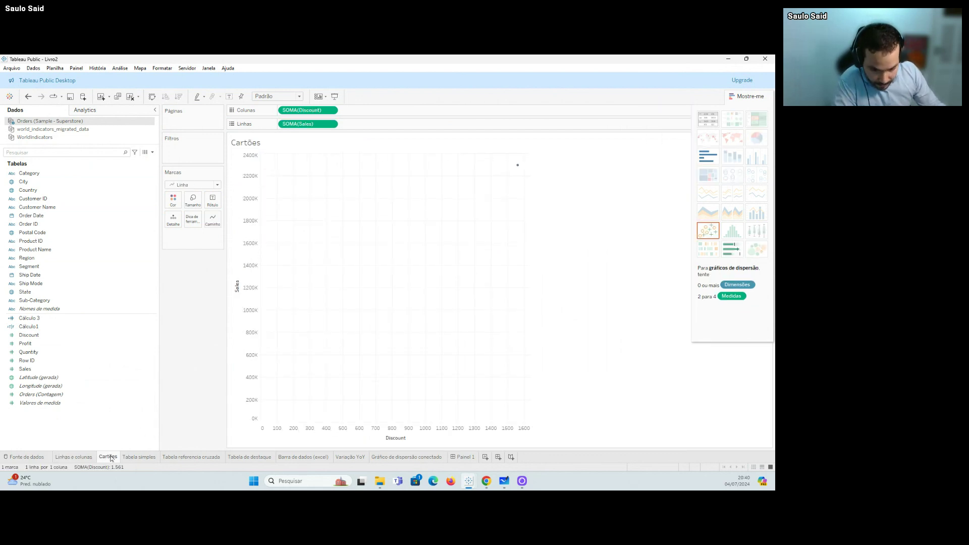
{"action": "mouse_move", "coordinate": [111, 458]}
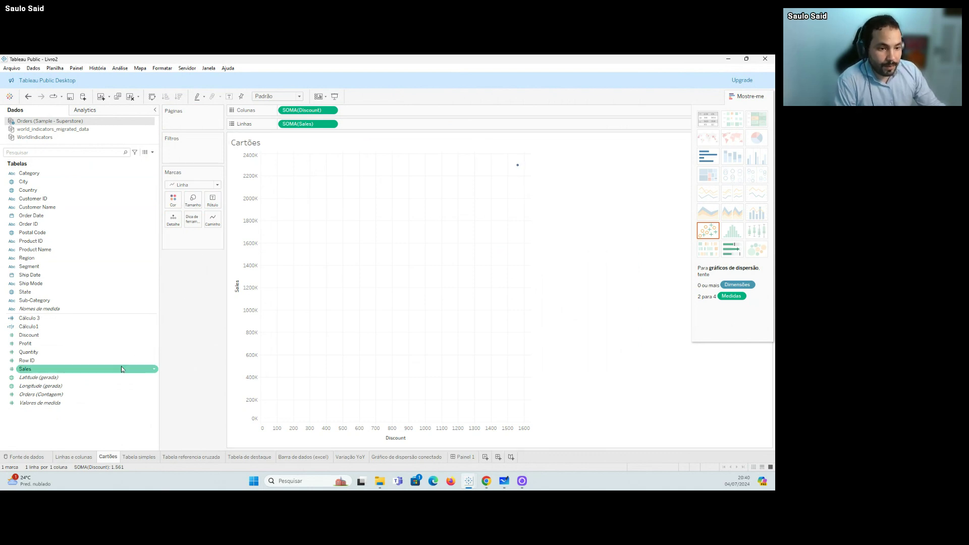
{"action": "left_click", "coordinate": [248, 169]}
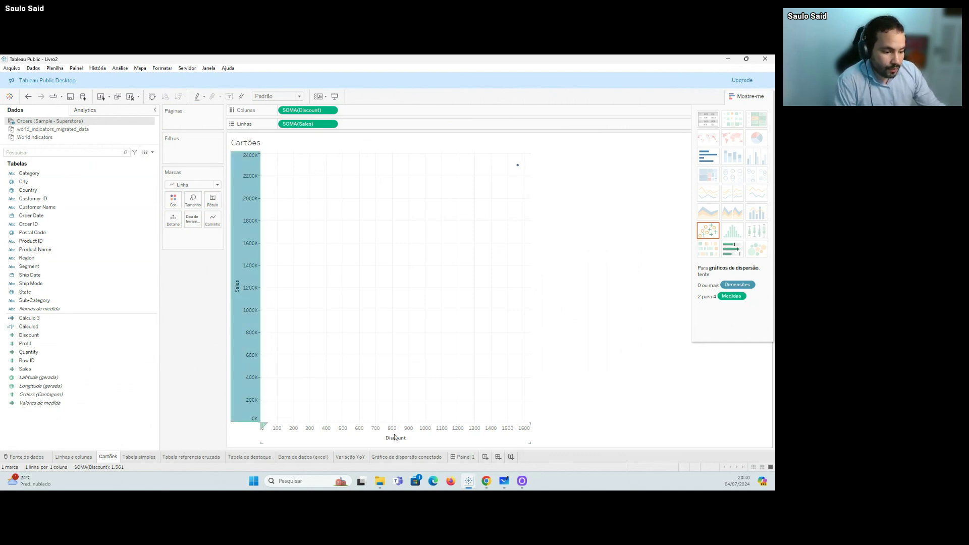
{"action": "left_click", "coordinate": [395, 436]}
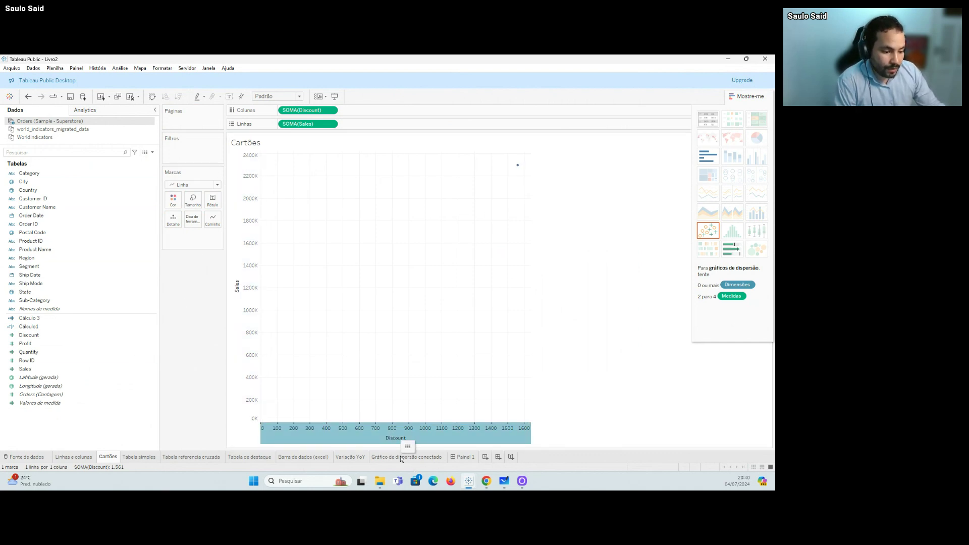
{"action": "left_click", "coordinate": [256, 198]}
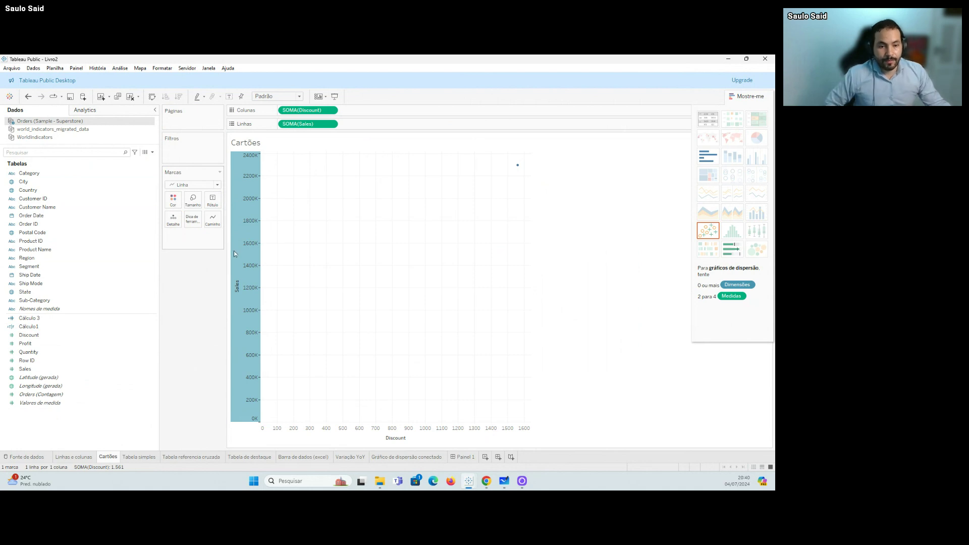
{"action": "mouse_move", "coordinate": [515, 166]}
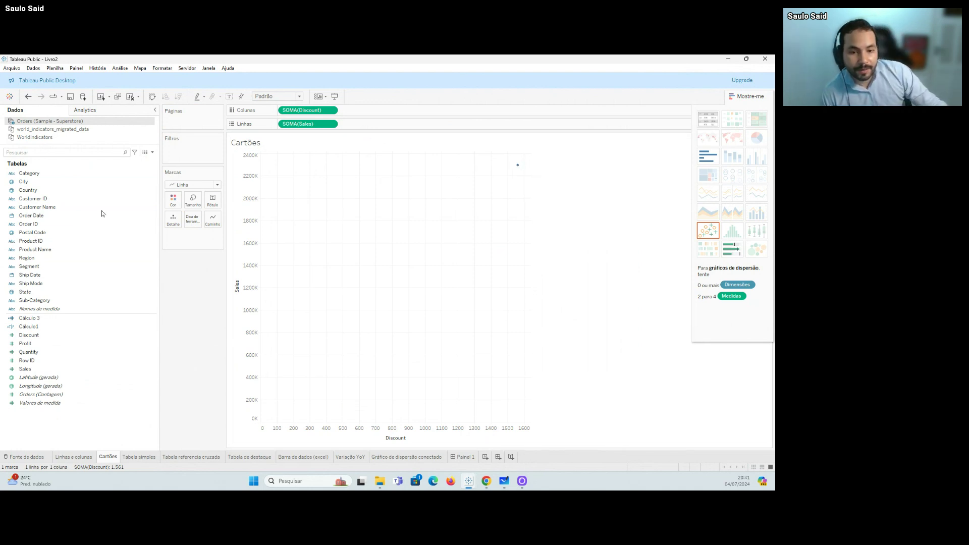
Step: Color the marks by Region, change the mark type to Círculo, and collapse the Mostre-me chart suggestions
{"action": "left_click", "coordinate": [71, 191]}
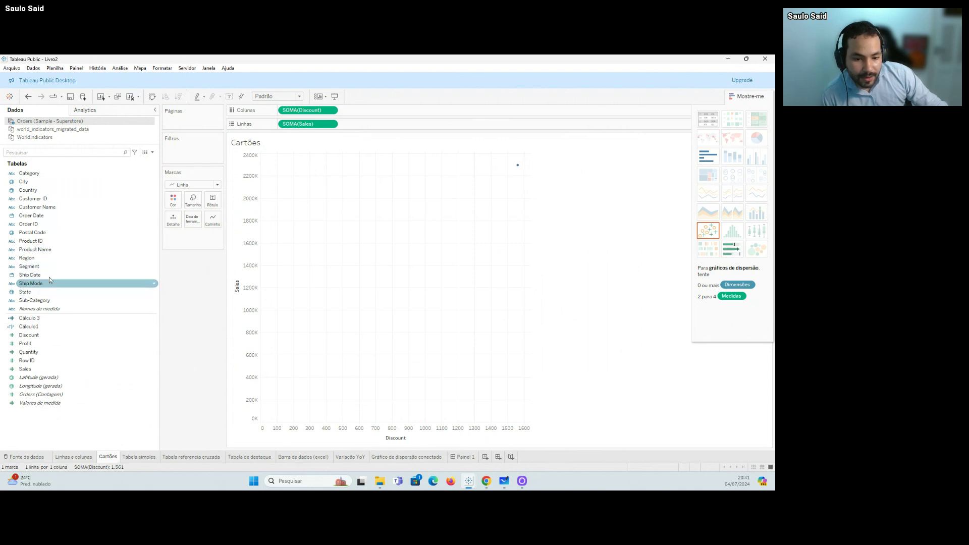
{"action": "left_click_drag", "start_coordinate": [26, 258], "coordinate": [176, 205]}
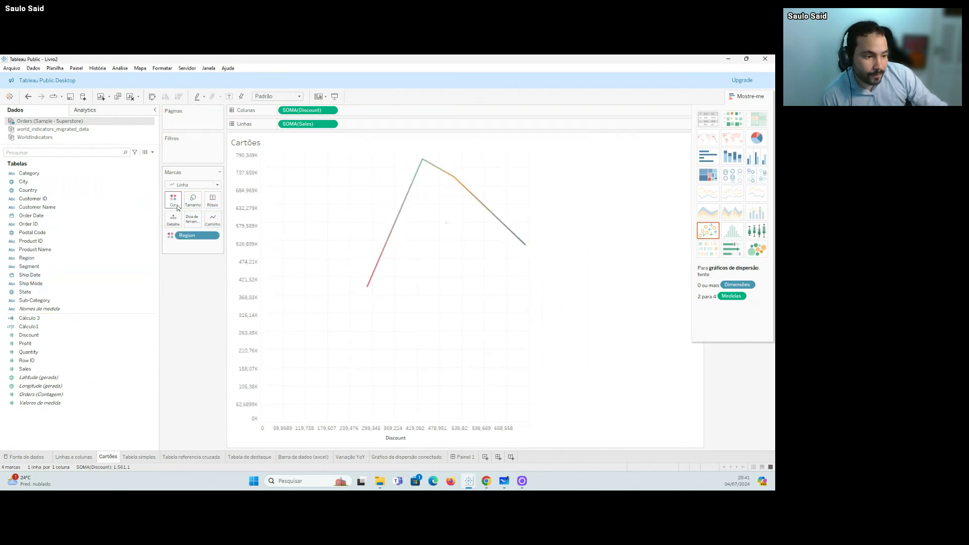
{"action": "left_click", "coordinate": [194, 184]}
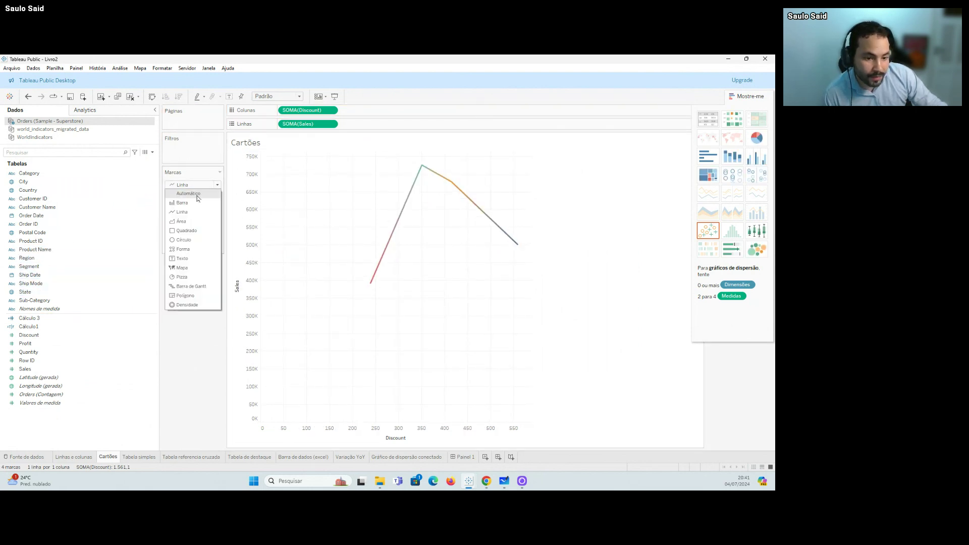
{"action": "left_click", "coordinate": [201, 241]}
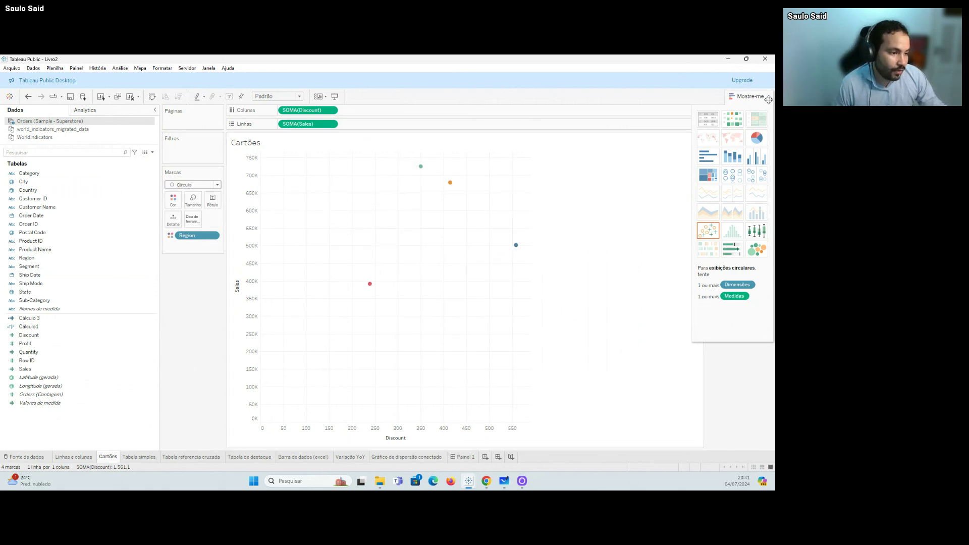
{"action": "left_click", "coordinate": [741, 97]}
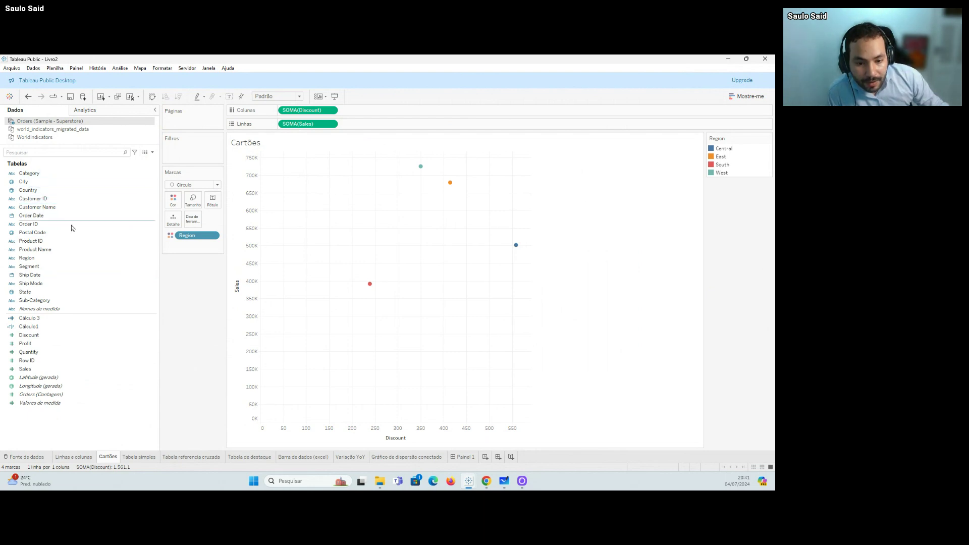
Step: Add Product Name as mark detail and replace it with Segment
{"action": "left_click_drag", "start_coordinate": [61, 250], "coordinate": [172, 229]}
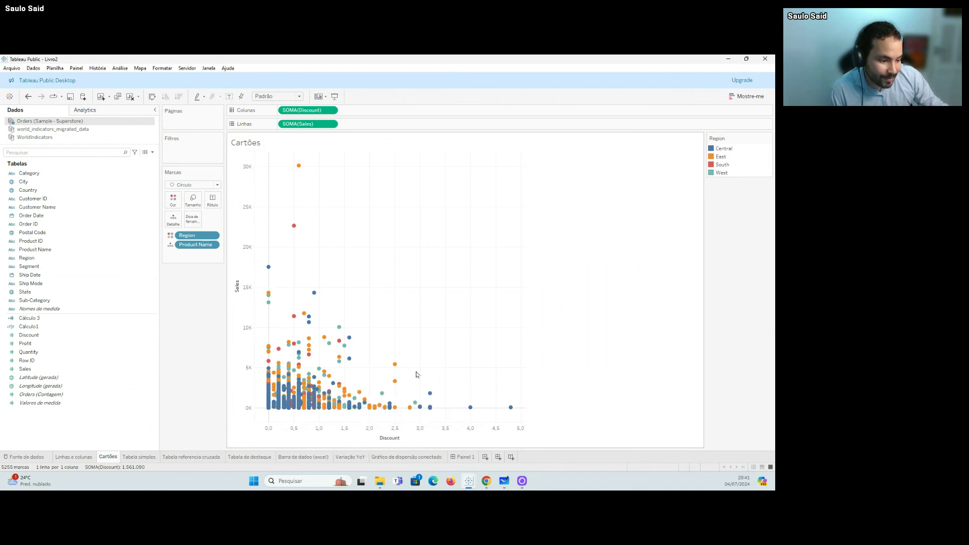
{"action": "left_click", "coordinate": [91, 276]}
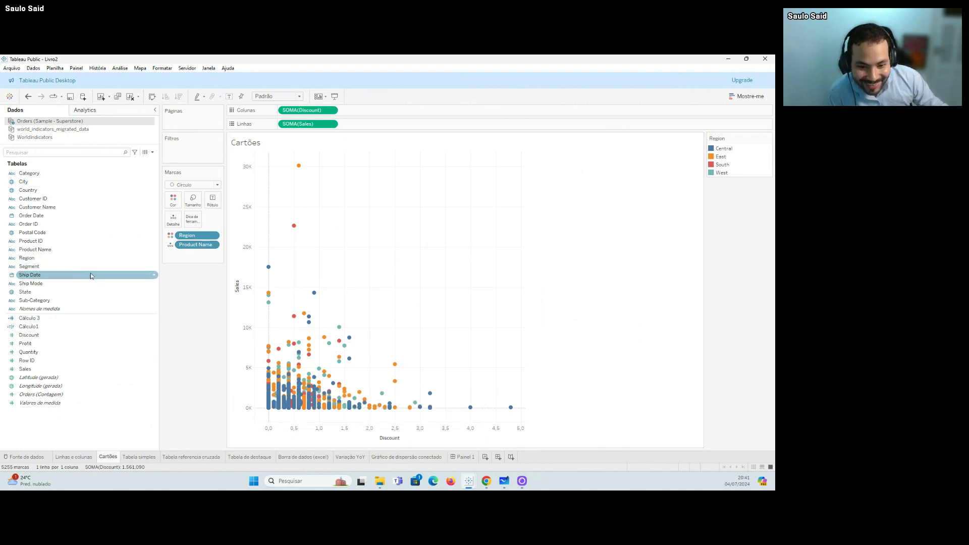
{"action": "left_click_drag", "start_coordinate": [196, 245], "coordinate": [60, 268]}
{"action": "left_click_drag", "start_coordinate": [32, 268], "coordinate": [177, 244]}
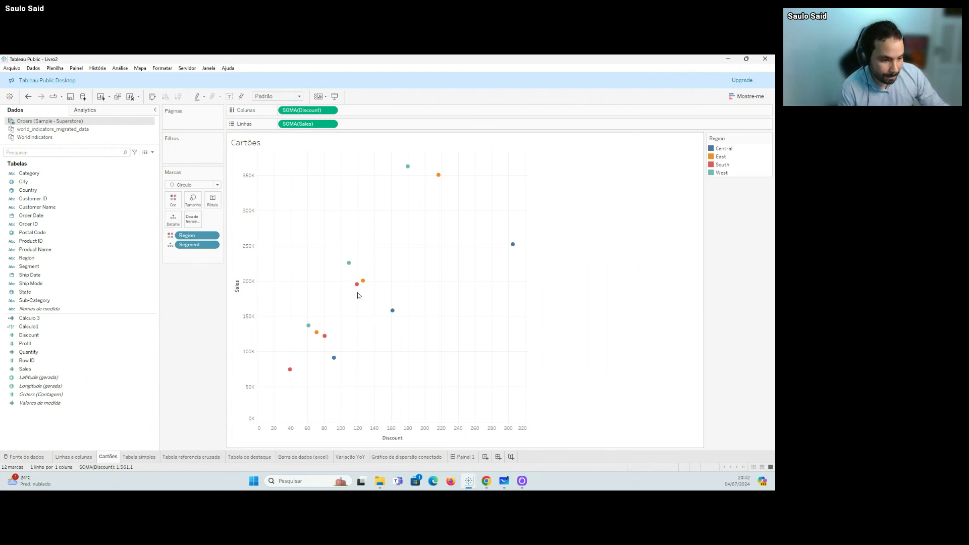
Step: Highlight the East marks briefly, try coloring the marks by Quantity instead of Region, and undo the color changes
{"action": "left_click", "coordinate": [721, 157]}
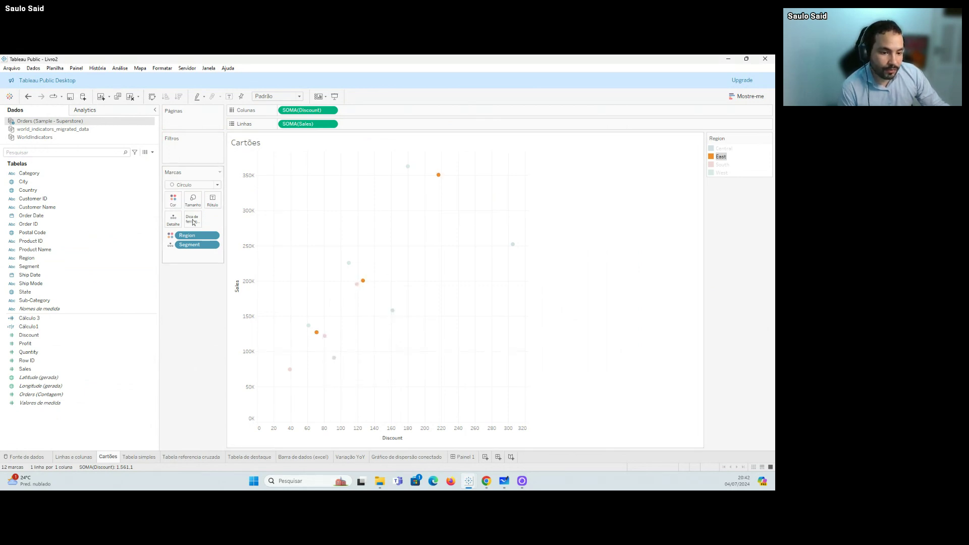
{"action": "left_click", "coordinate": [647, 204]}
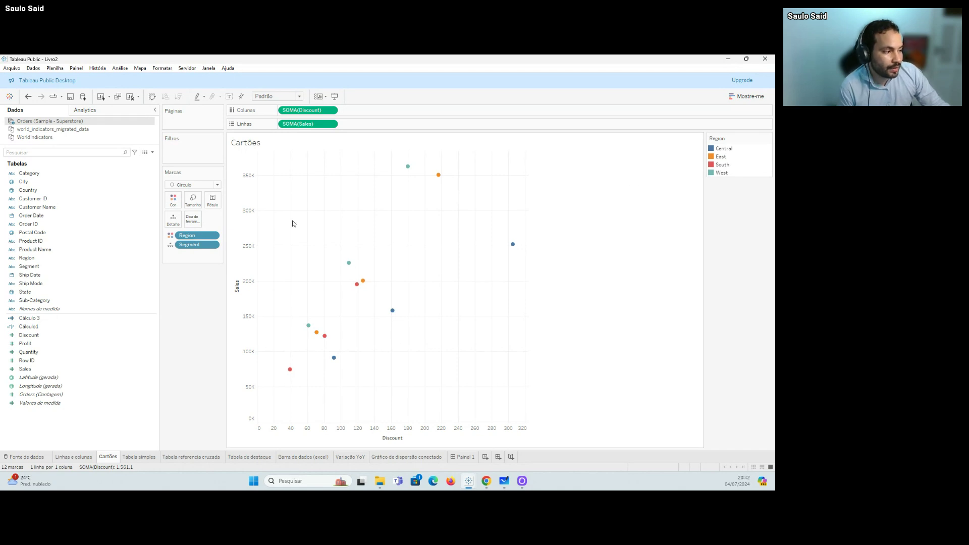
{"action": "left_click_drag", "start_coordinate": [188, 235], "coordinate": [129, 252]}
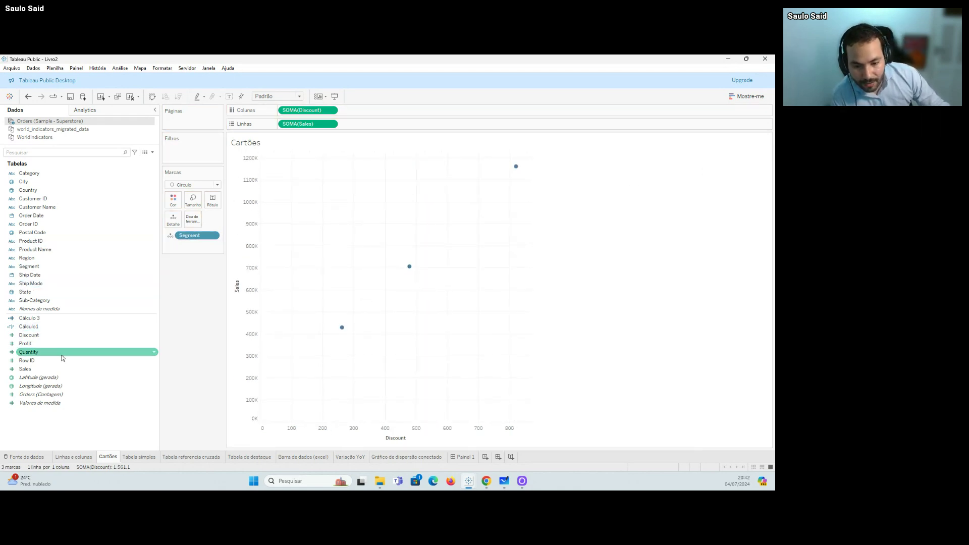
{"action": "left_click_drag", "start_coordinate": [62, 358], "coordinate": [175, 206]}
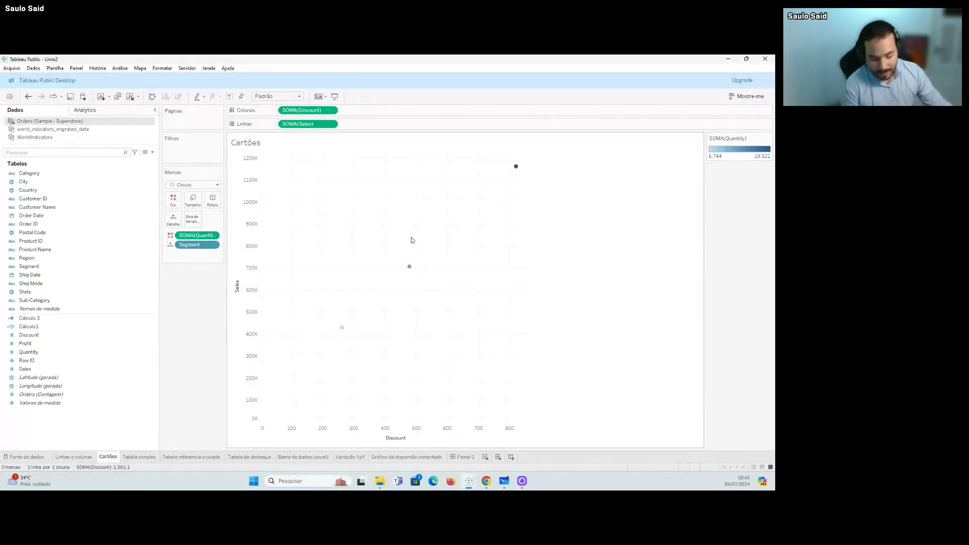
{"action": "key", "text": "ctrl+z"}
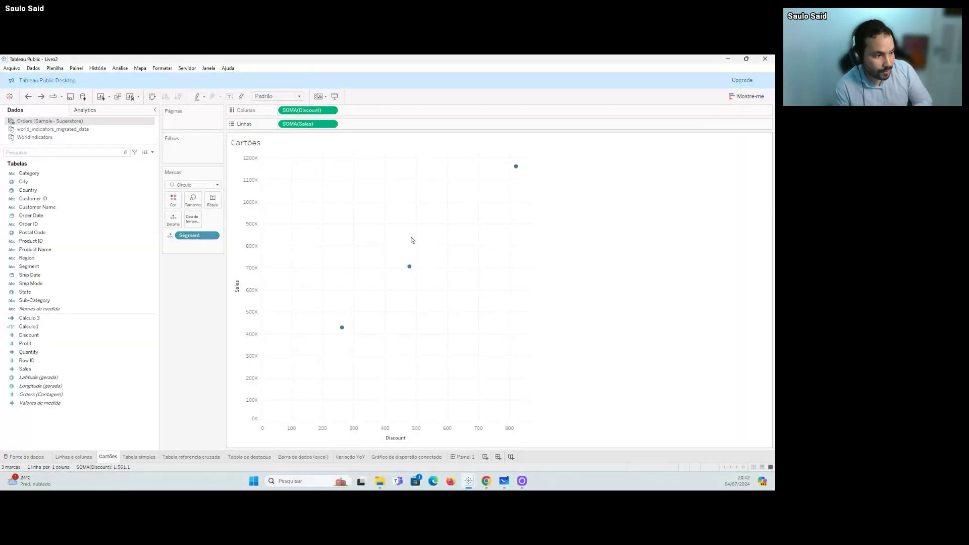
{"action": "key", "text": "ctrl+z"}
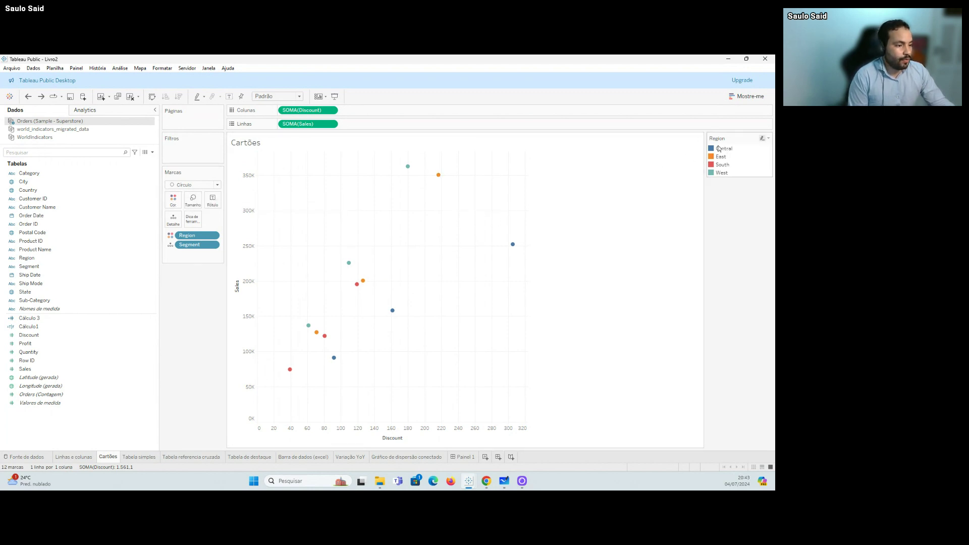
Step: Try sizing the circles by Quantity and remove that field from the Marcas card
{"action": "left_click", "coordinate": [193, 202]}
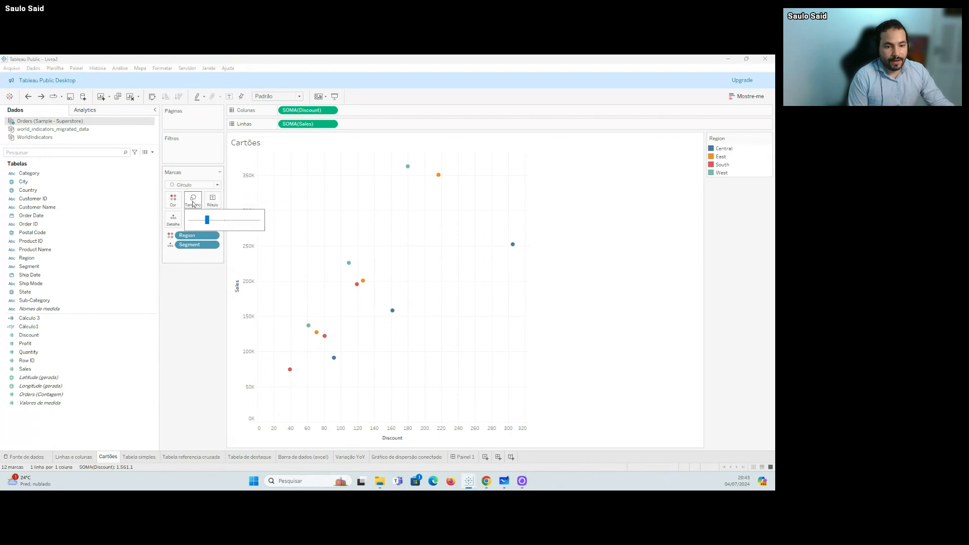
{"action": "left_click", "coordinate": [293, 195]}
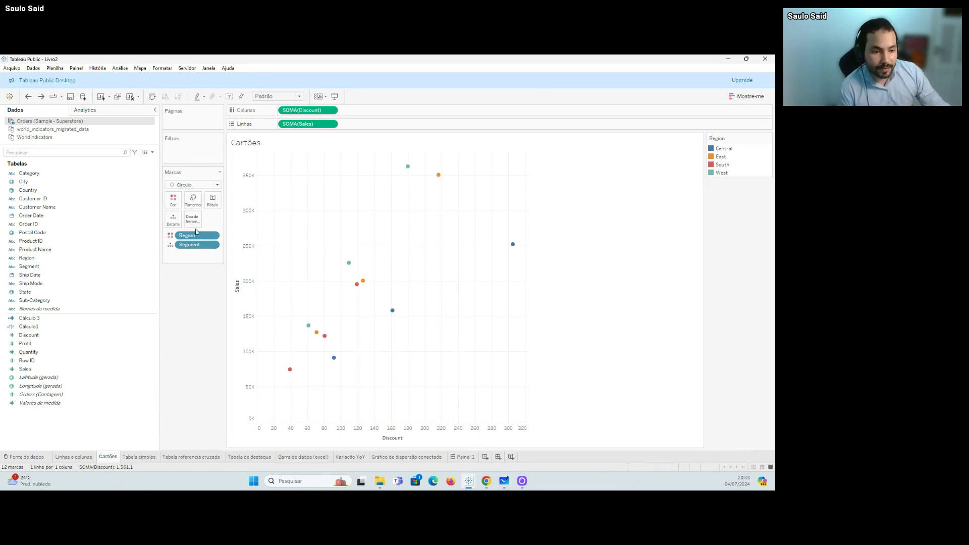
{"action": "left_click", "coordinate": [195, 203]}
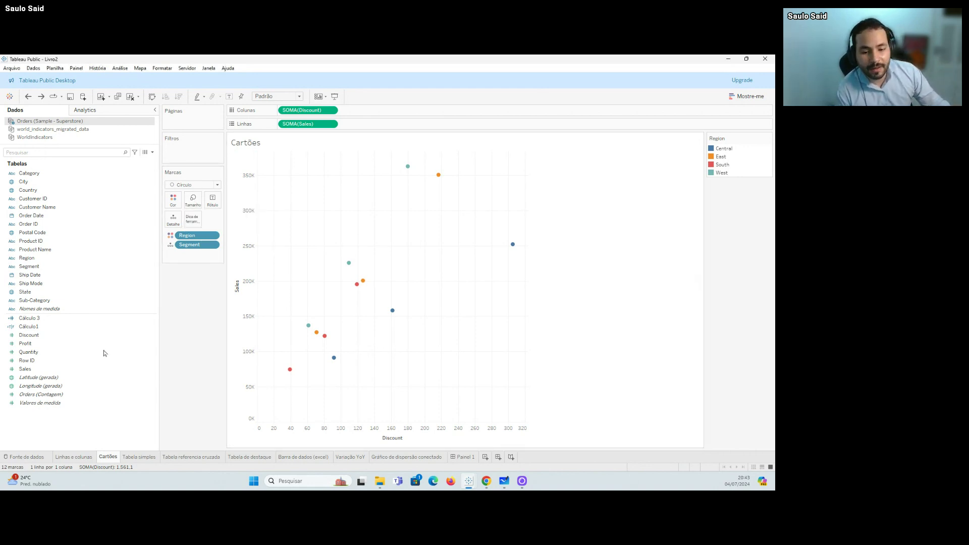
{"action": "left_click", "coordinate": [38, 386]}
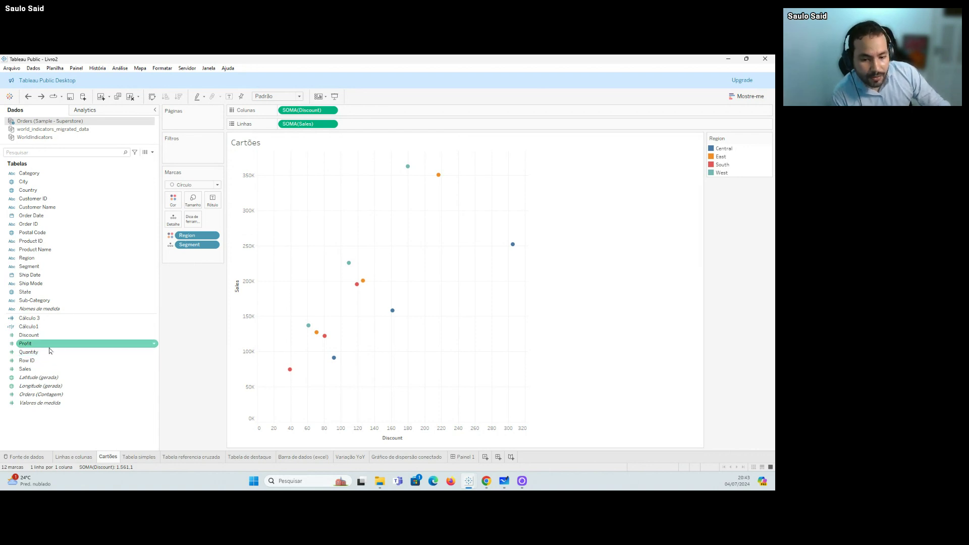
{"action": "left_click_drag", "start_coordinate": [50, 350], "coordinate": [67, 403]}
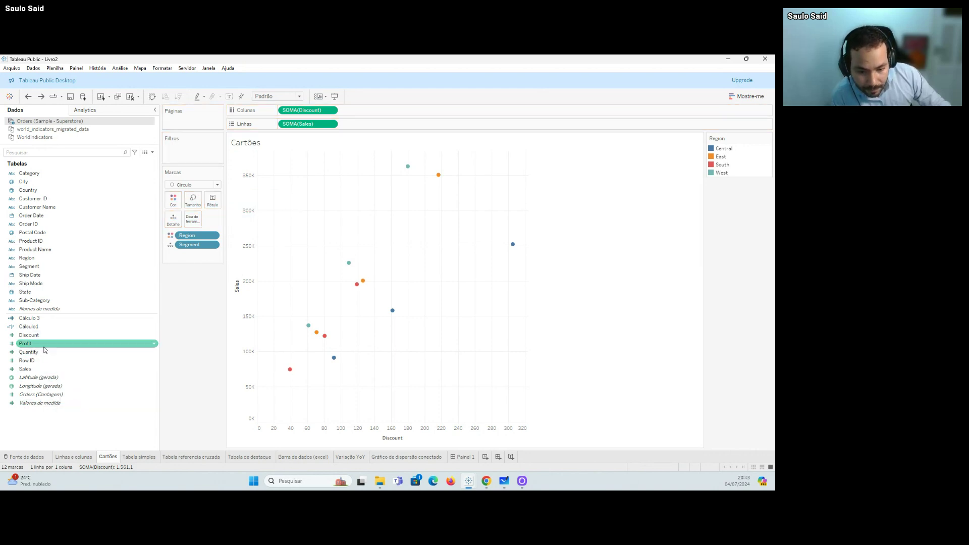
{"action": "left_click_drag", "start_coordinate": [45, 350], "coordinate": [193, 202]}
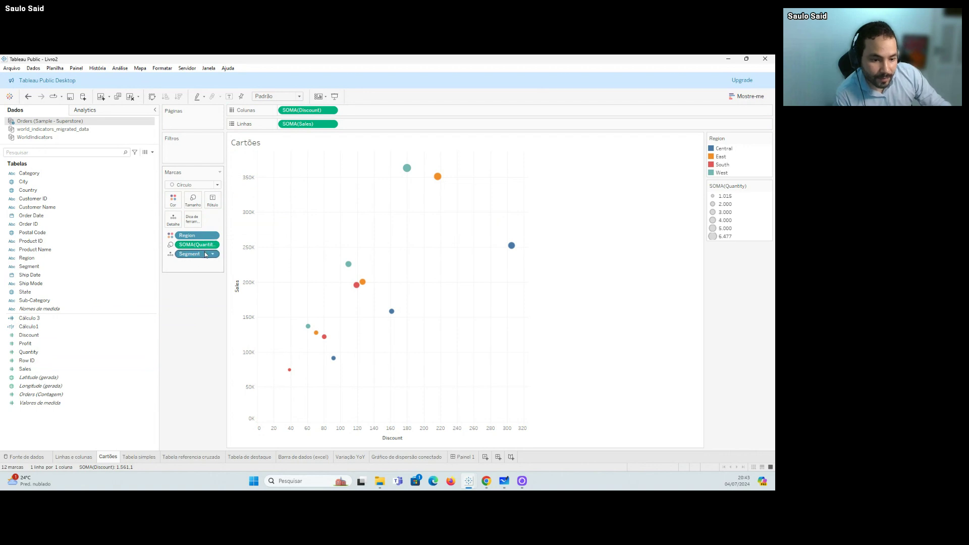
{"action": "left_click_drag", "start_coordinate": [197, 244], "coordinate": [147, 286]}
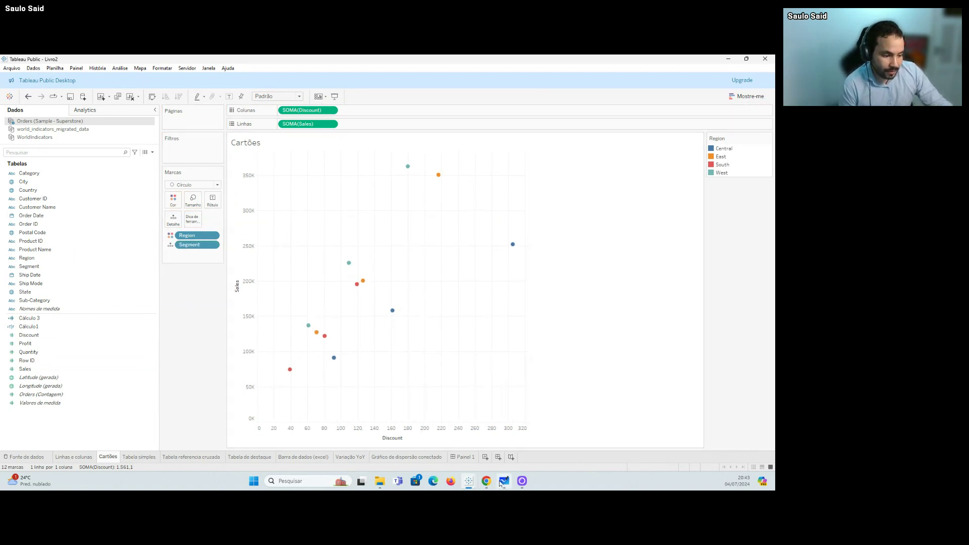
Step: Label the circles with a copy of the Region field and add Customer Name to their tooltip
{"action": "mouse_move", "coordinate": [486, 483]}
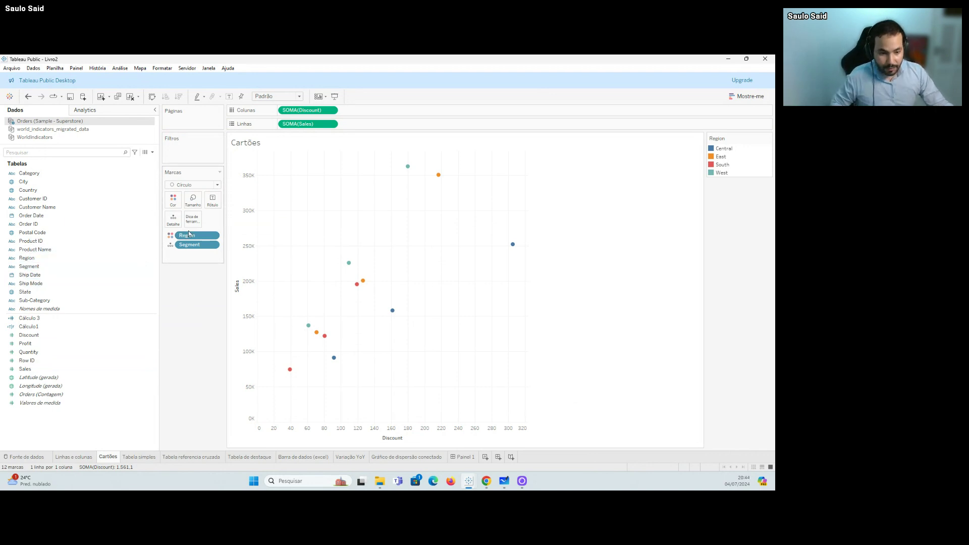
{"action": "left_click_drag", "start_coordinate": [192, 239], "coordinate": [217, 210]}
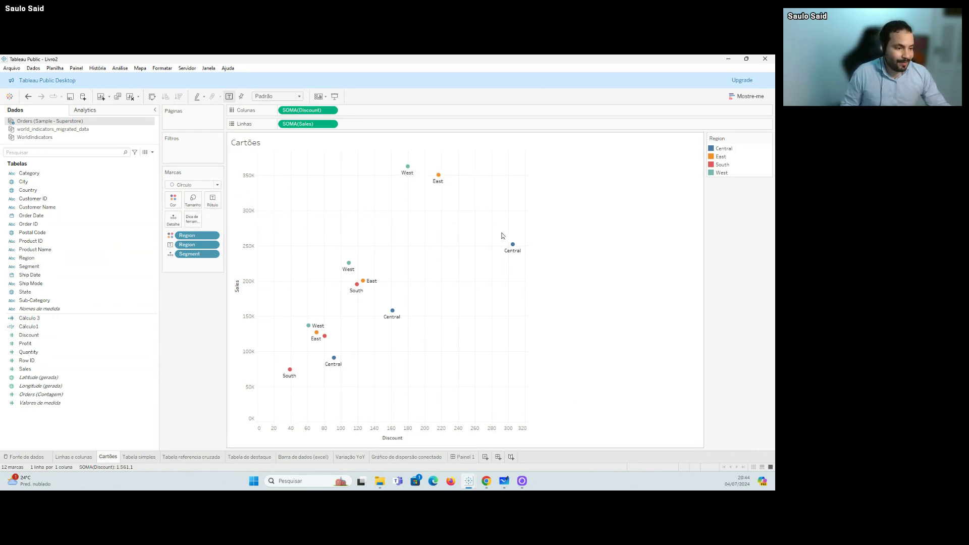
{"action": "mouse_move", "coordinate": [513, 246]}
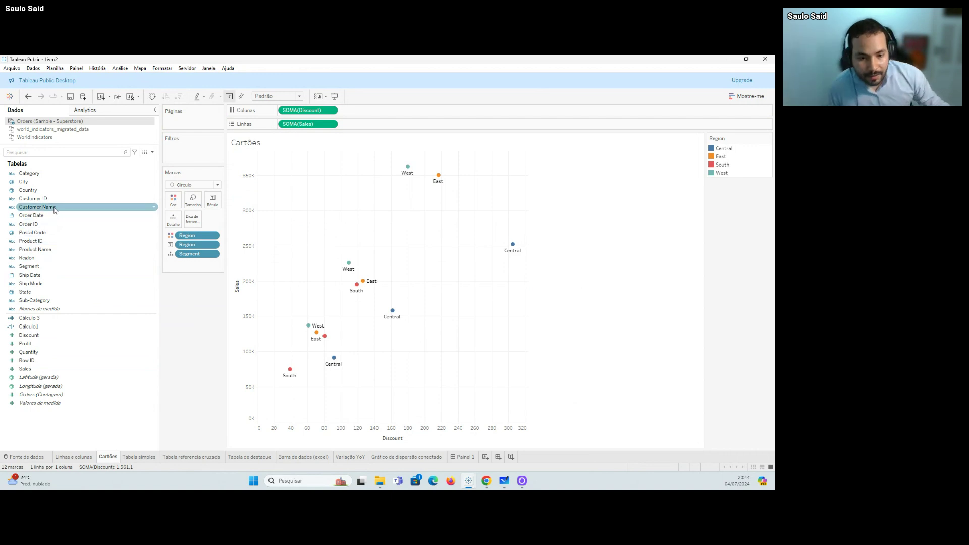
{"action": "left_click_drag", "start_coordinate": [54, 210], "coordinate": [190, 223]}
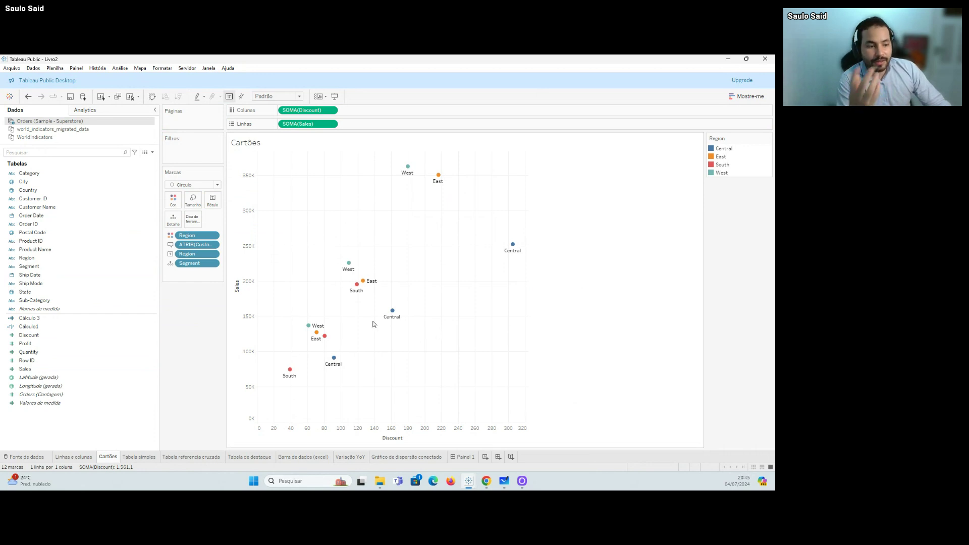
Step: Add Quantity to the marks' tooltip and check the tooltip of the Central mark with the highest sales
{"action": "left_click", "coordinate": [362, 284]}
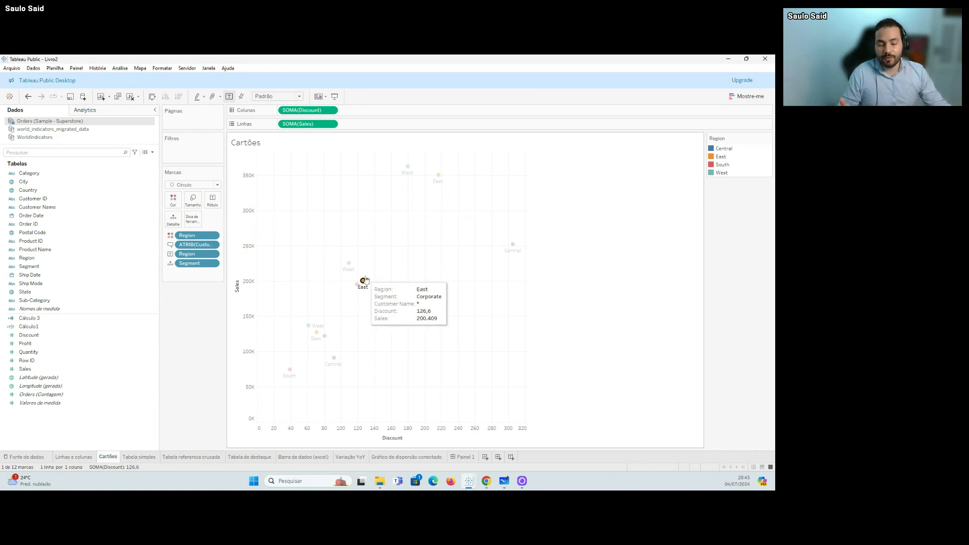
{"action": "left_click", "coordinate": [193, 220]}
{"action": "left_click", "coordinate": [496, 184]}
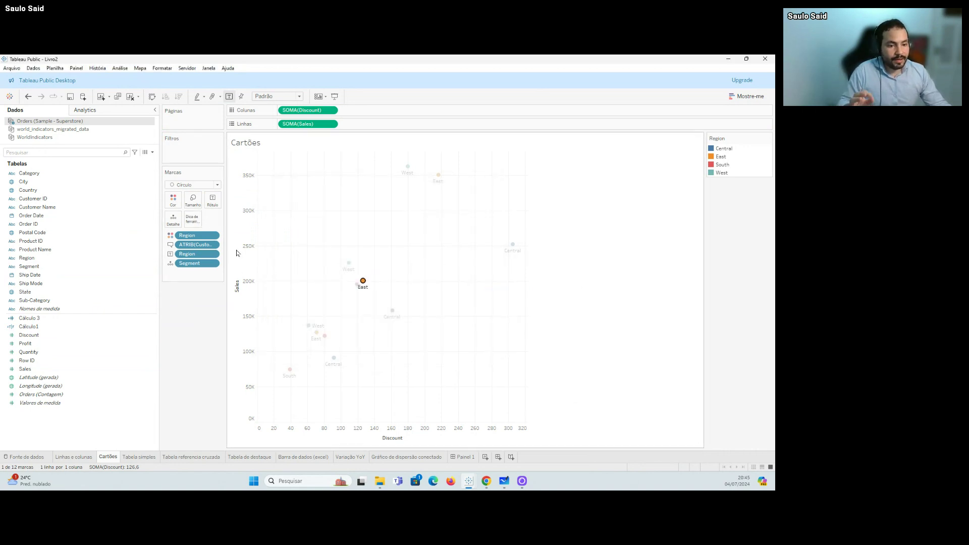
{"action": "left_click", "coordinate": [407, 259]}
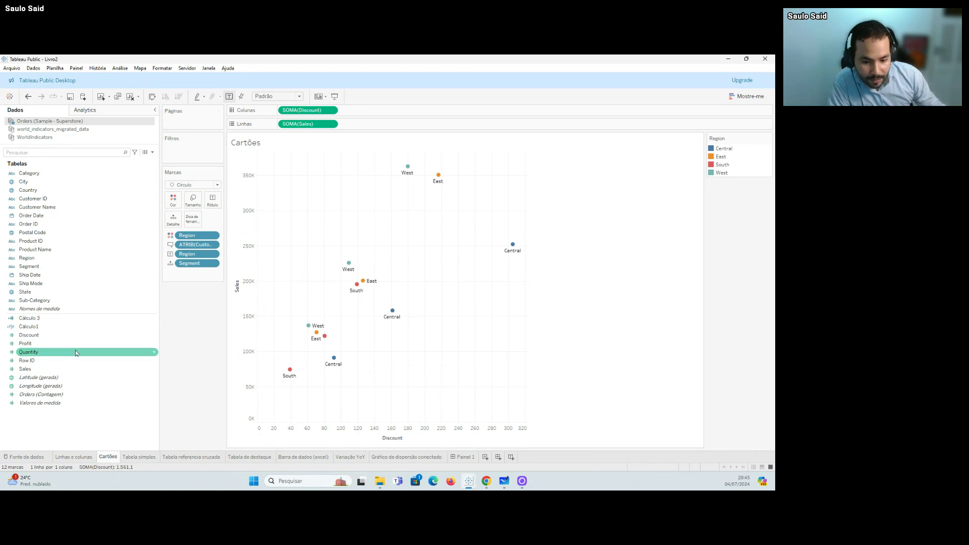
{"action": "left_click_drag", "start_coordinate": [145, 352], "coordinate": [190, 222]}
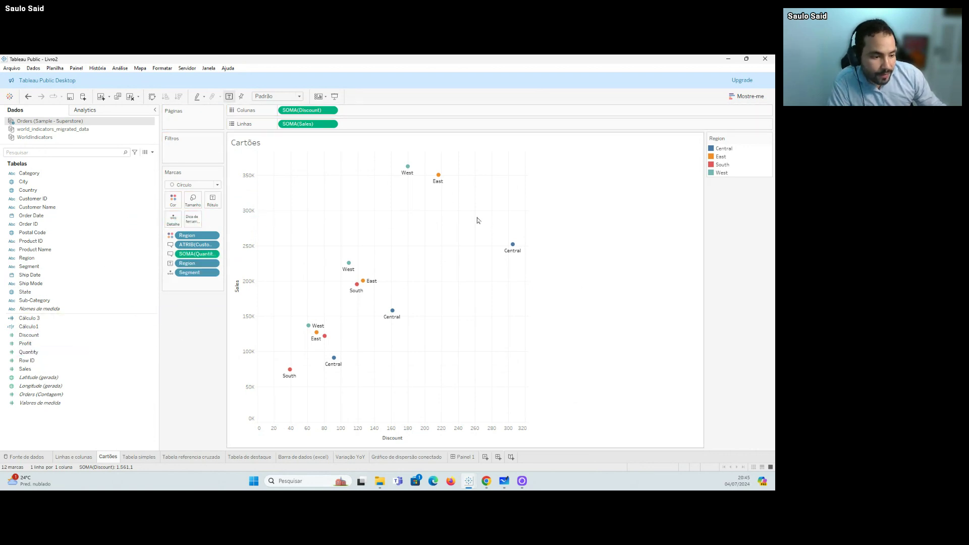
{"action": "mouse_move", "coordinate": [514, 247]}
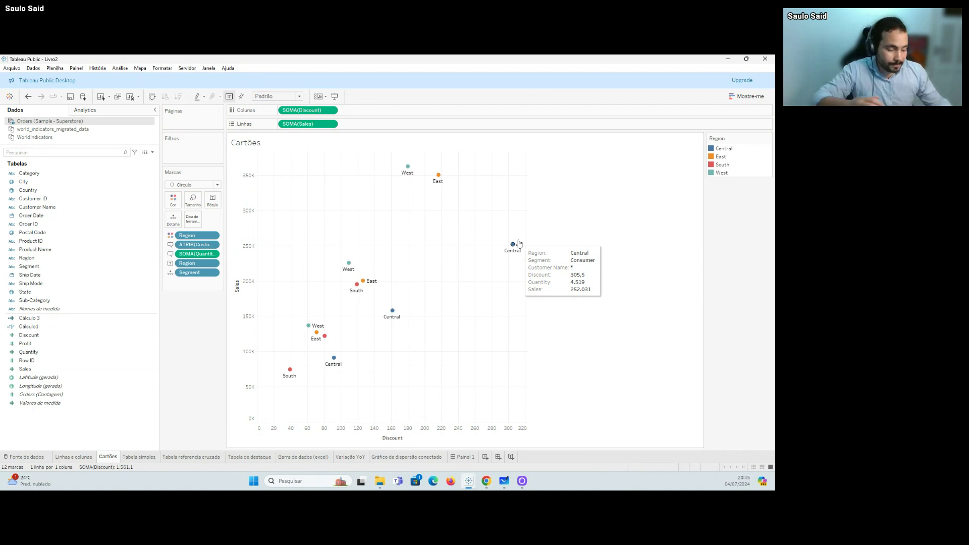
Step: Switch to Microsoft Whiteboard, view the "A lógica. Dissecando visualizações" section, and return to the Livro2 workbook in Tableau Public
{"action": "mouse_move", "coordinate": [503, 486]}
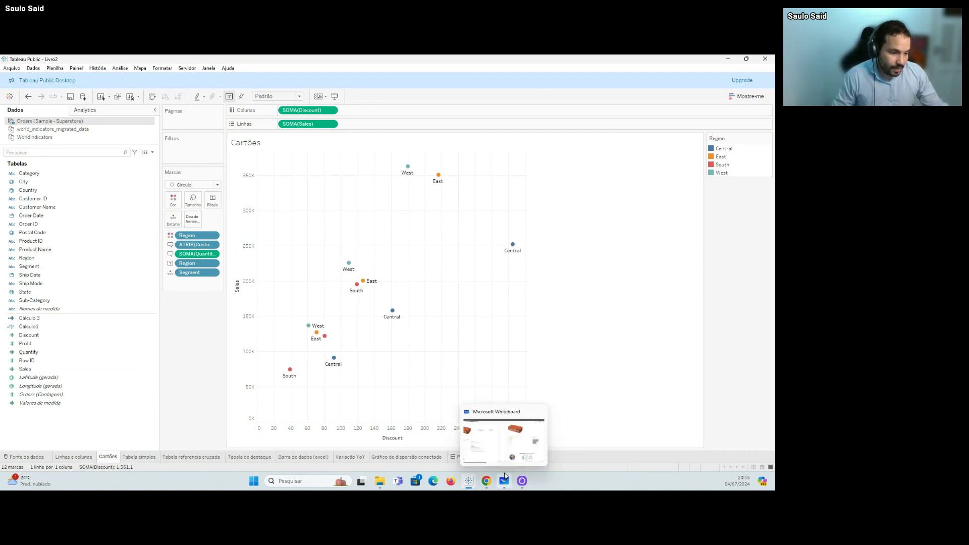
{"action": "left_click", "coordinate": [500, 484]}
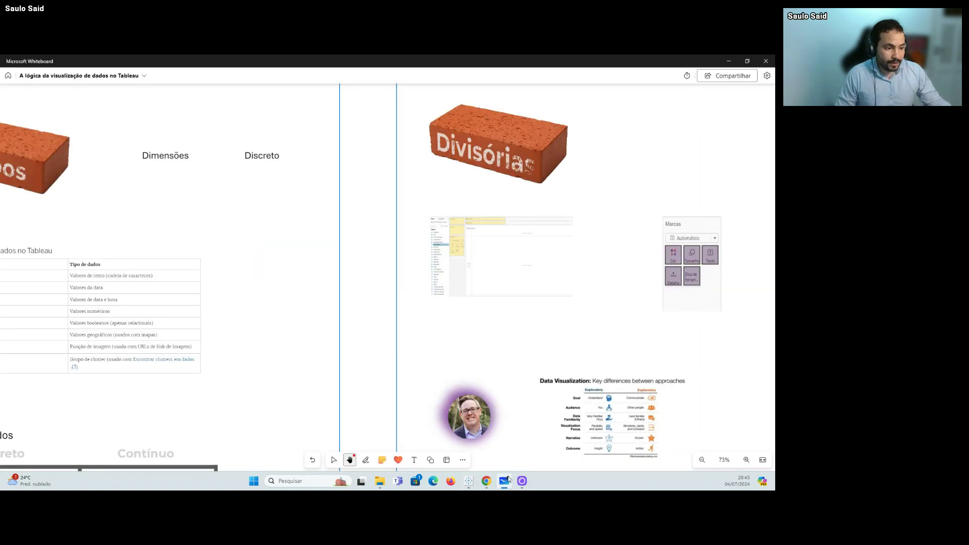
{"action": "scroll", "coordinate": [611, 195], "scroll_direction": "down", "scroll_amount": 5}
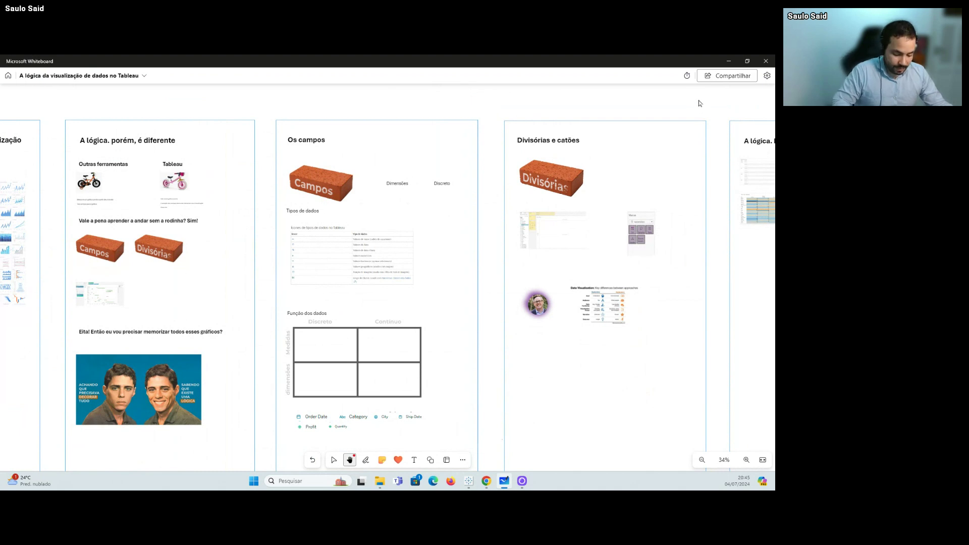
{"action": "left_click_drag", "start_coordinate": [714, 106], "coordinate": [435, 121]}
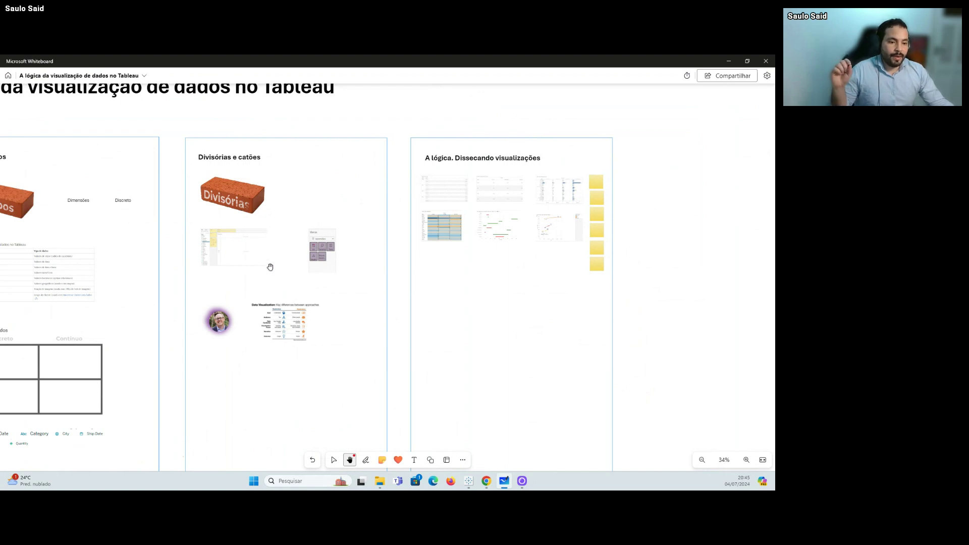
{"action": "mouse_move", "coordinate": [470, 484]}
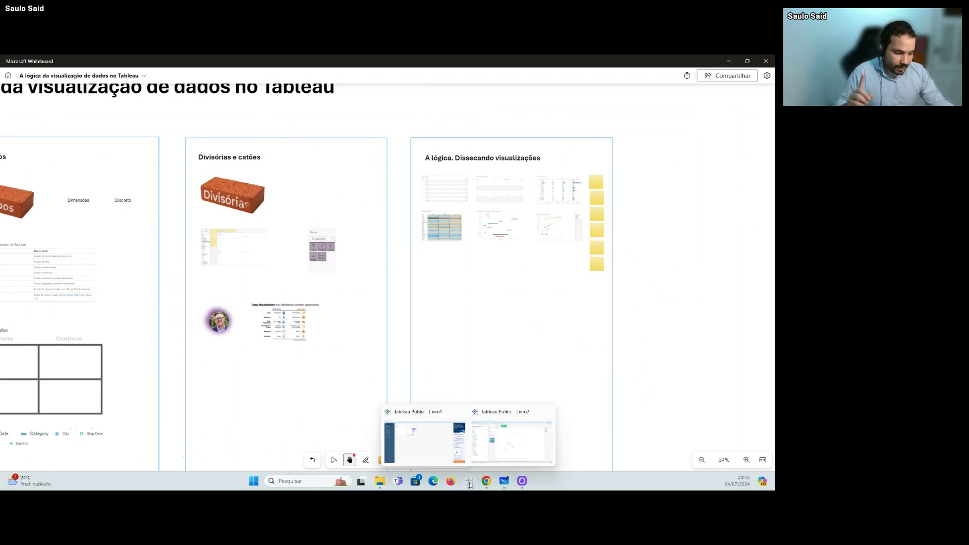
{"action": "left_click", "coordinate": [514, 445]}
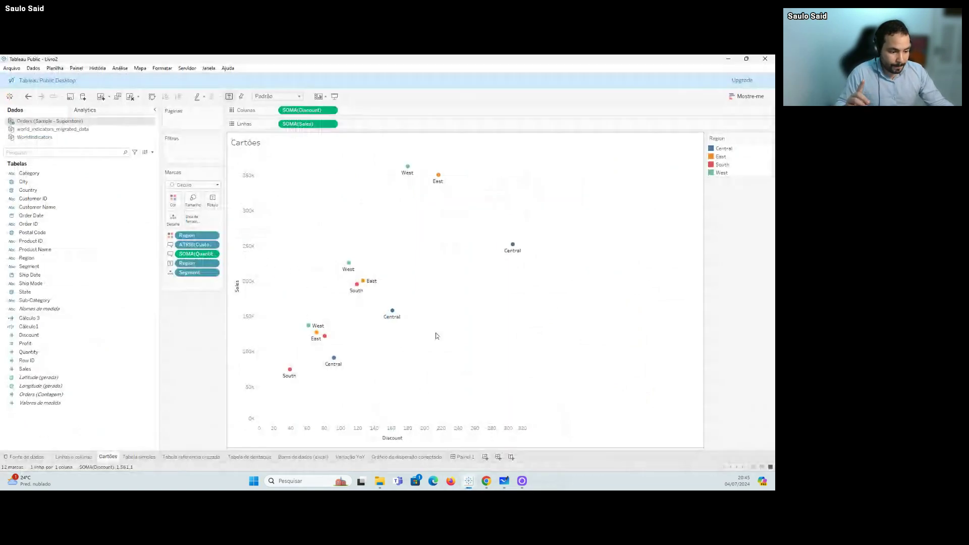
Step: Change the mark type of the Cartões scatter plot to Forma
{"action": "left_click", "coordinate": [190, 188]}
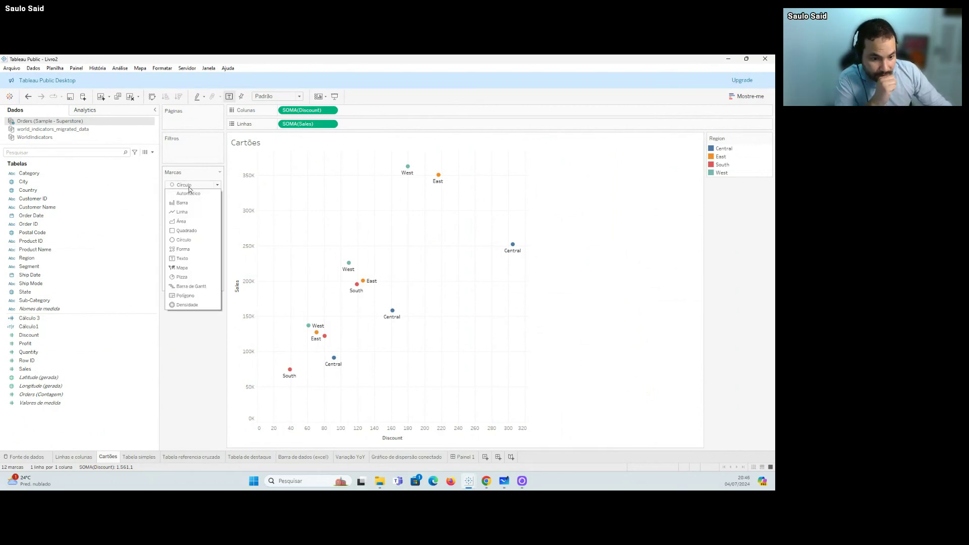
{"action": "left_click", "coordinate": [186, 249]}
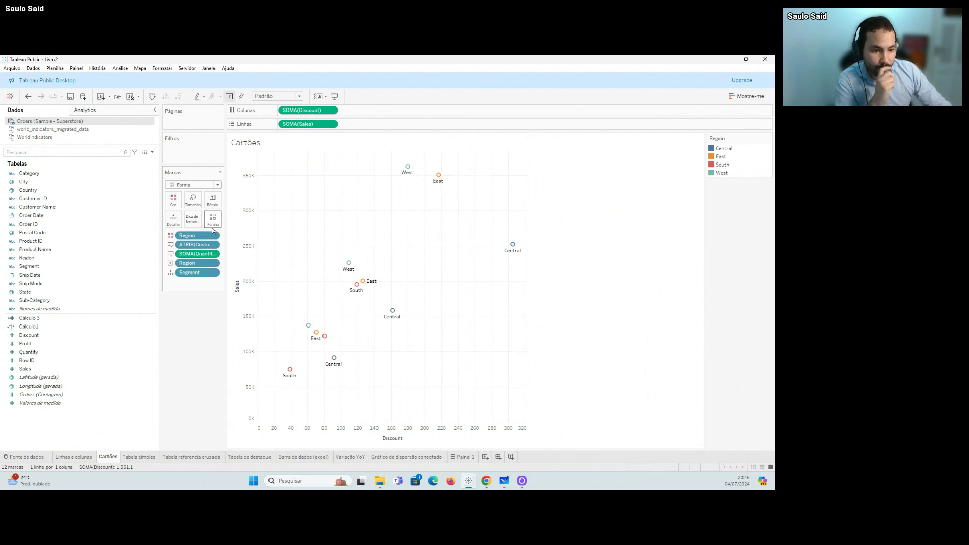
{"action": "left_click", "coordinate": [193, 186]}
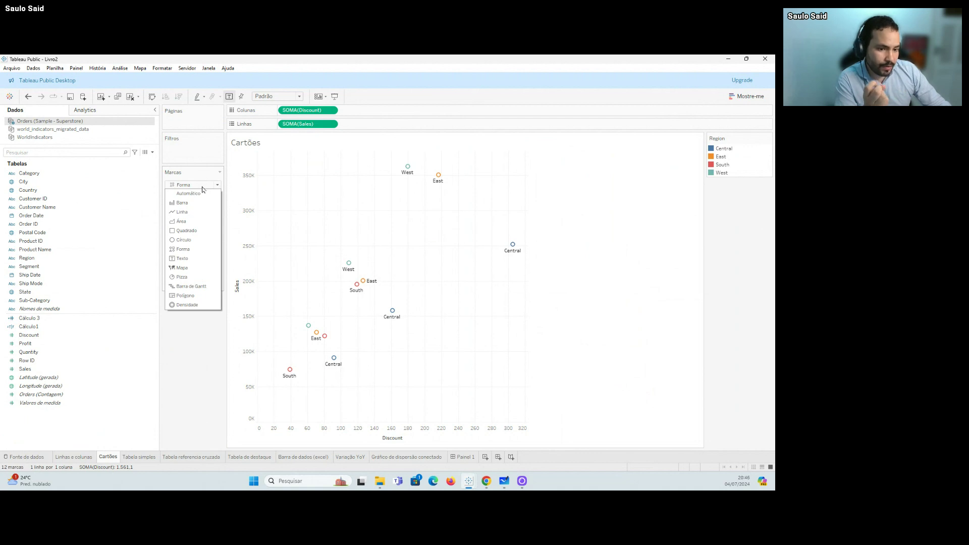
{"action": "left_click", "coordinate": [202, 185]}
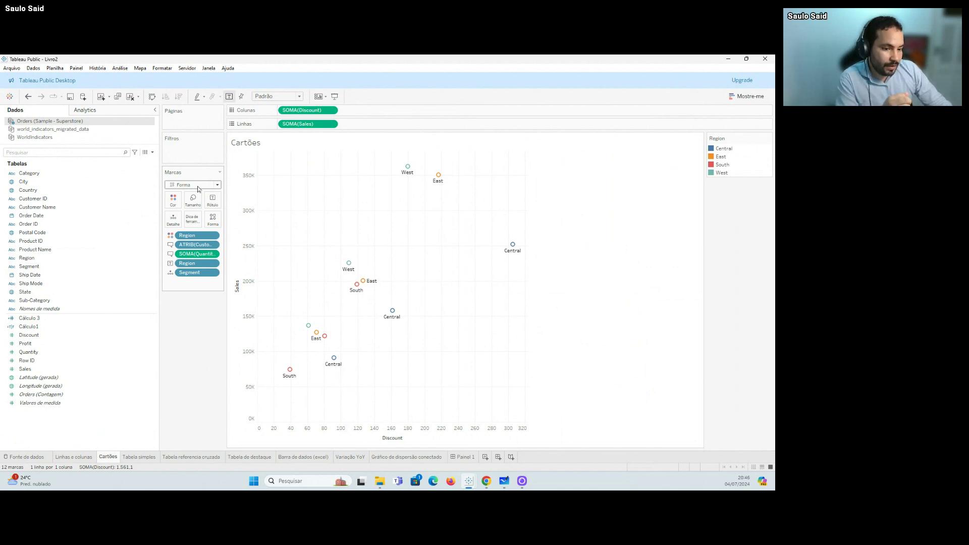
Step: Try the Linha mark type on the chart and restore Forma
{"action": "left_click", "coordinate": [198, 186]}
{"action": "left_click", "coordinate": [182, 212]}
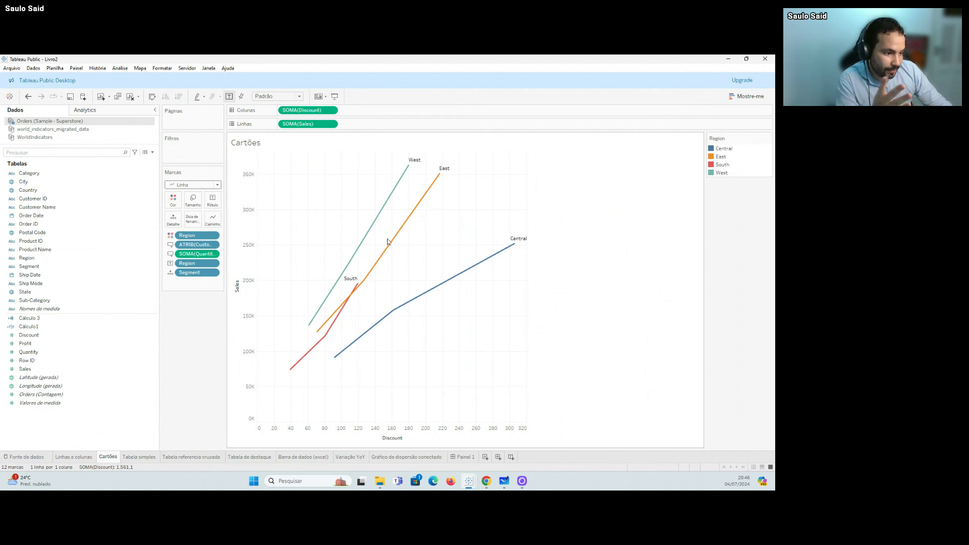
{"action": "left_click", "coordinate": [215, 187]}
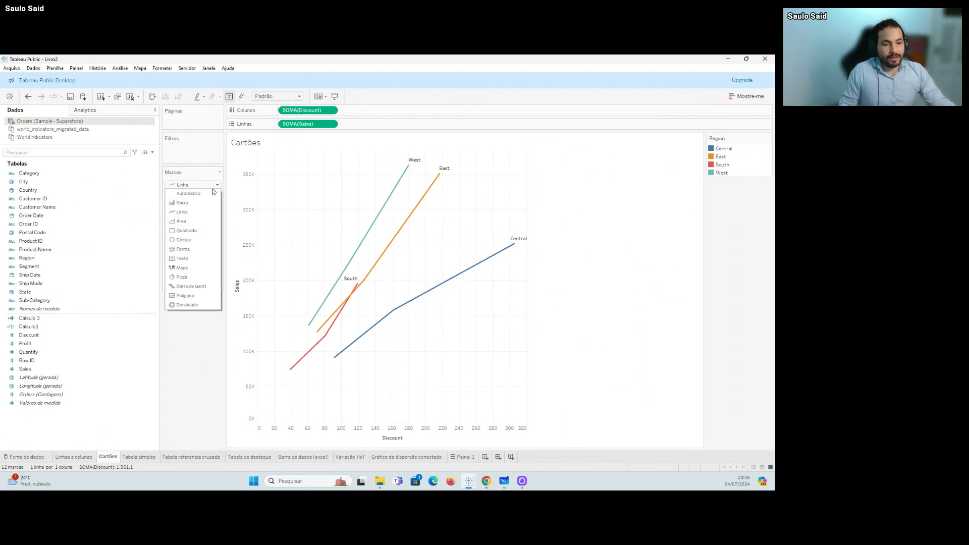
{"action": "left_click", "coordinate": [199, 240]}
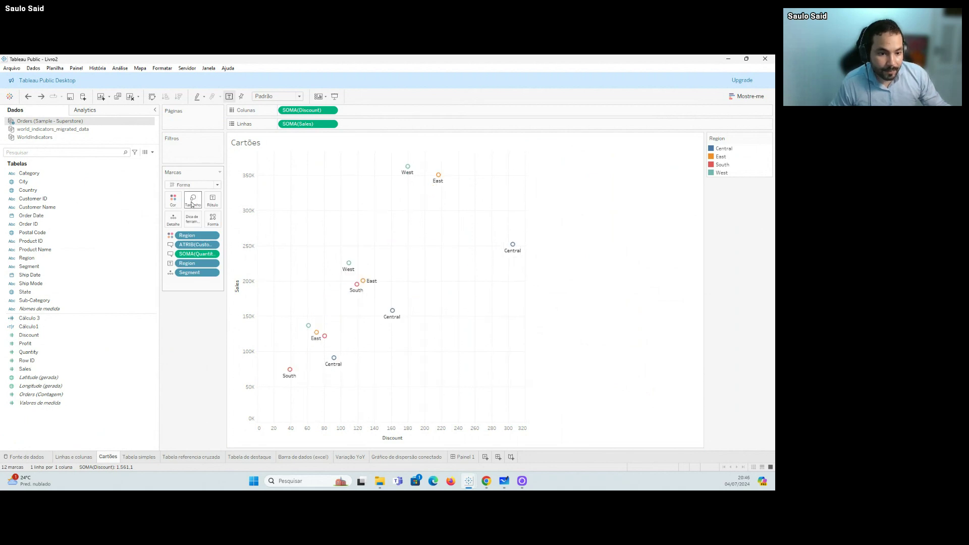
Step: Switch to Microsoft Whiteboard and move the first yellow sticky note onto the Tabela simples image under "A lógica. Dissecando visualizações"
{"action": "left_click", "coordinate": [504, 480]}
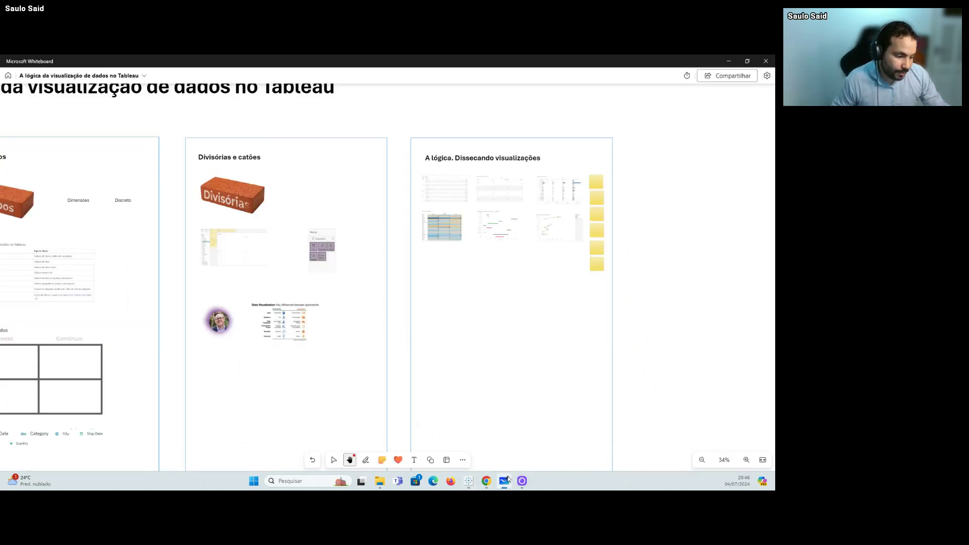
{"action": "scroll", "coordinate": [601, 171], "scroll_direction": "up", "scroll_amount": 5}
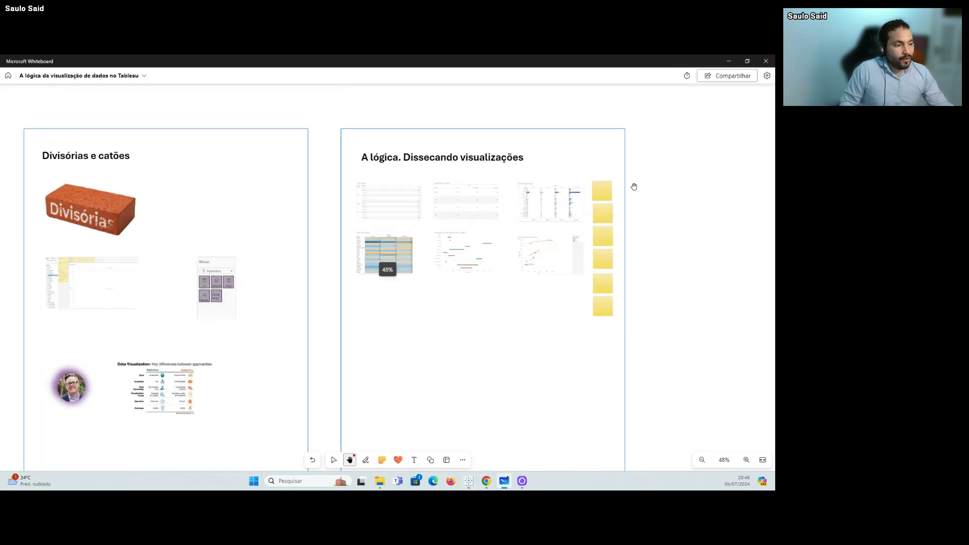
{"action": "scroll", "coordinate": [572, 177], "scroll_direction": "up", "scroll_amount": 2}
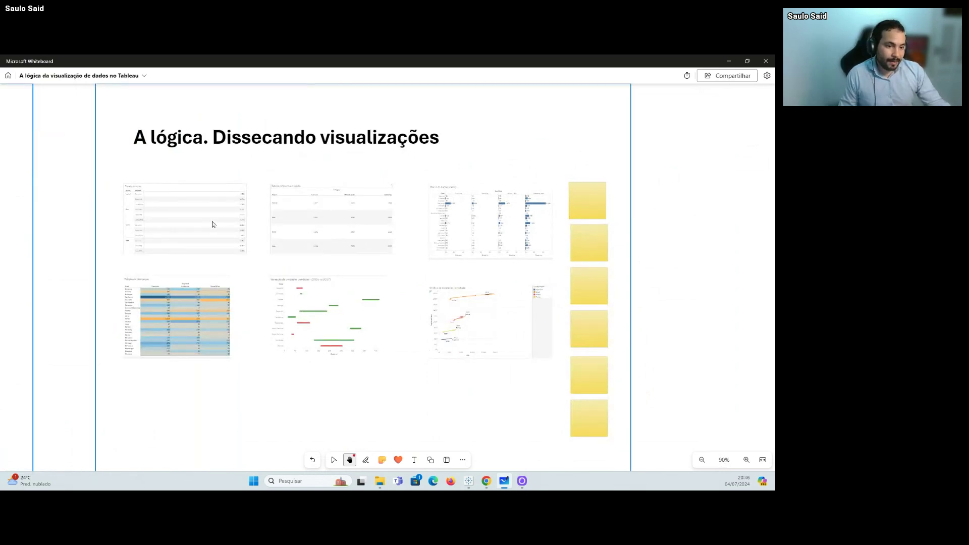
{"action": "scroll", "coordinate": [214, 220], "scroll_direction": "up", "scroll_amount": 4}
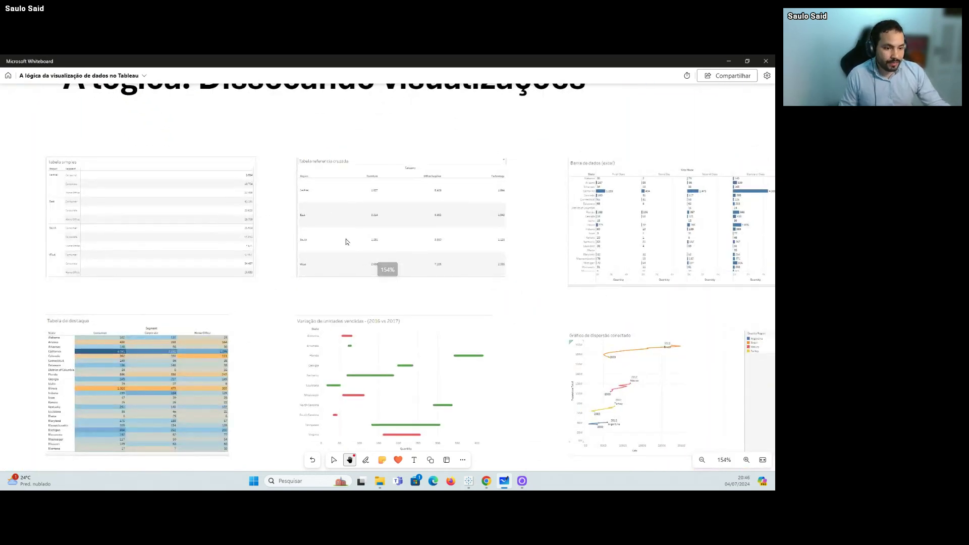
{"action": "scroll", "coordinate": [347, 242], "scroll_direction": "down", "scroll_amount": 2}
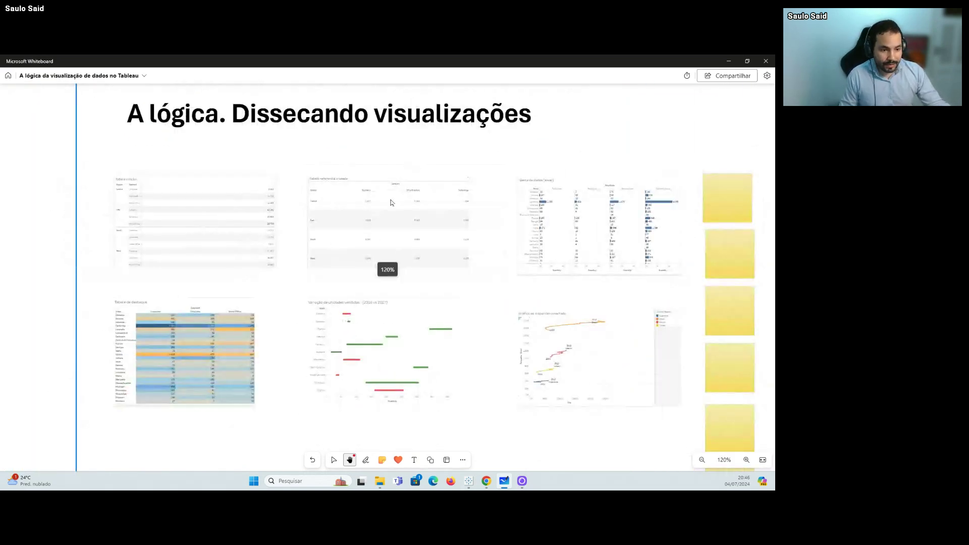
{"action": "left_click", "coordinate": [737, 191]}
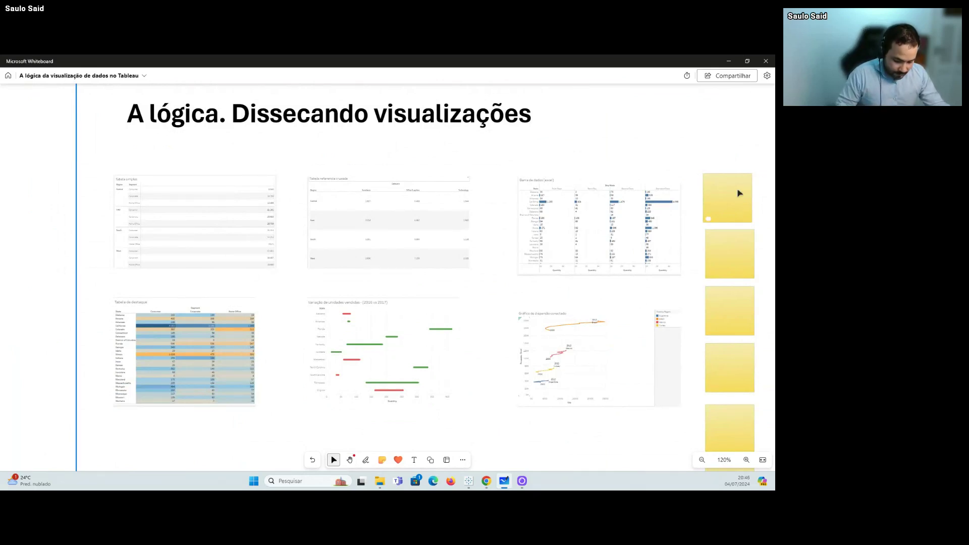
{"action": "left_click_drag", "start_coordinate": [736, 196], "coordinate": [203, 205]}
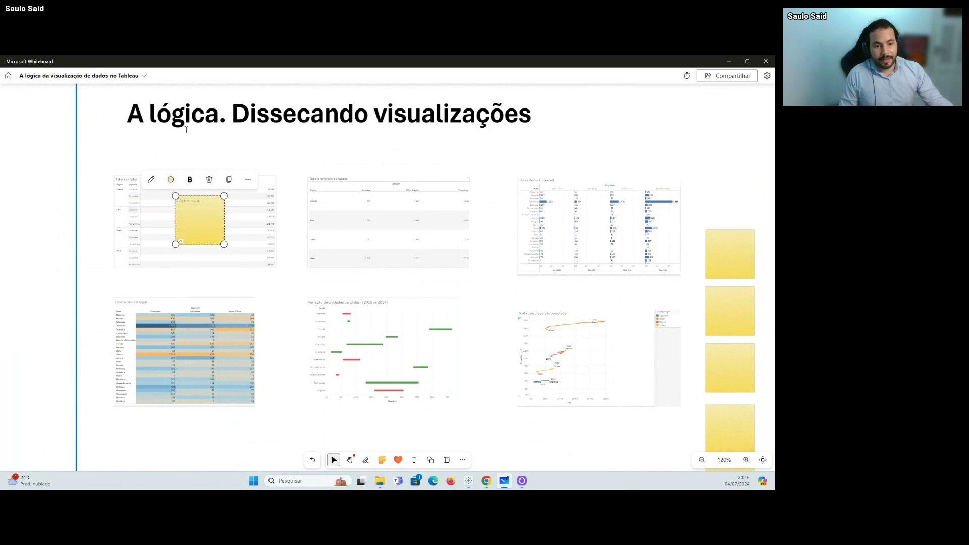
{"action": "left_click", "coordinate": [104, 201]}
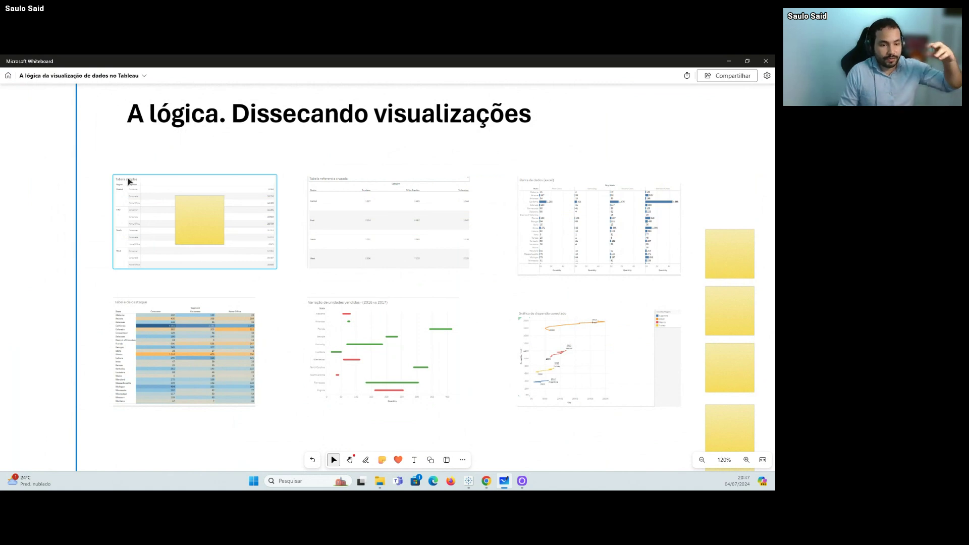
Step: Shift the sticky note slightly up and to the right within the Tabela simples image
{"action": "scroll", "coordinate": [136, 185], "scroll_direction": "up", "scroll_amount": 2}
{"action": "scroll", "coordinate": [136, 186], "scroll_direction": "up", "scroll_amount": 10}
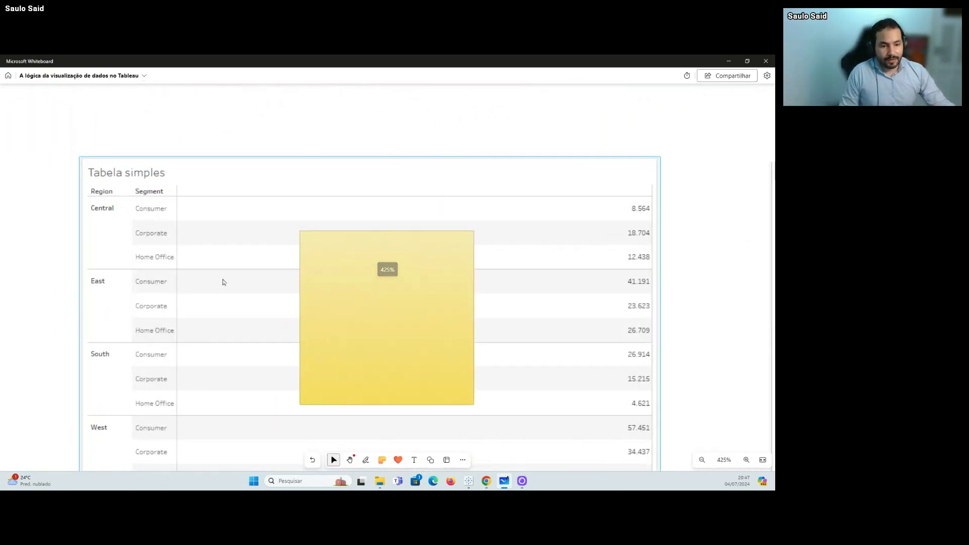
{"action": "left_click_drag", "start_coordinate": [363, 301], "coordinate": [403, 262]}
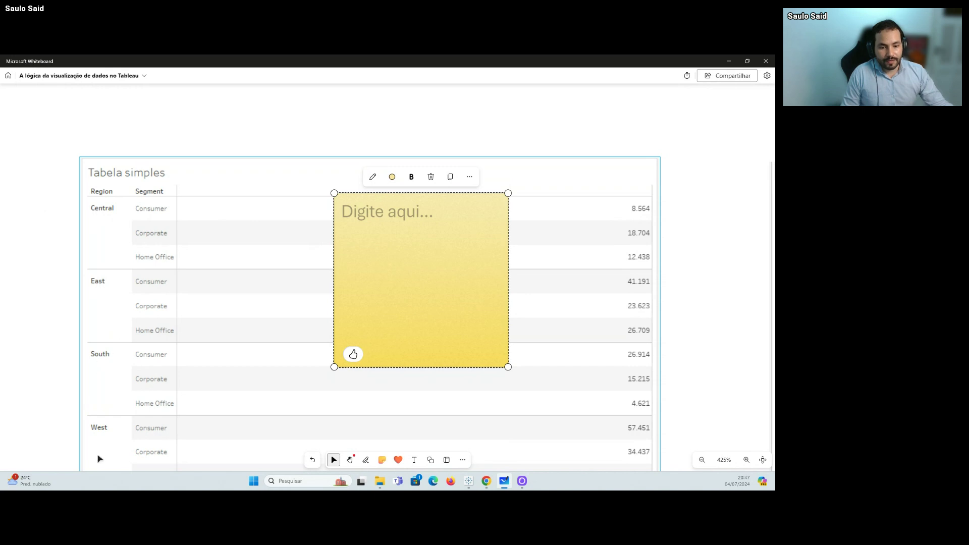
{"action": "left_click_drag", "start_coordinate": [376, 217], "coordinate": [377, 221]}
Step: Write "região: linha" and "segmento: linha" on separate lines of the sticky note, and move it down and right within the Tabela simples image
{"action": "left_click", "coordinate": [376, 221]}
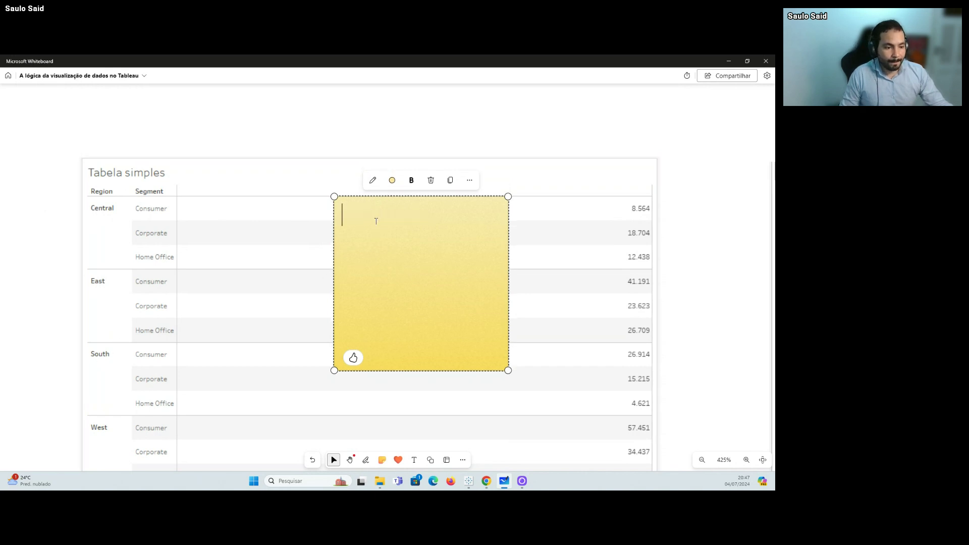
{"action": "type", "text": "reg"}
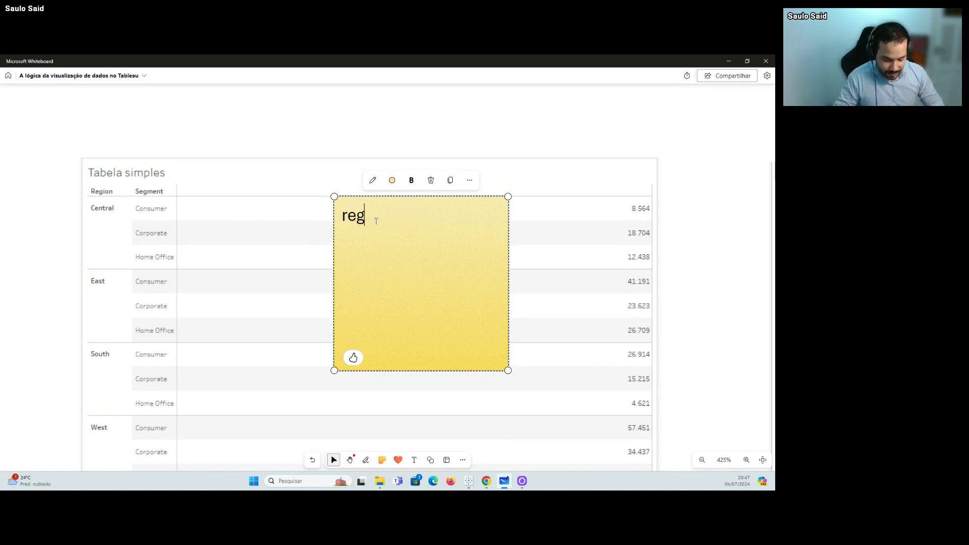
{"action": "type", "text": "ião"}
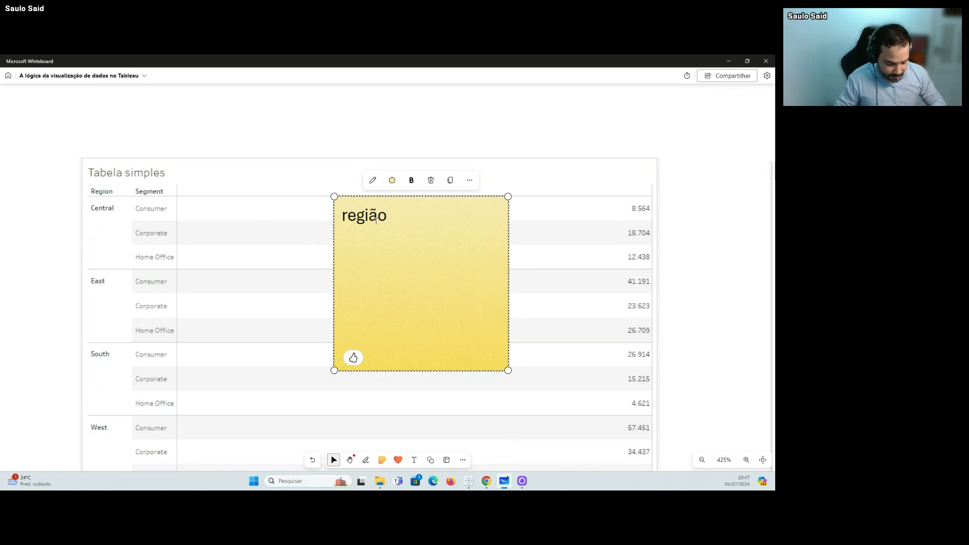
{"action": "type", "text": ": linha"}
{"action": "key", "text": "Return"}
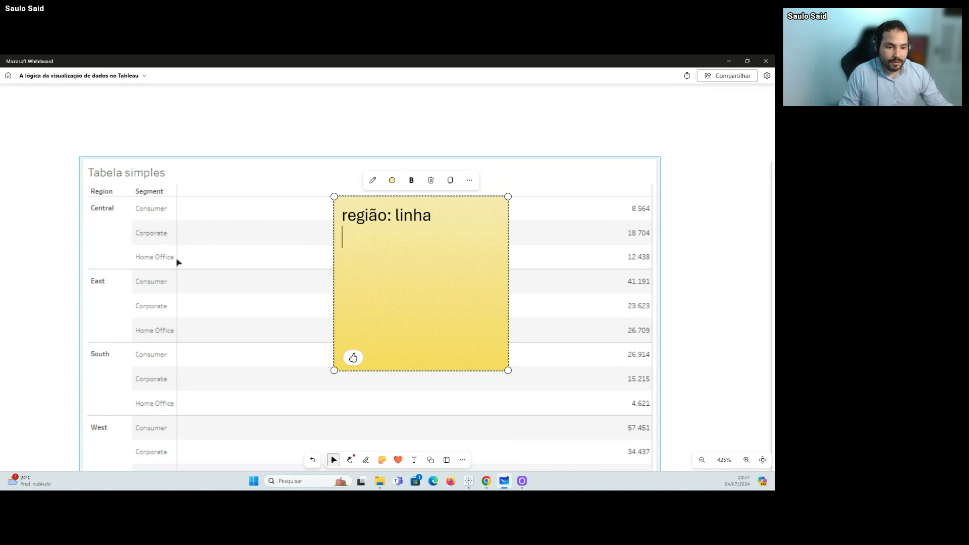
{"action": "type", "text": "segmento"}
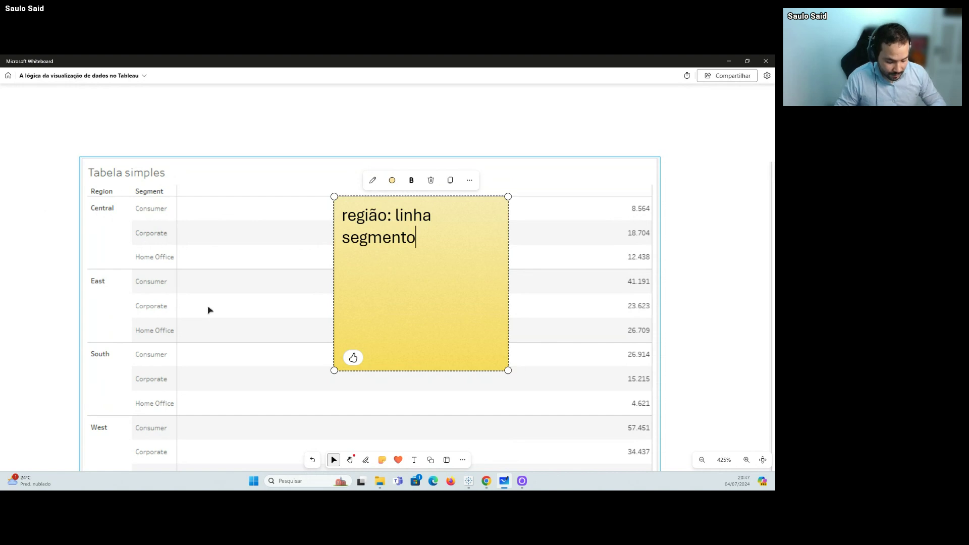
{"action": "type", "text": ": linha"}
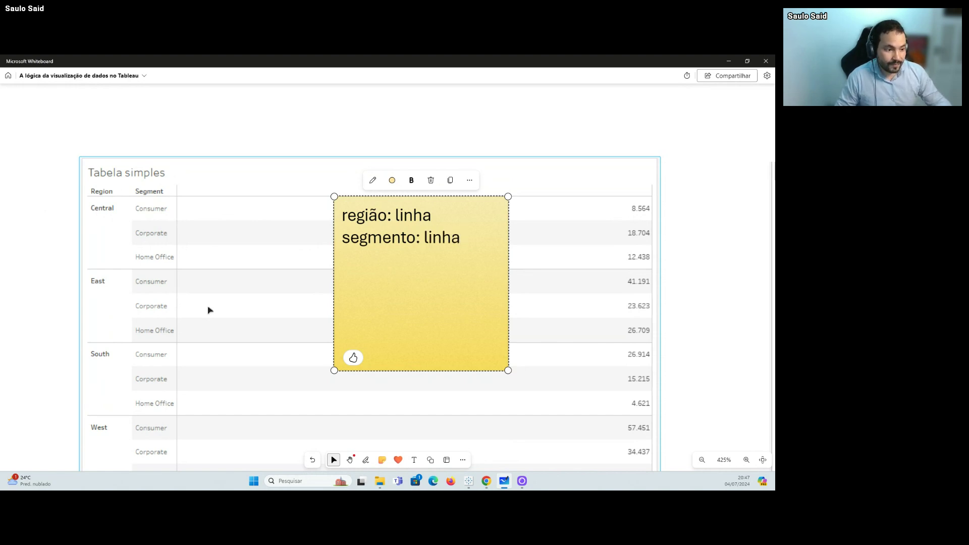
{"action": "key", "text": "Return"}
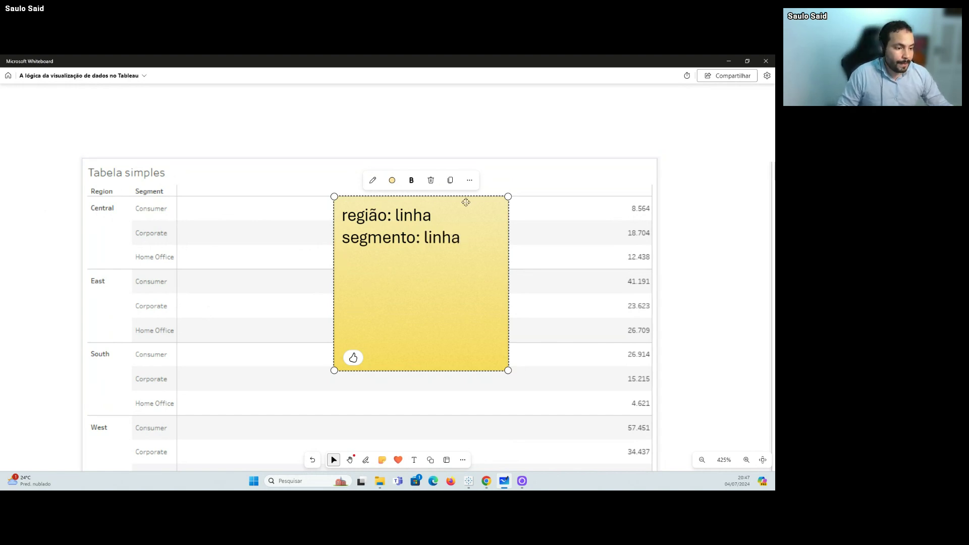
{"action": "left_click_drag", "start_coordinate": [466, 202], "coordinate": [550, 271]}
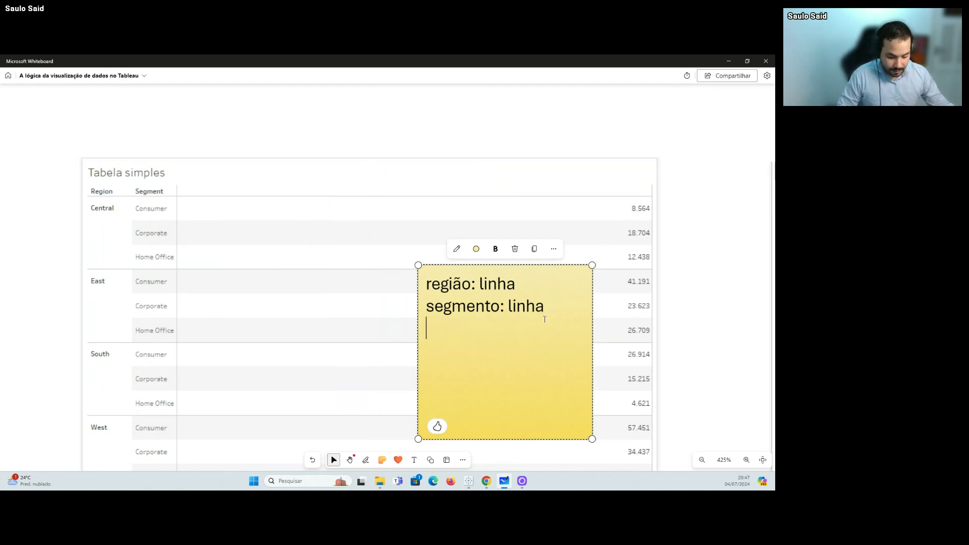
{"action": "type", "text": "textp"}
{"action": "key", "text": "BackSpace"}
{"action": "type", "text": "o"}
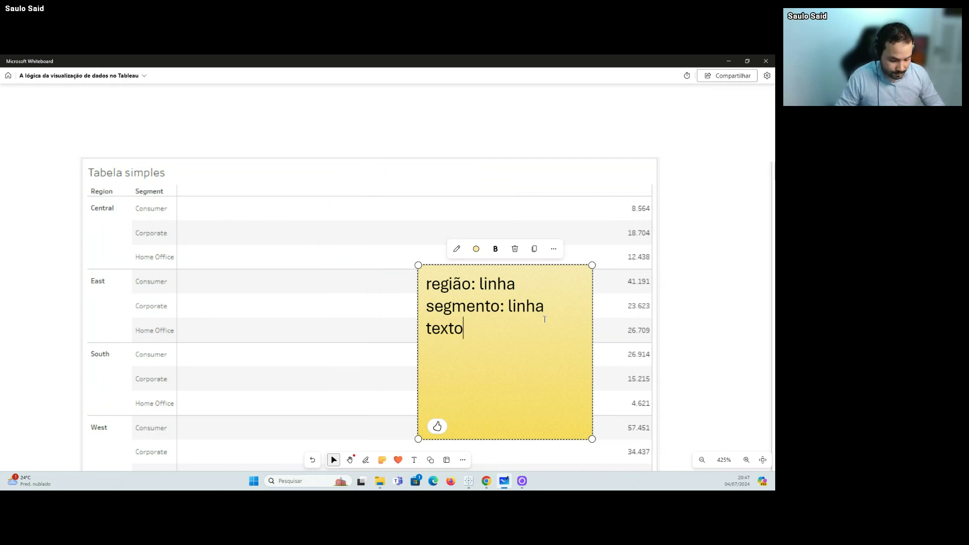
{"action": "key", "text": "BackSpace"}
{"action": "key", "text": "BackSpace"}
{"action": "key", "text": "BackSpace"}
{"action": "key", "text": "BackSpace"}
{"action": "key", "text": "BackSpace"}
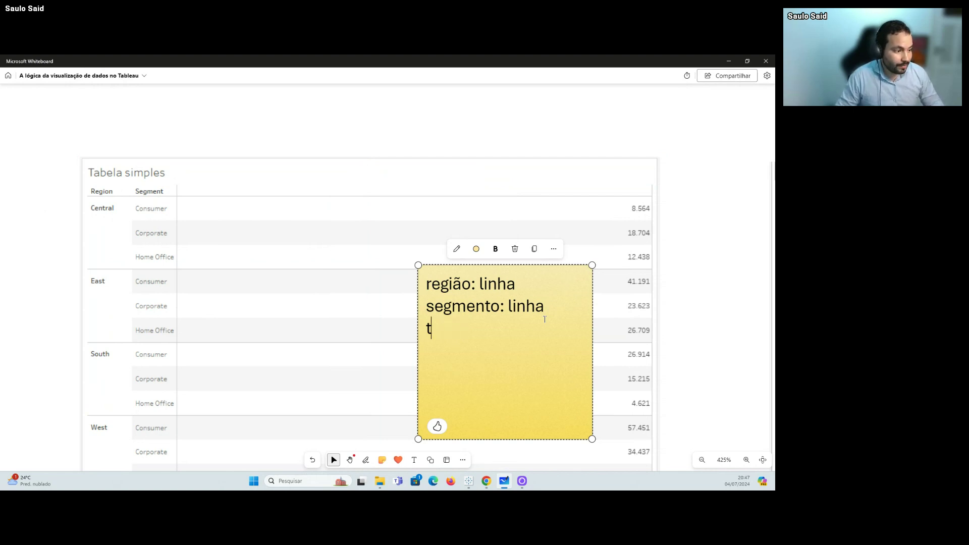
Step: Add "quantidade: rótulo" as the third line of the Tabela simples sticky note
{"action": "type", "text": "quantidade"}
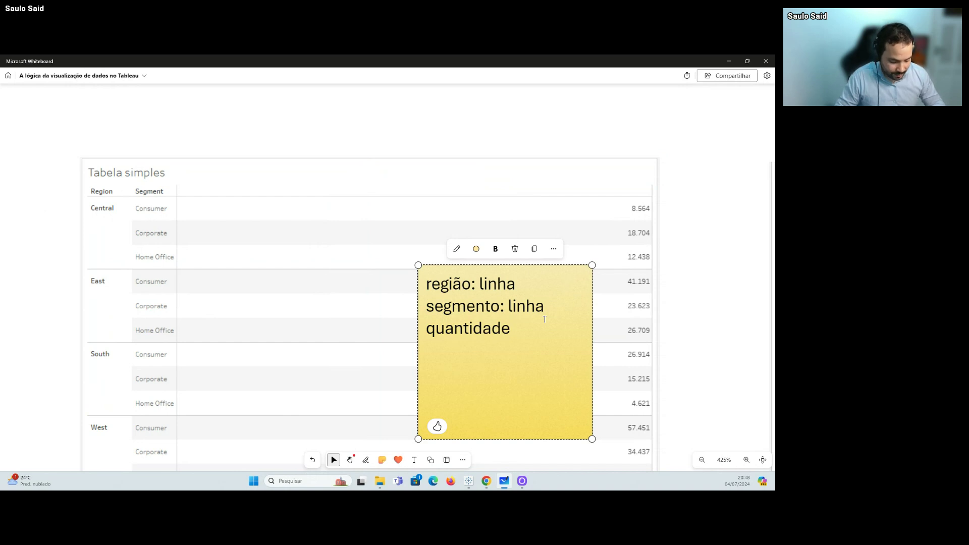
{"action": "type", "text": ": linha"}
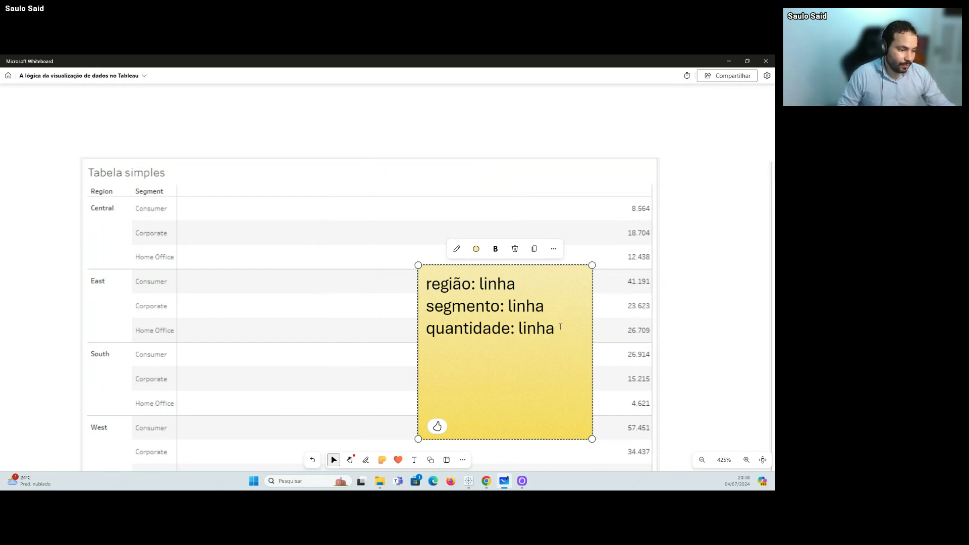
{"action": "left_click_drag", "start_coordinate": [560, 327], "coordinate": [525, 322]}
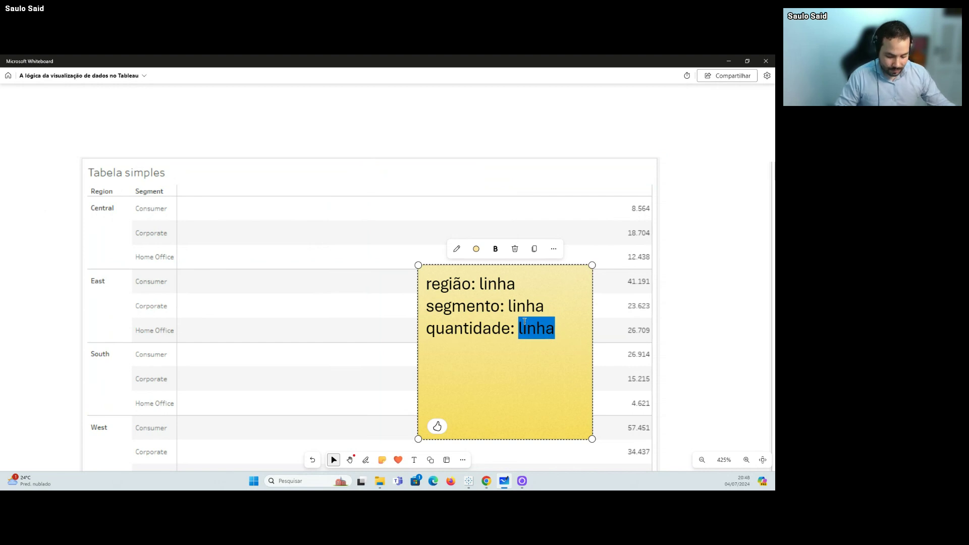
{"action": "type", "text": "rótulo"}
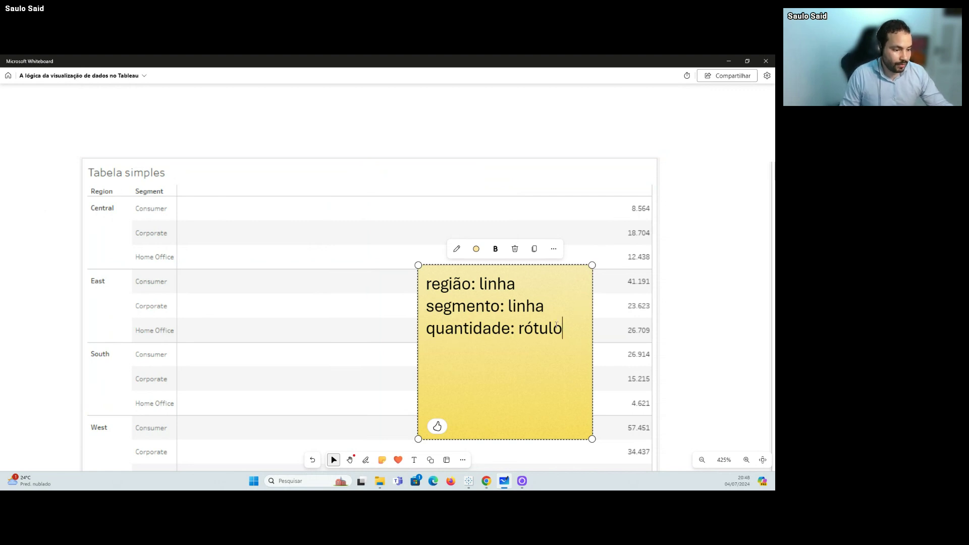
{"action": "left_click_drag", "start_coordinate": [559, 327], "coordinate": [527, 329]}
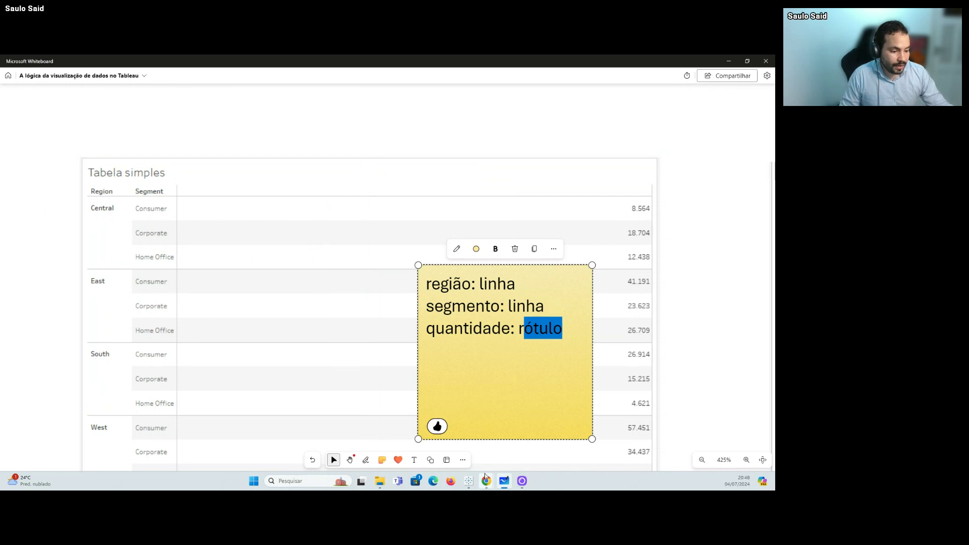
Step: Switch to Tableau Public, create a new worksheet and place the Region field on Linhas
{"action": "mouse_move", "coordinate": [469, 480]}
{"action": "left_click", "coordinate": [505, 447]}
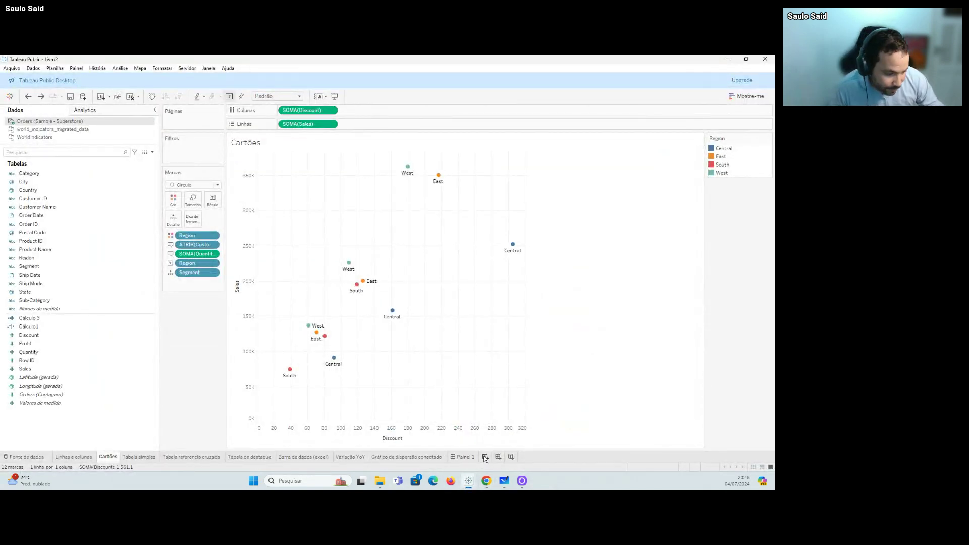
{"action": "left_click", "coordinate": [485, 457]}
{"action": "left_click", "coordinate": [47, 151]}
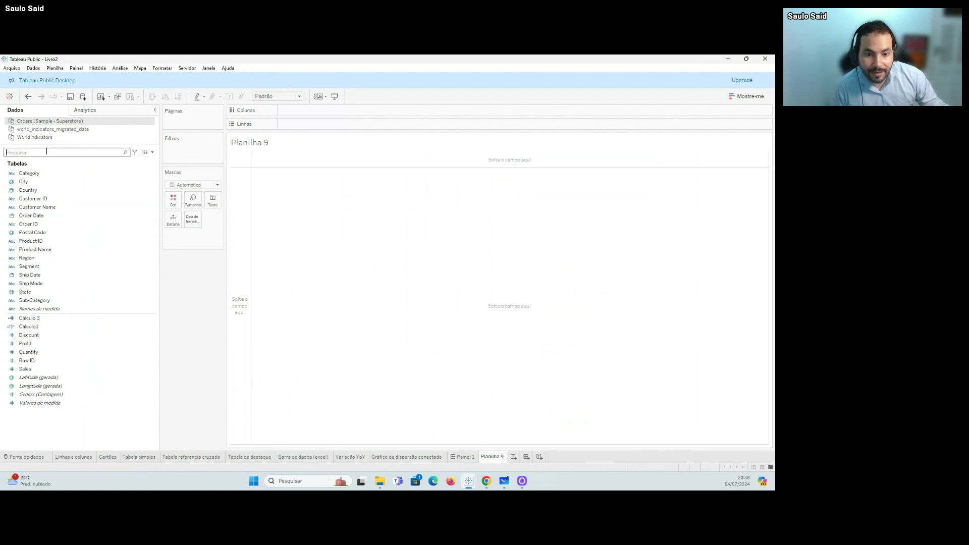
{"action": "type", "text": "reg"}
{"action": "left_click_drag", "start_coordinate": [51, 174], "coordinate": [289, 126]}
Step: Find the Segment field and place it on Linhas after Region
{"action": "key", "text": "BackSpace"}
{"action": "key", "text": "BackSpace"}
{"action": "key", "text": "BackSpace"}
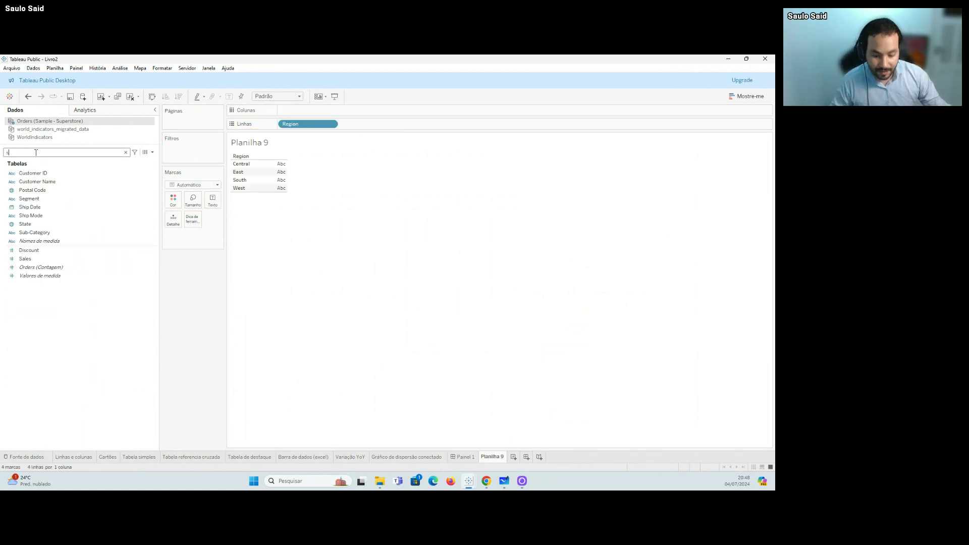
{"action": "type", "text": "seg"}
{"action": "left_click_drag", "start_coordinate": [65, 174], "coordinate": [366, 126]}
Step: Show Quantity as Texto in the Region and Segment table and set the view's fit to Exibição inteira
{"action": "left_click", "coordinate": [59, 155]}
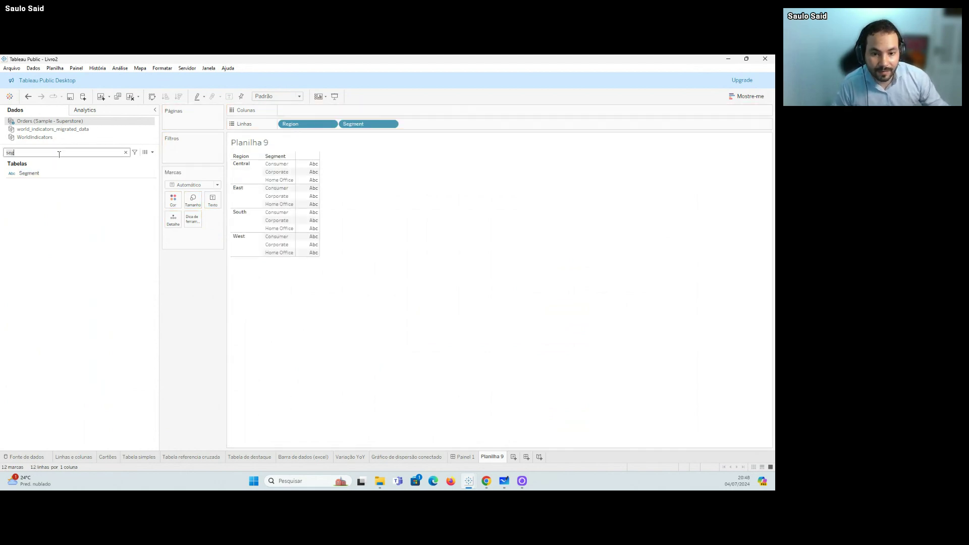
{"action": "key", "text": "BackSpace"}
{"action": "key", "text": "BackSpace"}
{"action": "key", "text": "BackSpace"}
{"action": "type", "text": "quan"}
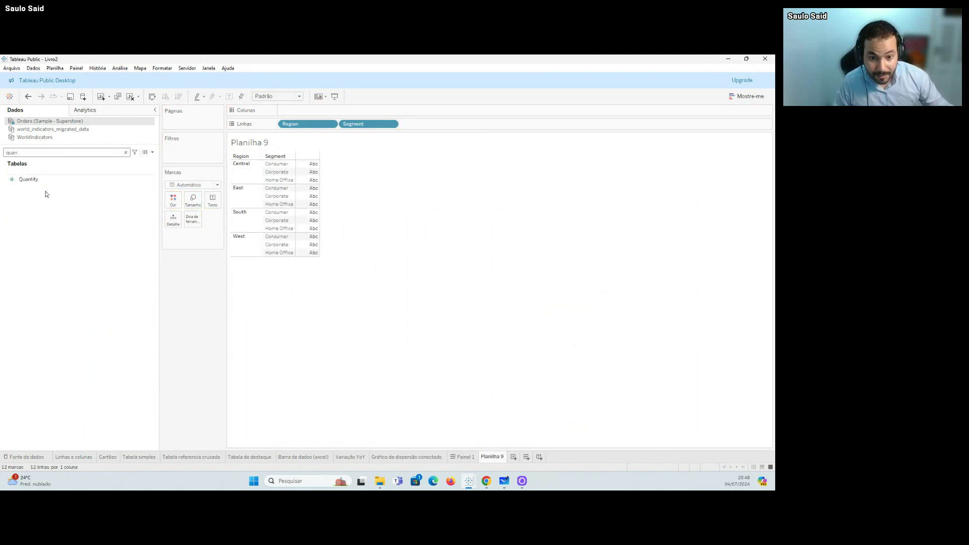
{"action": "left_click_drag", "start_coordinate": [51, 178], "coordinate": [213, 204]}
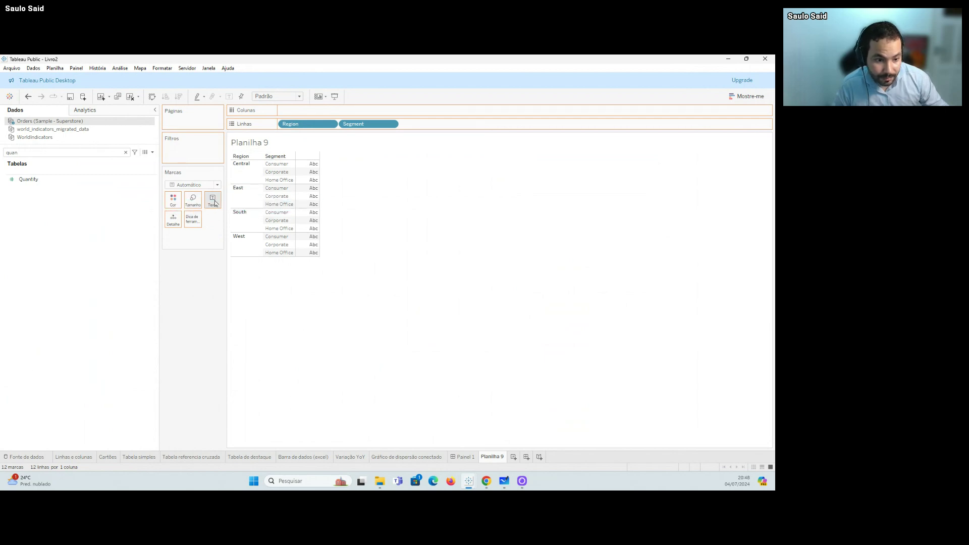
{"action": "left_click", "coordinate": [298, 97]}
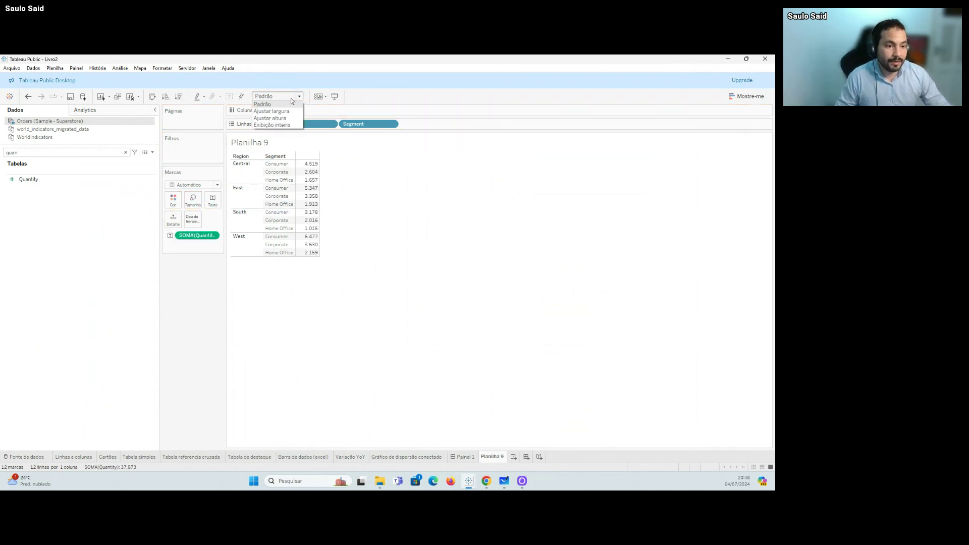
{"action": "left_click", "coordinate": [283, 126]}
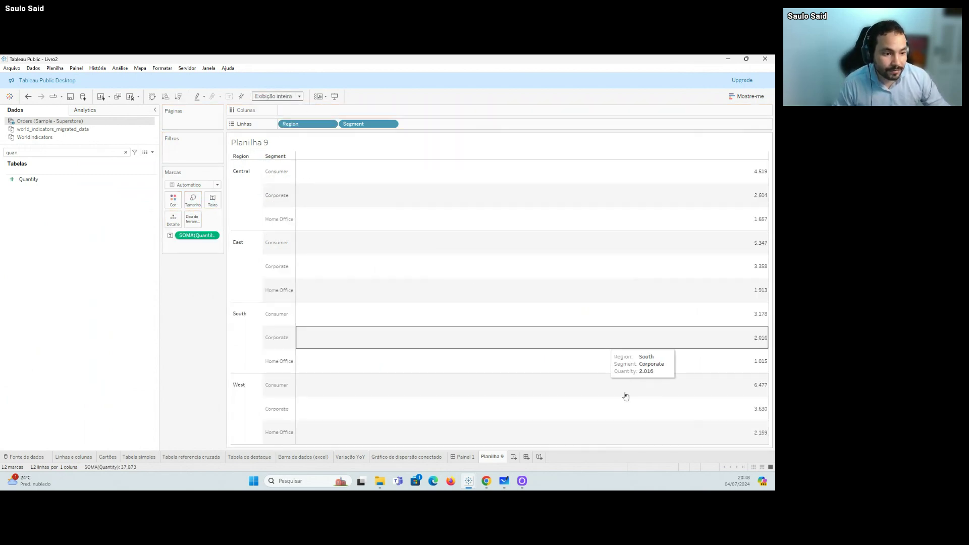
Step: Switch back to Microsoft Whiteboard and finish editing the sticky note on the Tabela simples image
{"action": "mouse_move", "coordinate": [504, 486]}
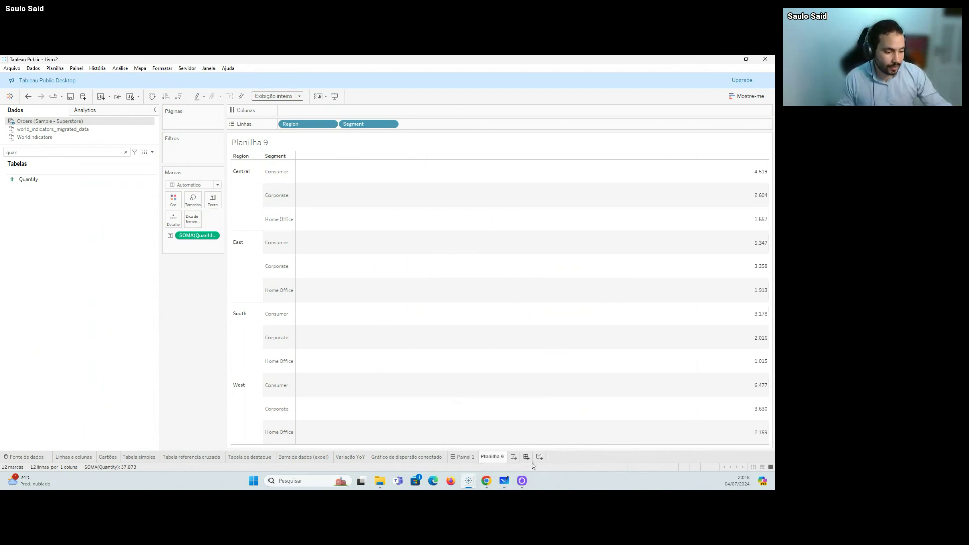
{"action": "left_click", "coordinate": [505, 481]}
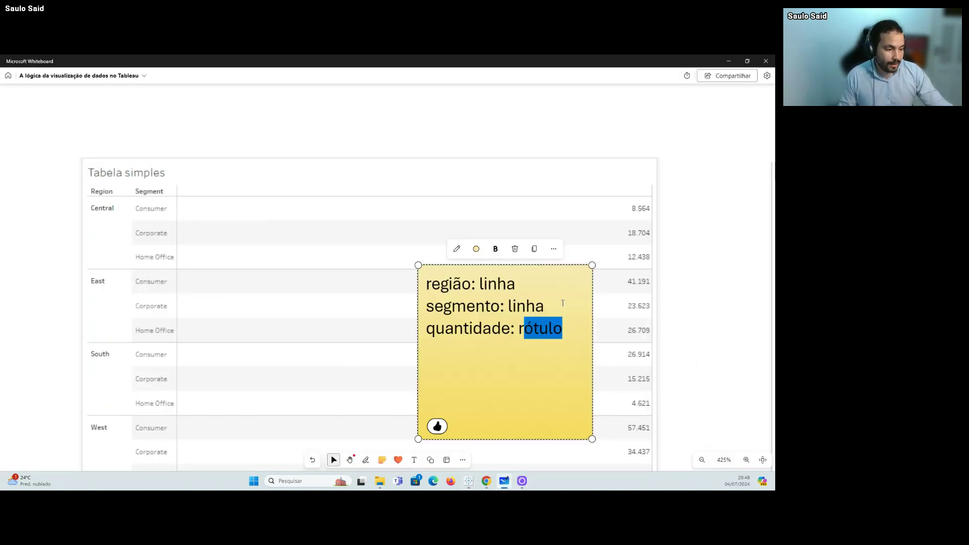
{"action": "left_click", "coordinate": [567, 328]}
{"action": "scroll", "coordinate": [551, 244], "scroll_direction": "down", "scroll_amount": 3}
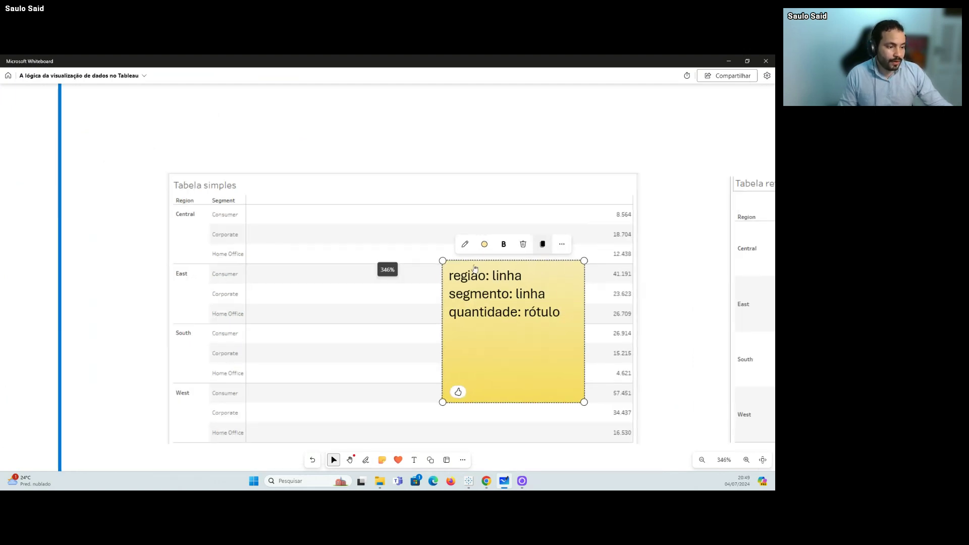
{"action": "scroll", "coordinate": [492, 174], "scroll_direction": "down", "scroll_amount": 2}
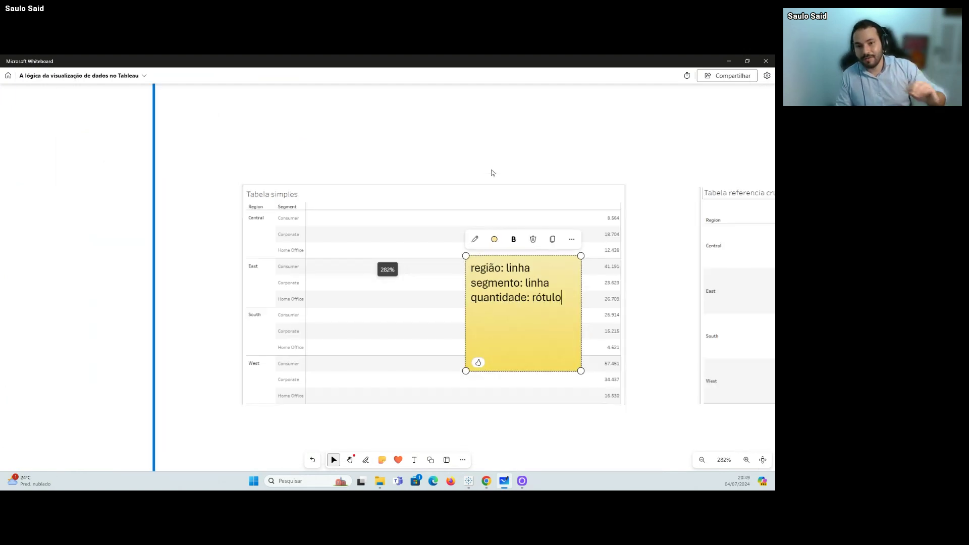
{"action": "scroll", "coordinate": [630, 213], "scroll_direction": "down", "scroll_amount": 3}
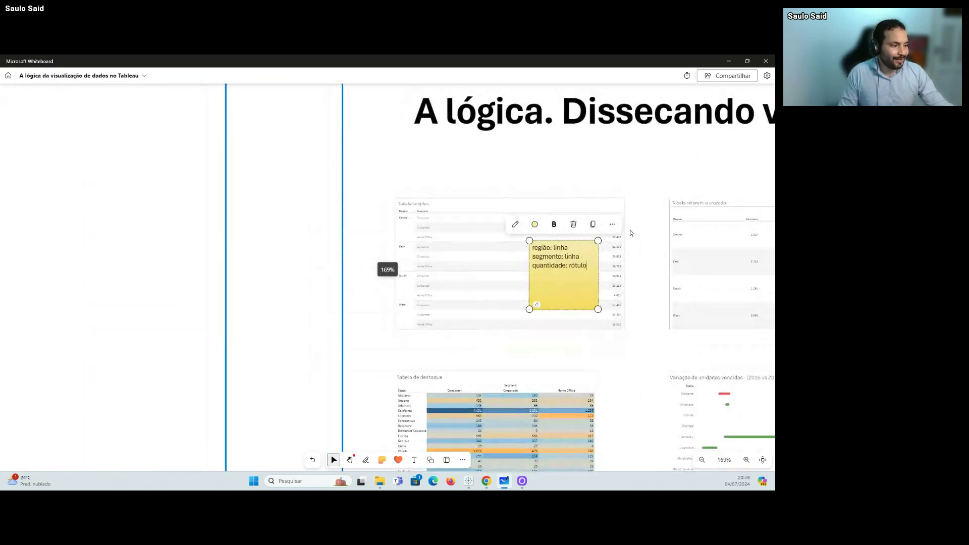
{"action": "left_click", "coordinate": [644, 194]}
Step: Move the topmost blank sticky note onto the Tabela referencia cruzada image, placing it over the image's lower middle edge
{"action": "key", "text": "space"}
{"action": "left_click_drag", "start_coordinate": [660, 201], "coordinate": [355, 175]}
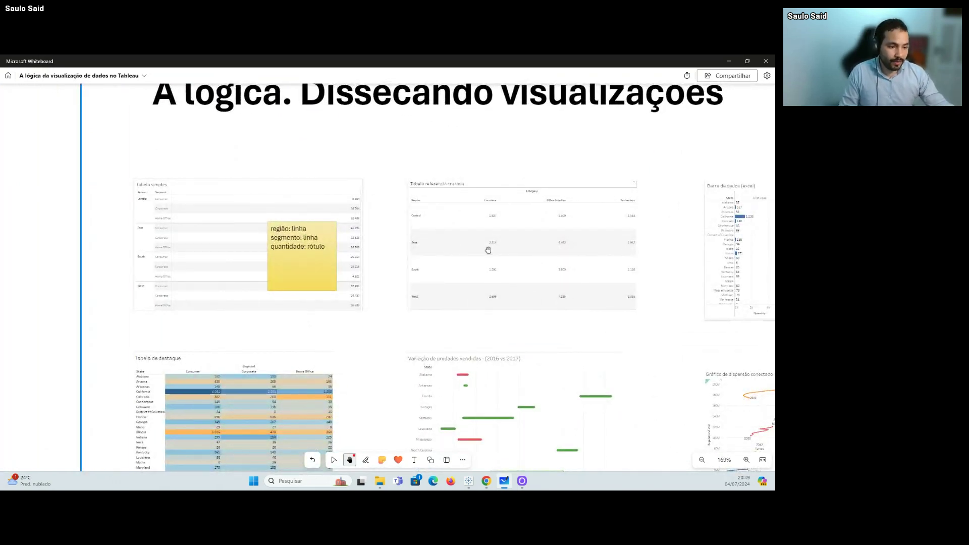
{"action": "scroll", "coordinate": [666, 270], "scroll_direction": "down", "scroll_amount": 3}
{"action": "scroll", "coordinate": [667, 270], "scroll_direction": "down", "scroll_amount": 3}
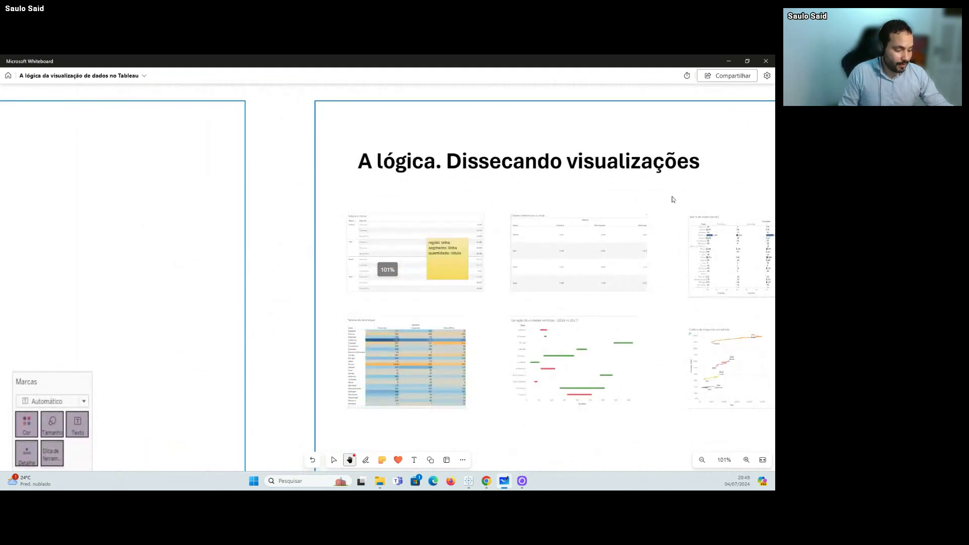
{"action": "left_click_drag", "start_coordinate": [668, 198], "coordinate": [622, 196]}
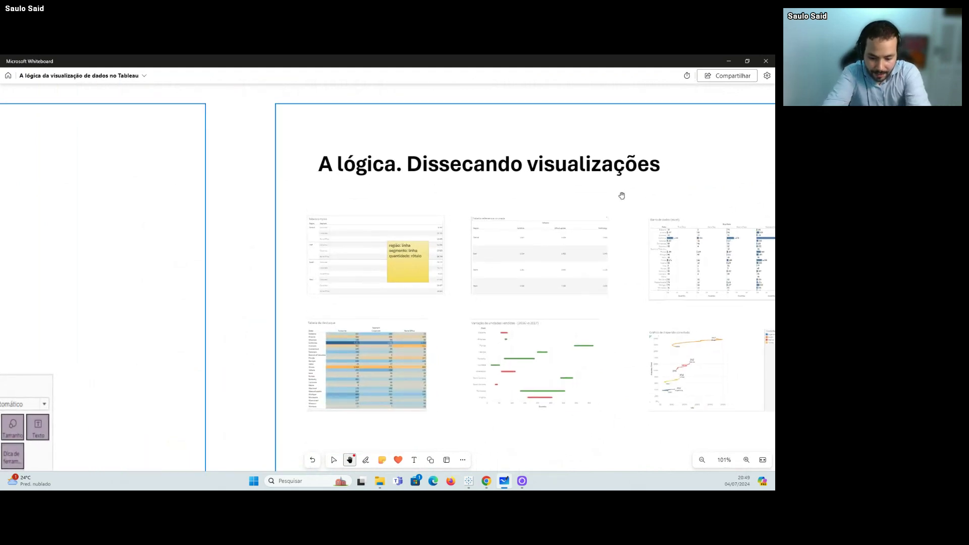
{"action": "left_click_drag", "start_coordinate": [597, 192], "coordinate": [472, 191]}
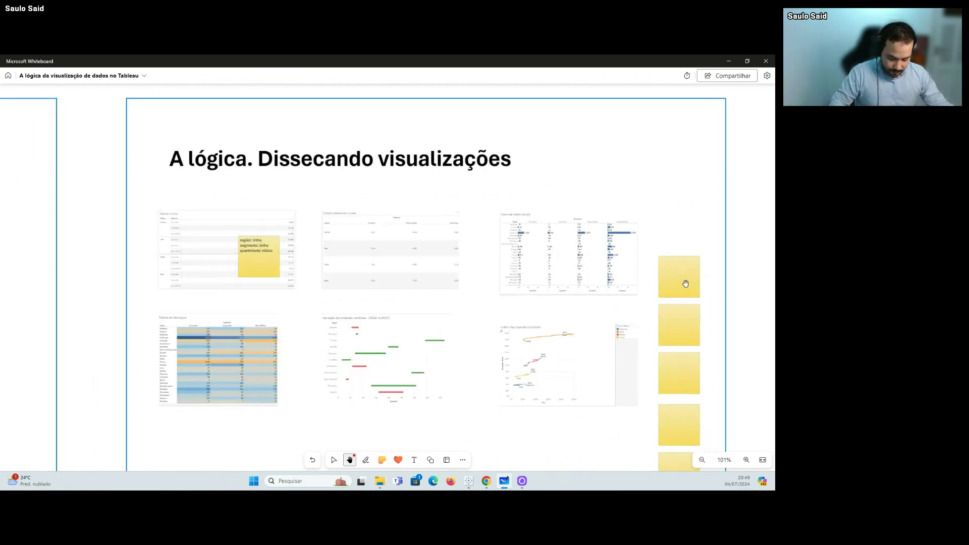
{"action": "key", "text": "Escape"}
{"action": "left_click_drag", "start_coordinate": [682, 282], "coordinate": [386, 262]}
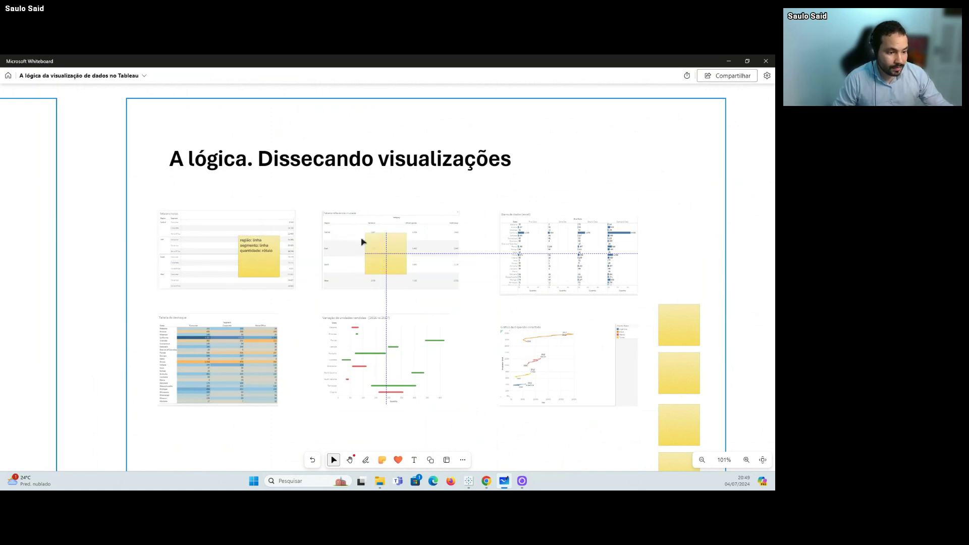
{"action": "scroll", "coordinate": [361, 238], "scroll_direction": "up", "scroll_amount": 5, "text": "ctrl"}
{"action": "scroll", "coordinate": [425, 285], "scroll_direction": "up", "scroll_amount": 5}
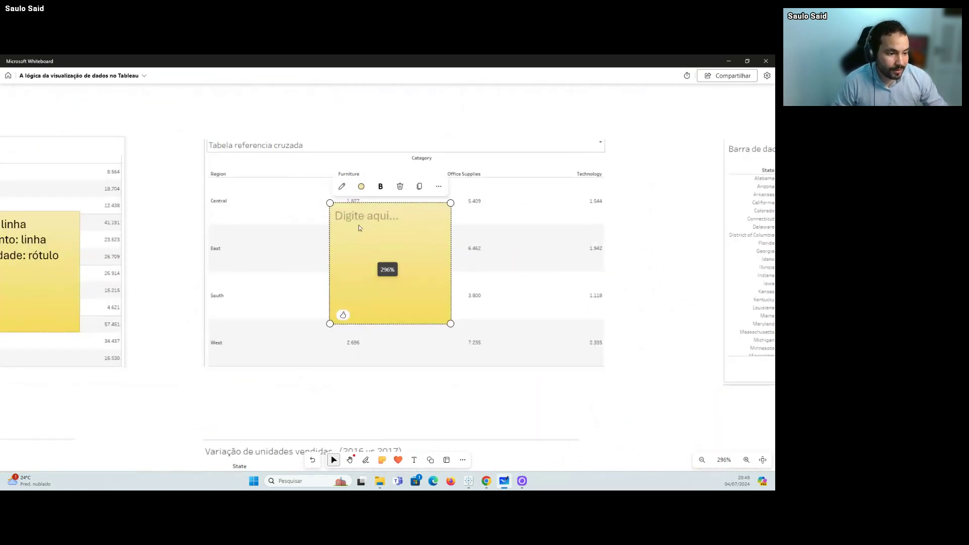
{"action": "left_click_drag", "start_coordinate": [396, 214], "coordinate": [456, 283]}
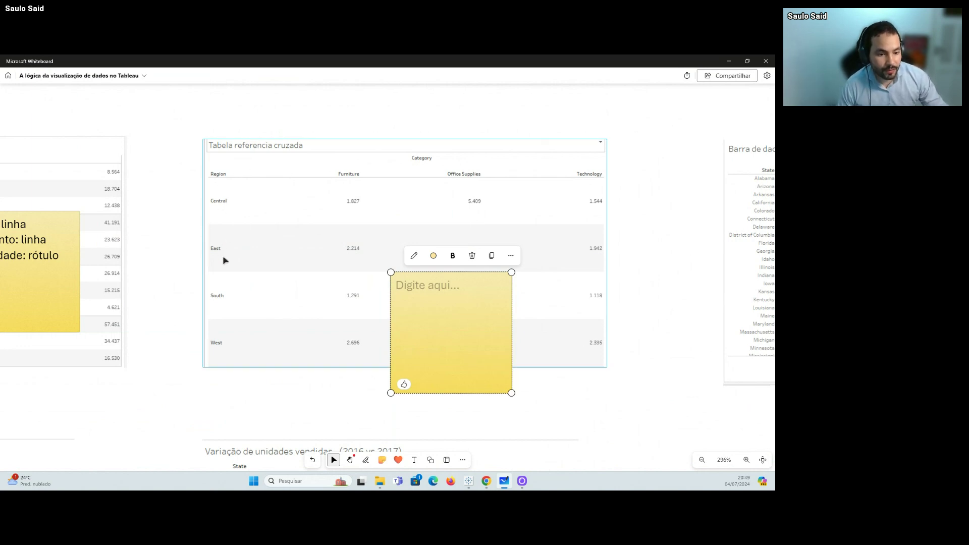
Step: Write "região: linha" on the blank sticky note over the Tabela referencia cruzada image and start a new line
{"action": "left_click", "coordinate": [413, 290]}
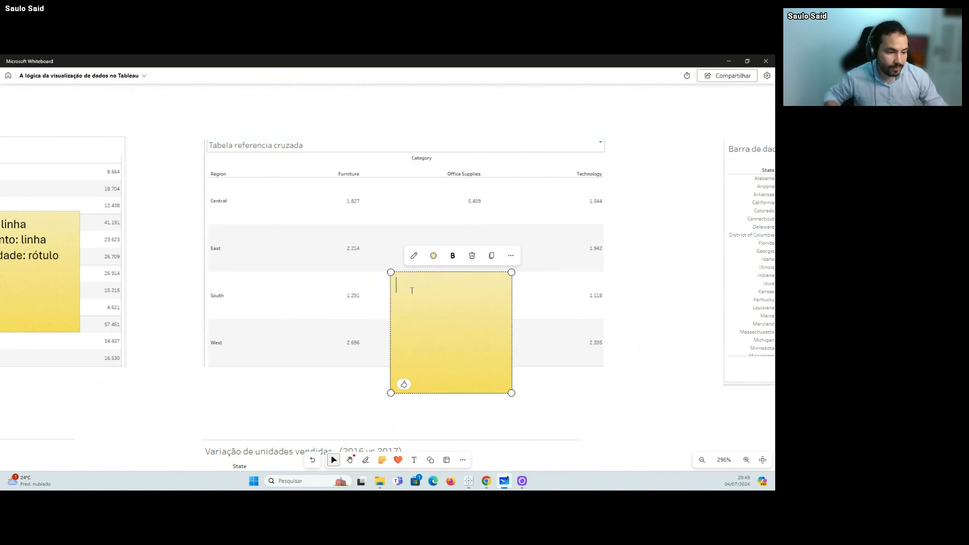
{"action": "type", "text": "região"}
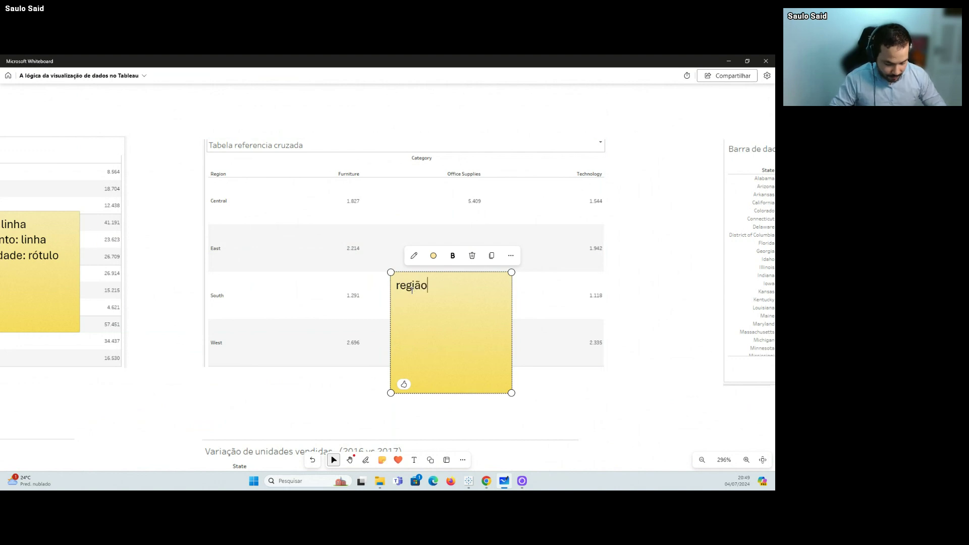
{"action": "type", "text": ": linha"}
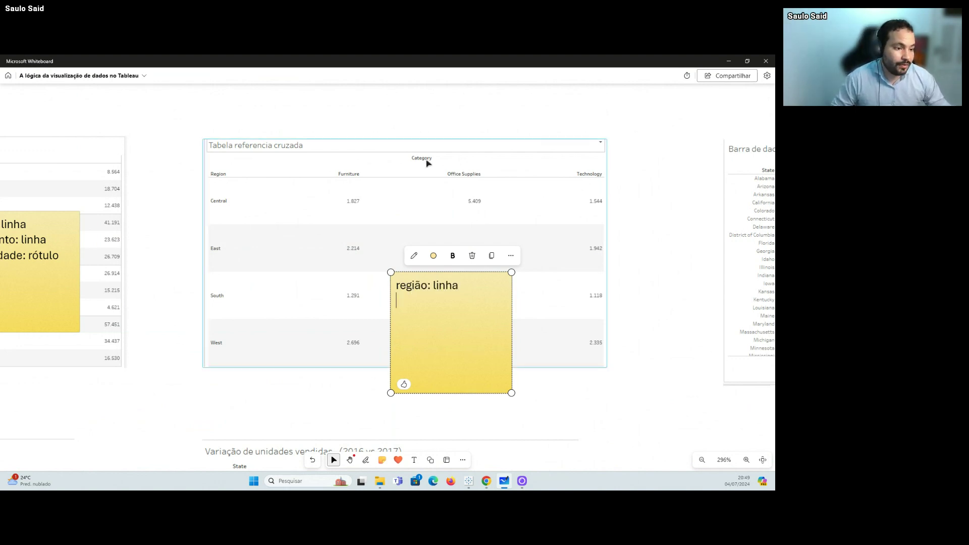
Step: Shift the Tabela referencia cruzada image slightly downward, and move its sticky note back up over the middle of the image
{"action": "left_click_drag", "start_coordinate": [366, 186], "coordinate": [470, 320]}
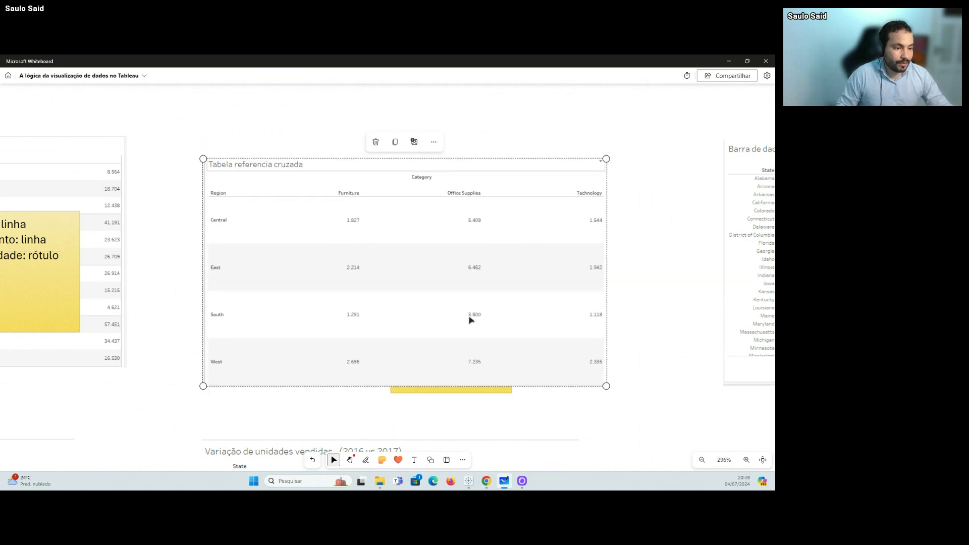
{"action": "left_click", "coordinate": [552, 420]}
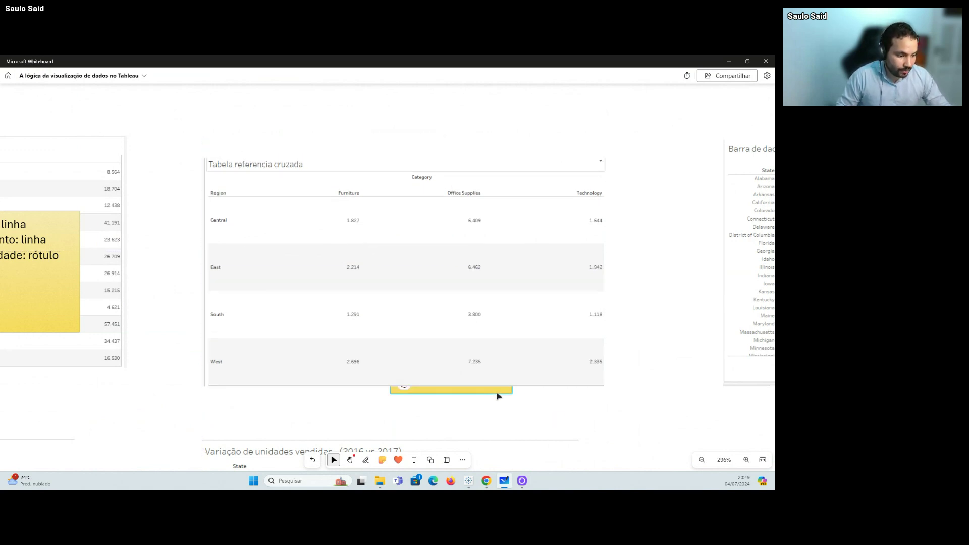
{"action": "left_click", "coordinate": [494, 392]}
{"action": "left_click_drag", "start_coordinate": [489, 394], "coordinate": [477, 348]}
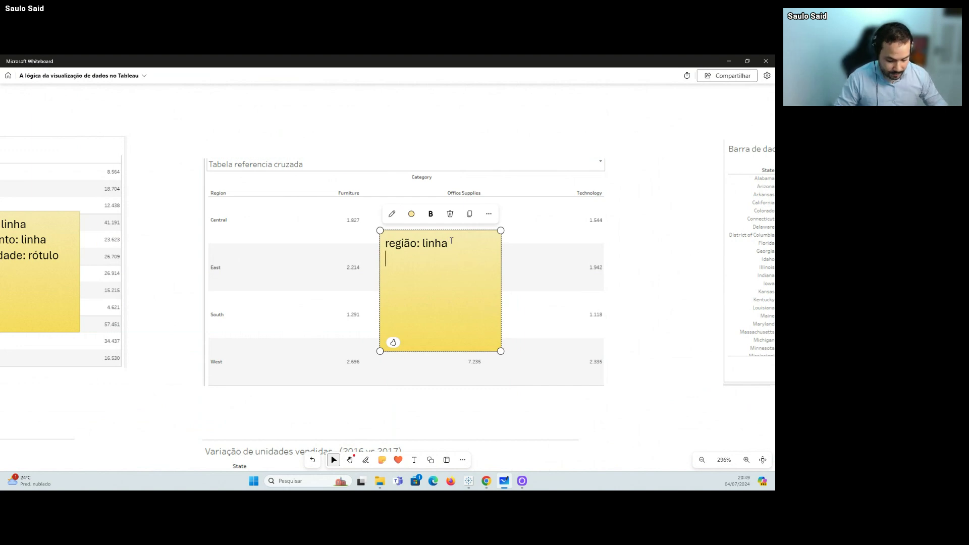
Step: Add the line "categorias: colunas" to the sticky note and move the note down to the image's lower edge
{"action": "type", "text": "categorias"}
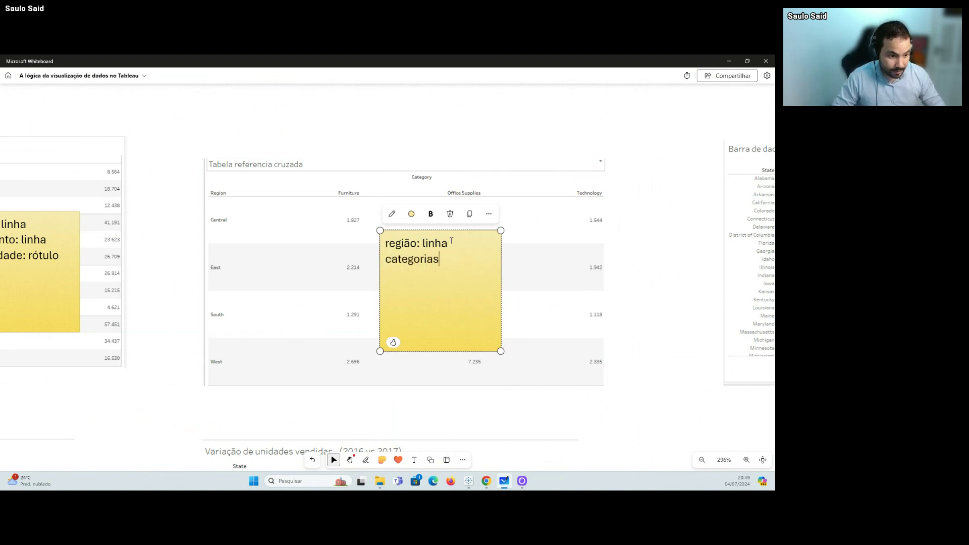
{"action": "type", "text": ": colunas"}
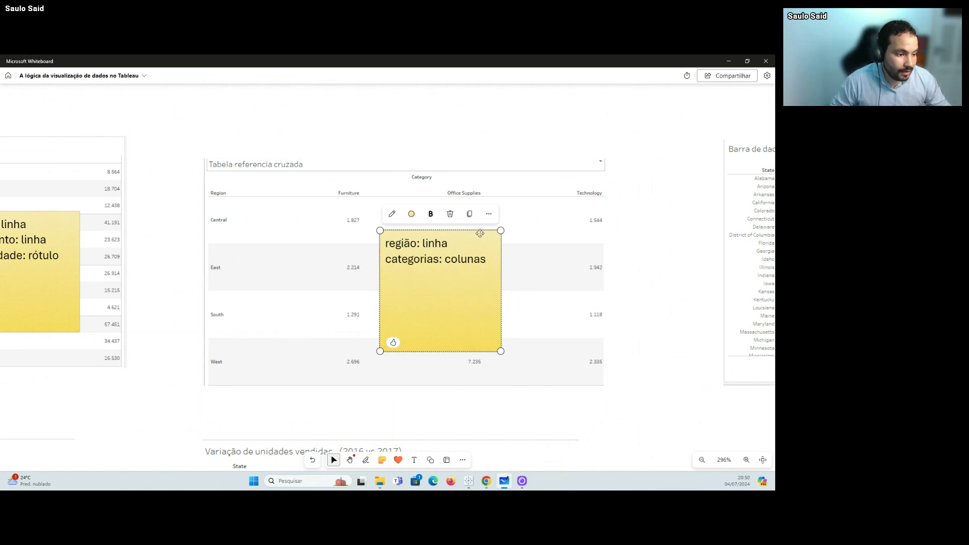
{"action": "left_click_drag", "start_coordinate": [480, 233], "coordinate": [506, 284]}
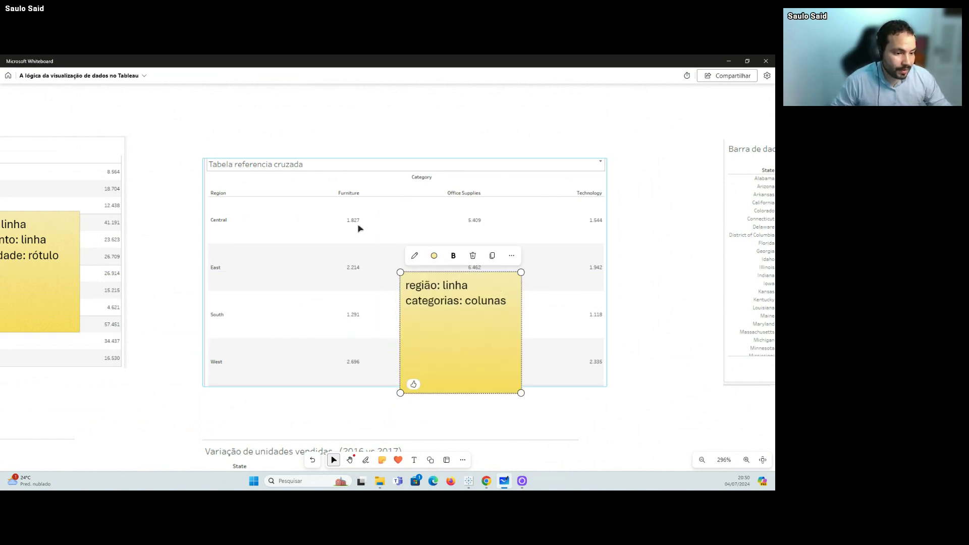
Step: Add "quantidade: rótulo" as the third line of the sticky note on the Tabela referencia cruzada image
{"action": "left_click", "coordinate": [417, 324]}
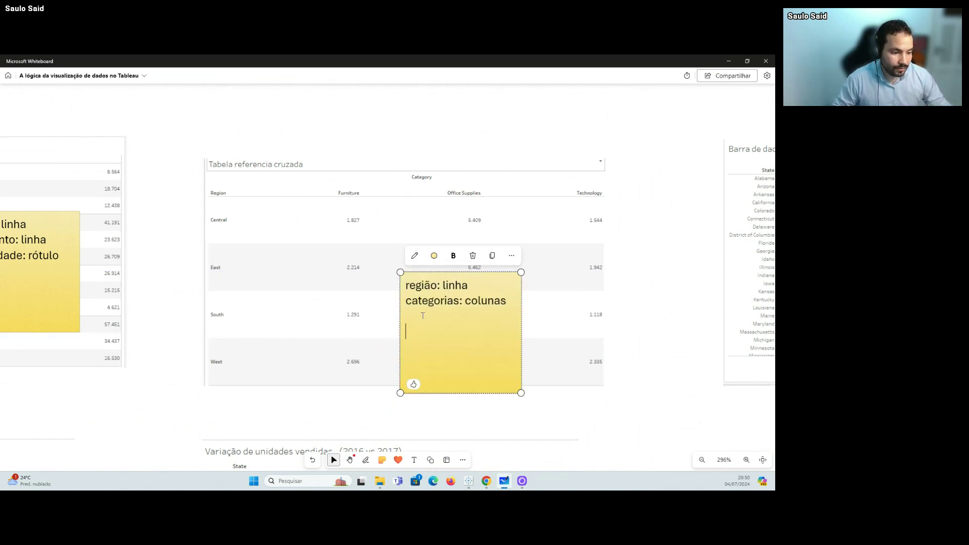
{"action": "left_click", "coordinate": [418, 314]}
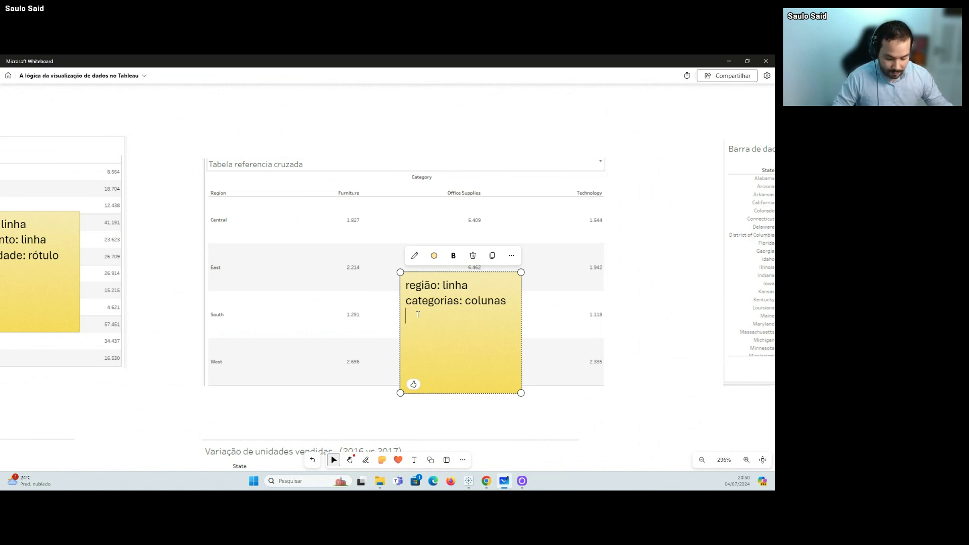
{"action": "type", "text": "quantidade"}
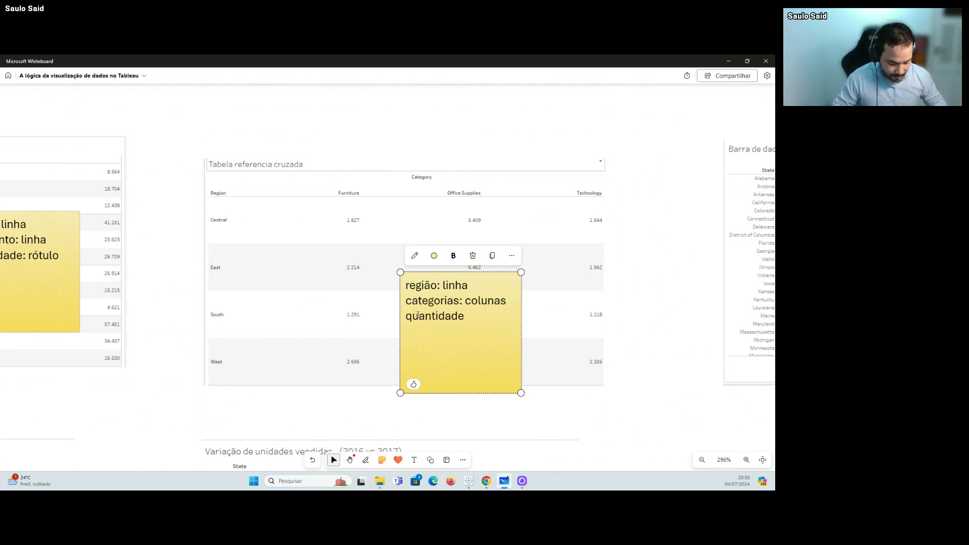
{"action": "type", "text": ": texto"}
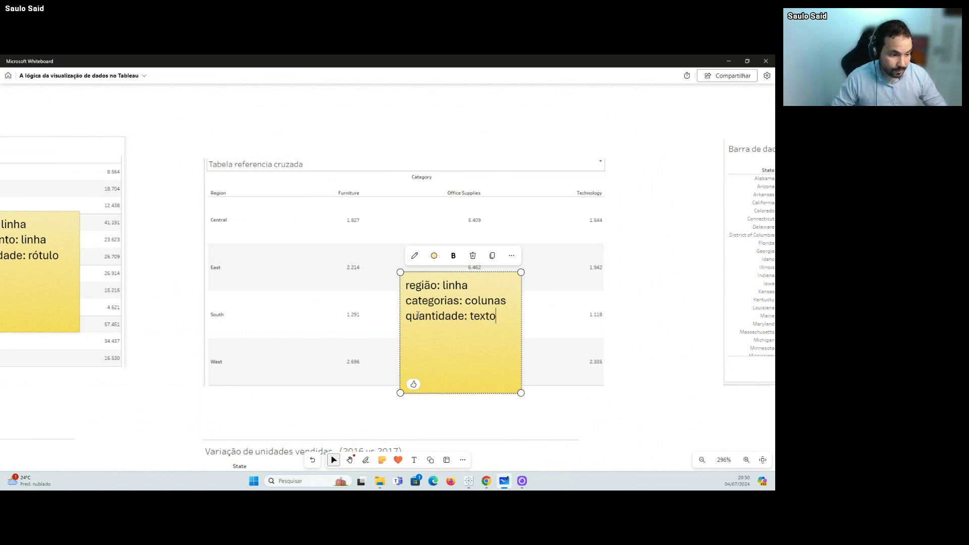
{"action": "key", "text": "BackSpace"}
{"action": "key", "text": "BackSpace"}
{"action": "key", "text": "BackSpace"}
{"action": "key", "text": "BackSpace"}
{"action": "key", "text": "BackSpace"}
{"action": "type", "text": "ró"}
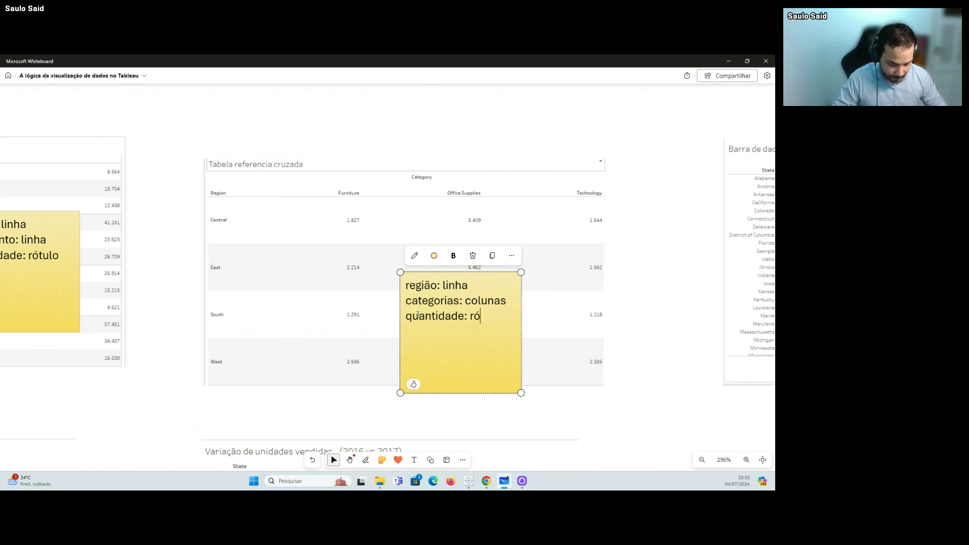
{"action": "type", "text": "tulo"}
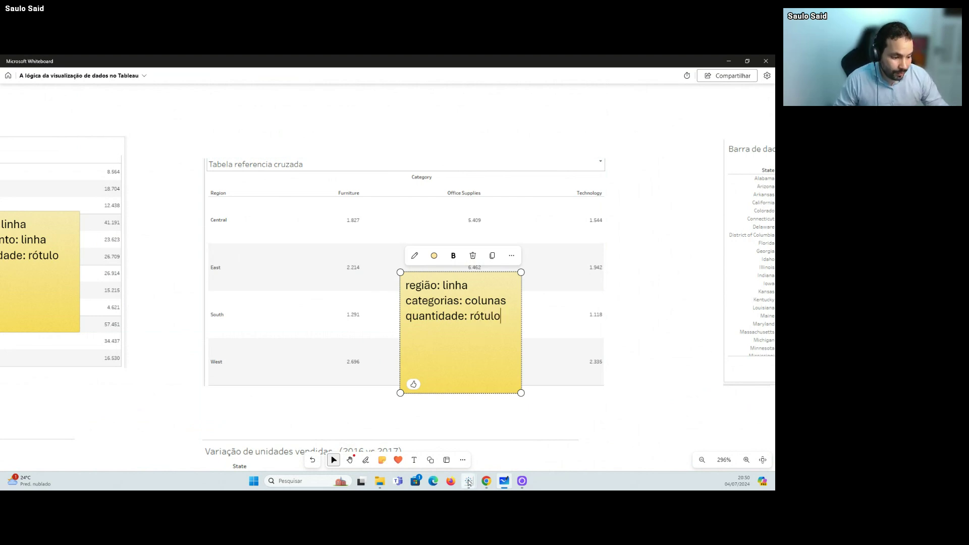
Step: Switch to Tableau Public, create a new worksheet, then find the Region field and place it on Linhas
{"action": "mouse_move", "coordinate": [468, 484]}
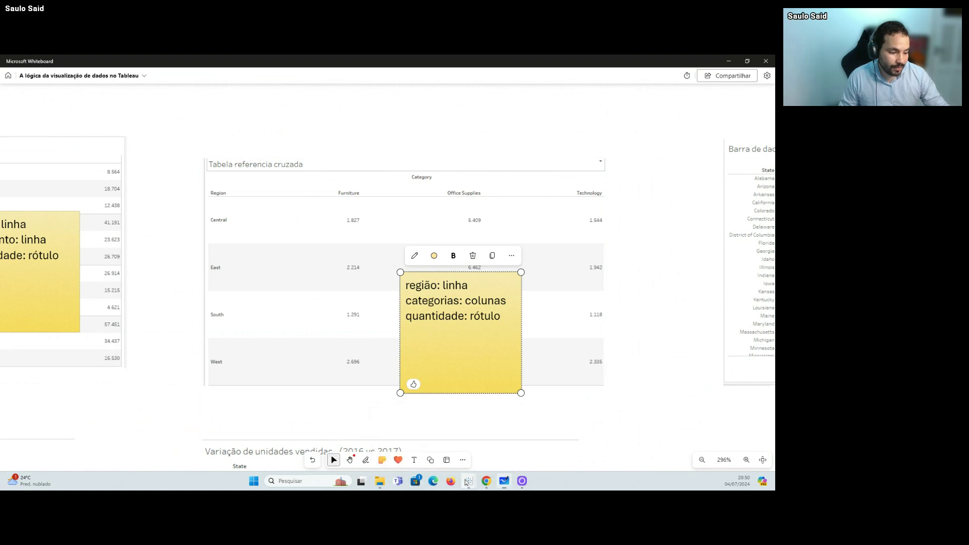
{"action": "left_click", "coordinate": [509, 445]}
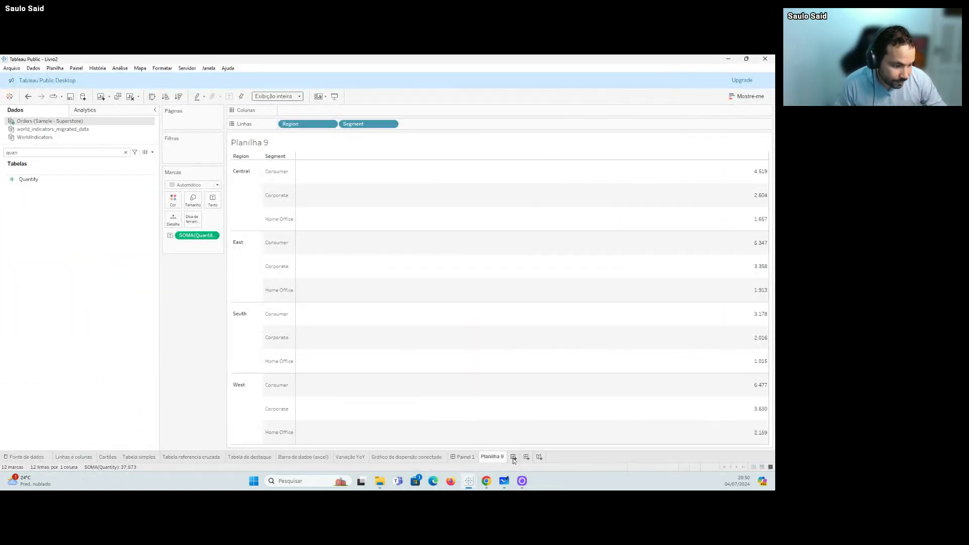
{"action": "left_click", "coordinate": [514, 457]}
{"action": "left_click", "coordinate": [94, 151]}
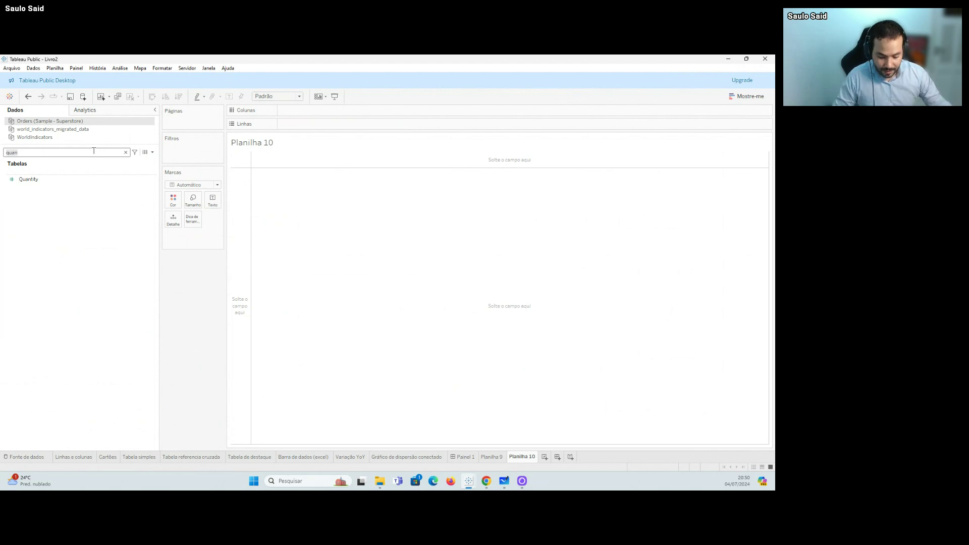
{"action": "type", "text": "reg"}
{"action": "left_click_drag", "start_coordinate": [57, 174], "coordinate": [226, 156]}
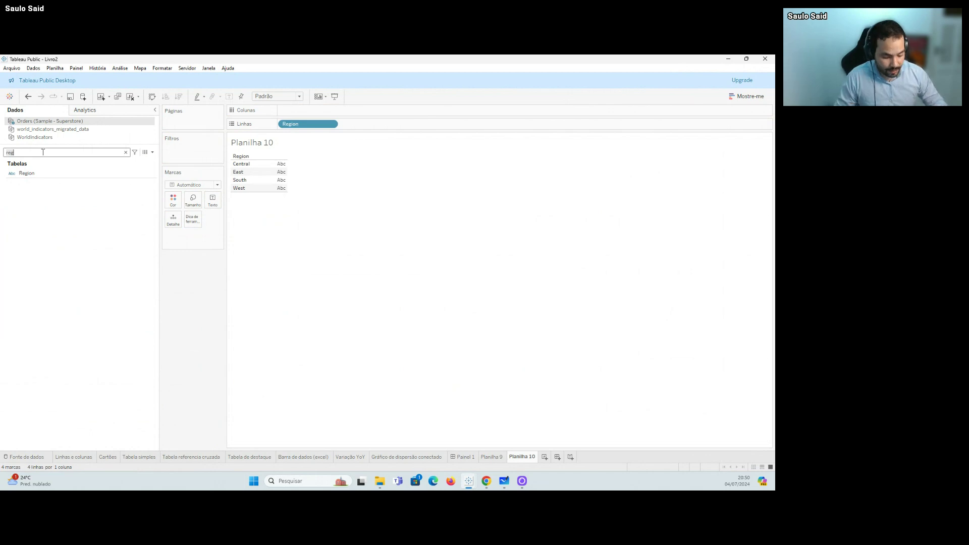
Step: Replace the field search text with "seg" to find the Segment field
{"action": "key", "text": "BackSpace"}
{"action": "key", "text": "BackSpace"}
{"action": "key", "text": "BackSpace"}
{"action": "type", "text": "seg"}
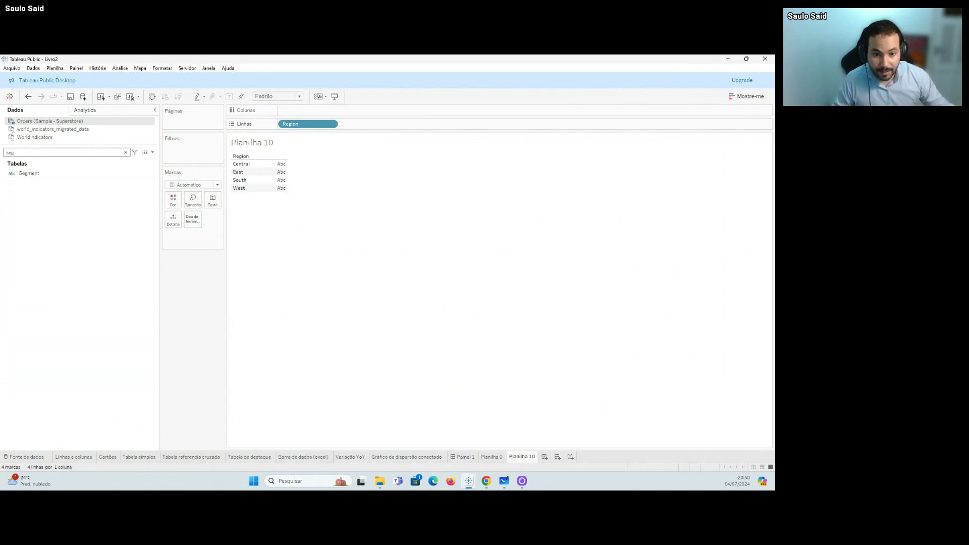